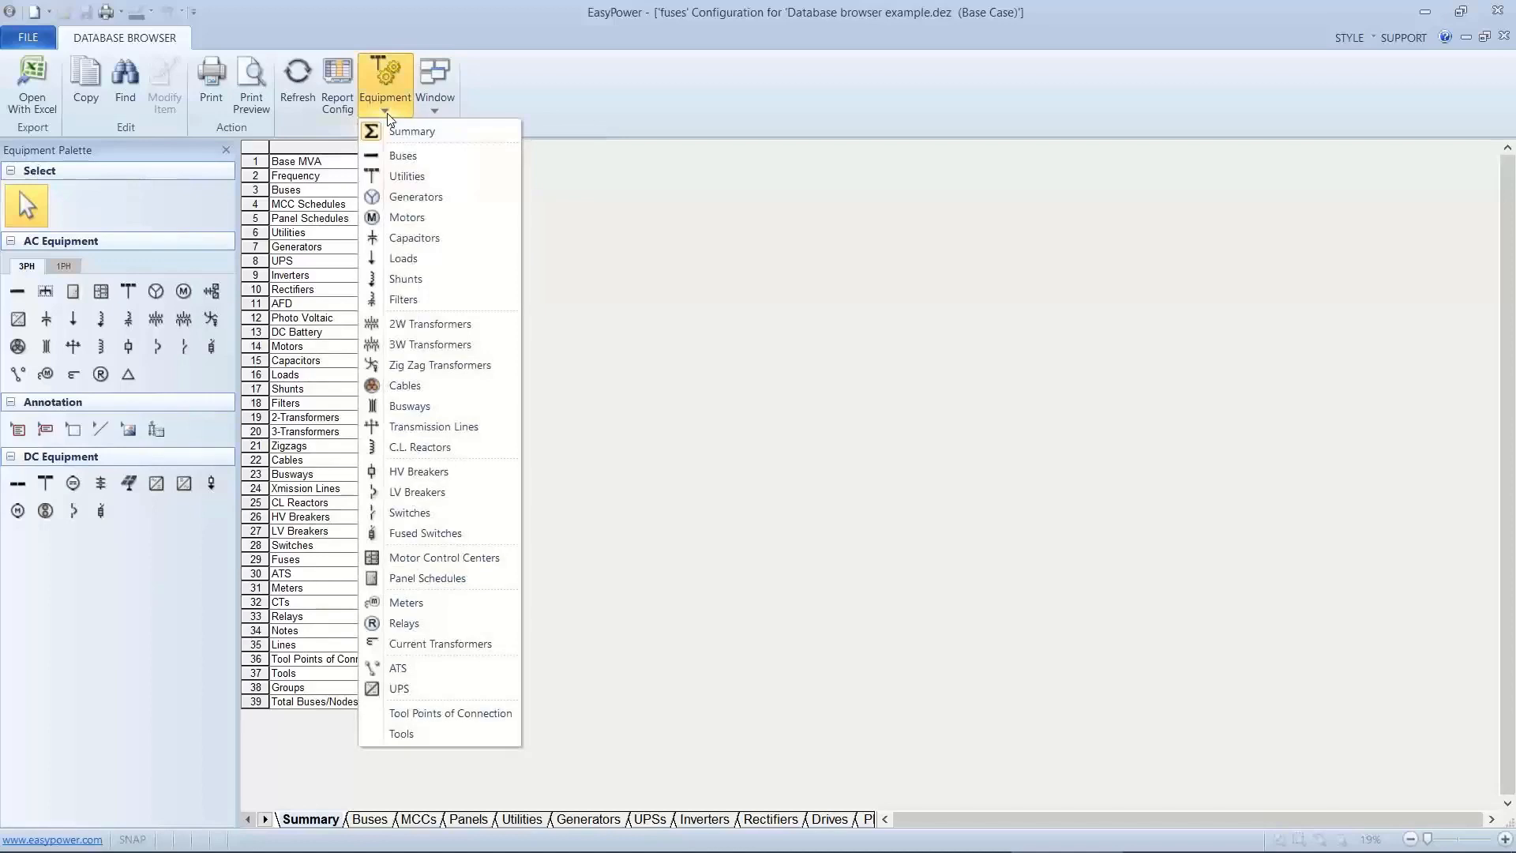
Show the list of buses in the database browser and look through its entries.
click(398, 156)
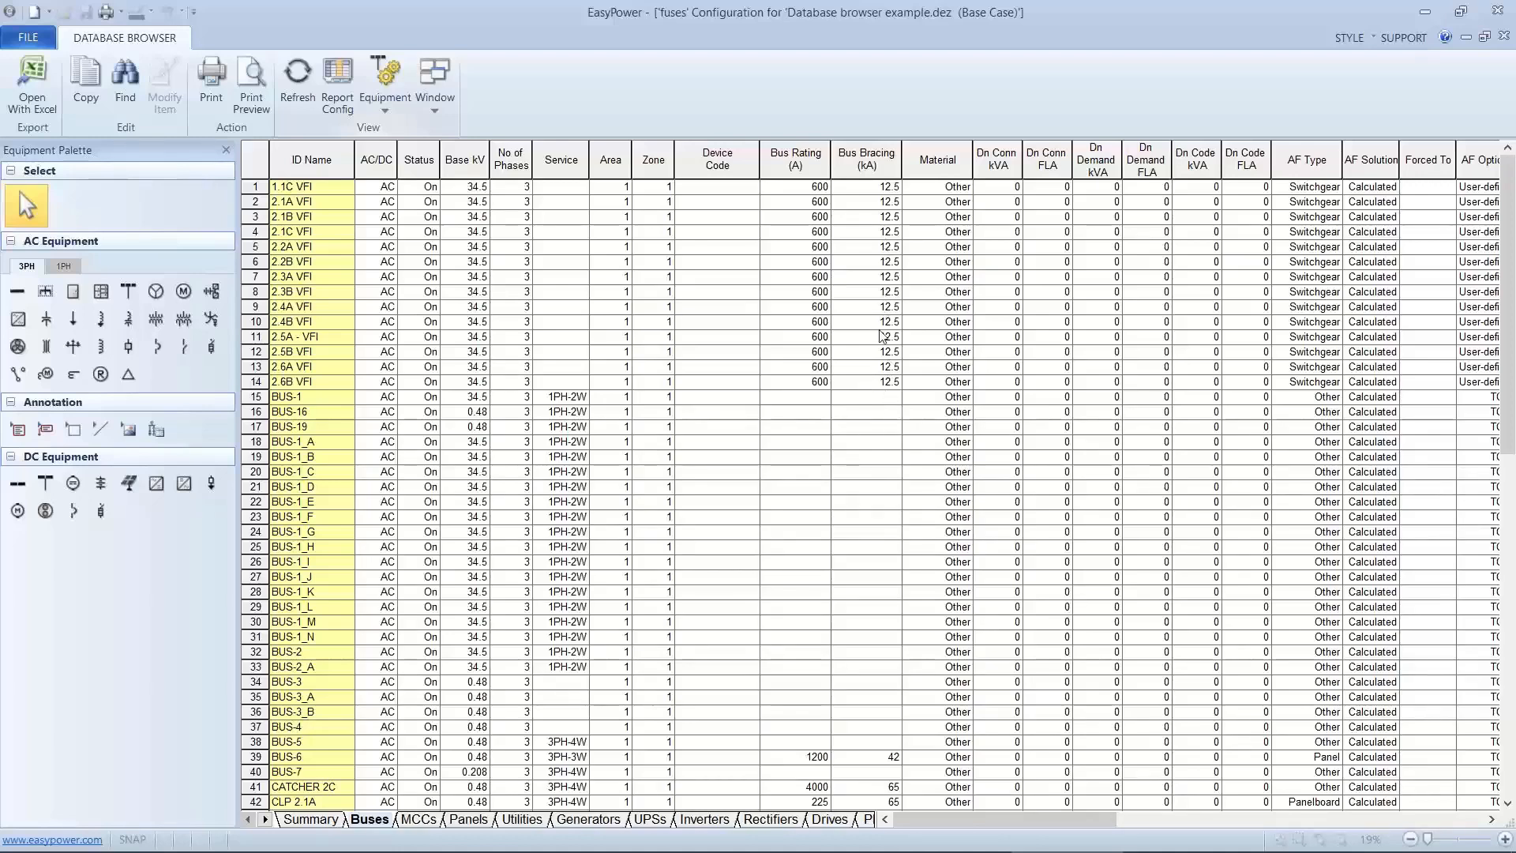
scroll(868, 598, down, 1)
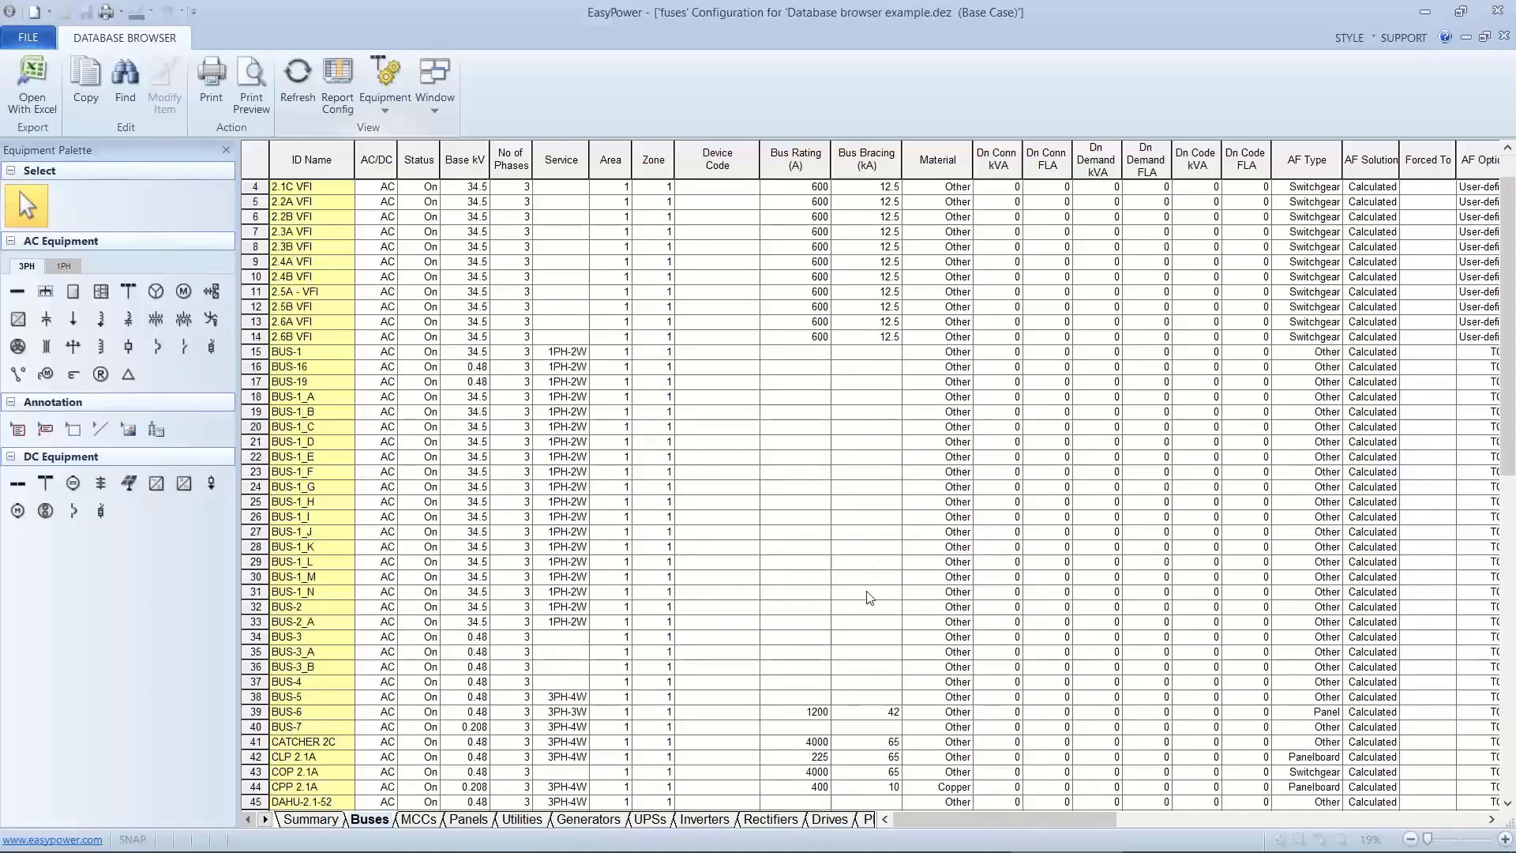
scroll(868, 598, down, 4)
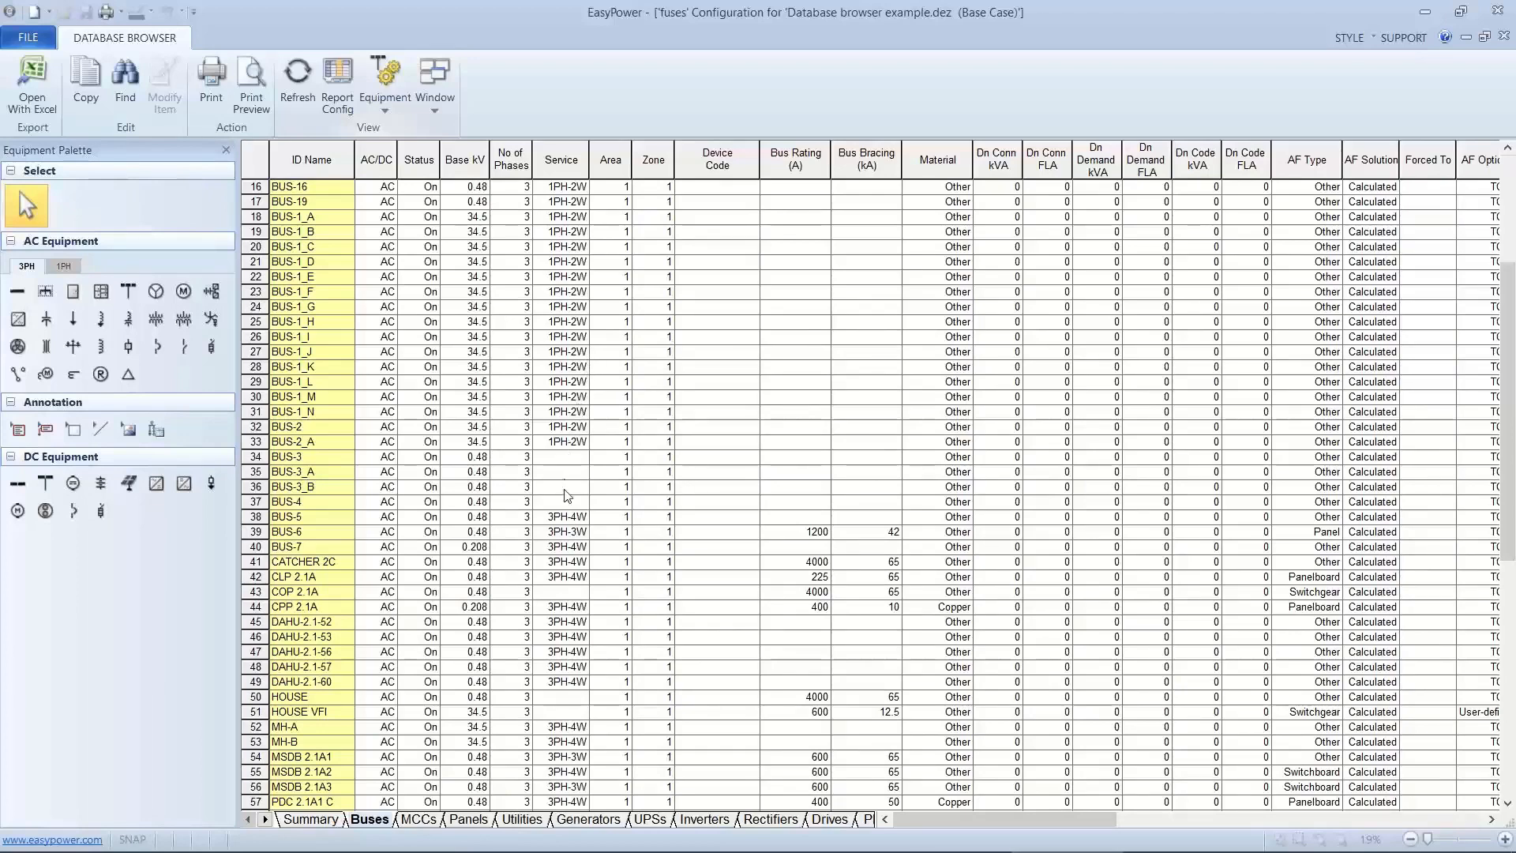
scroll(813, 538, down, 2)
scroll(815, 537, down, 6)
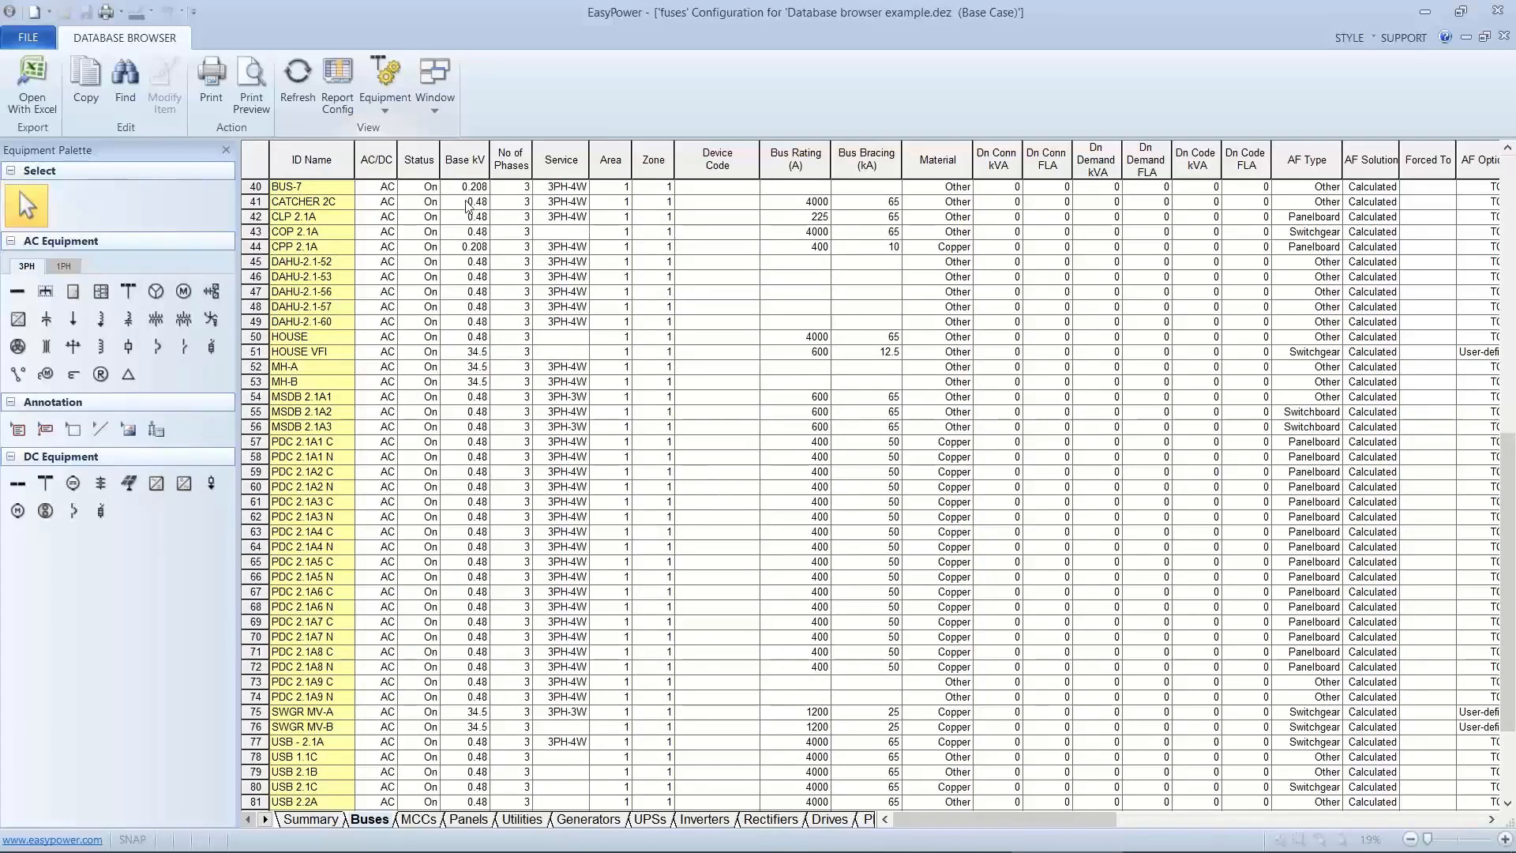
Show the cables list and open the data of cable 1A1.
click(390, 112)
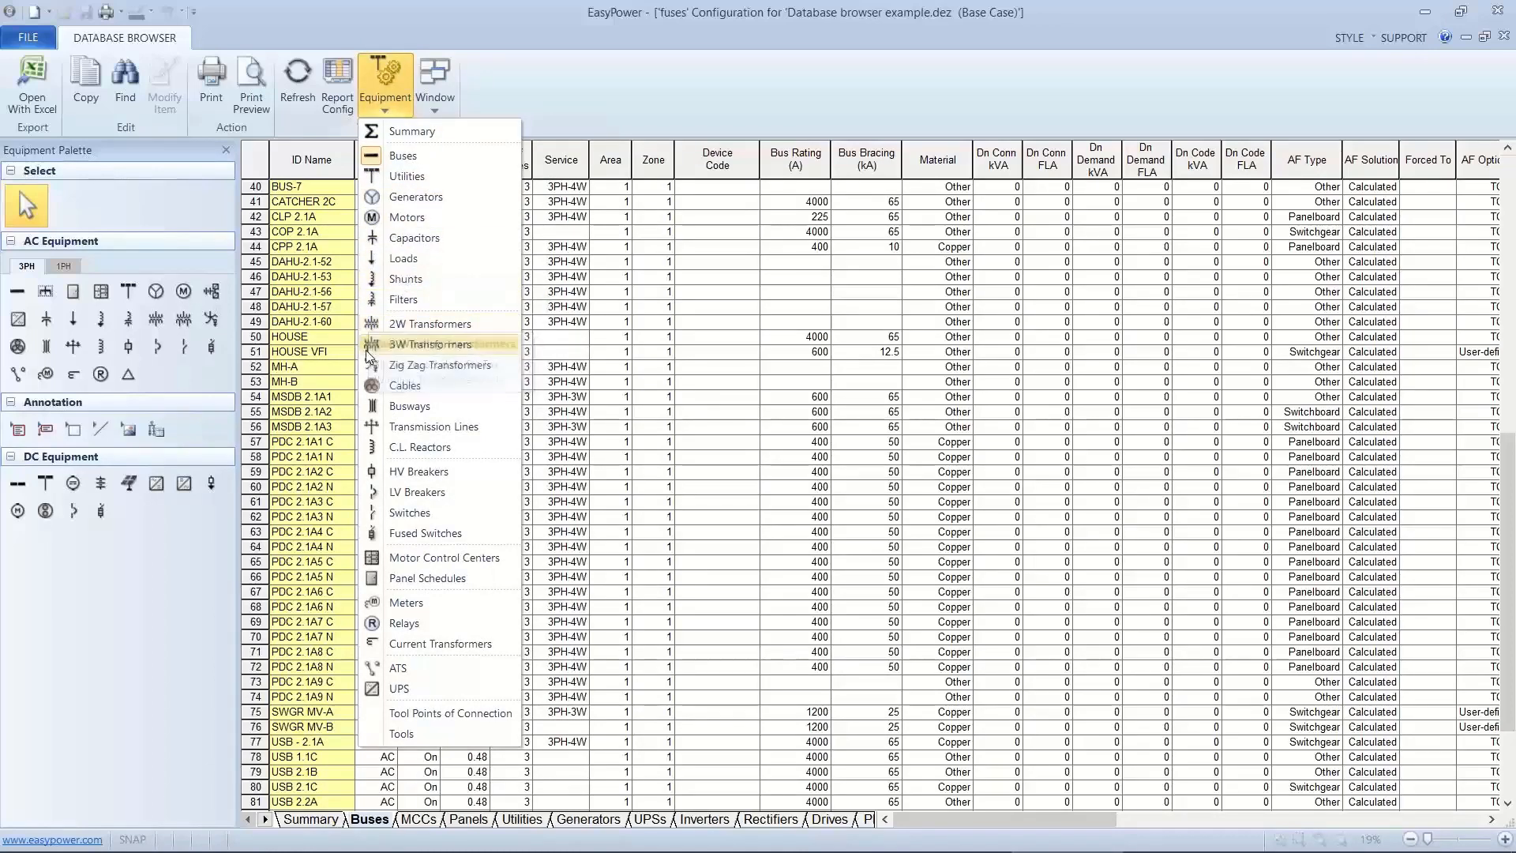
click(367, 383)
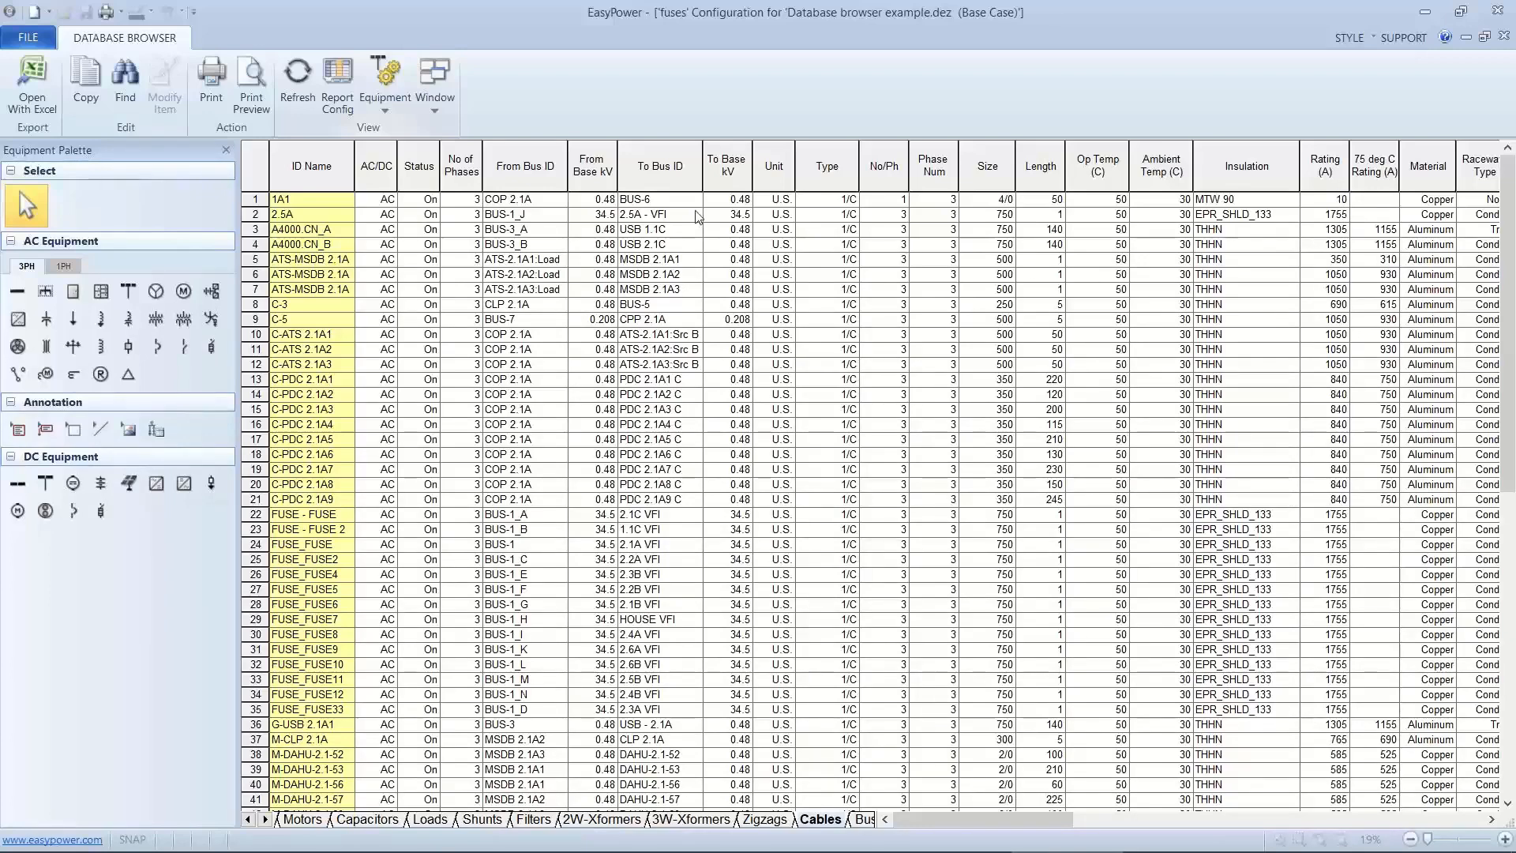
click(310, 204)
double_click(310, 204)
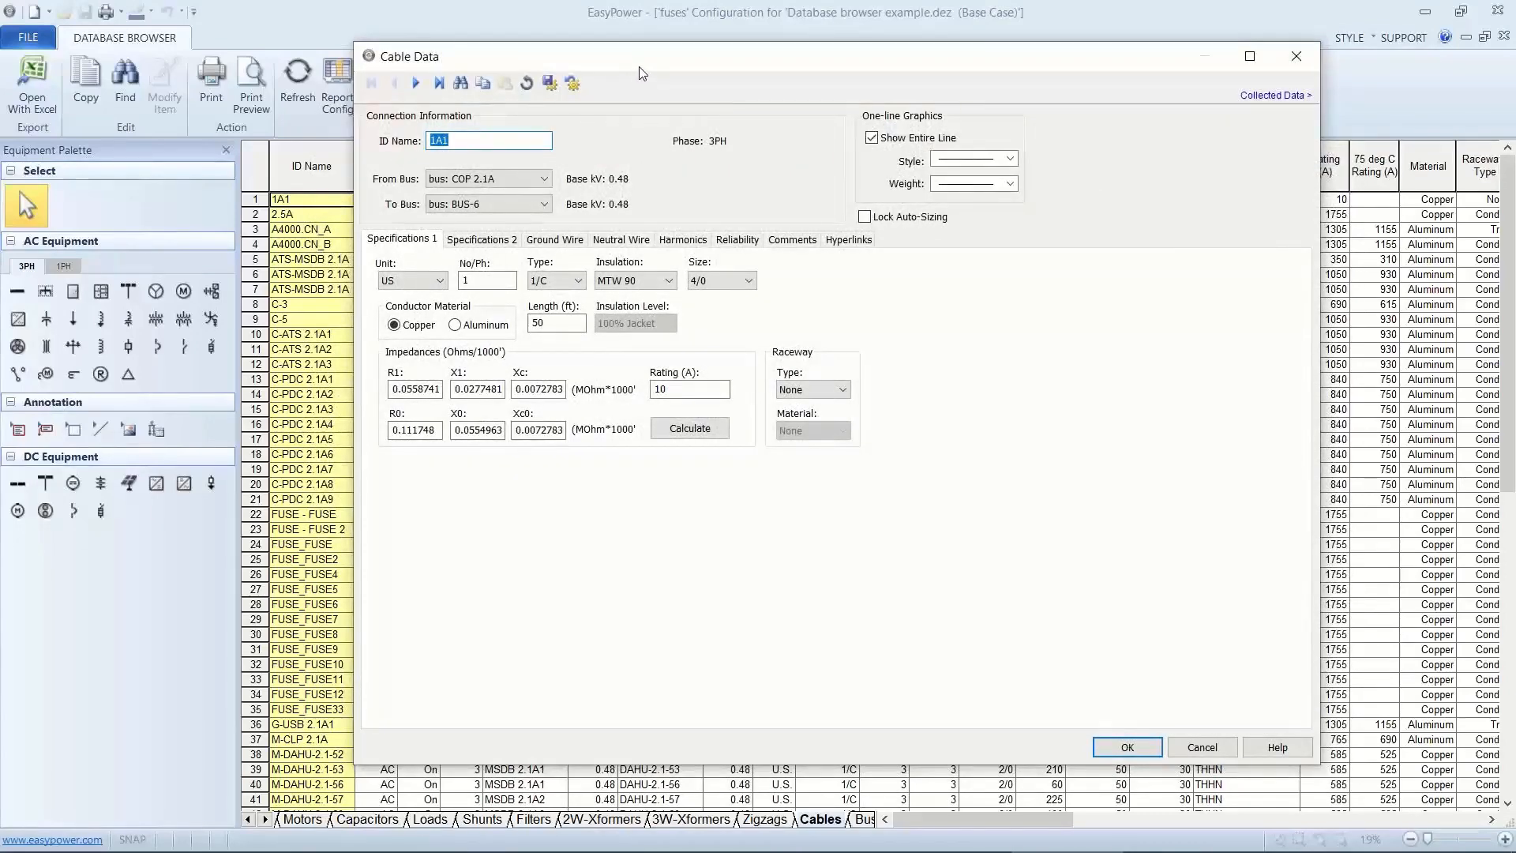
drag(640, 68, 704, 78)
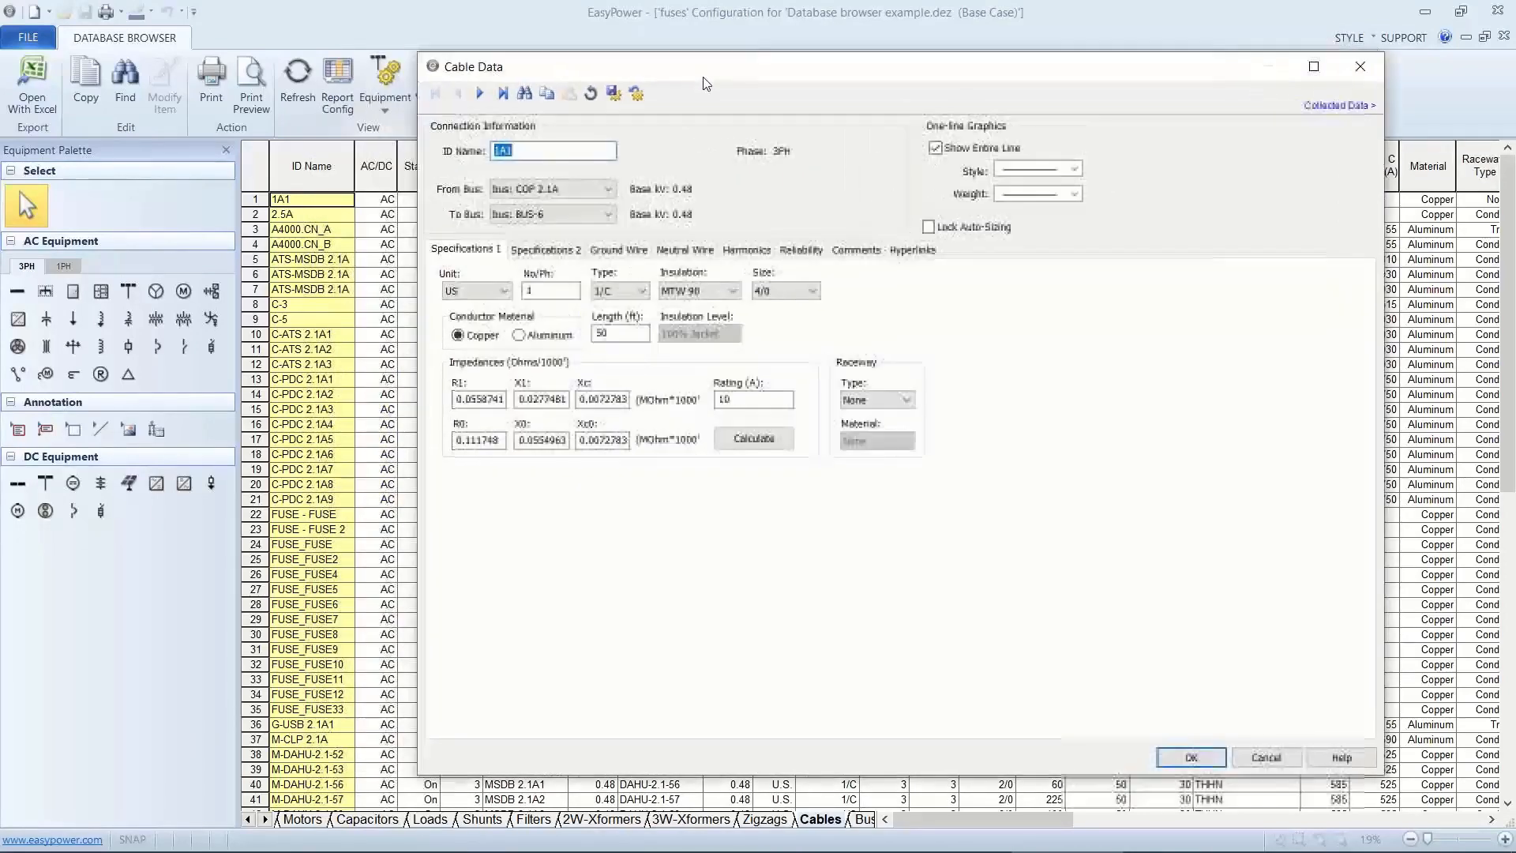
Set cable 1A1's raceway type to Conduit, calculate its impedances and rating, and accept the data.
click(906, 401)
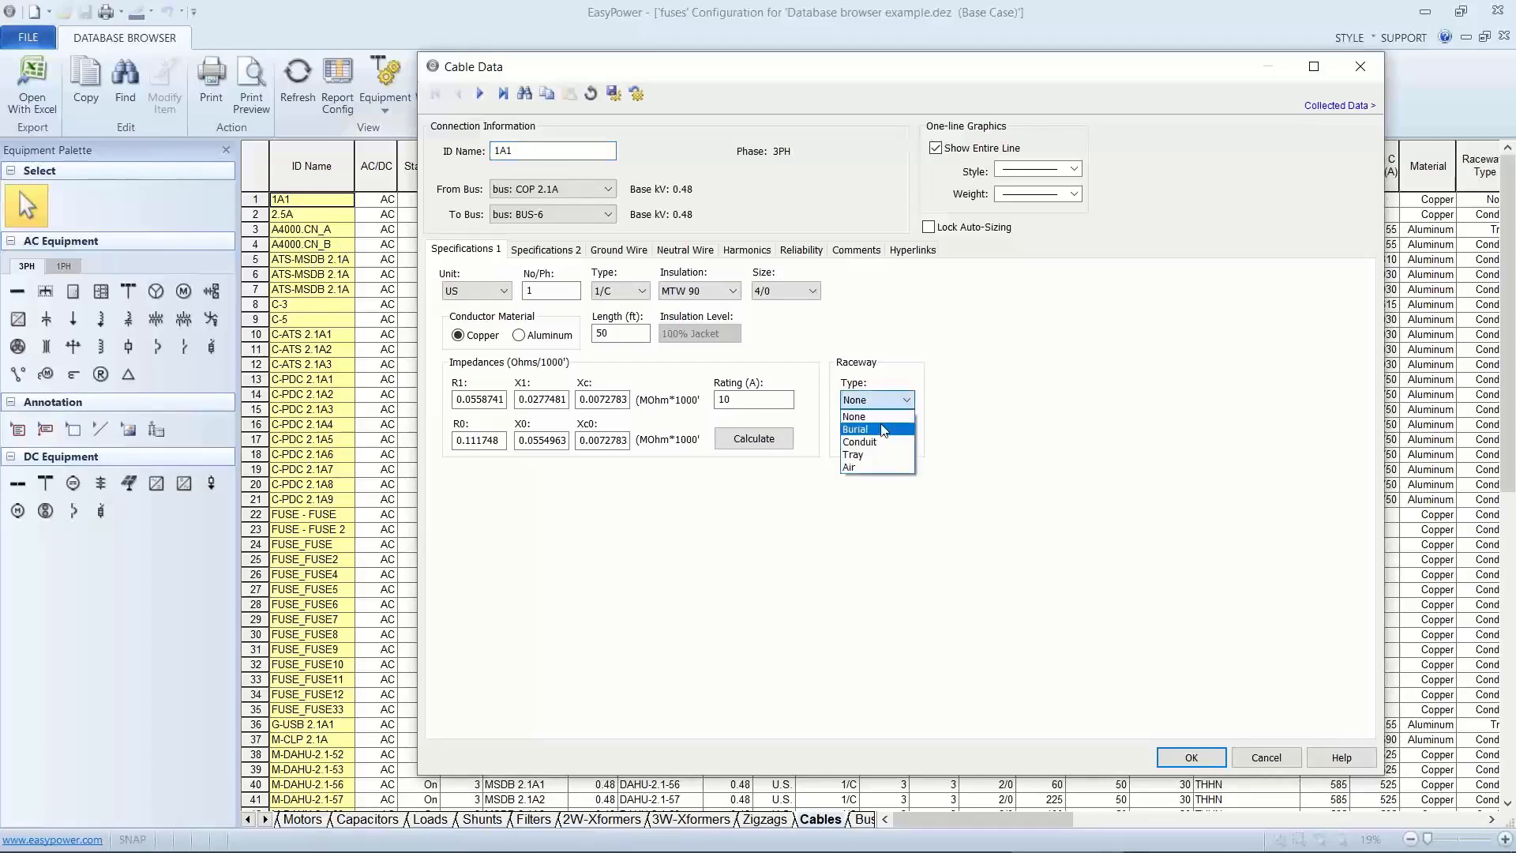
click(885, 397)
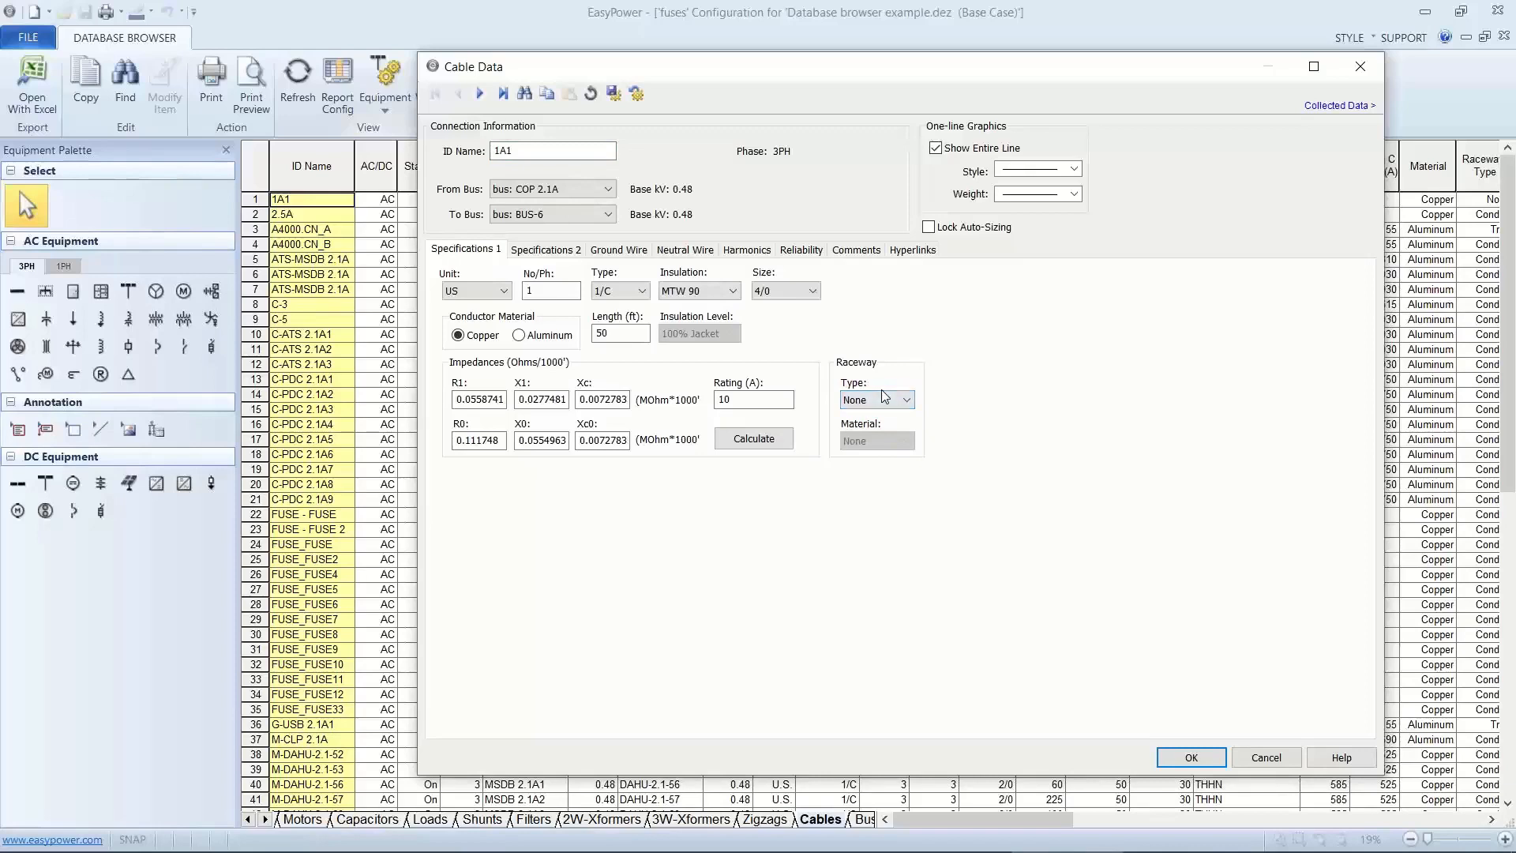
click(881, 393)
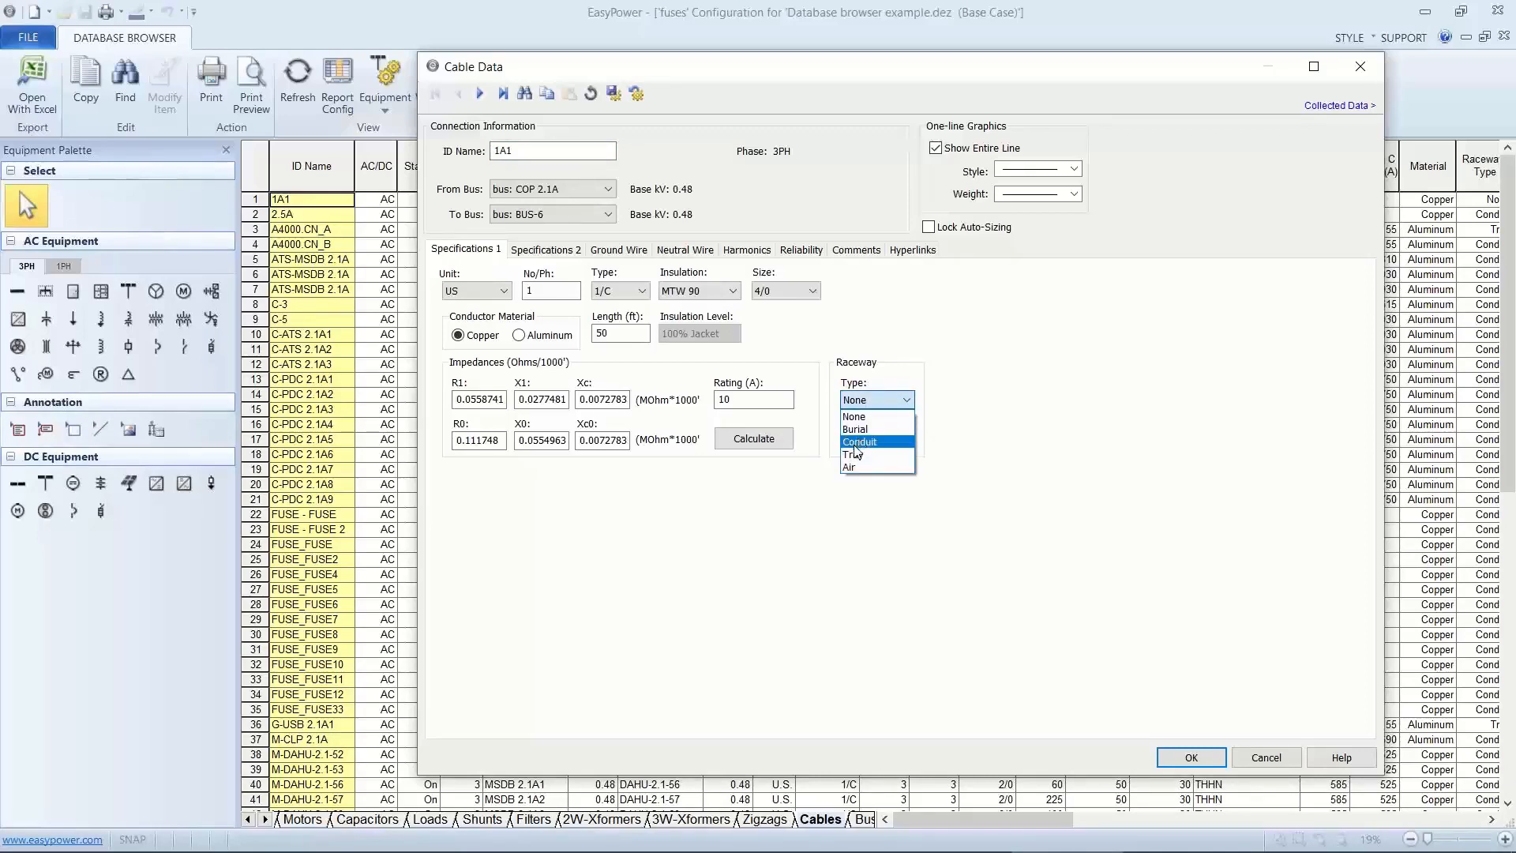
click(859, 442)
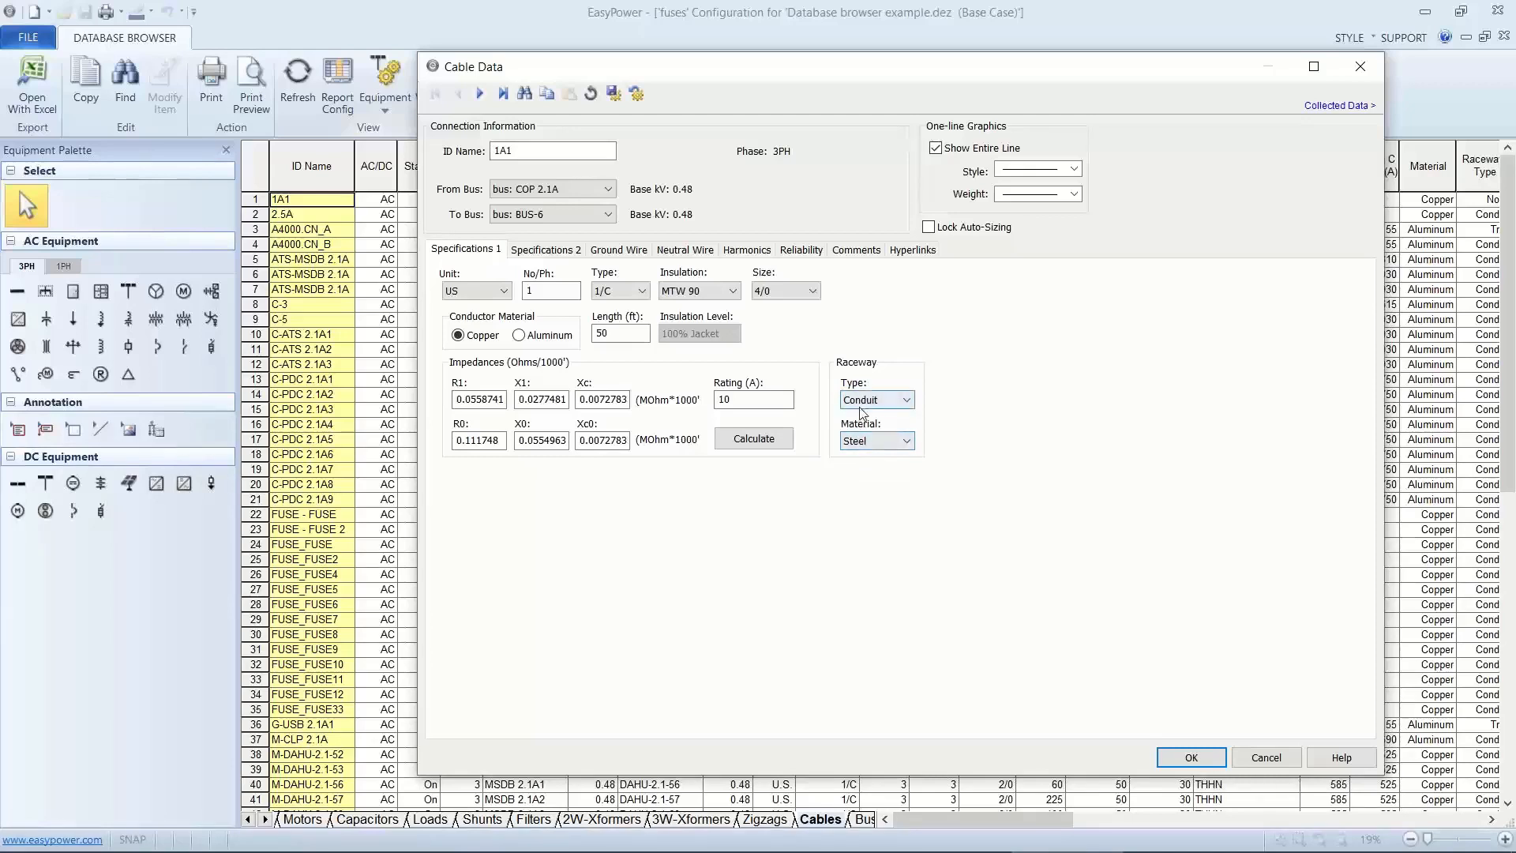
click(762, 440)
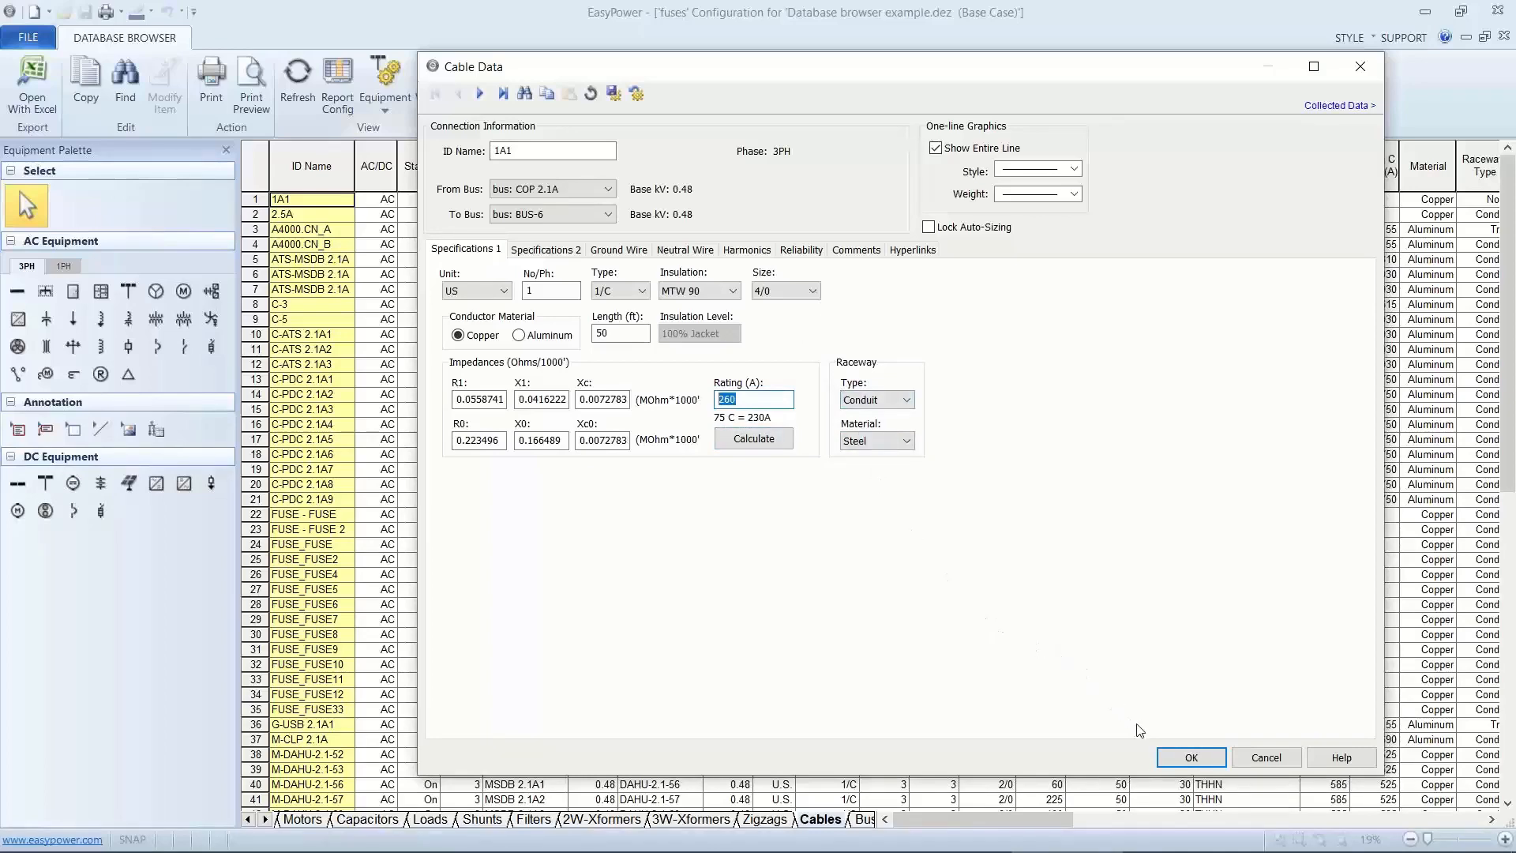
click(1184, 758)
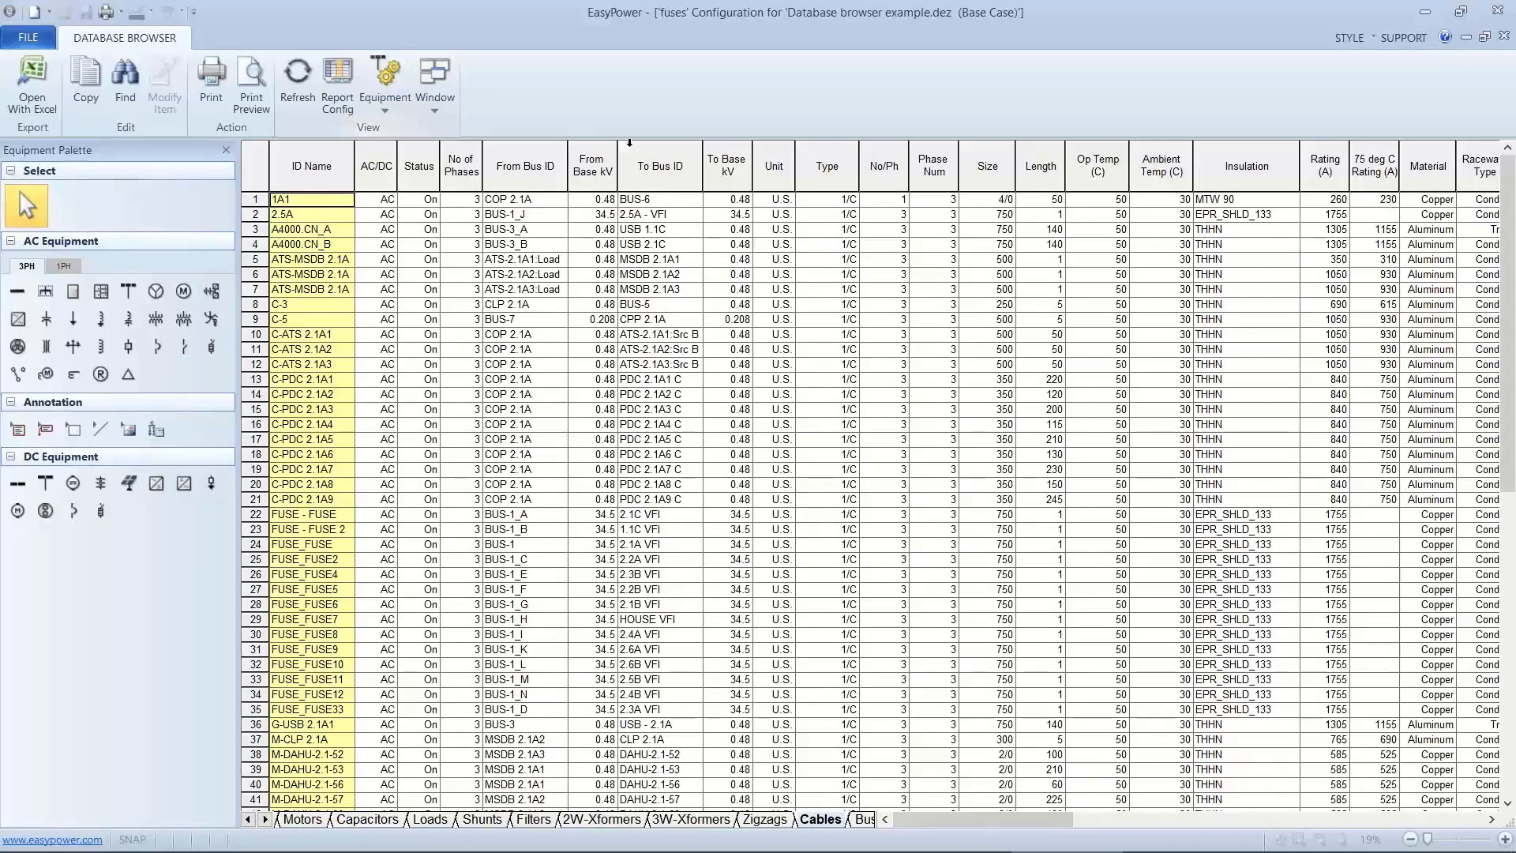
Show the LV breakers list and examine the specifications of breaker 1 BL-1.
click(386, 114)
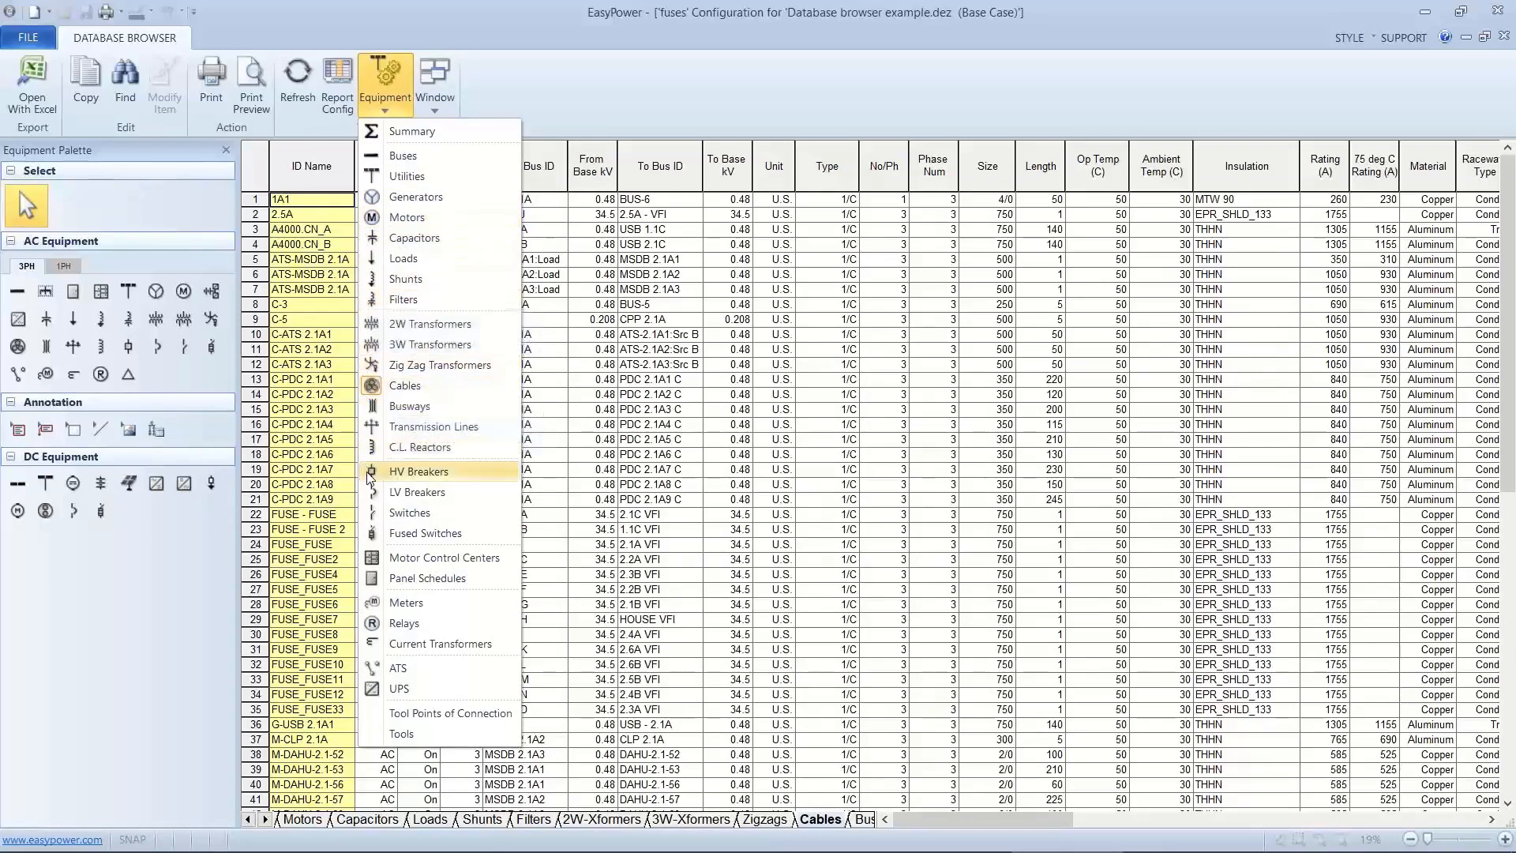
click(374, 492)
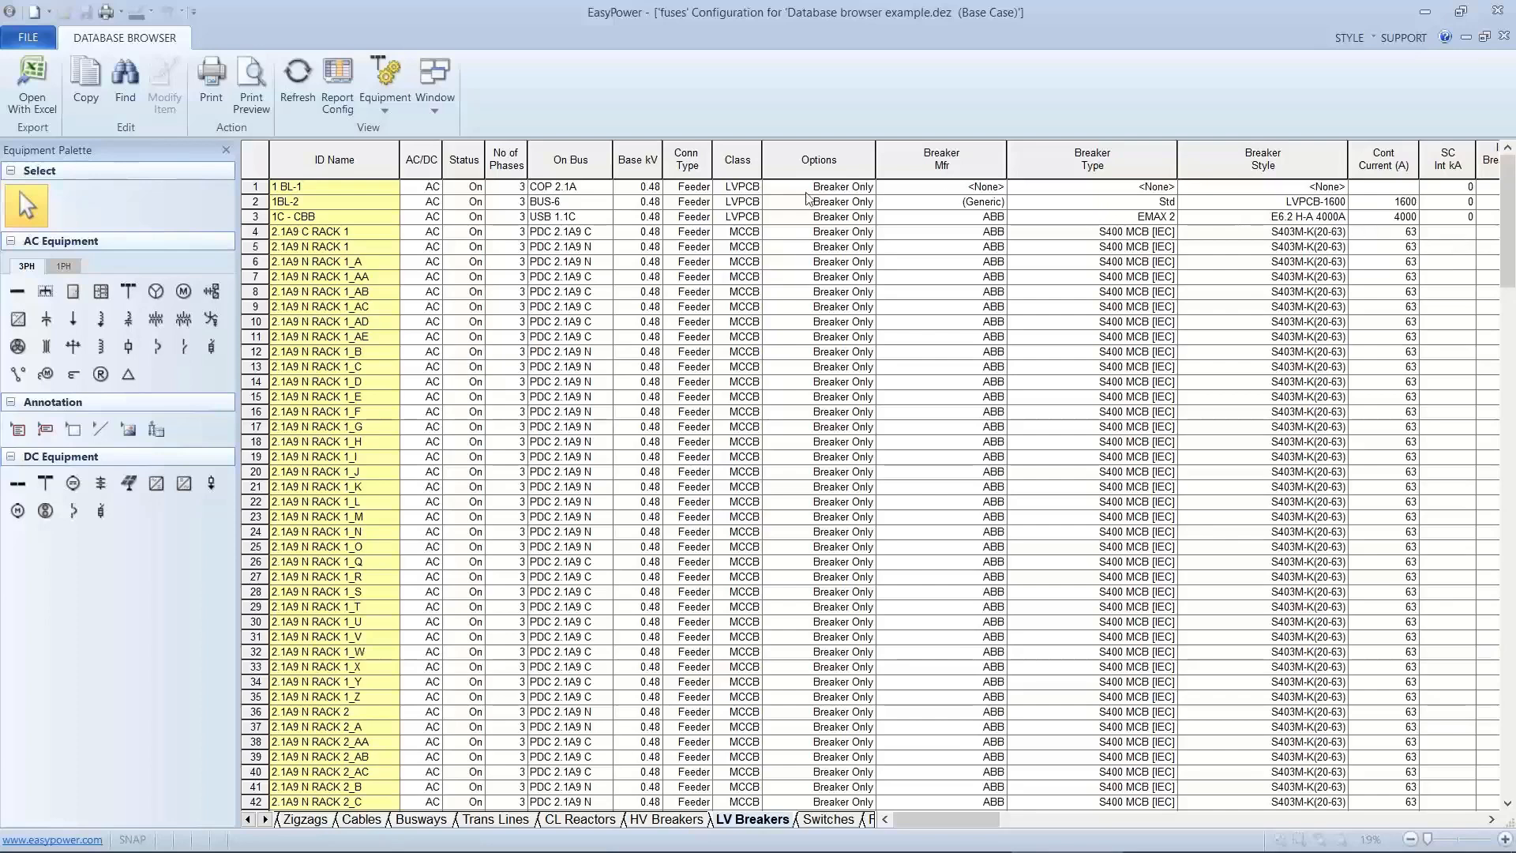
click(334, 185)
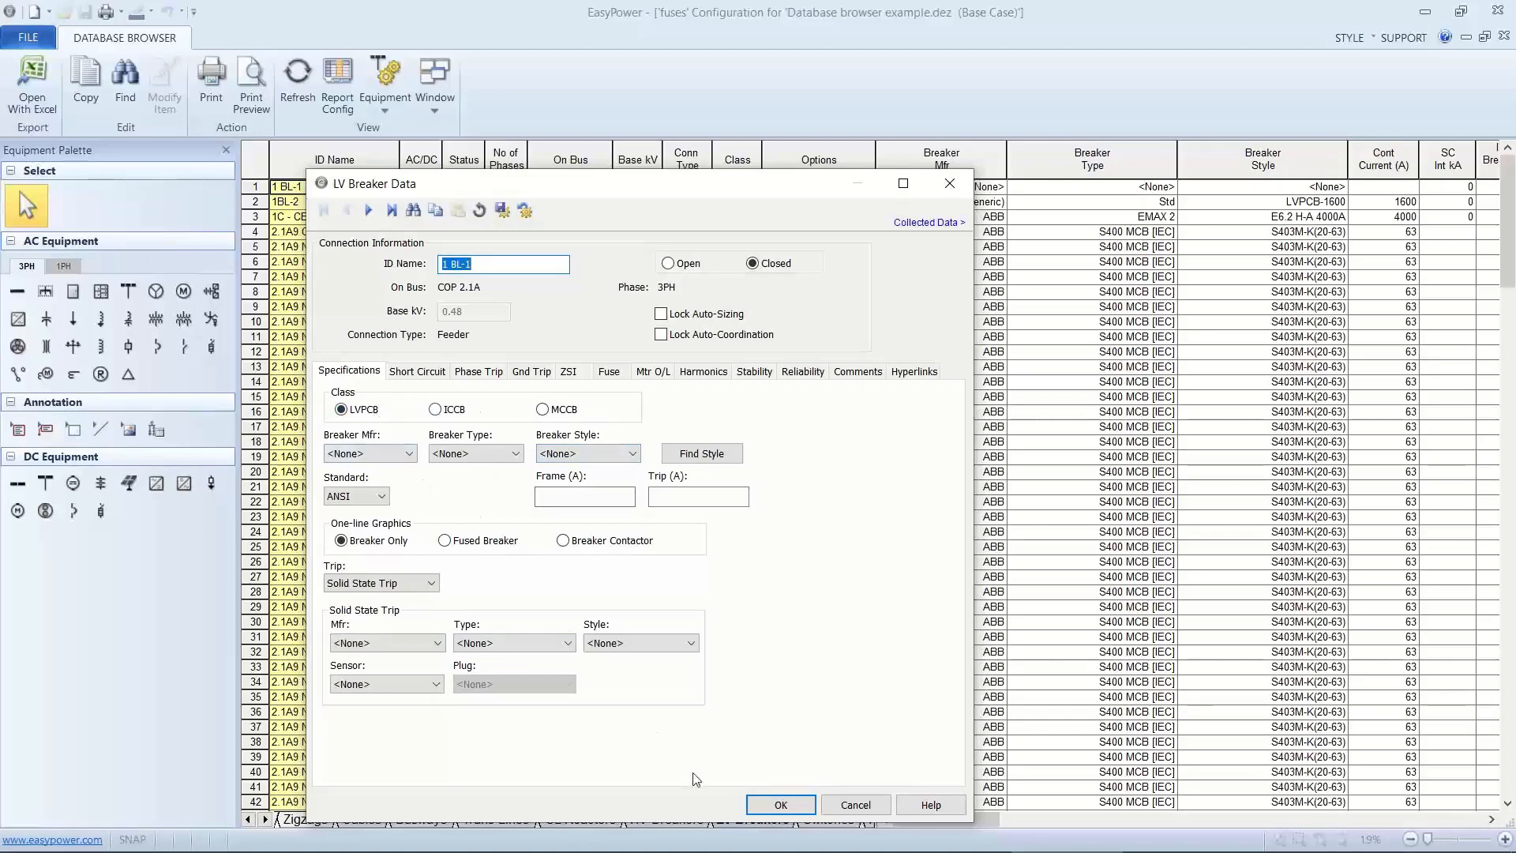
click(765, 802)
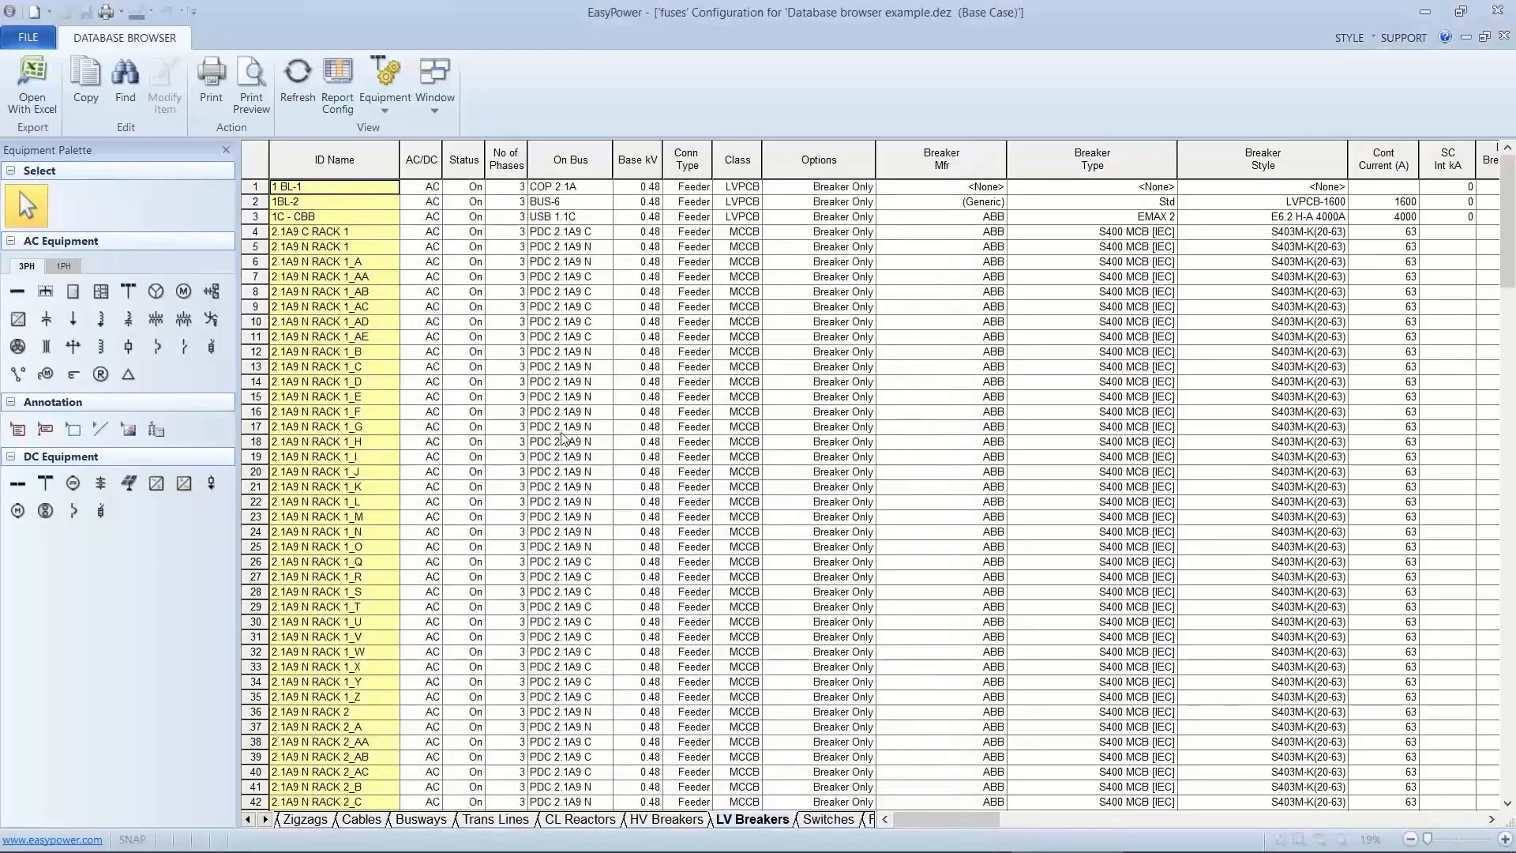
Try to calculate the short-circuit interrupting rating of LV breaker 2.1A9 N RACK 1 and check its specifications.
click(308, 248)
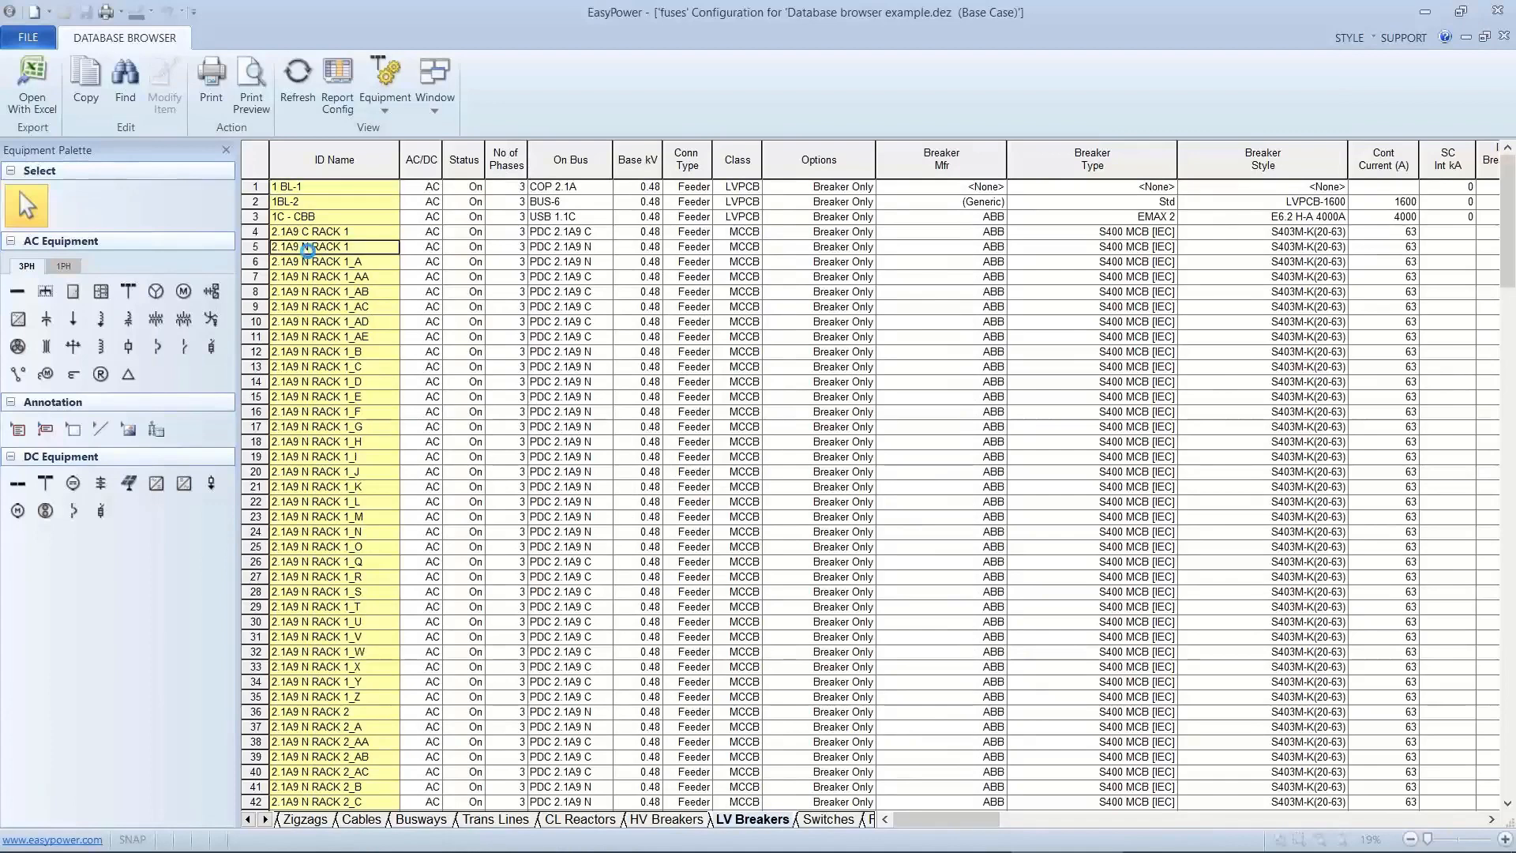
double_click(308, 249)
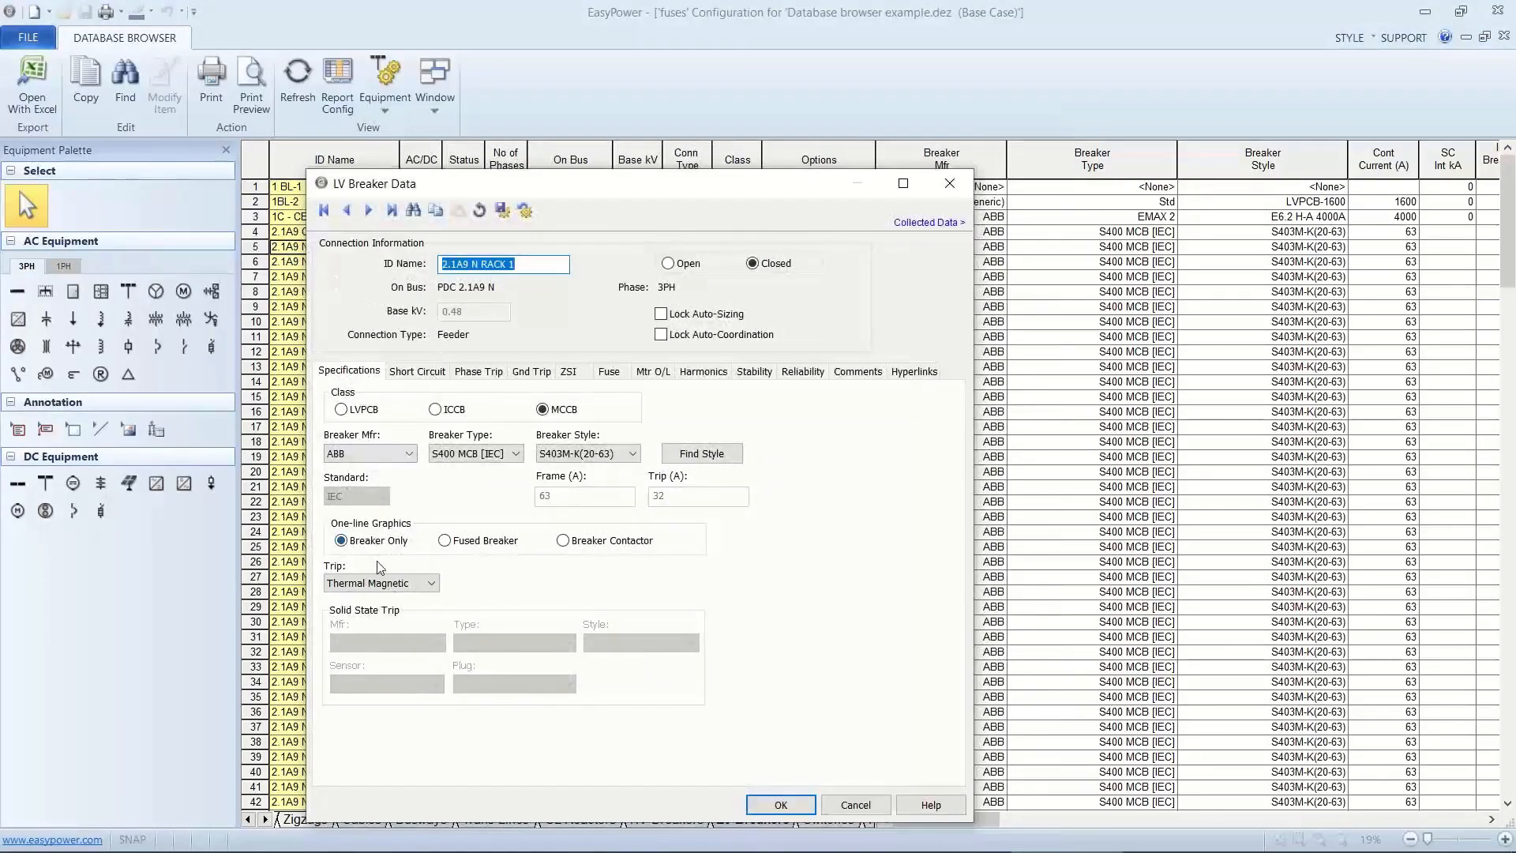
click(437, 375)
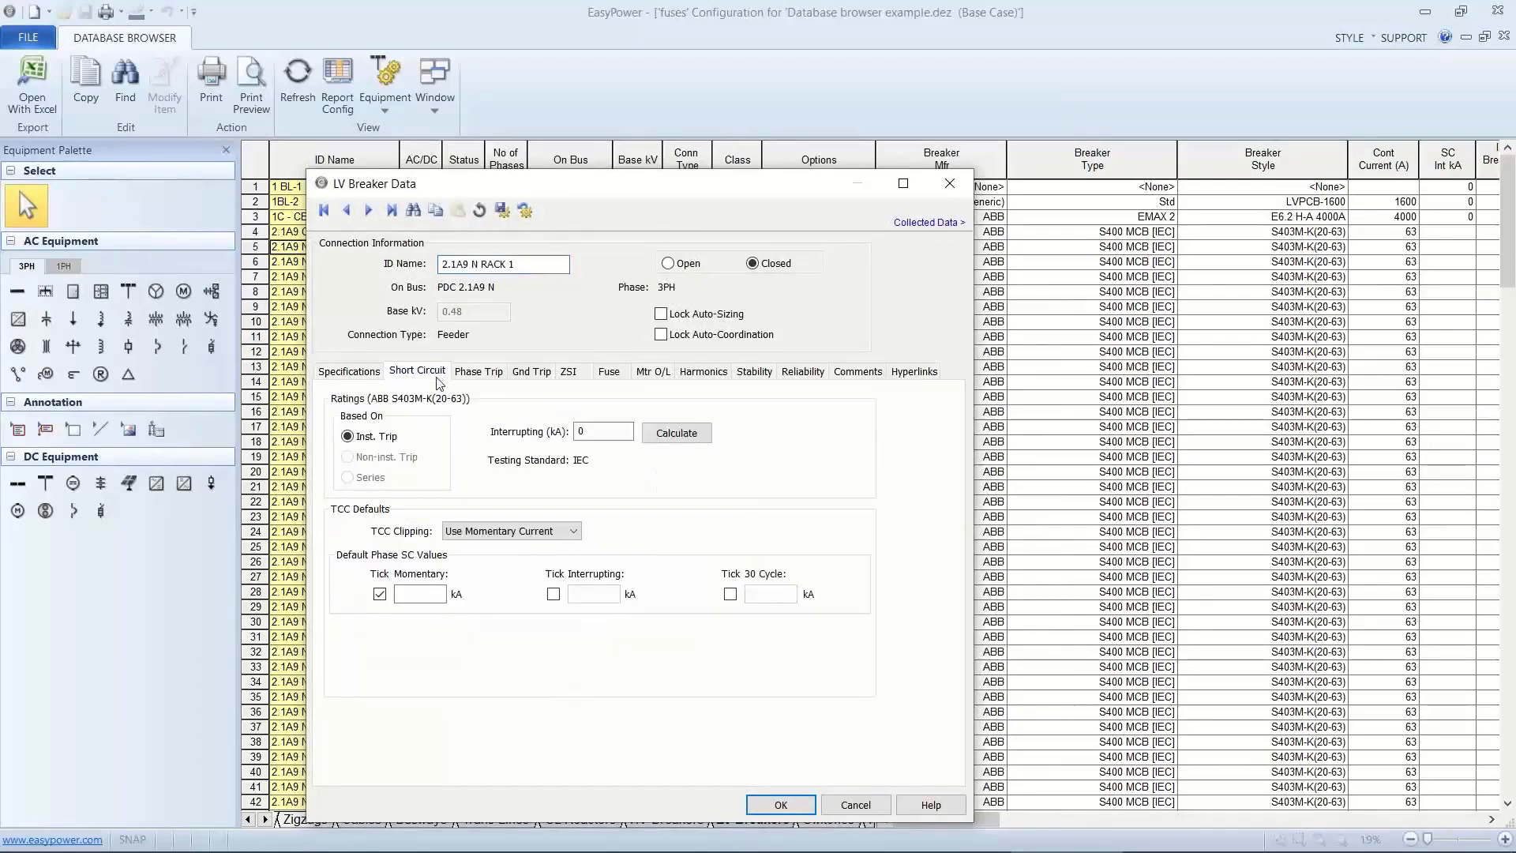
click(671, 442)
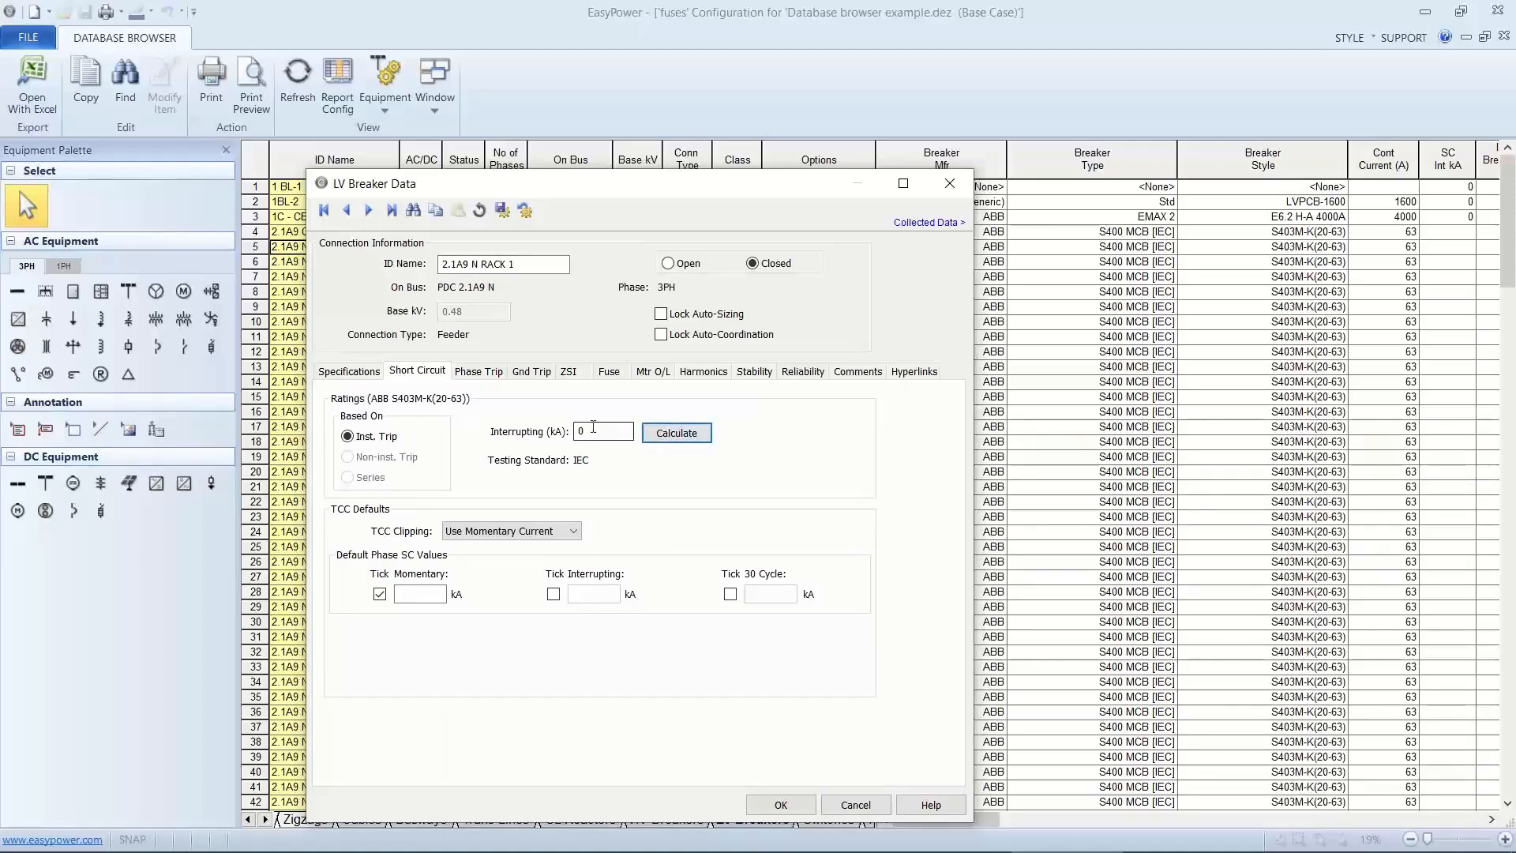
click(378, 374)
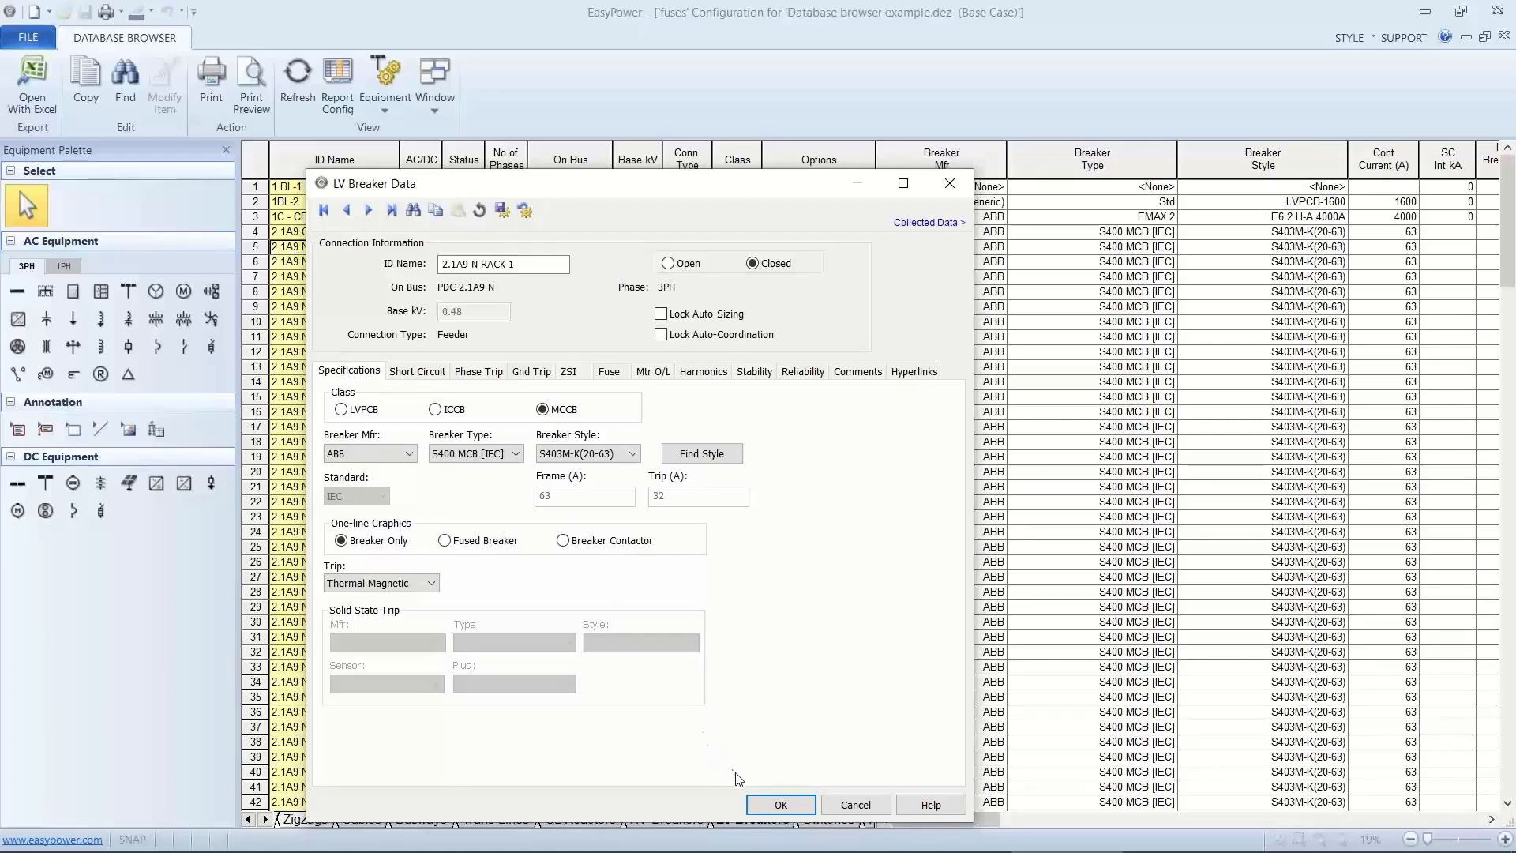
click(762, 802)
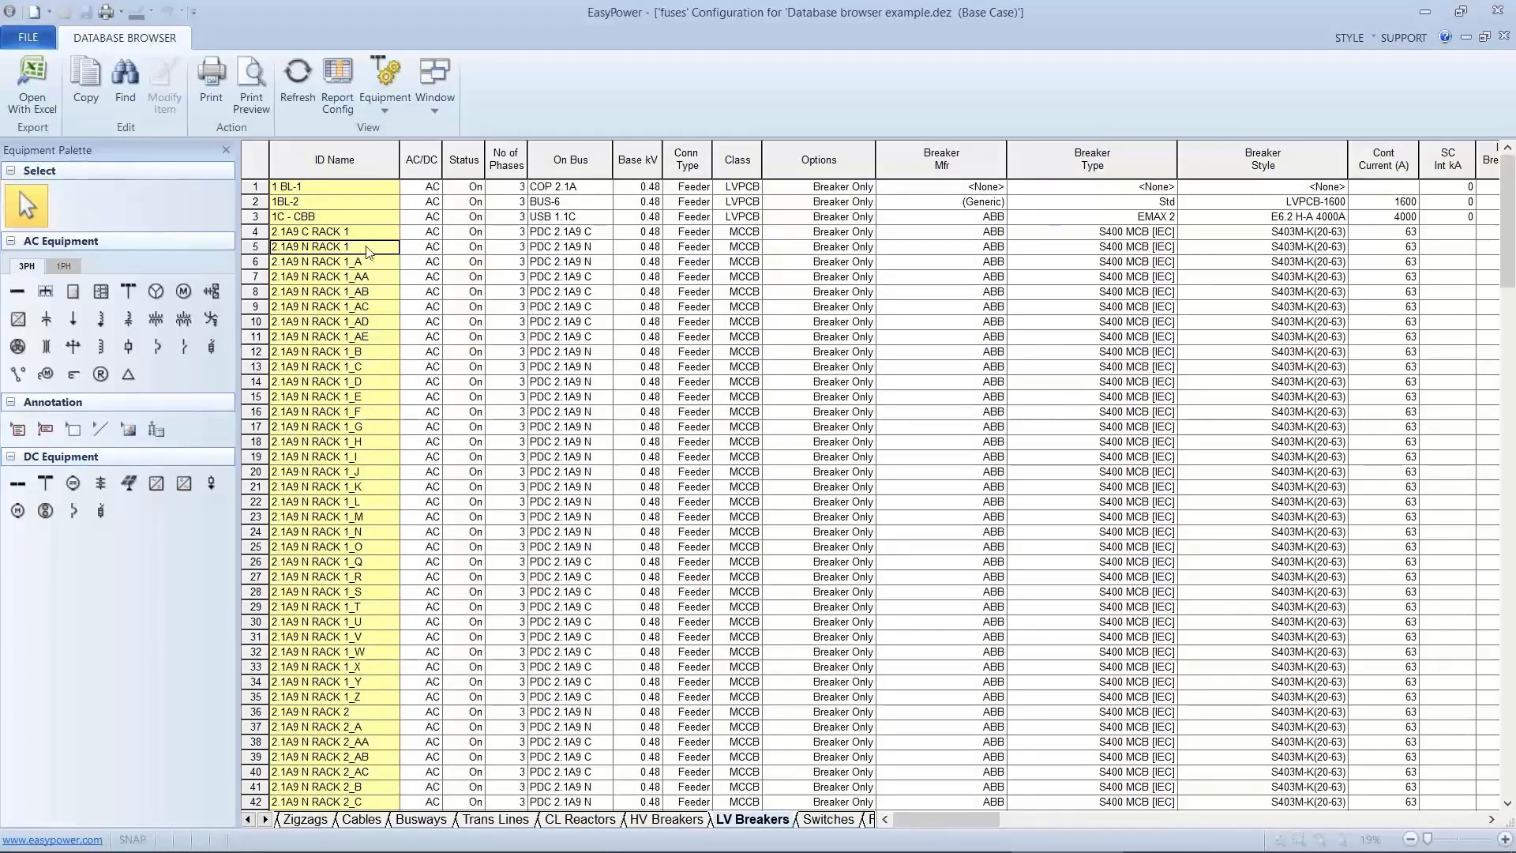
Open the data of LV breaker 1C - CBB and check the available solid-state trip types.
click(337, 220)
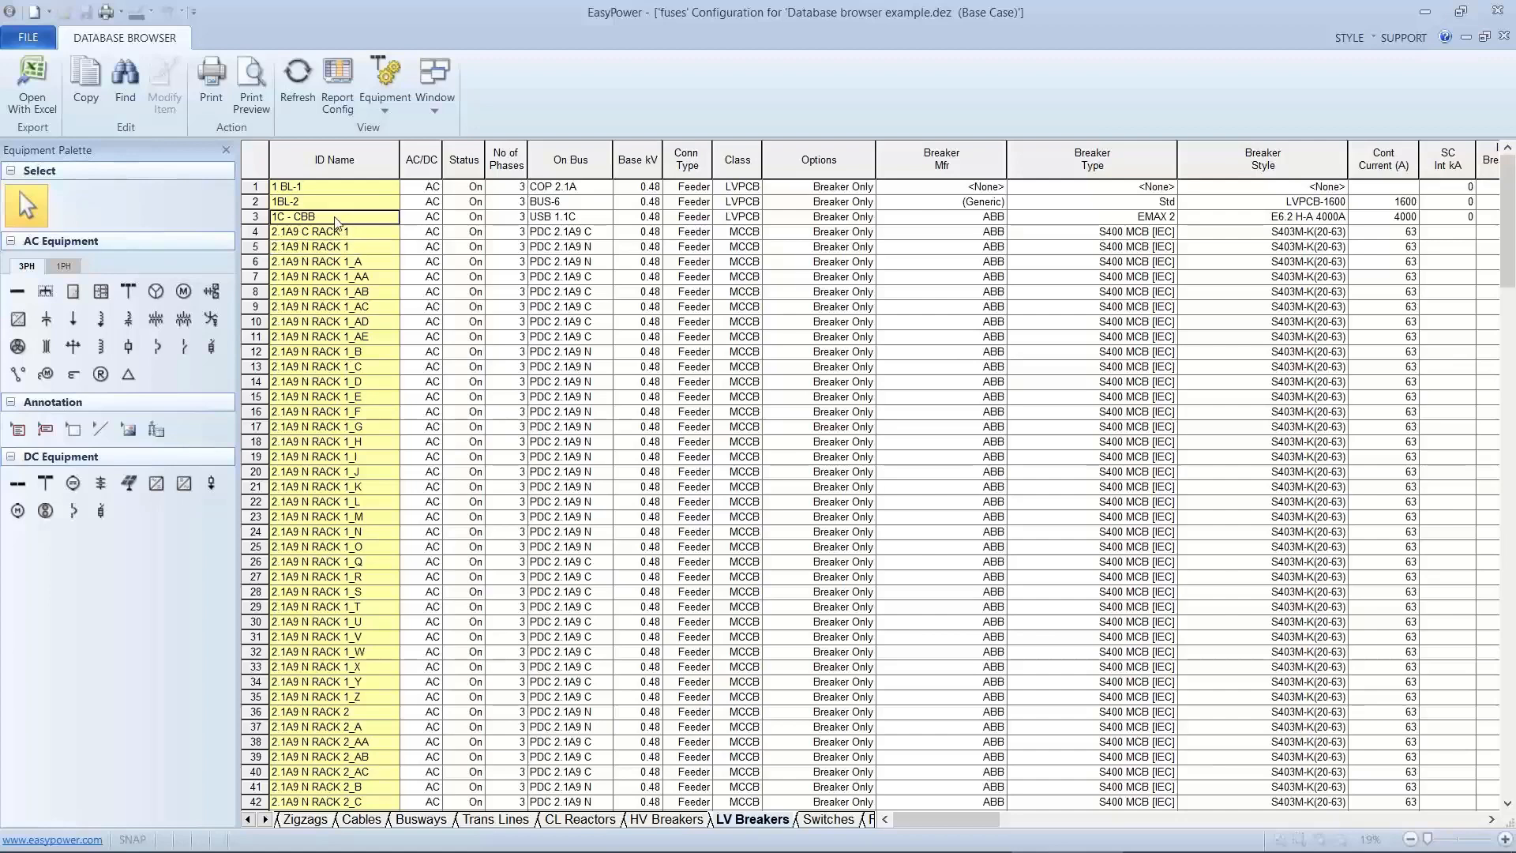
double_click(335, 217)
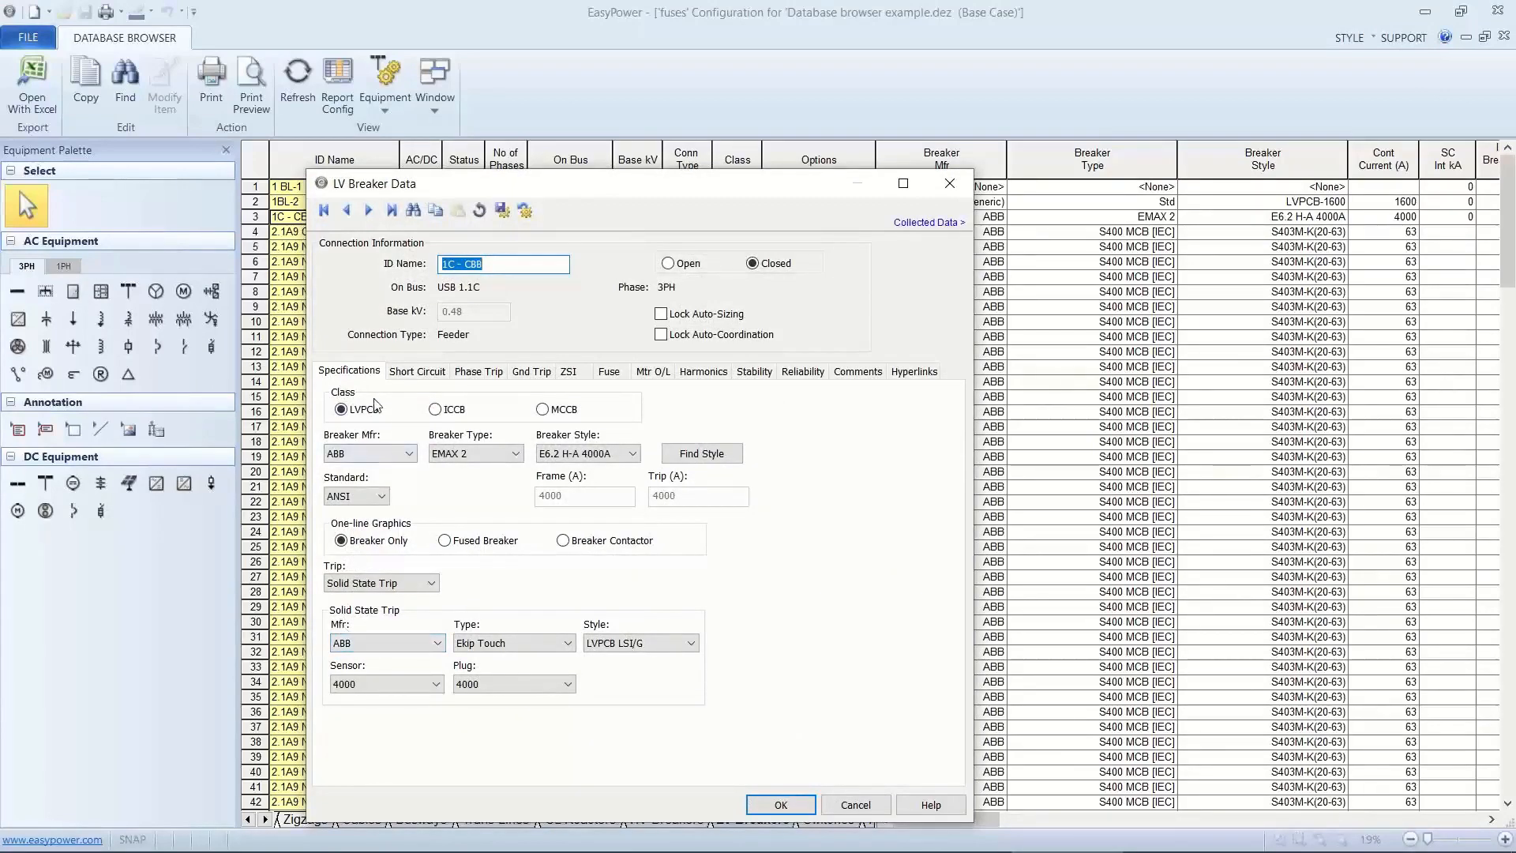
click(513, 643)
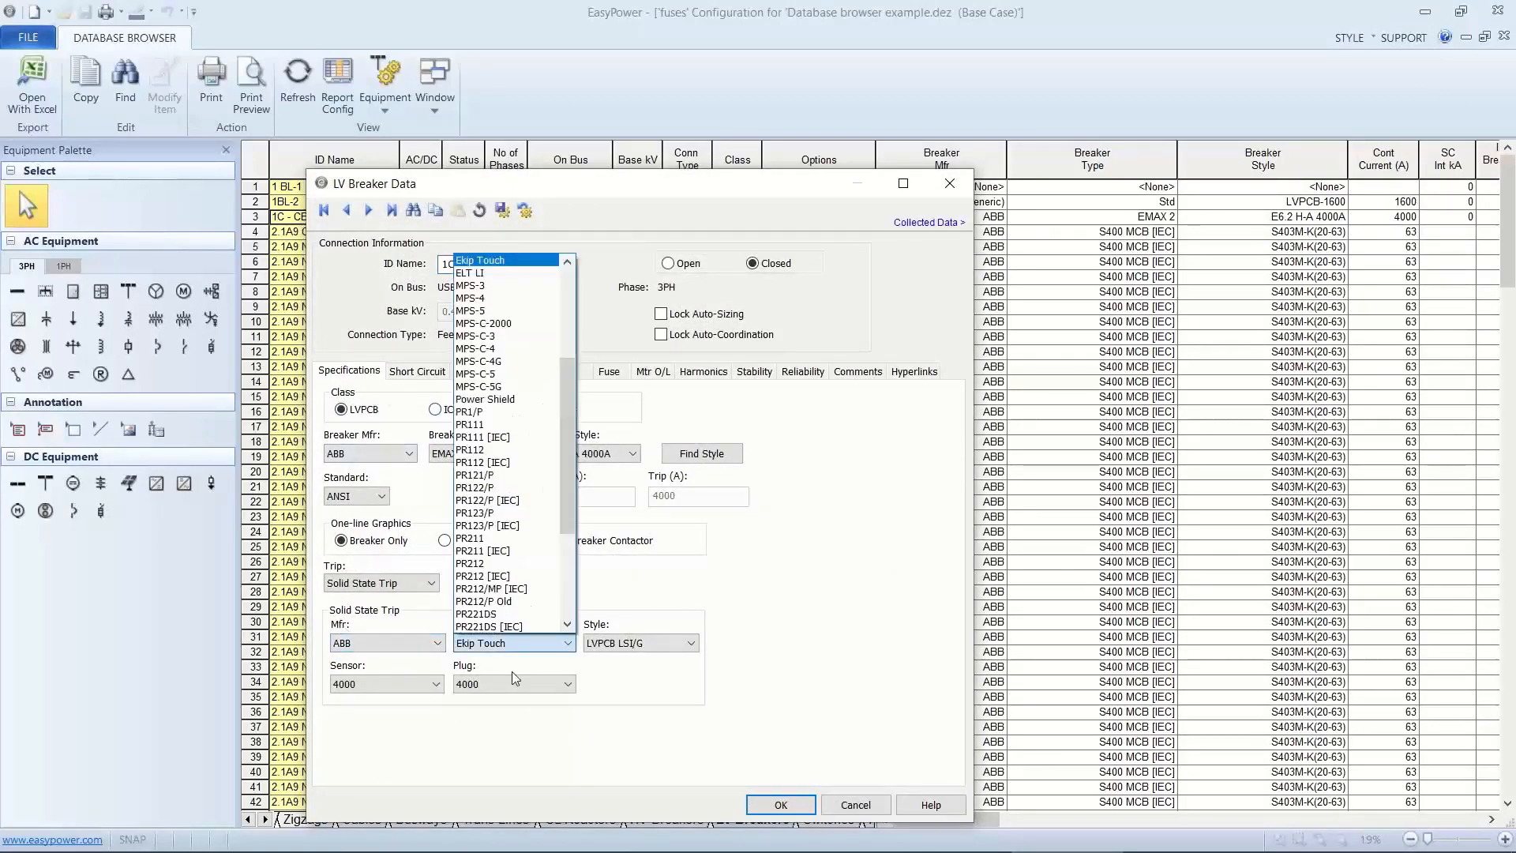
click(609, 604)
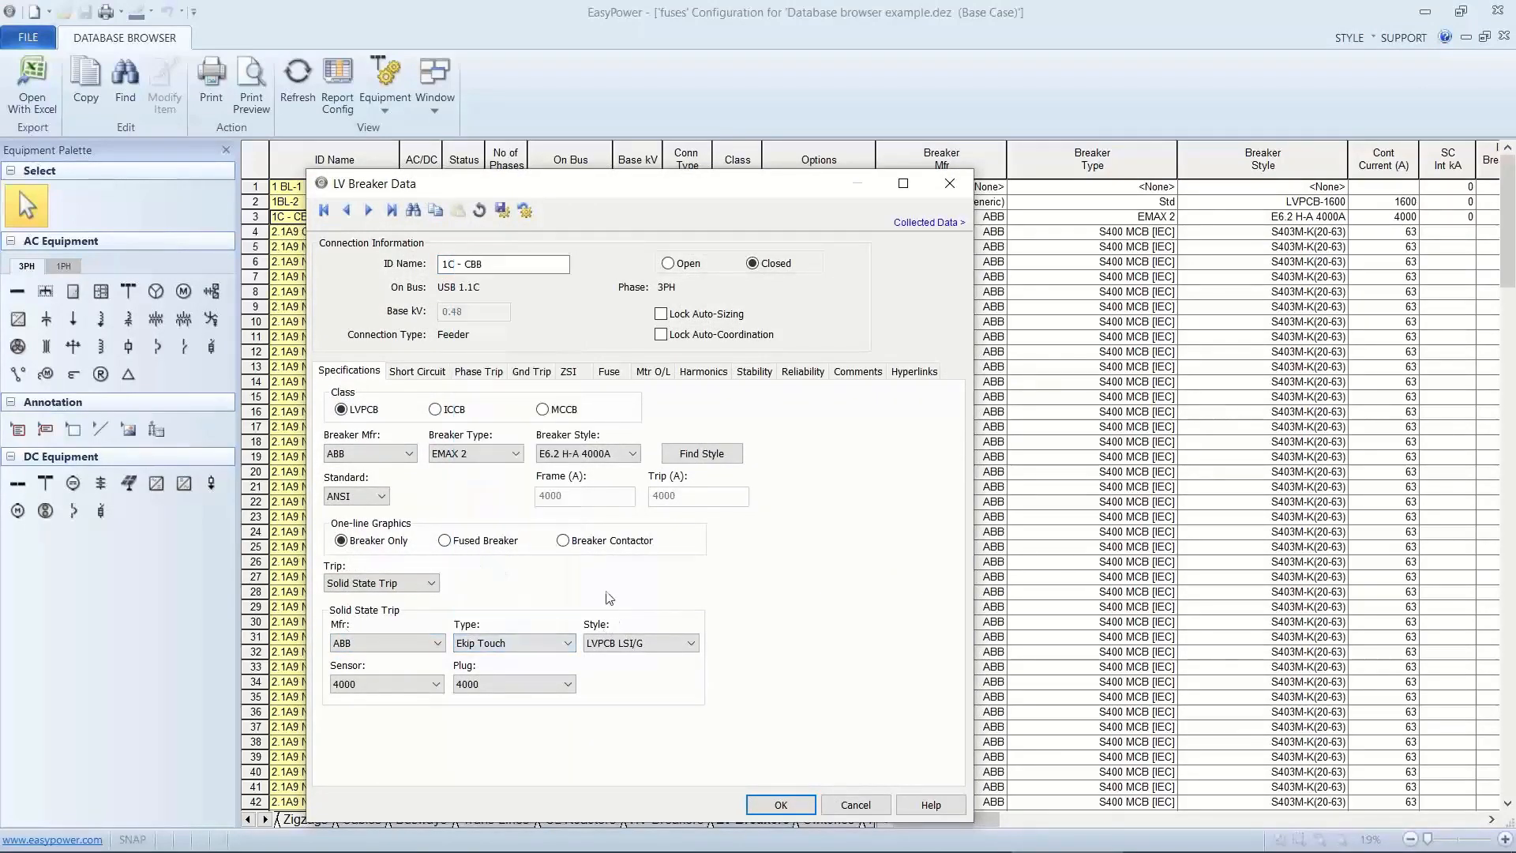
Calculate the short-circuit interrupting rating of breaker 1C - CBB and accept the data.
click(438, 372)
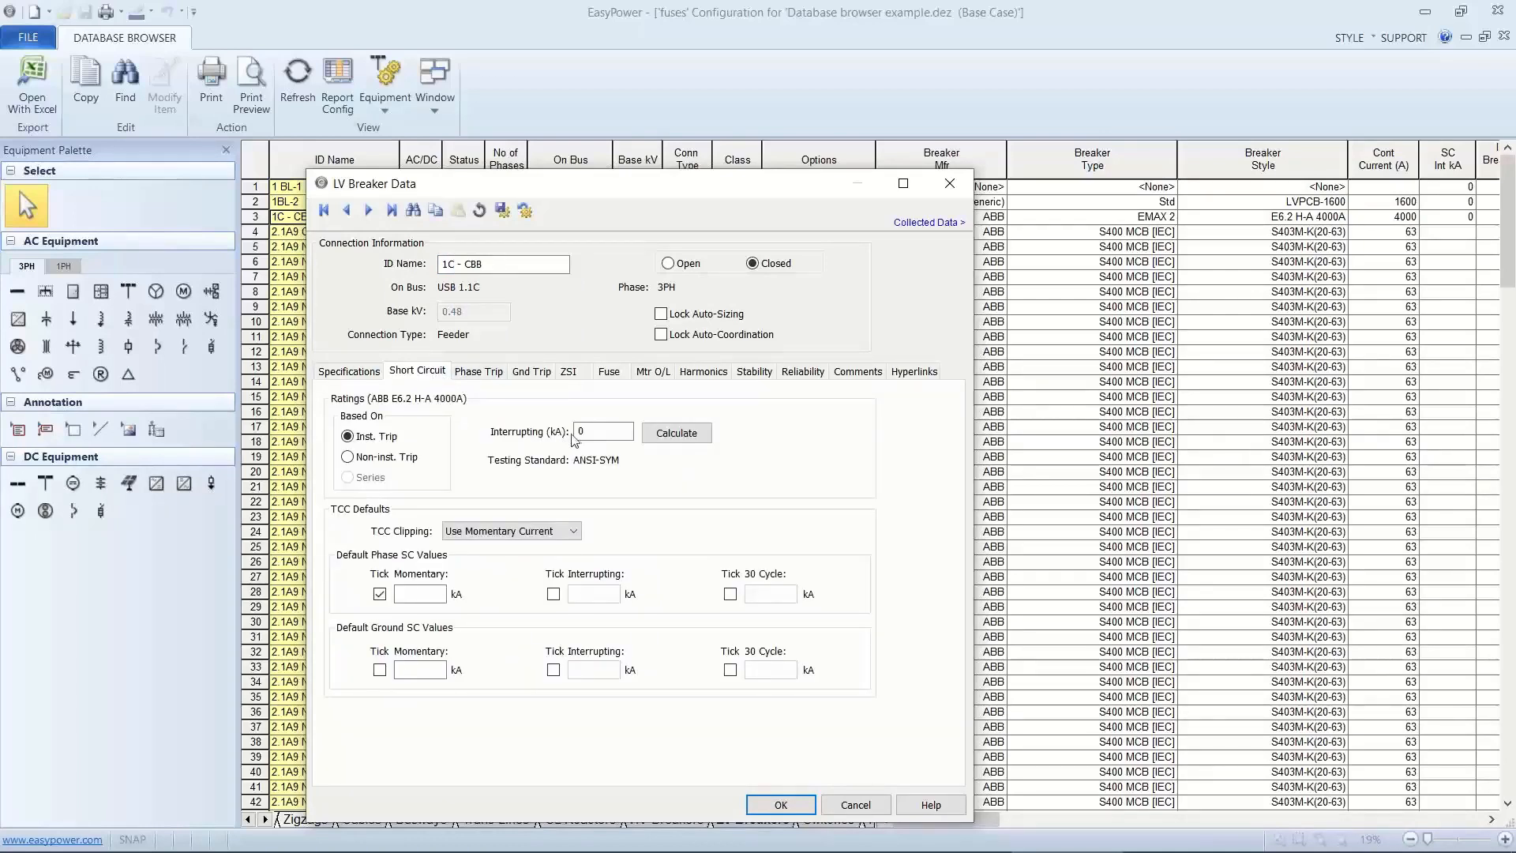
click(652, 436)
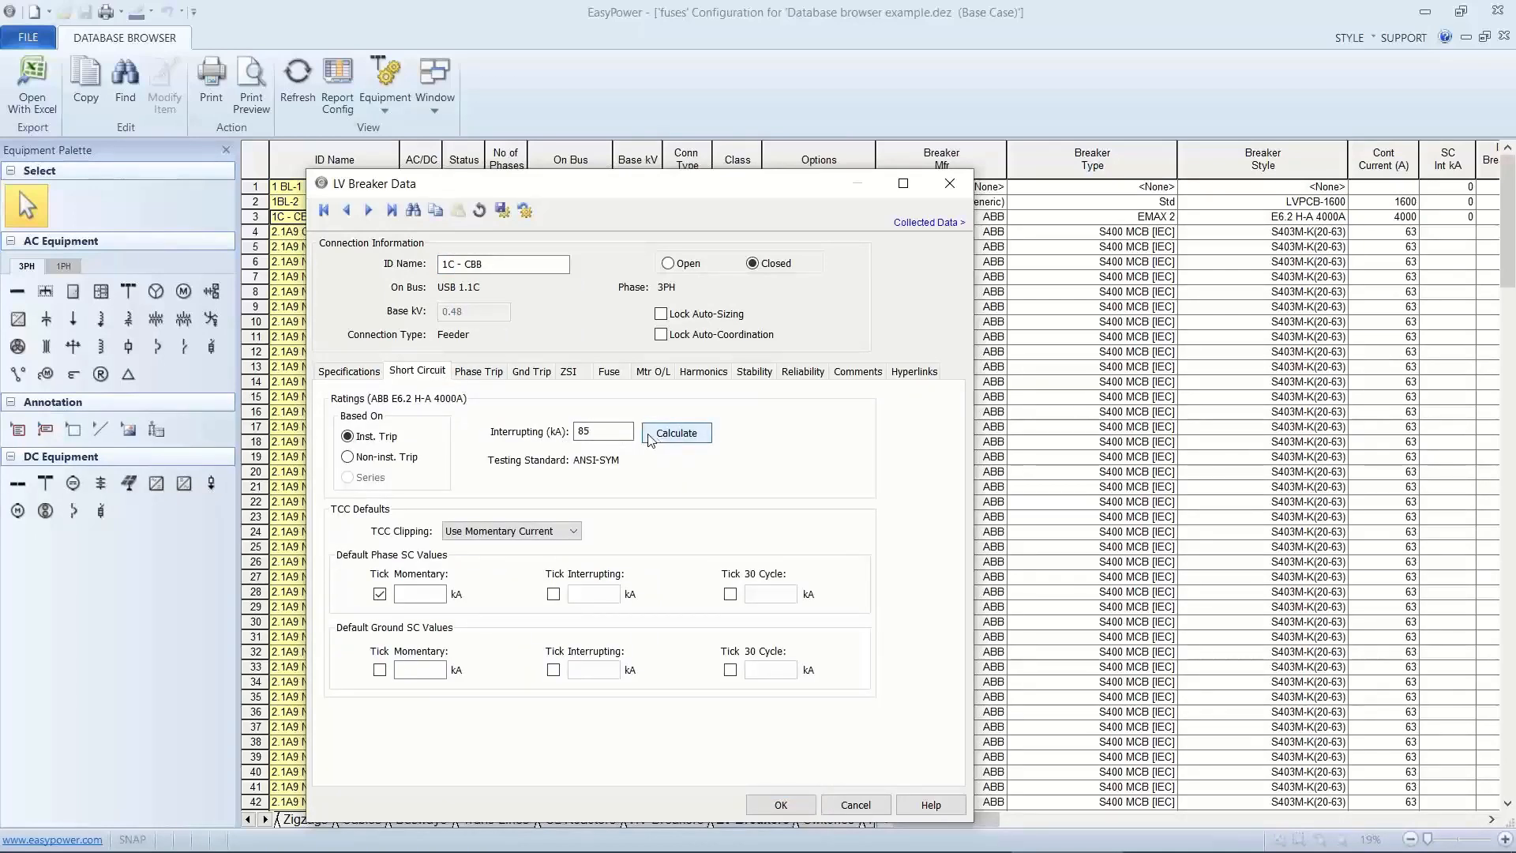
drag(614, 432, 550, 437)
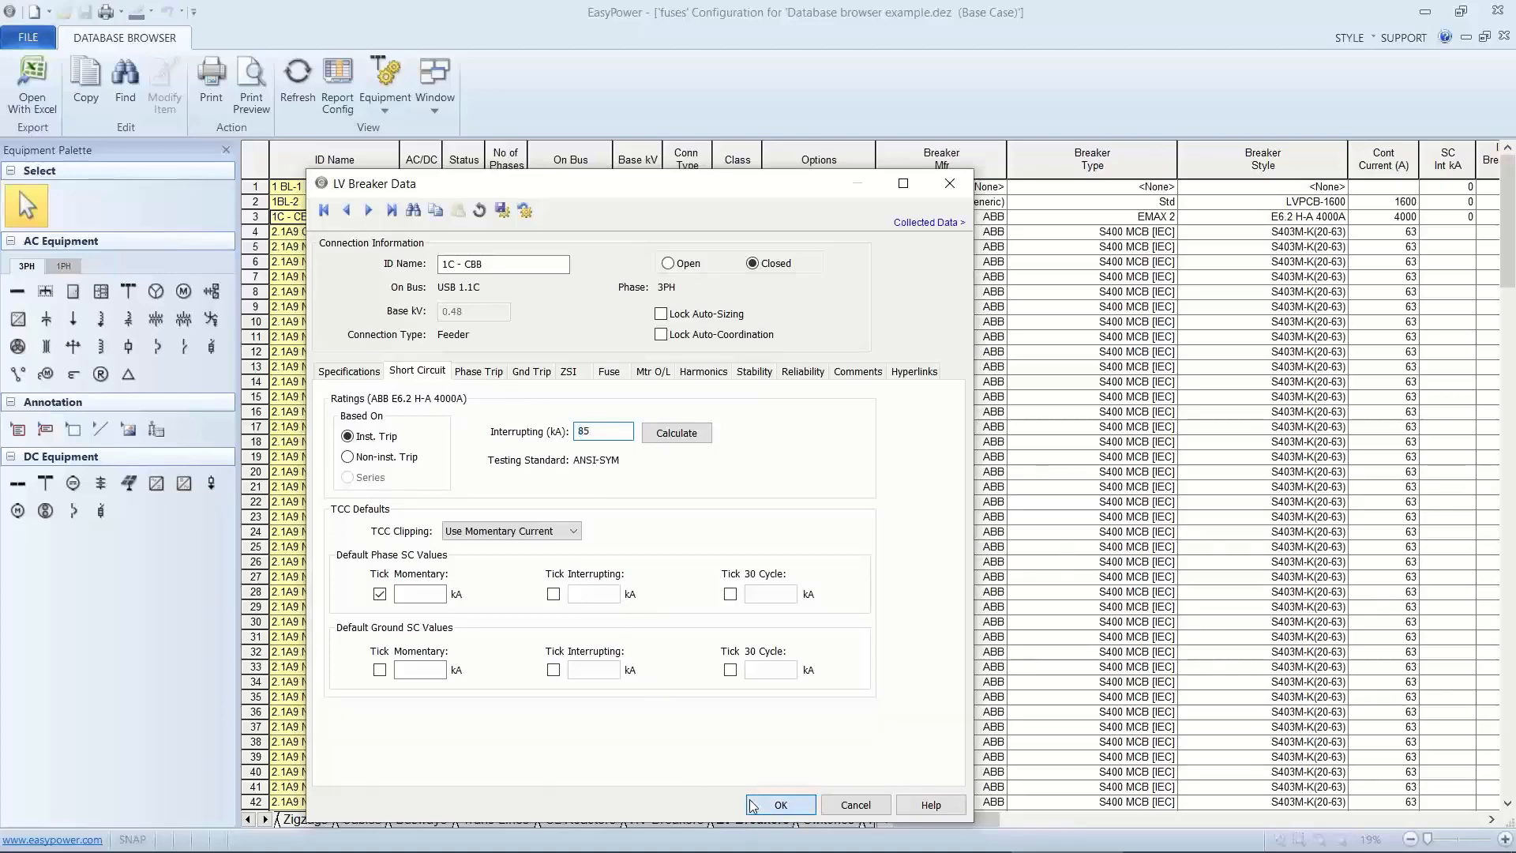
click(780, 804)
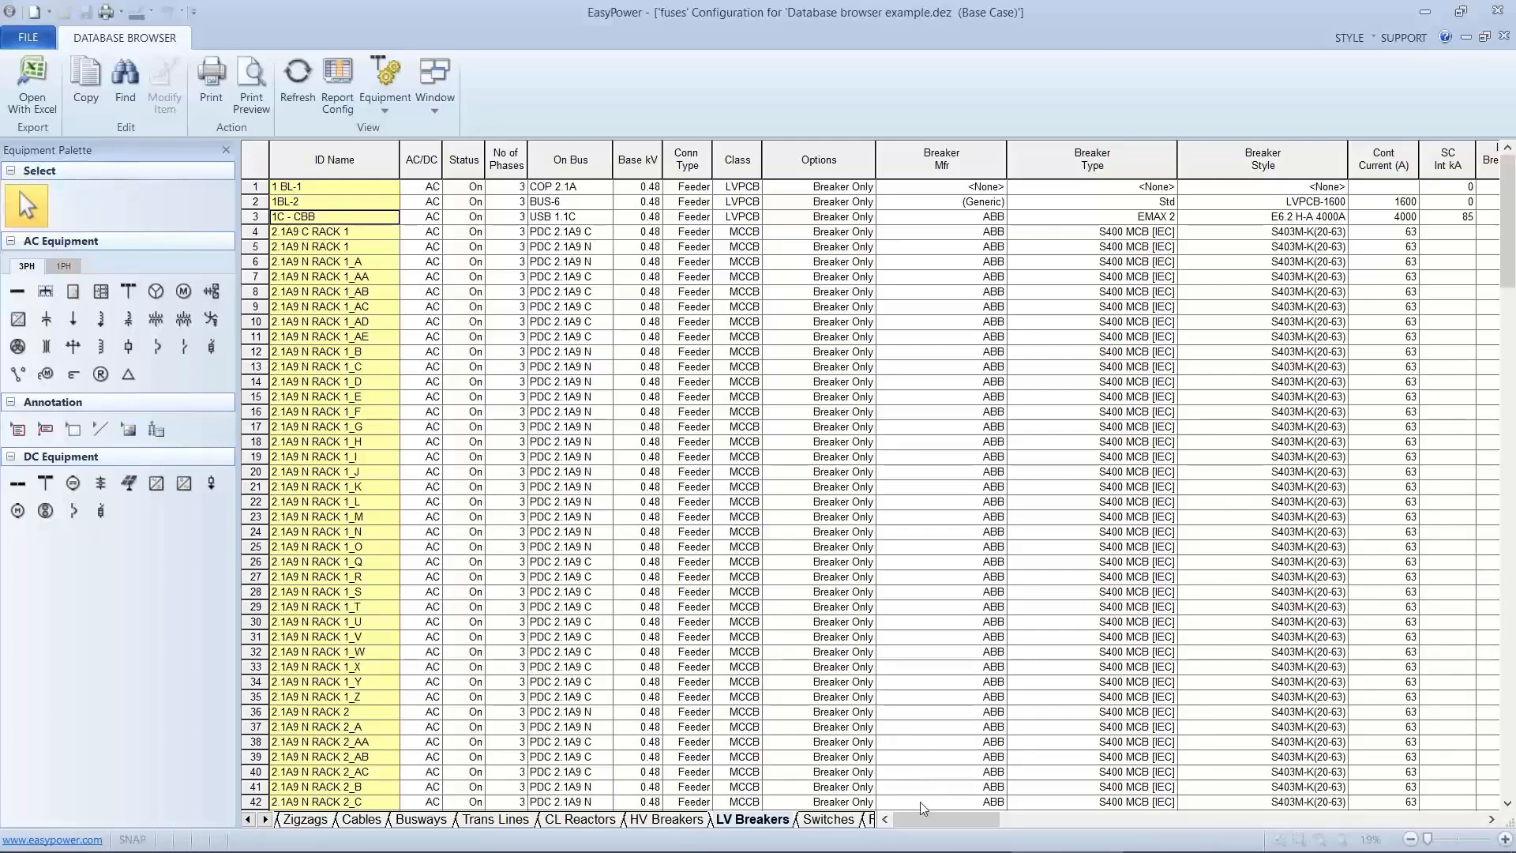
Examine the trip columns of the LV breakers list and switch to the fused switches list.
click(1012, 819)
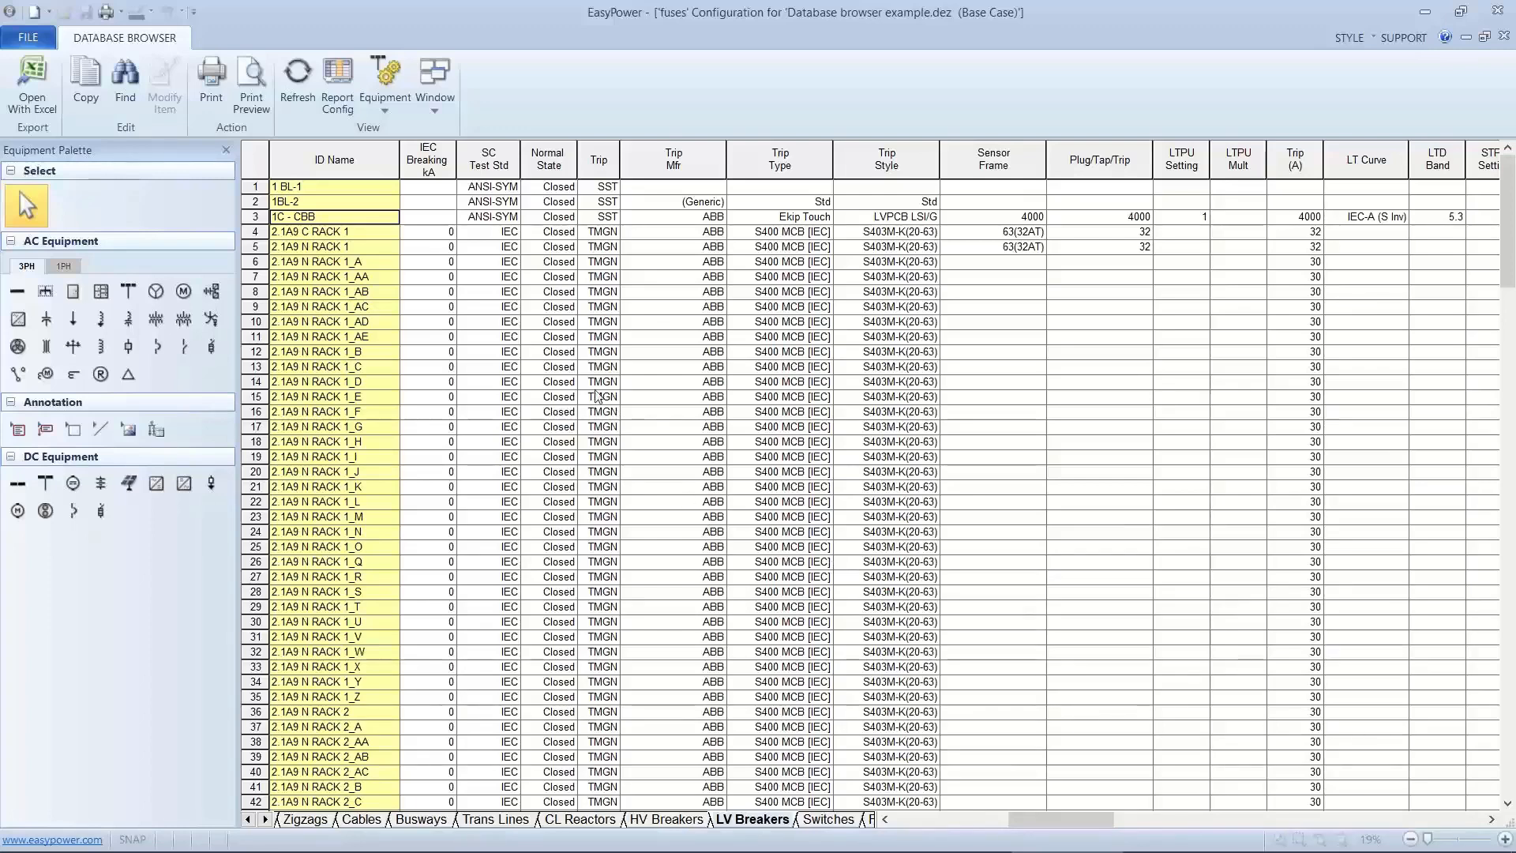
click(390, 107)
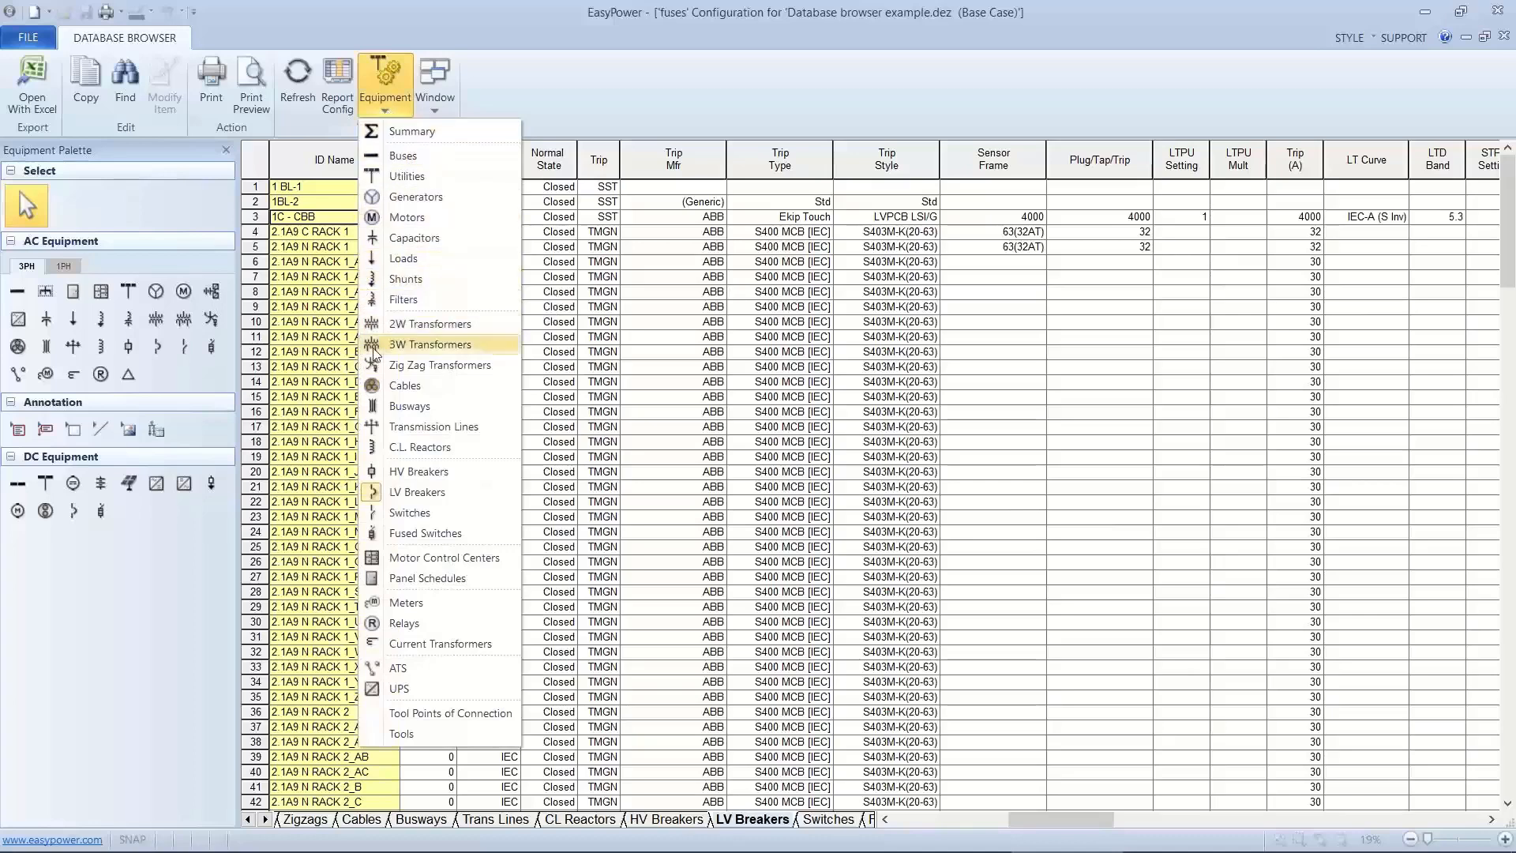
click(425, 533)
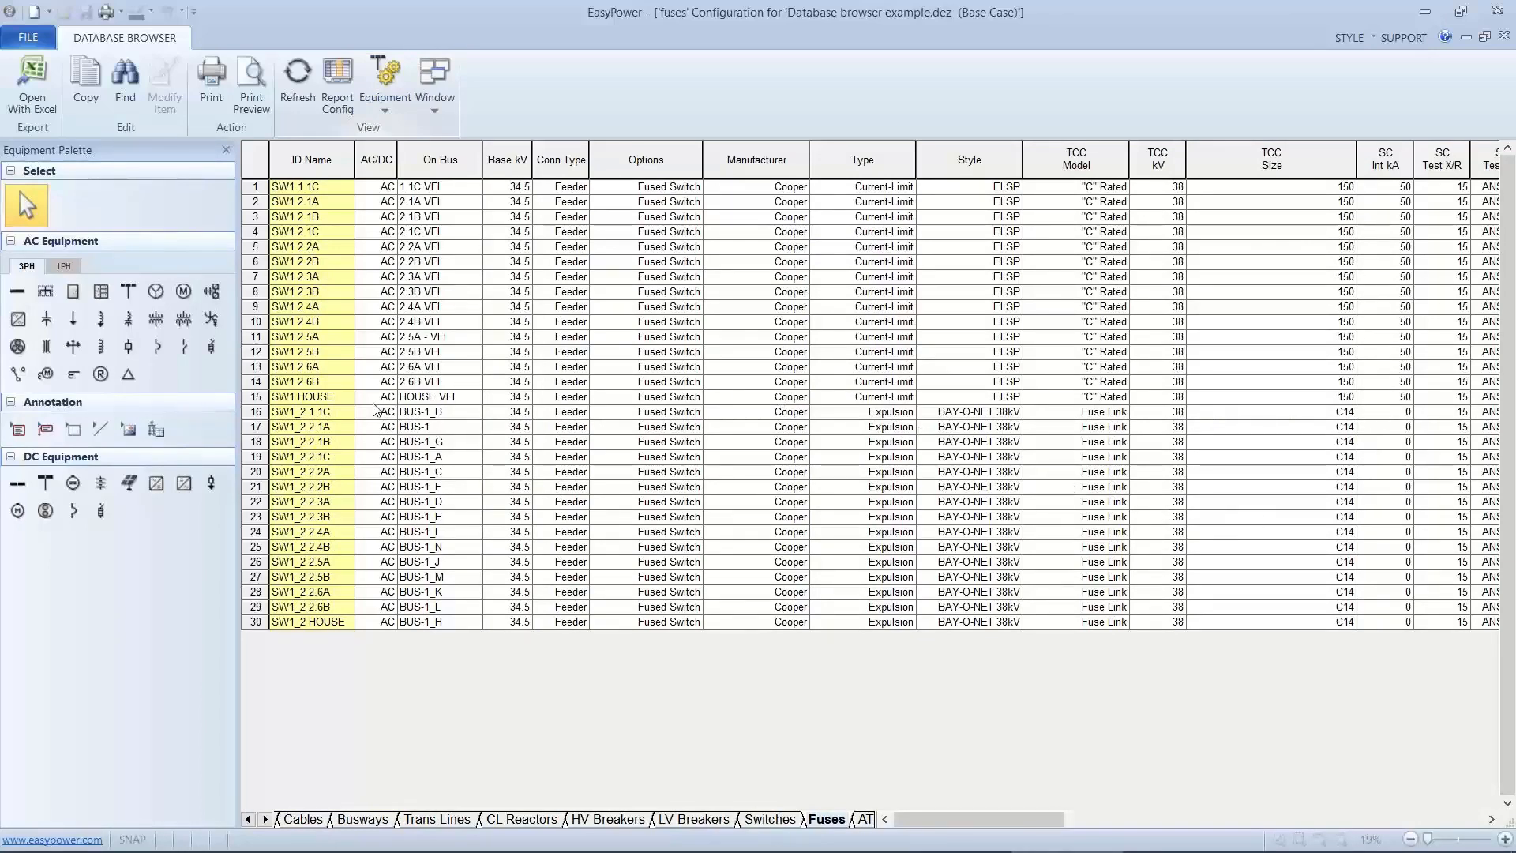
Calculate the fused interrupting rating of fused switch SW1_2 2.1A and accept its data.
click(331, 429)
double_click(331, 429)
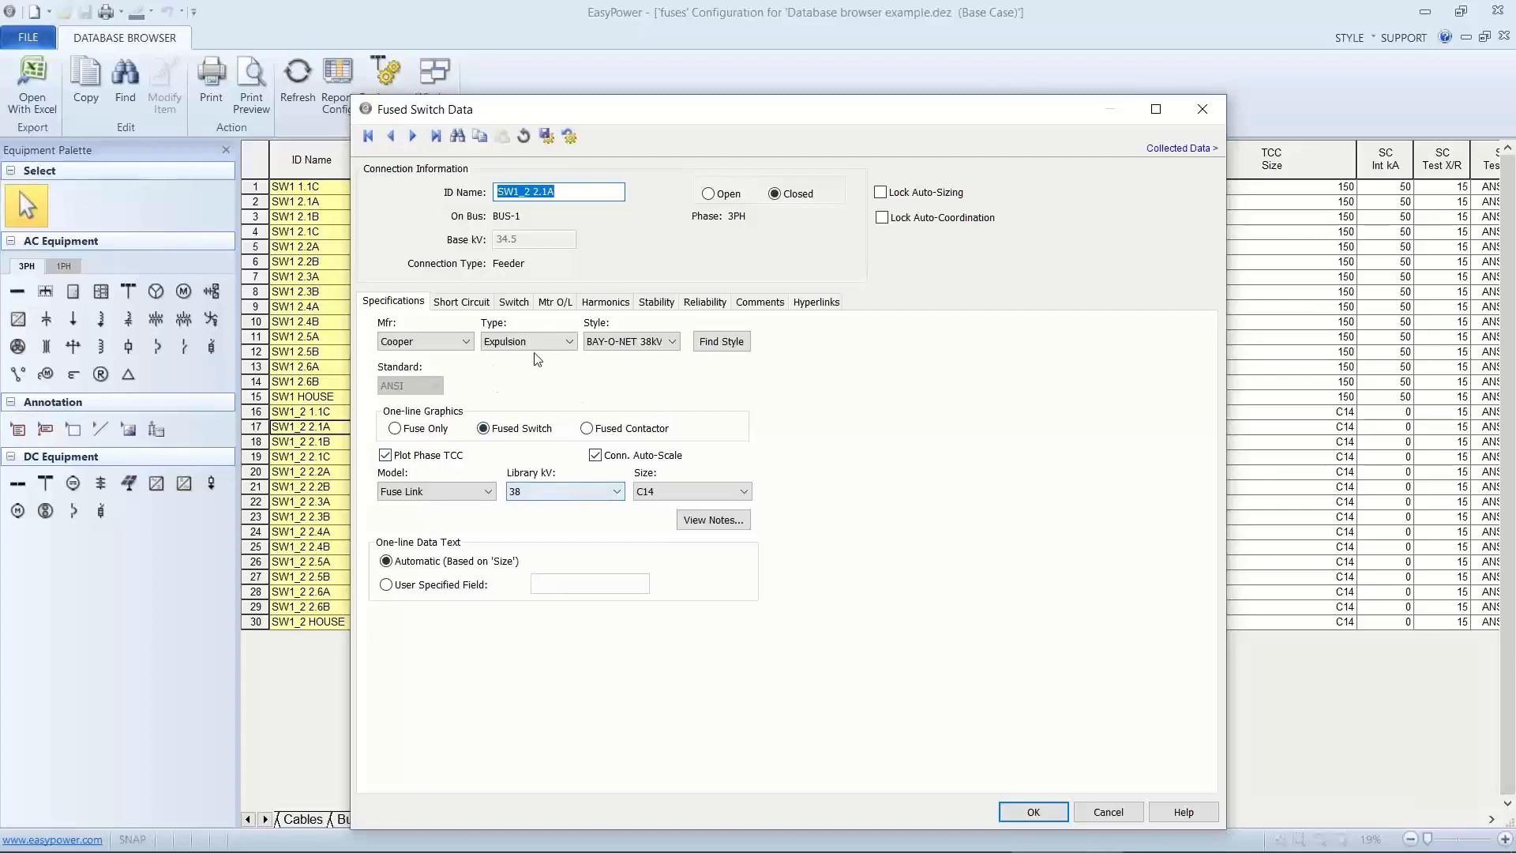
click(485, 308)
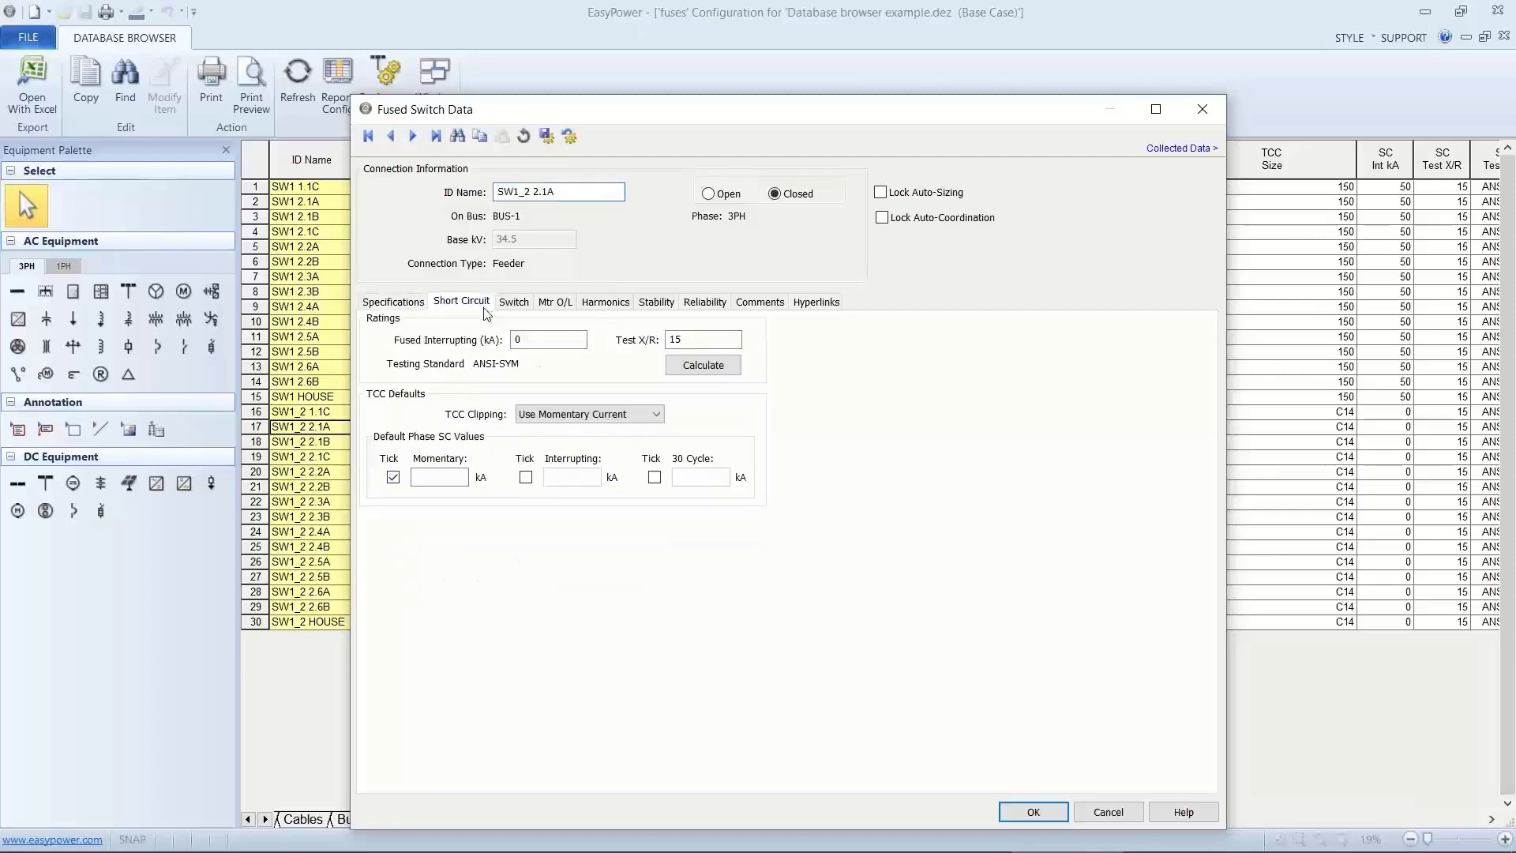
click(677, 367)
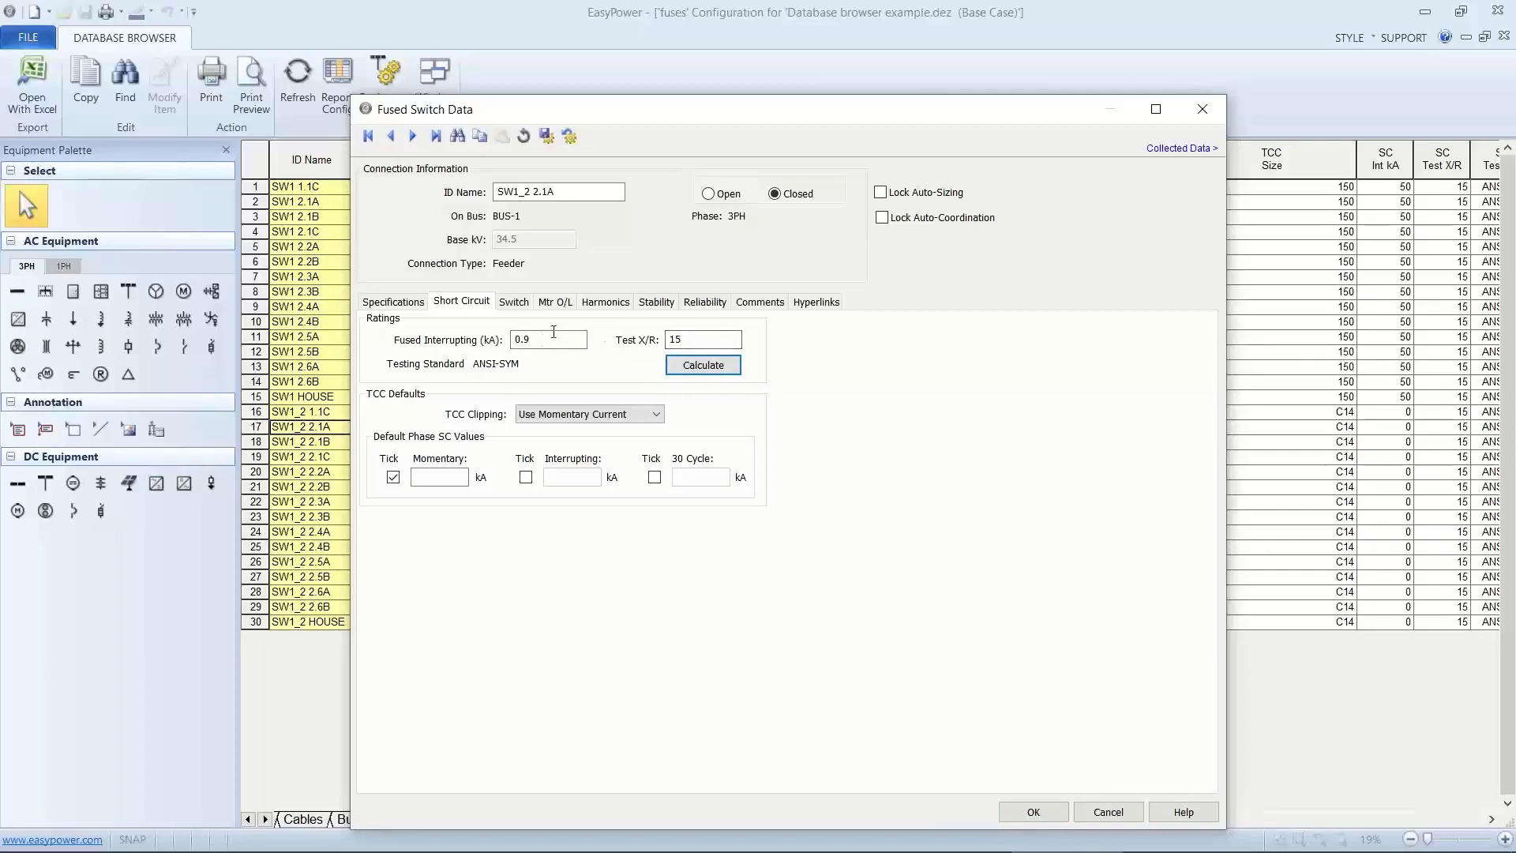
drag(554, 332, 497, 343)
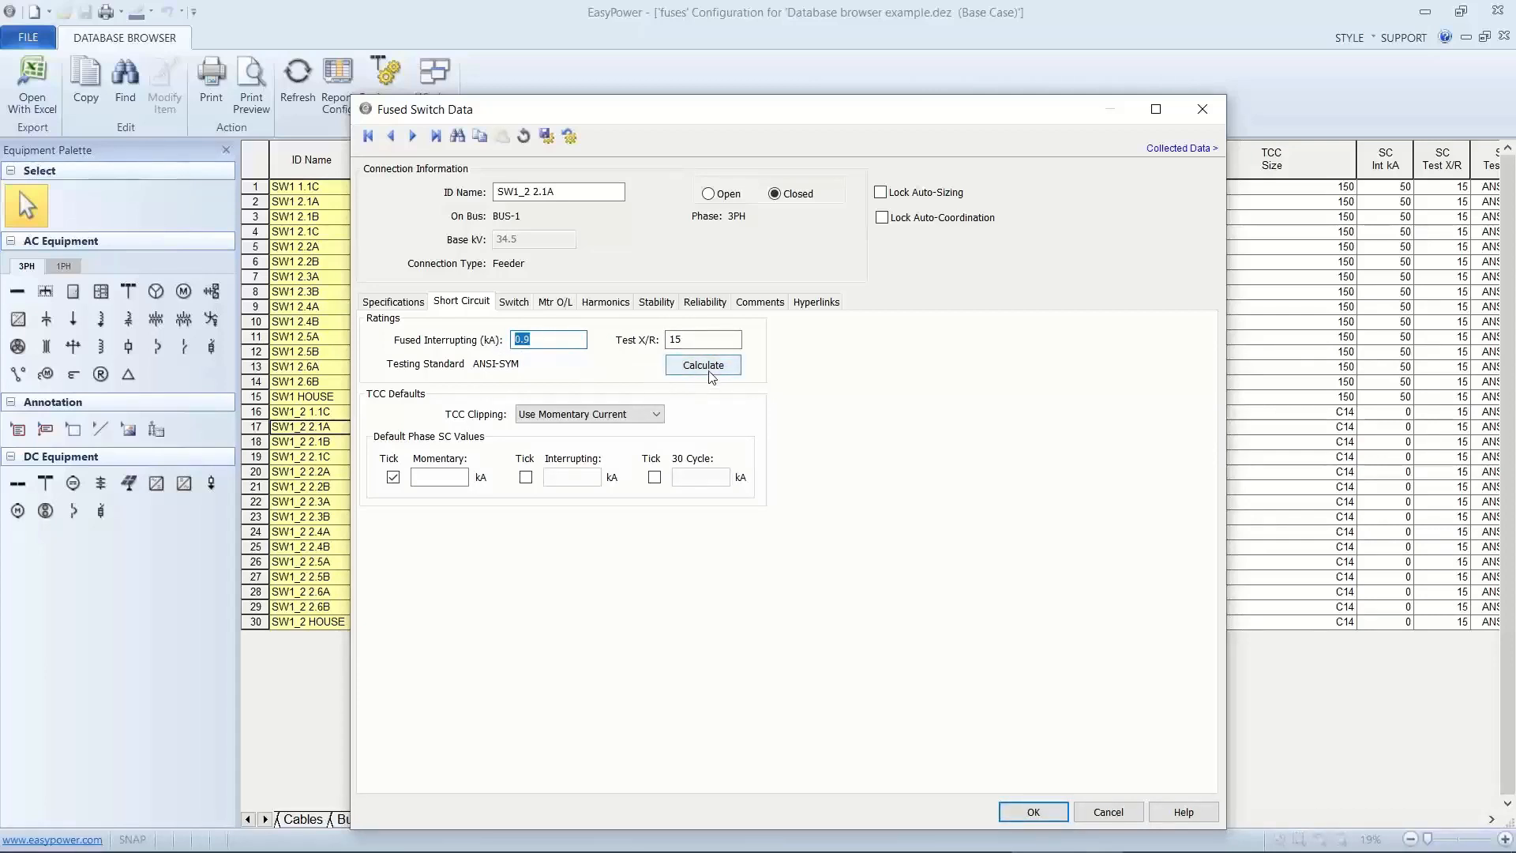
click(1049, 805)
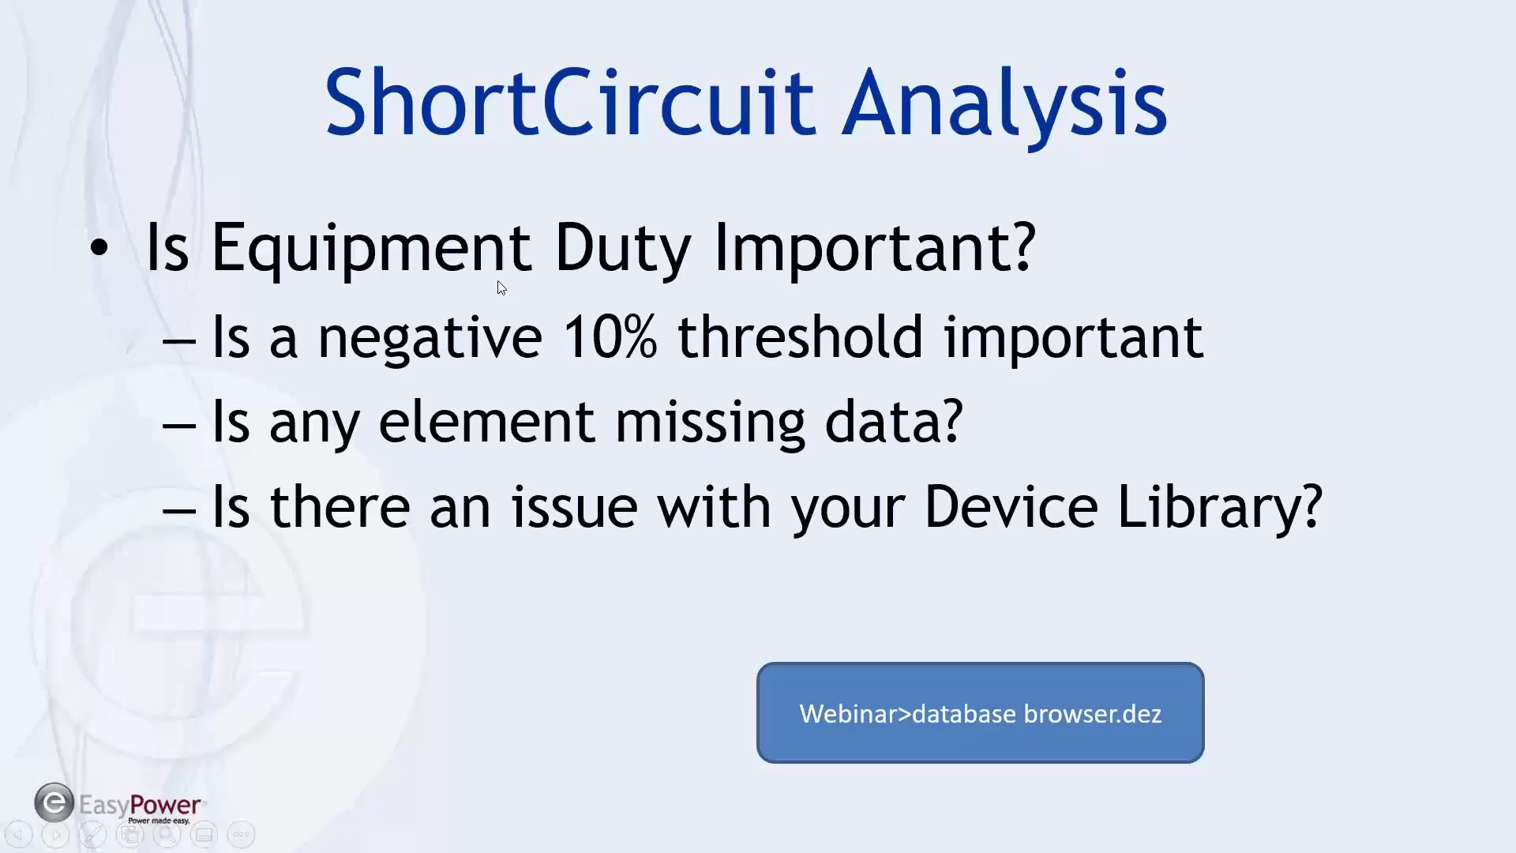
Return to EasyPower, close the fuses list and put the one-line diagram into Short Circuit focus.
key(alt+Tab)
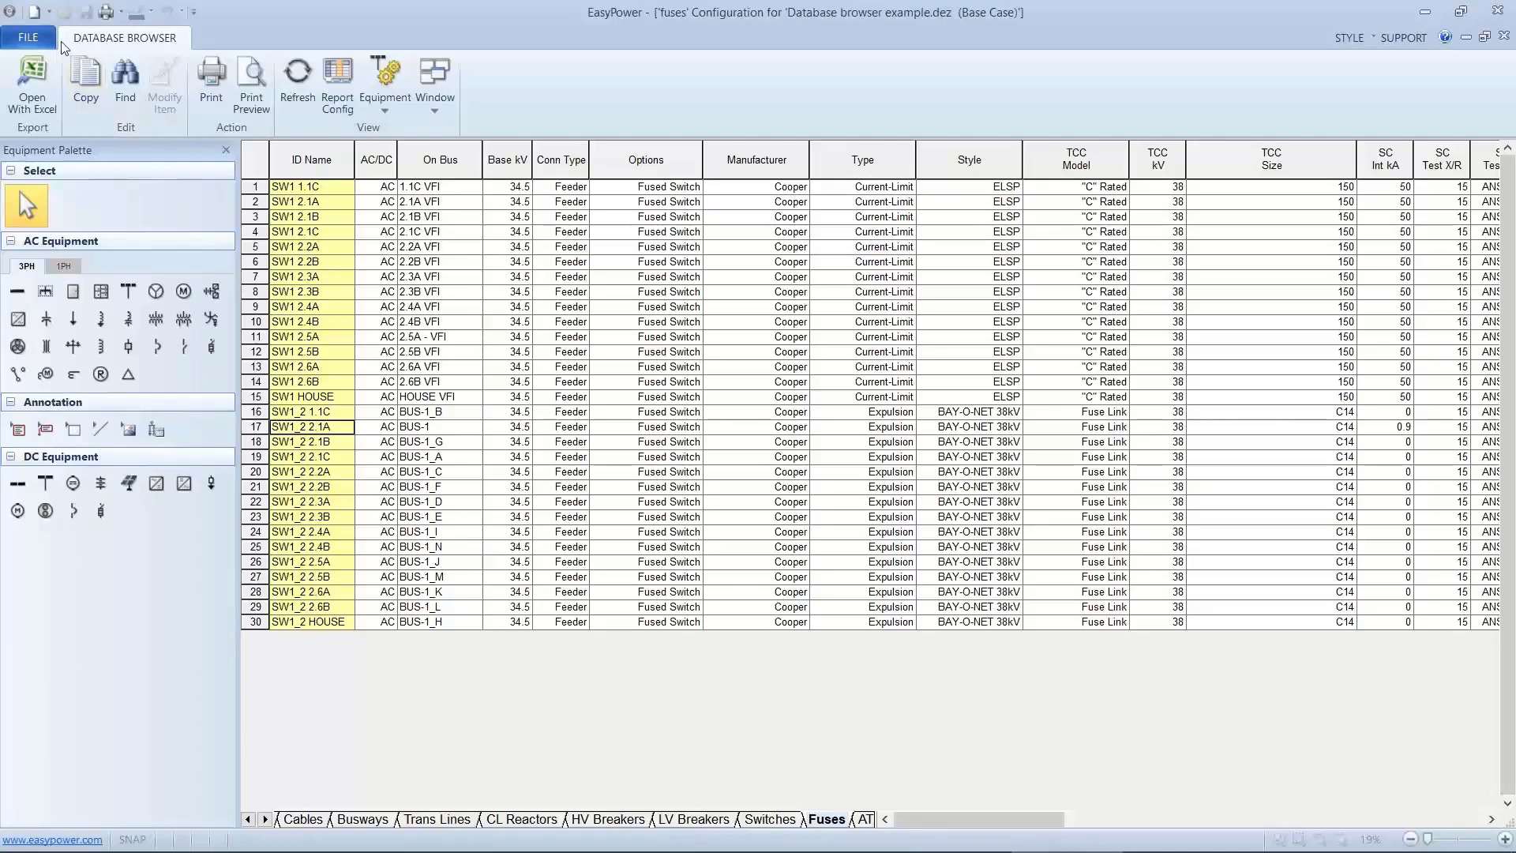
click(30, 38)
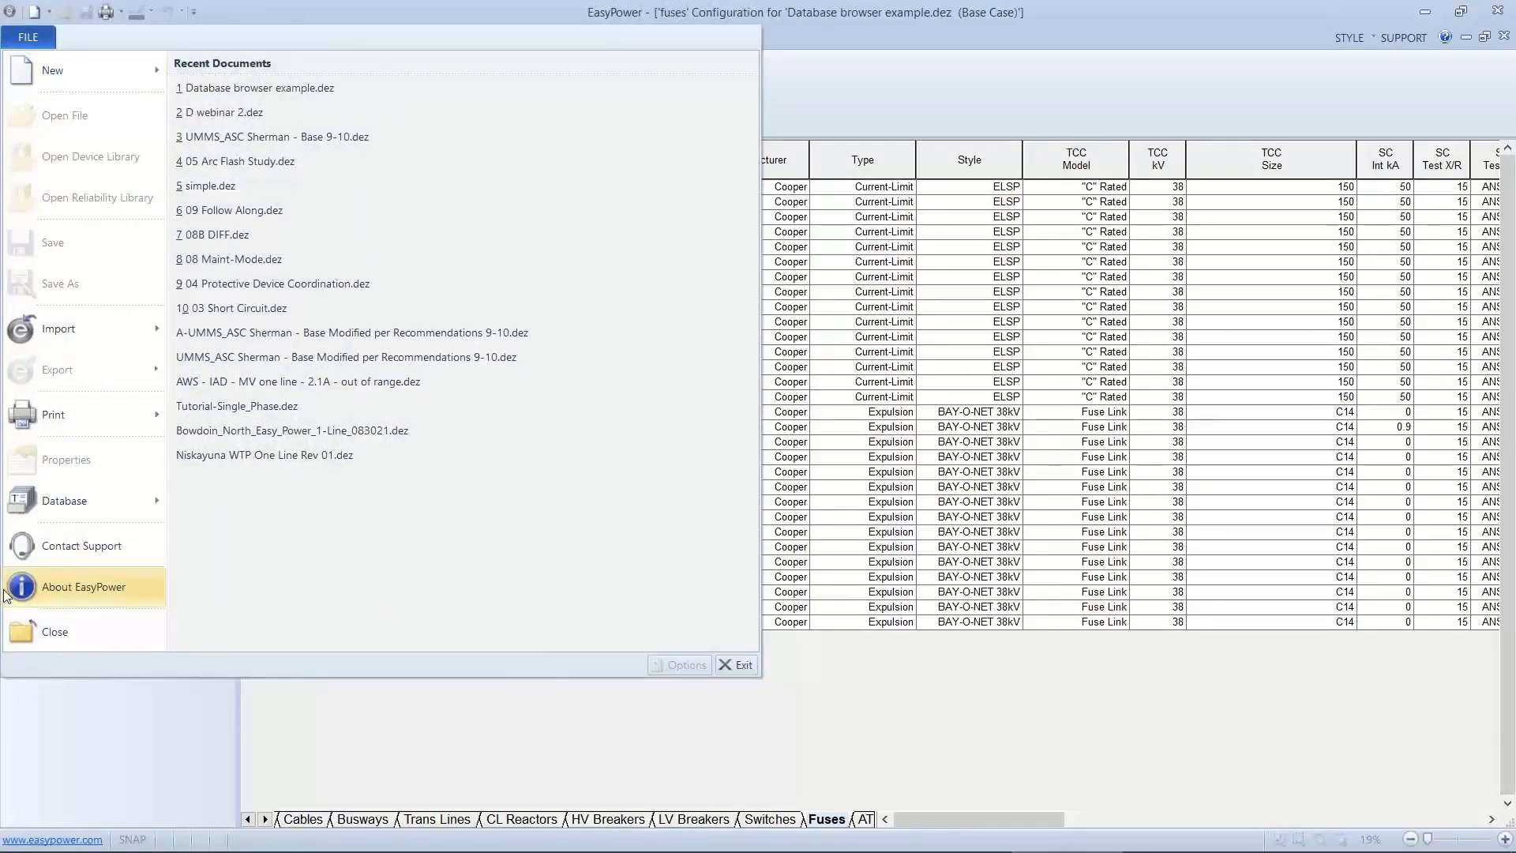
click(19, 629)
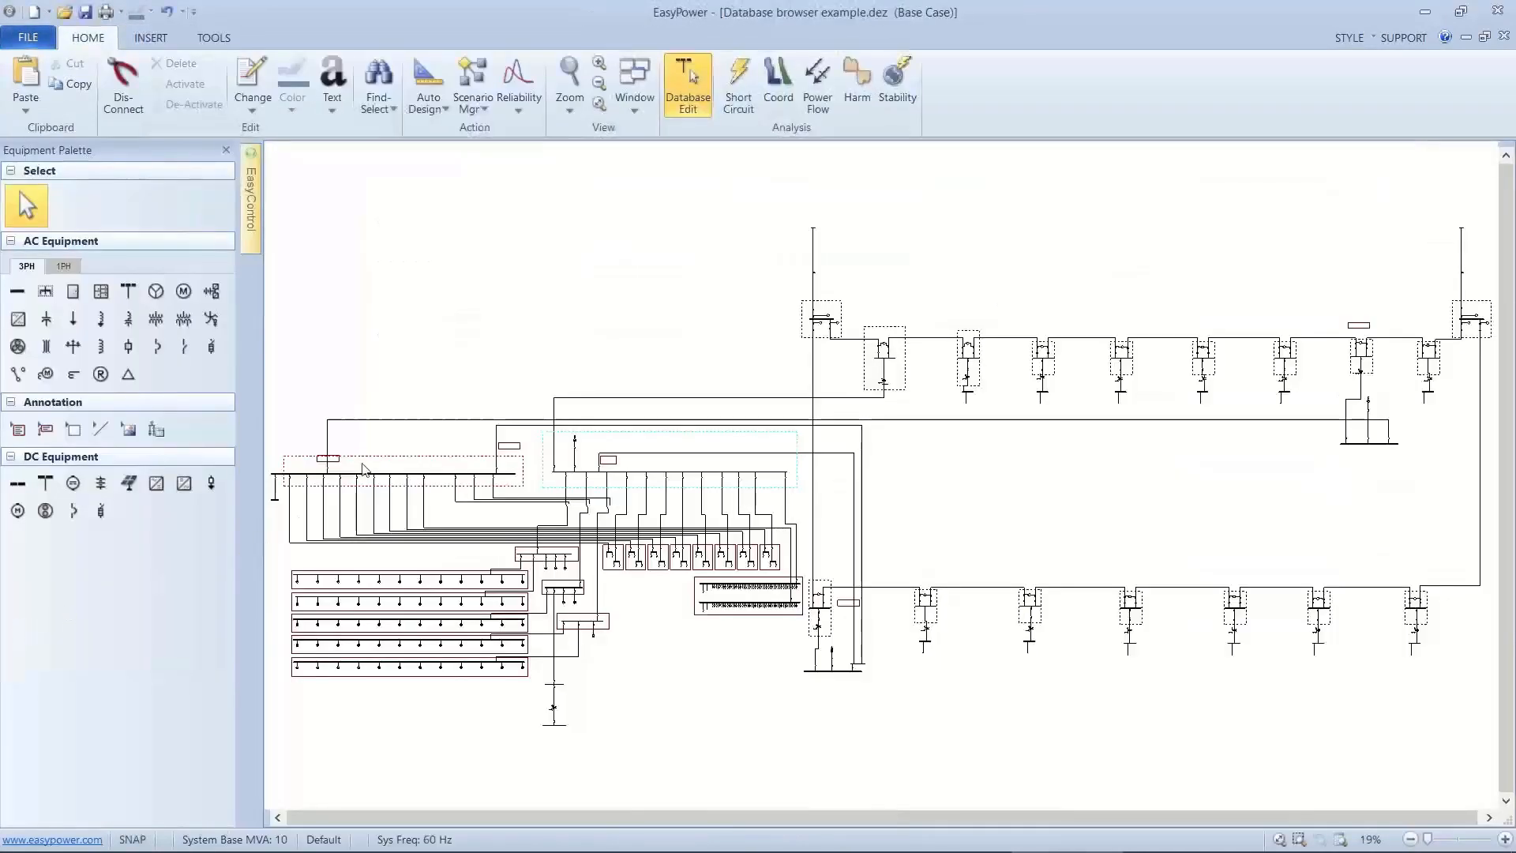
drag(551, 342, 622, 338)
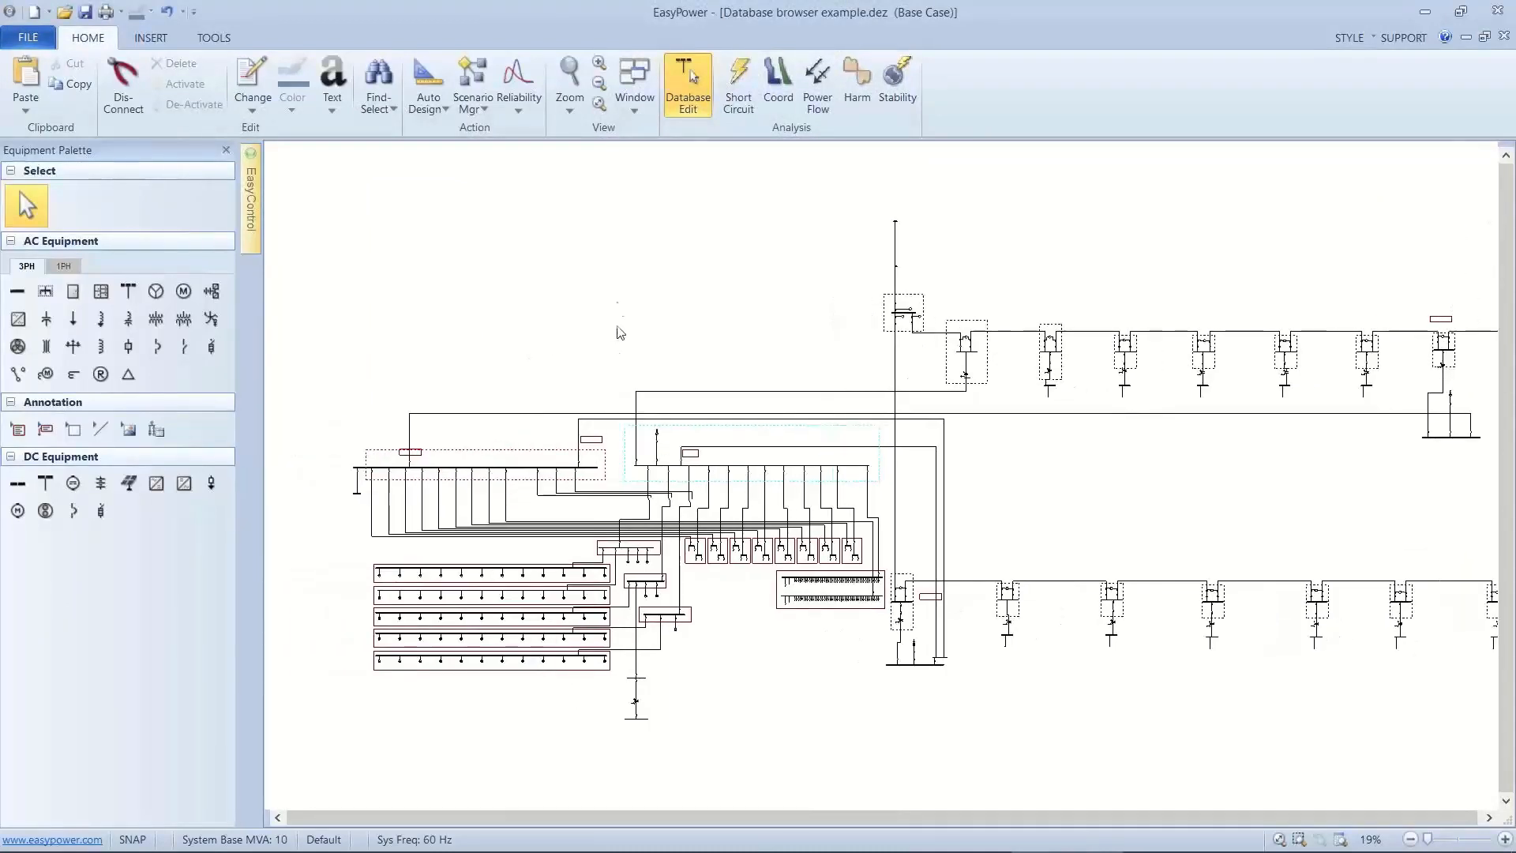
click(738, 86)
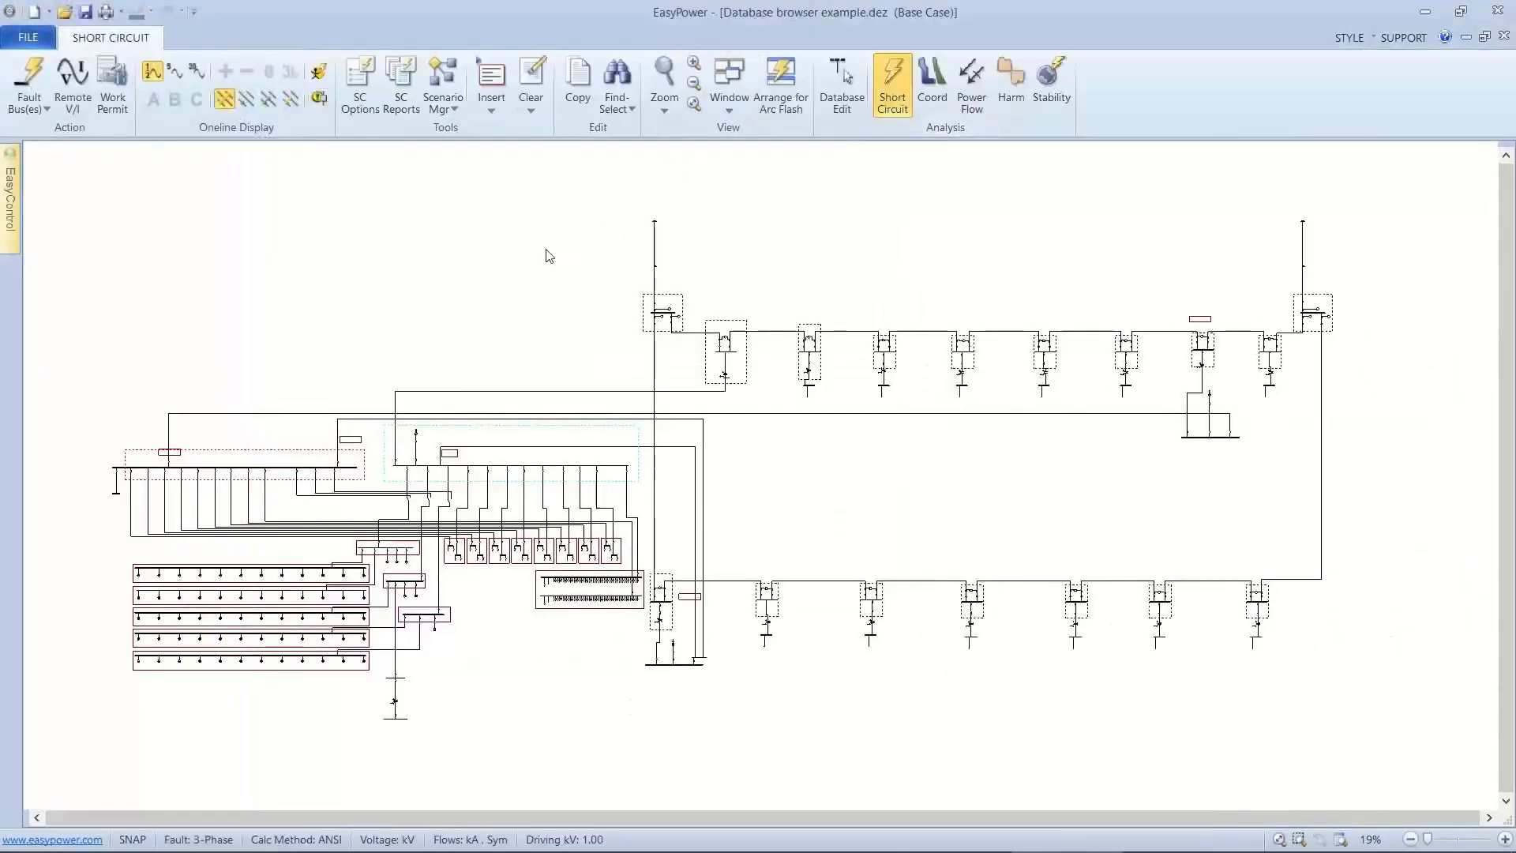
Run a short-circuit fault on bus COP 2.1A.
scroll(367, 318, up, 3)
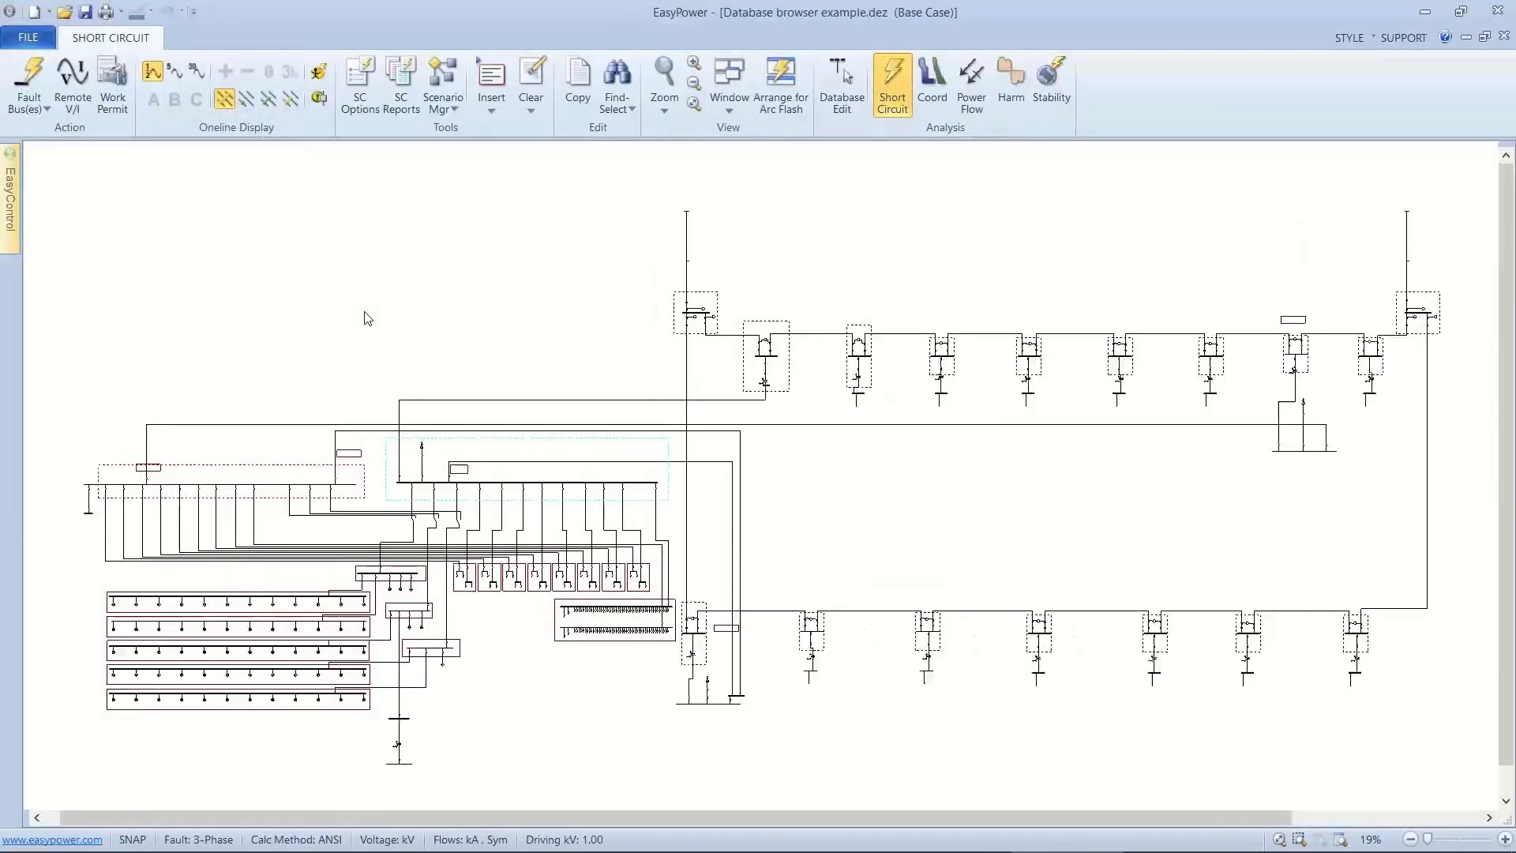
drag(365, 321, 522, 275)
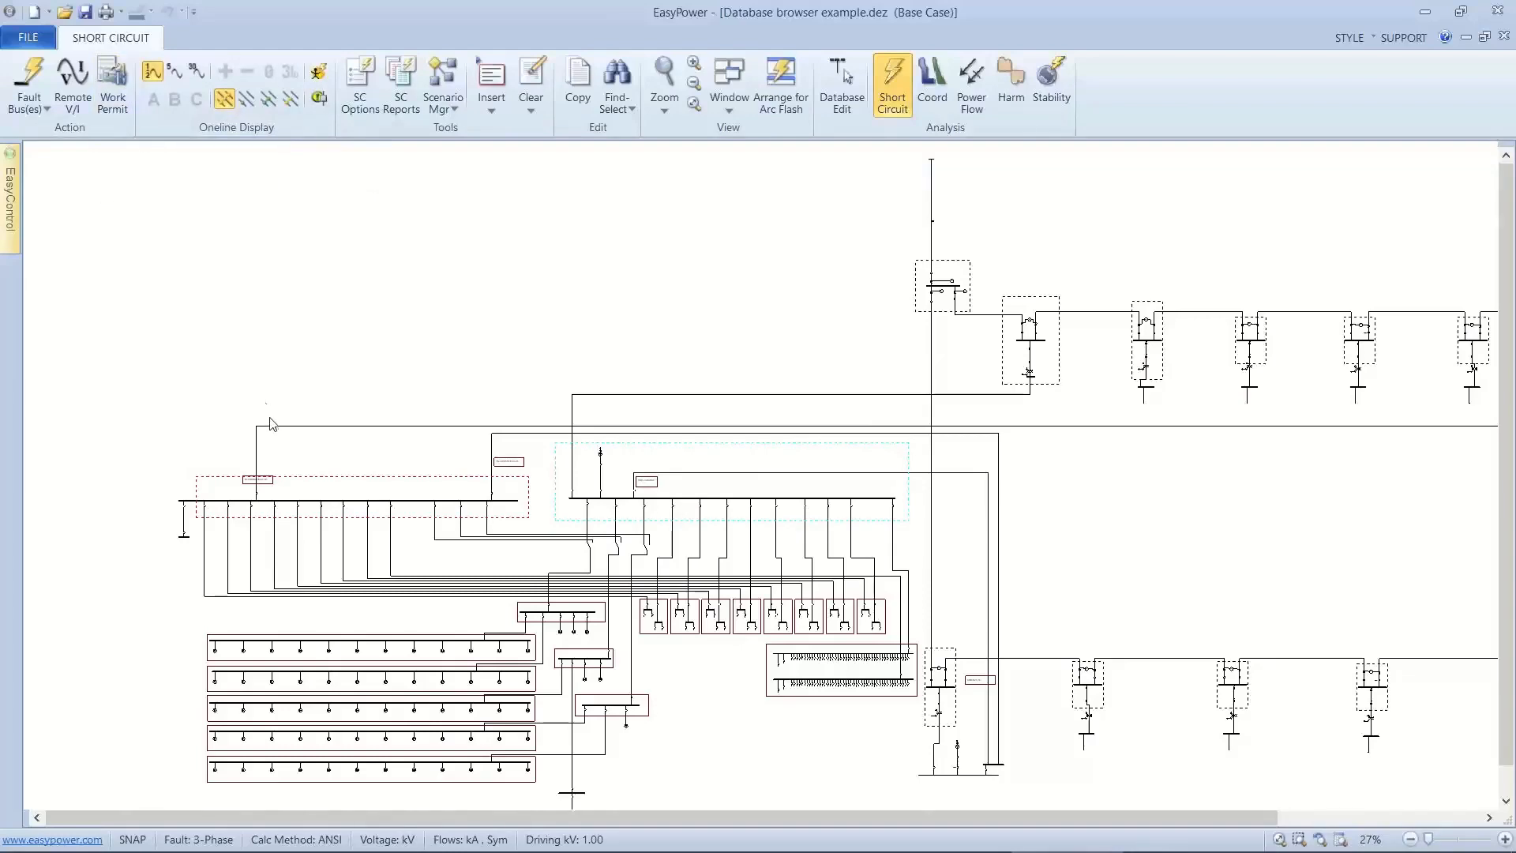
scroll(271, 426, up, 1)
scroll(270, 430, up, 1)
scroll(302, 566, up, 2)
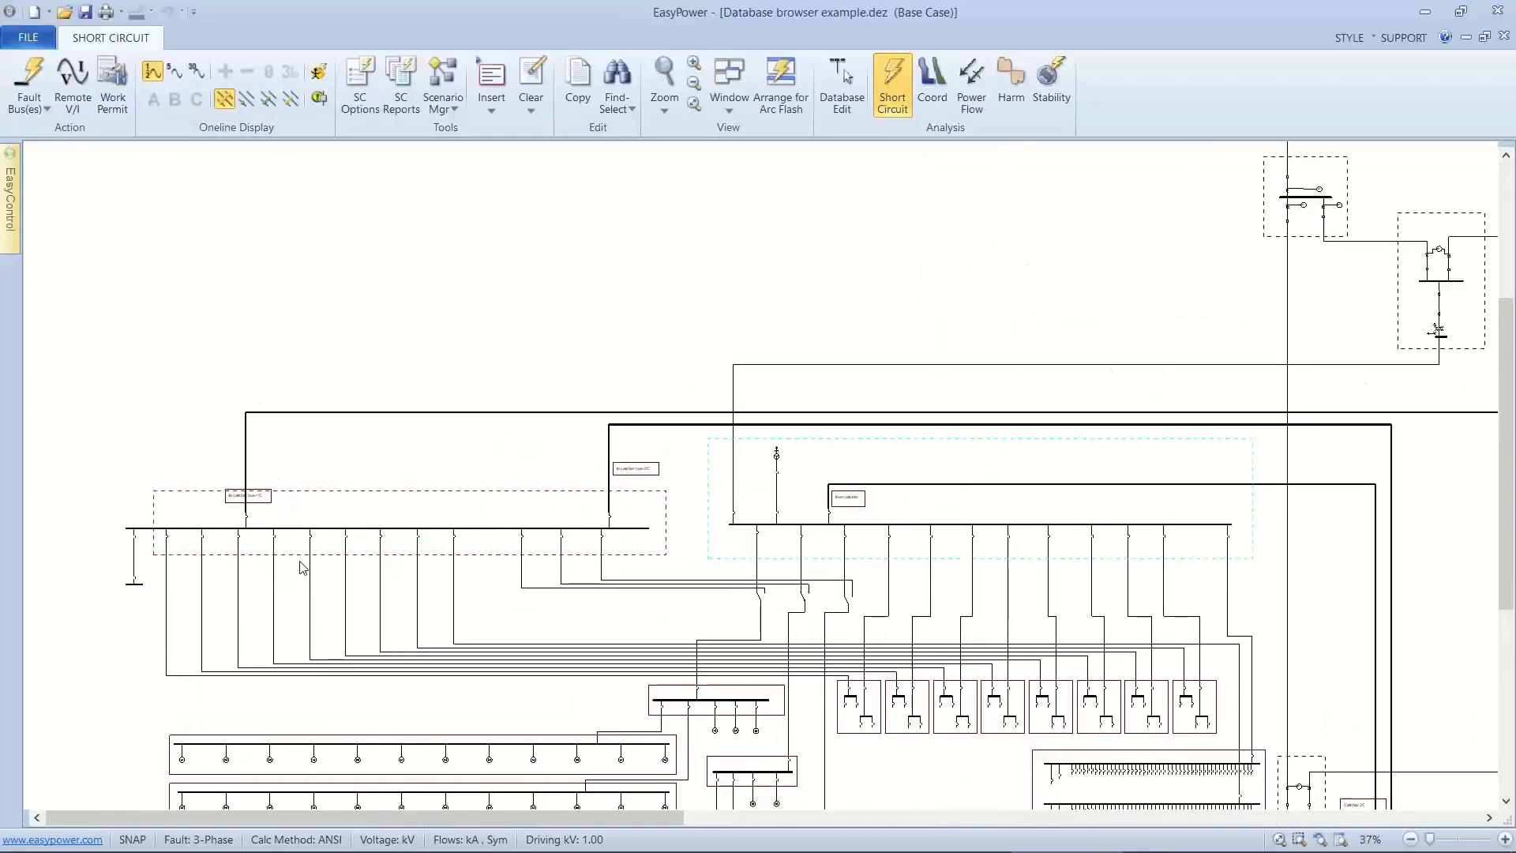
scroll(303, 566, up, 1)
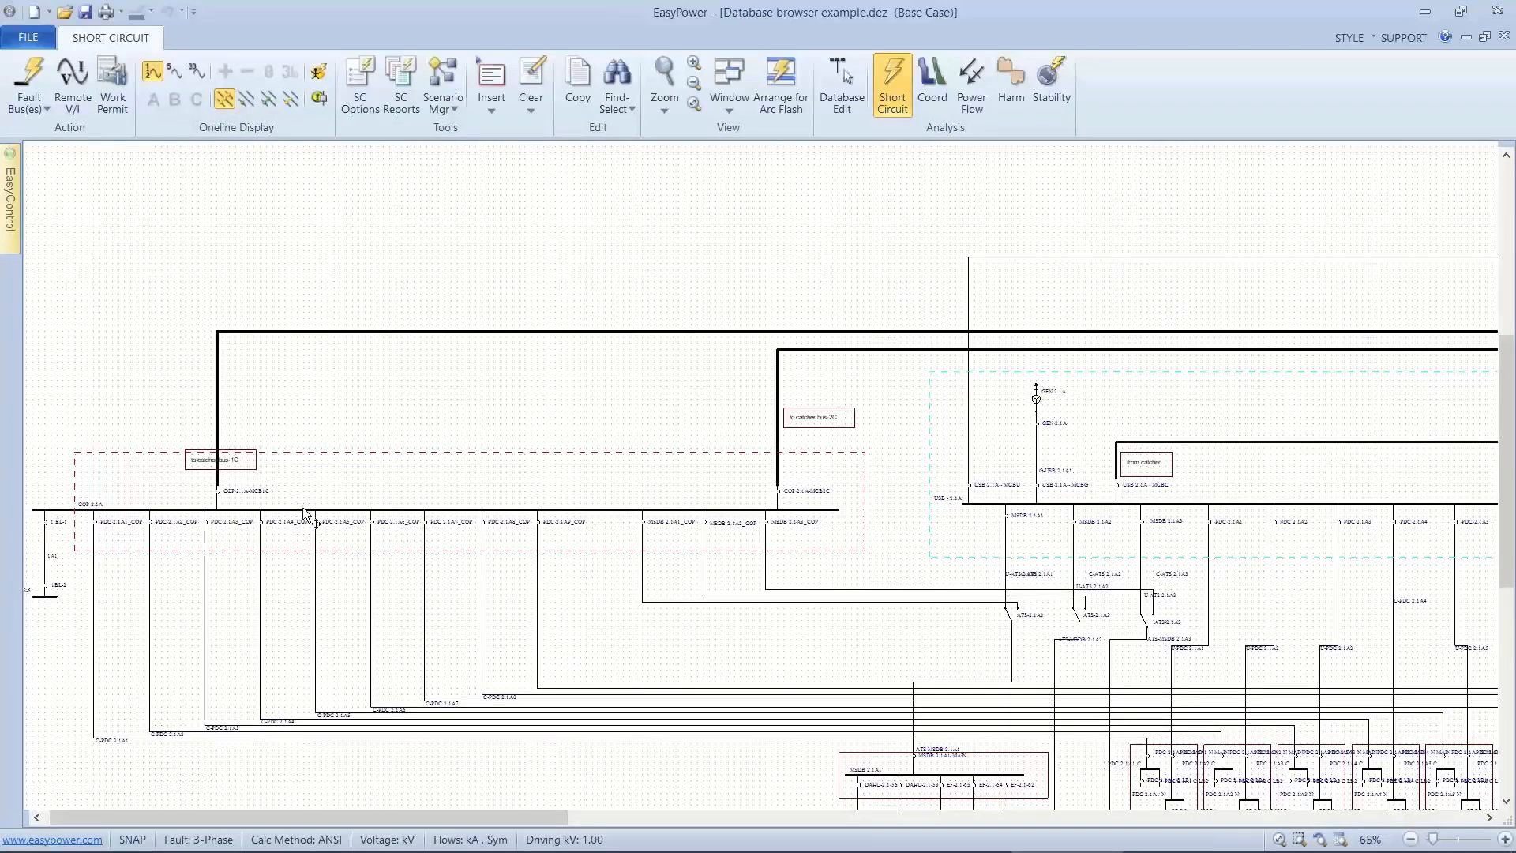
click(302, 507)
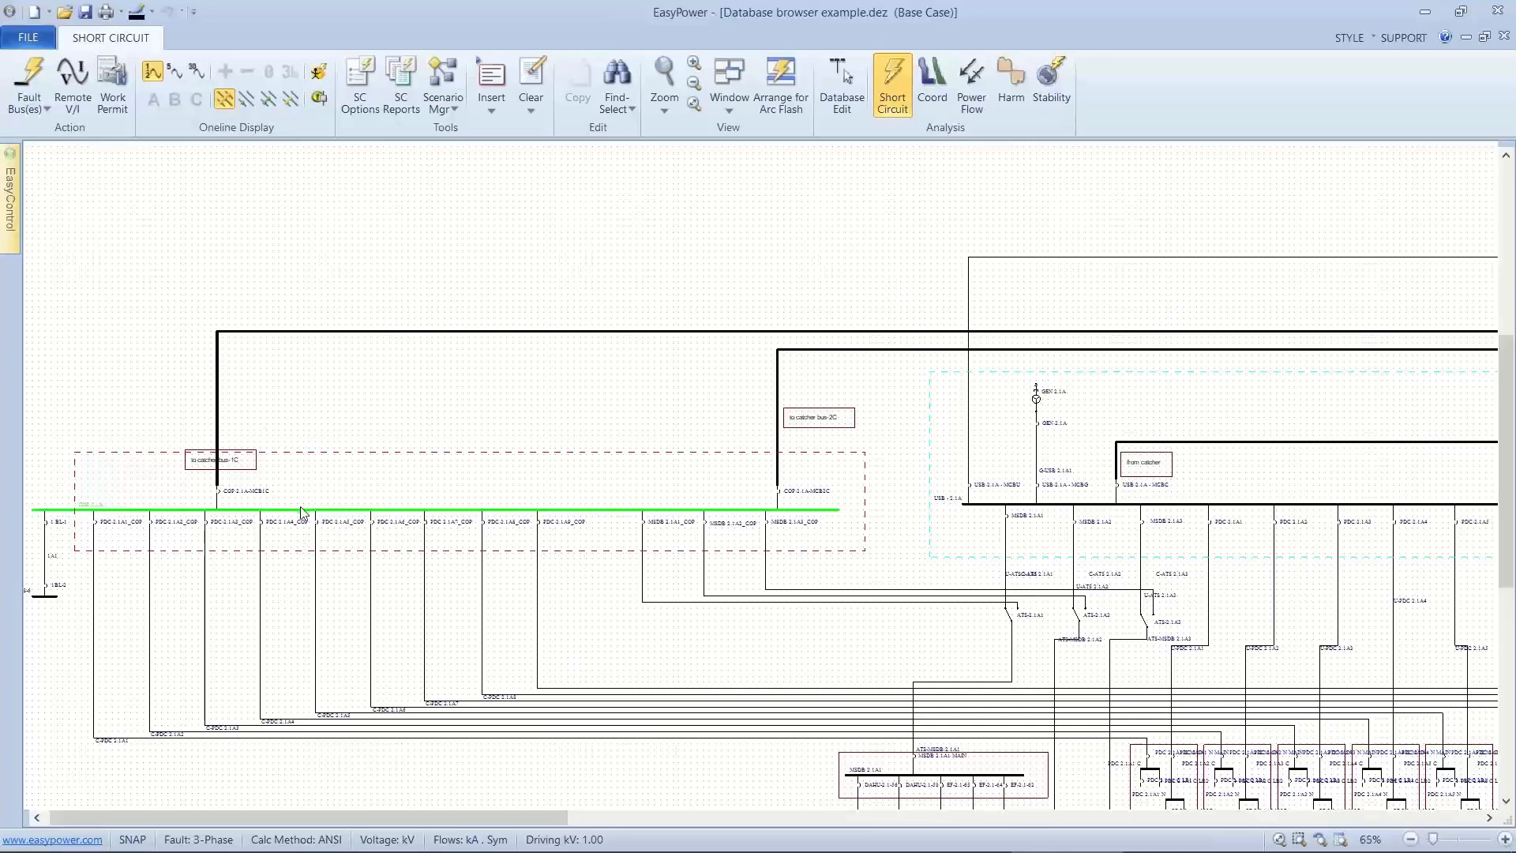
click(32, 90)
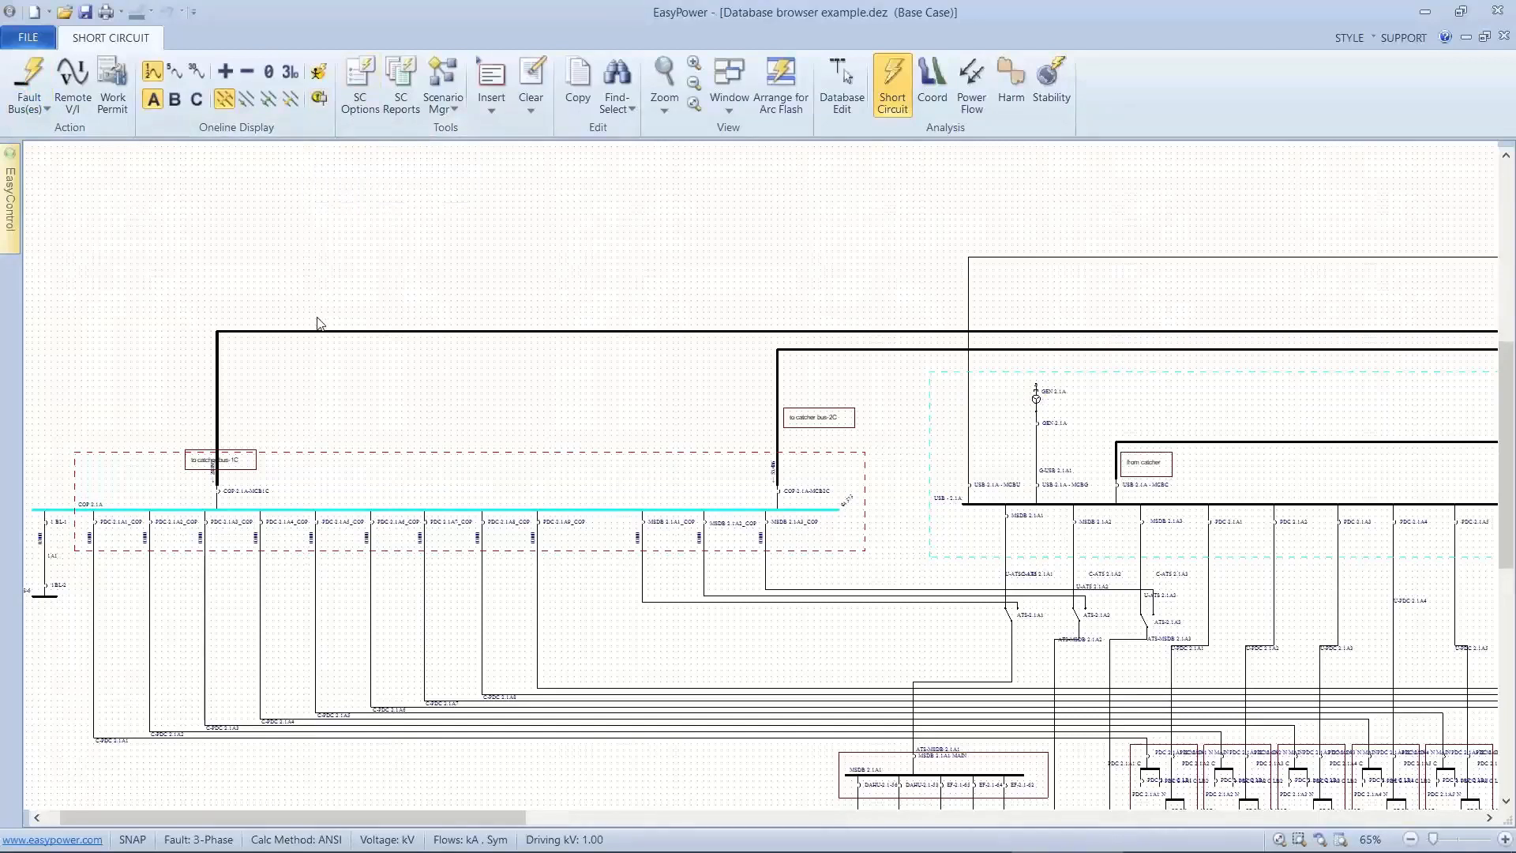
Move the "to catcher bus-1C" label up, clear of the fault current value above breaker COP 2.1A-MCB1C.
scroll(372, 298, up, 3)
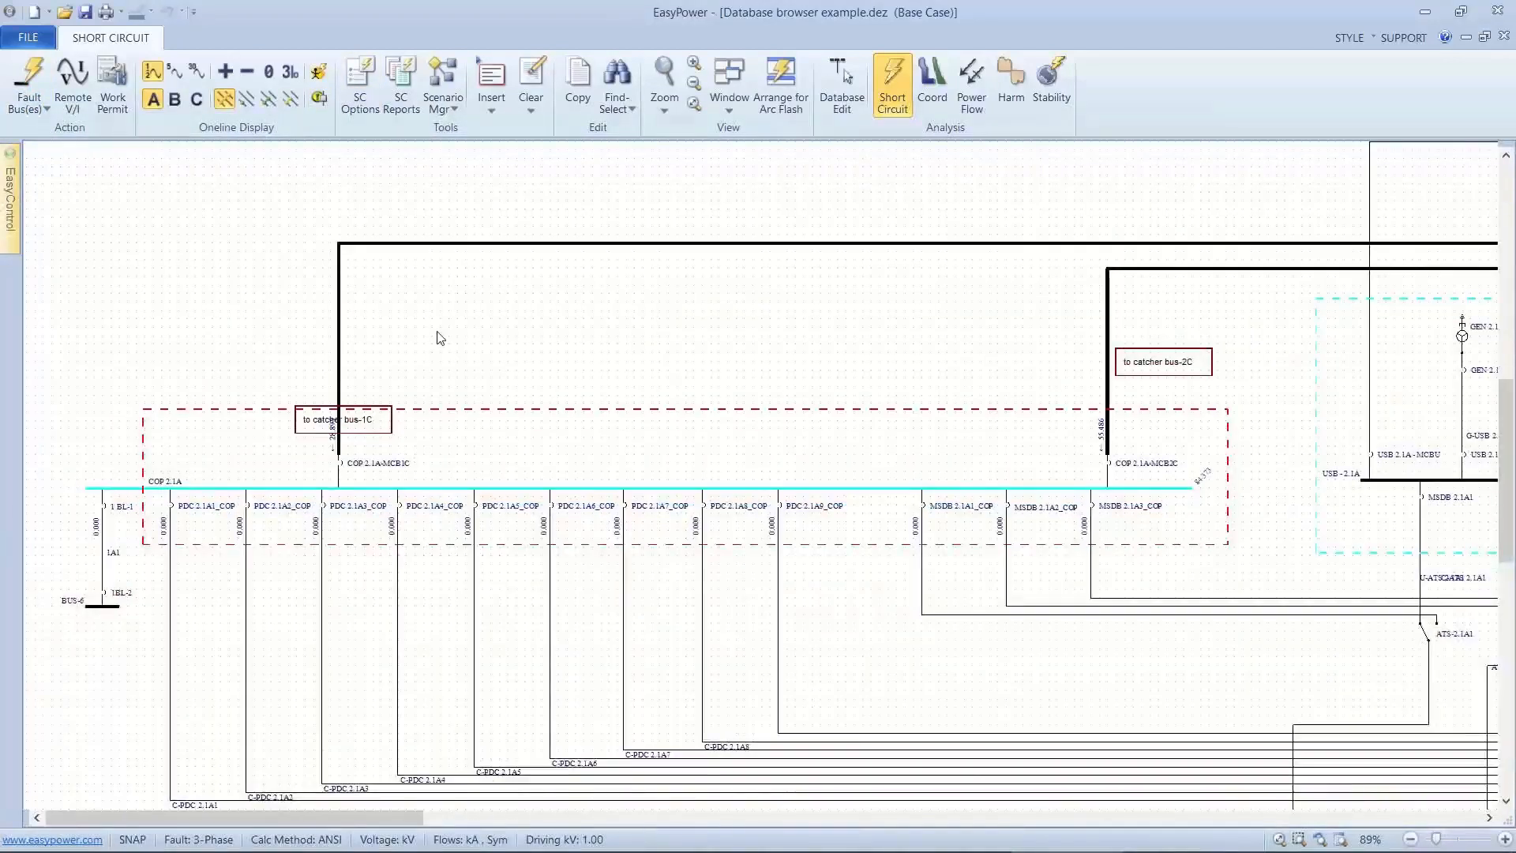
scroll(434, 351, up, 2)
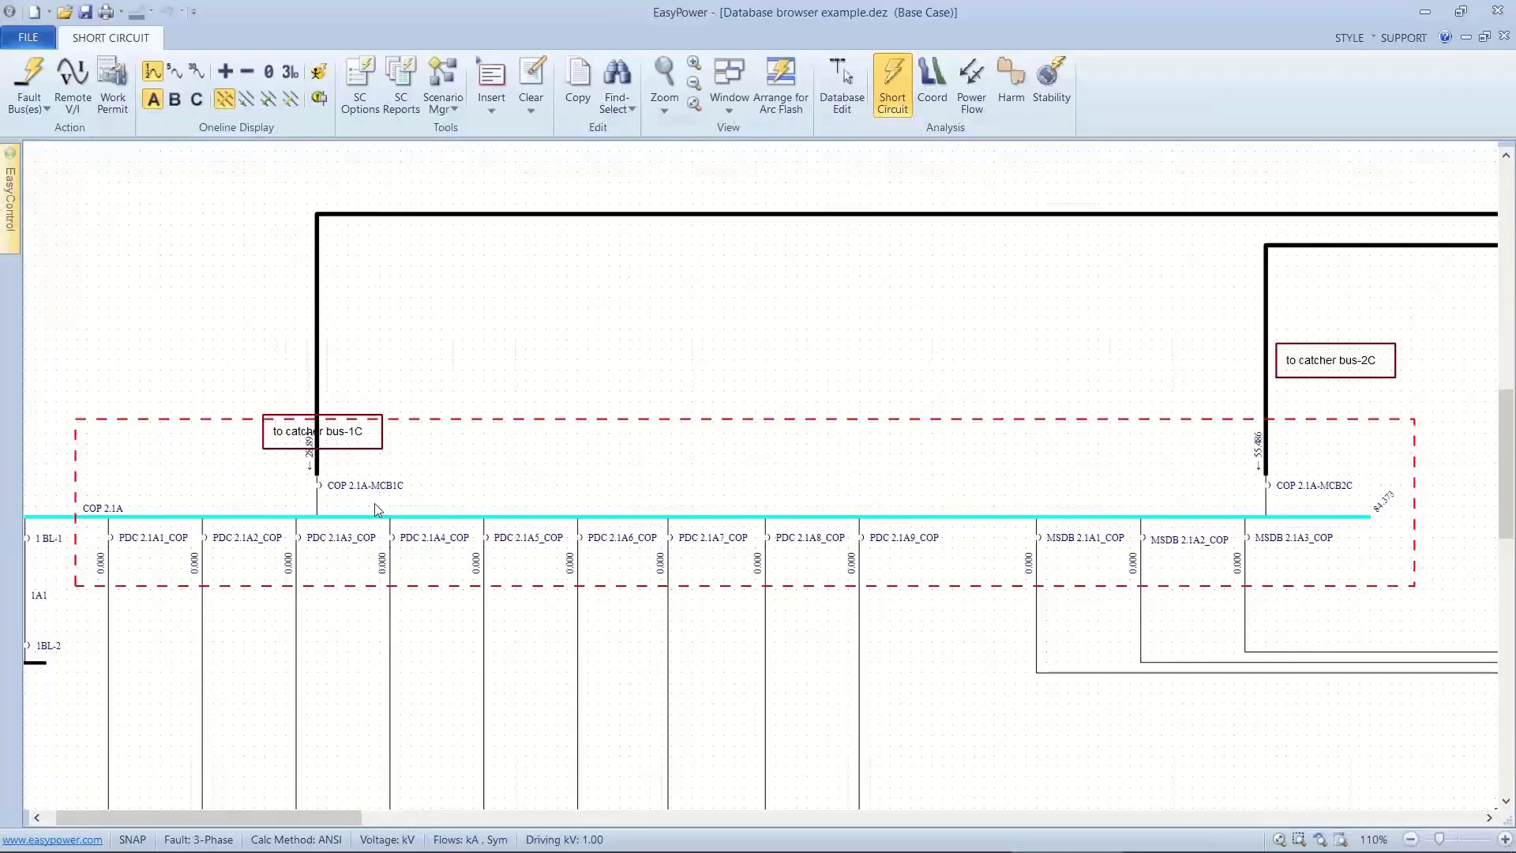
scroll(347, 447, up, 3)
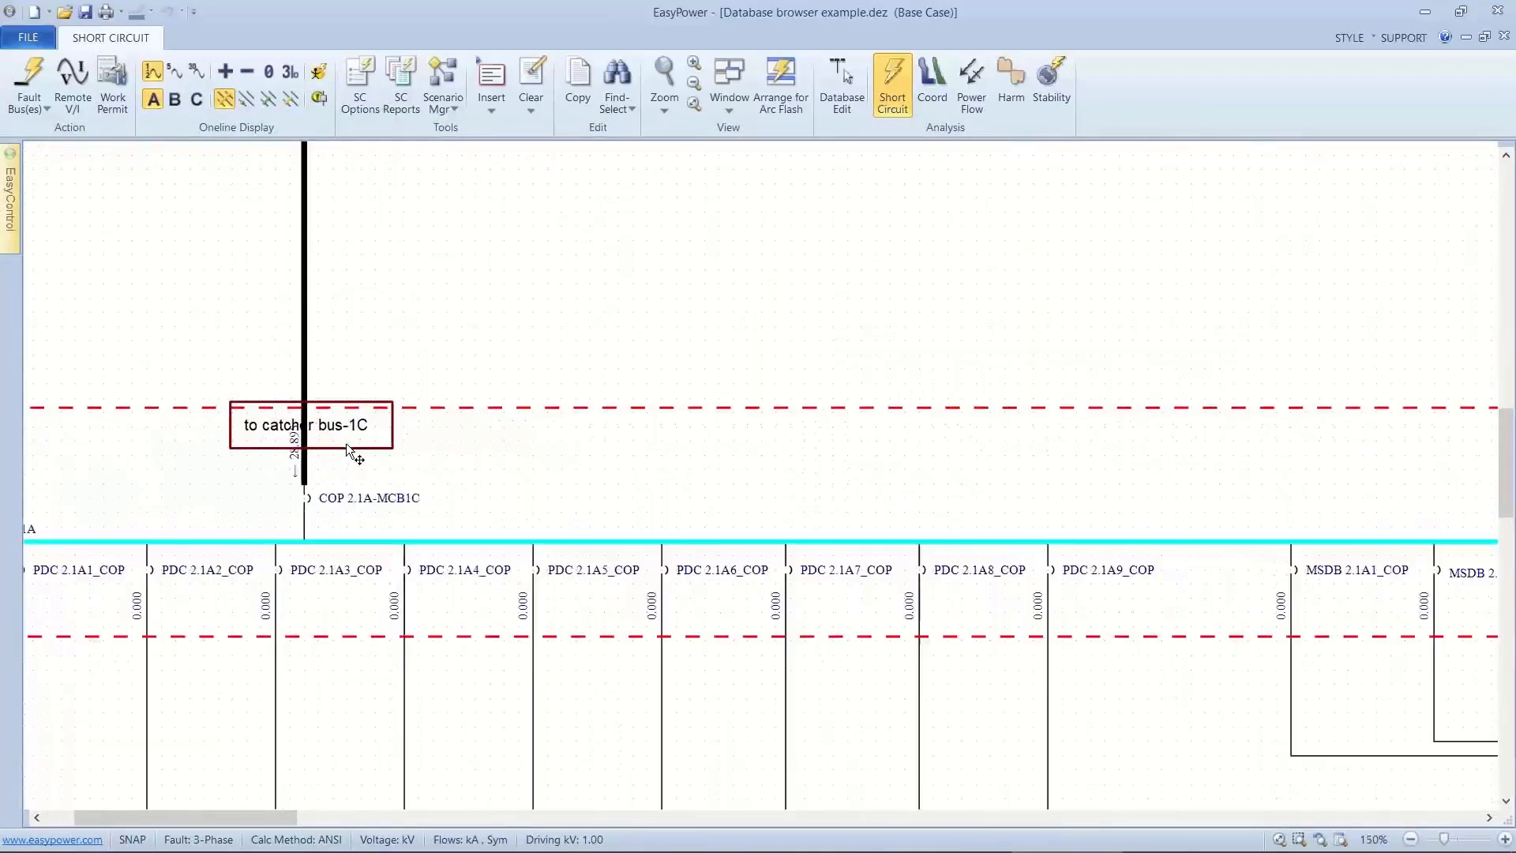
drag(309, 466, 334, 391)
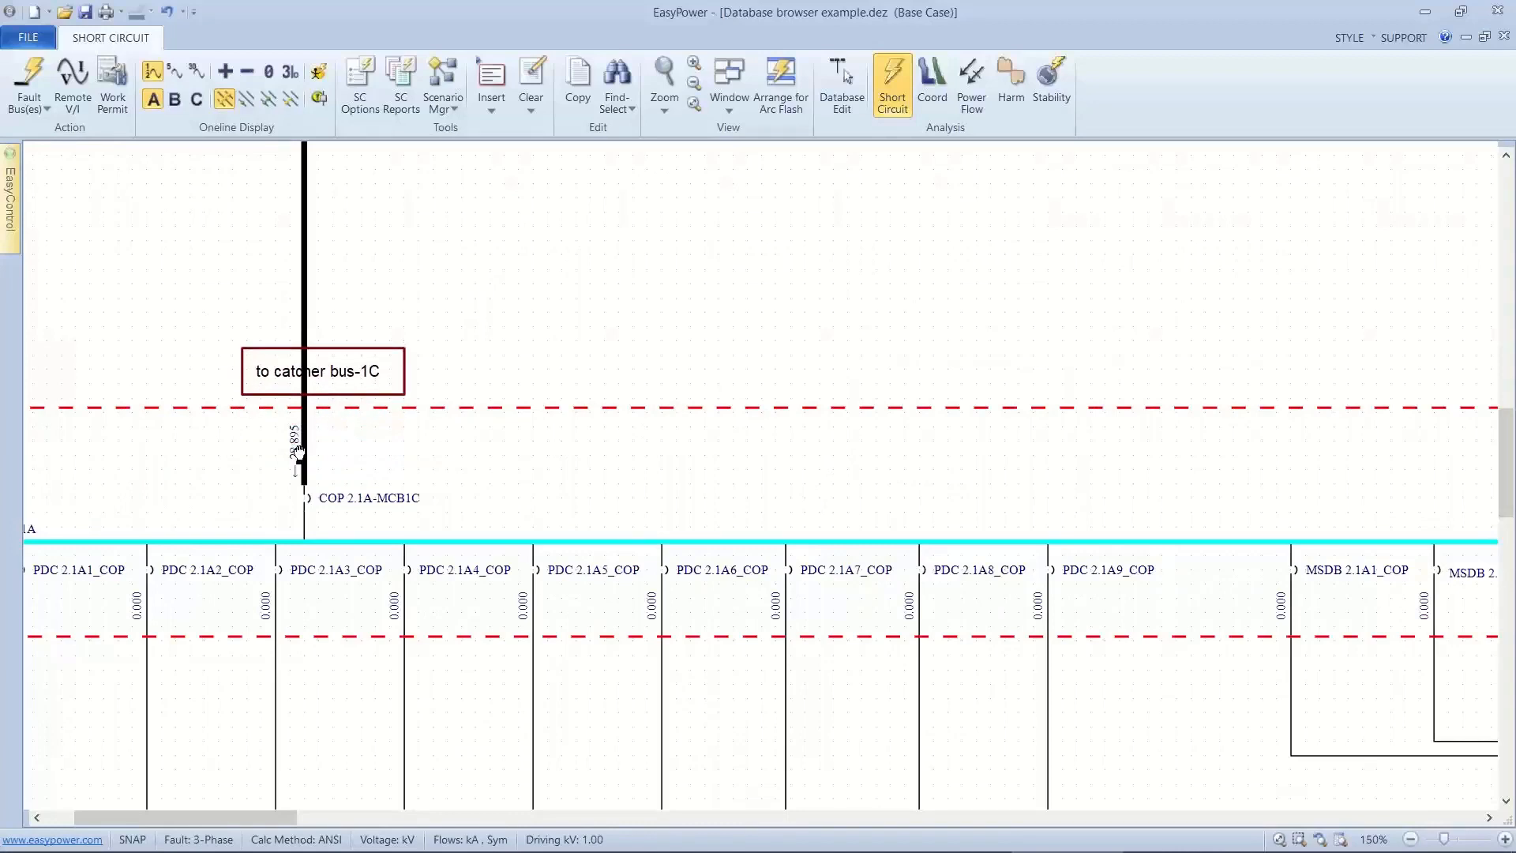
drag(300, 451, 227, 377)
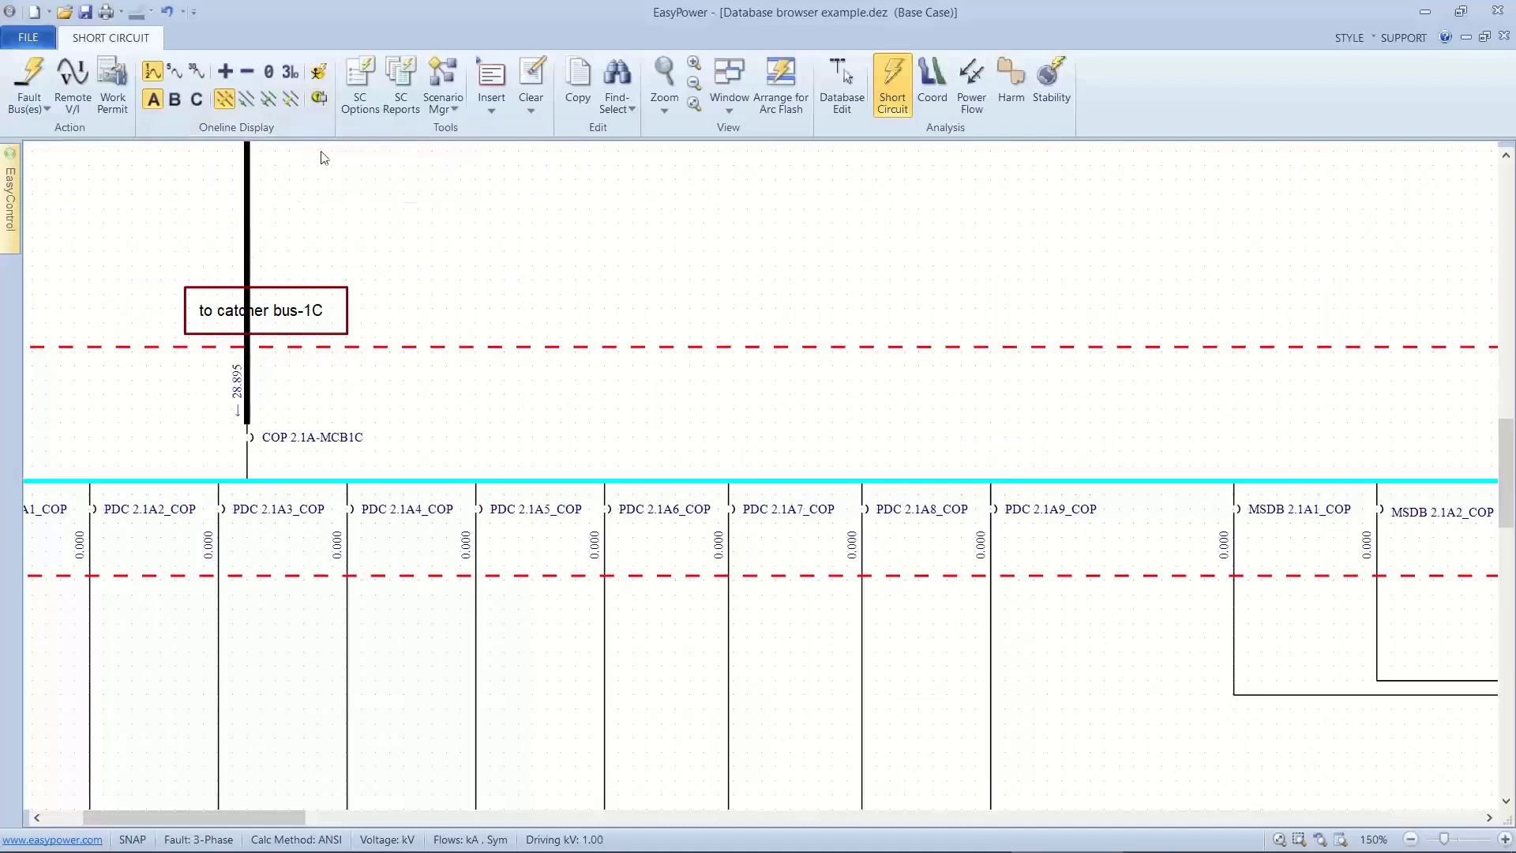
Display the equipment duty results on the one-line and shift the COP 2.1A bus label inside its dashed box.
click(321, 101)
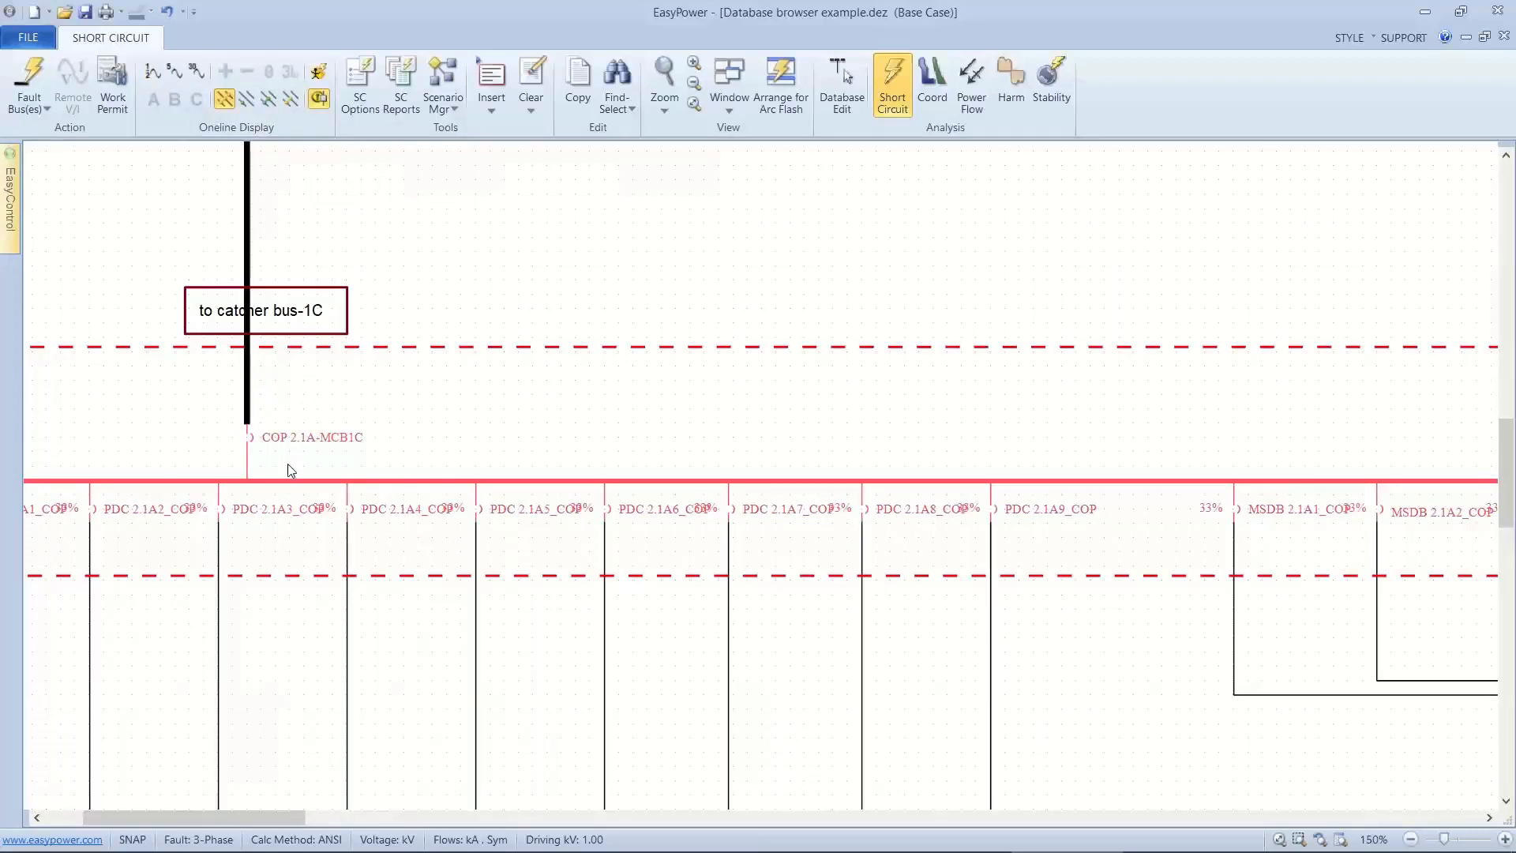
drag(292, 470, 494, 490)
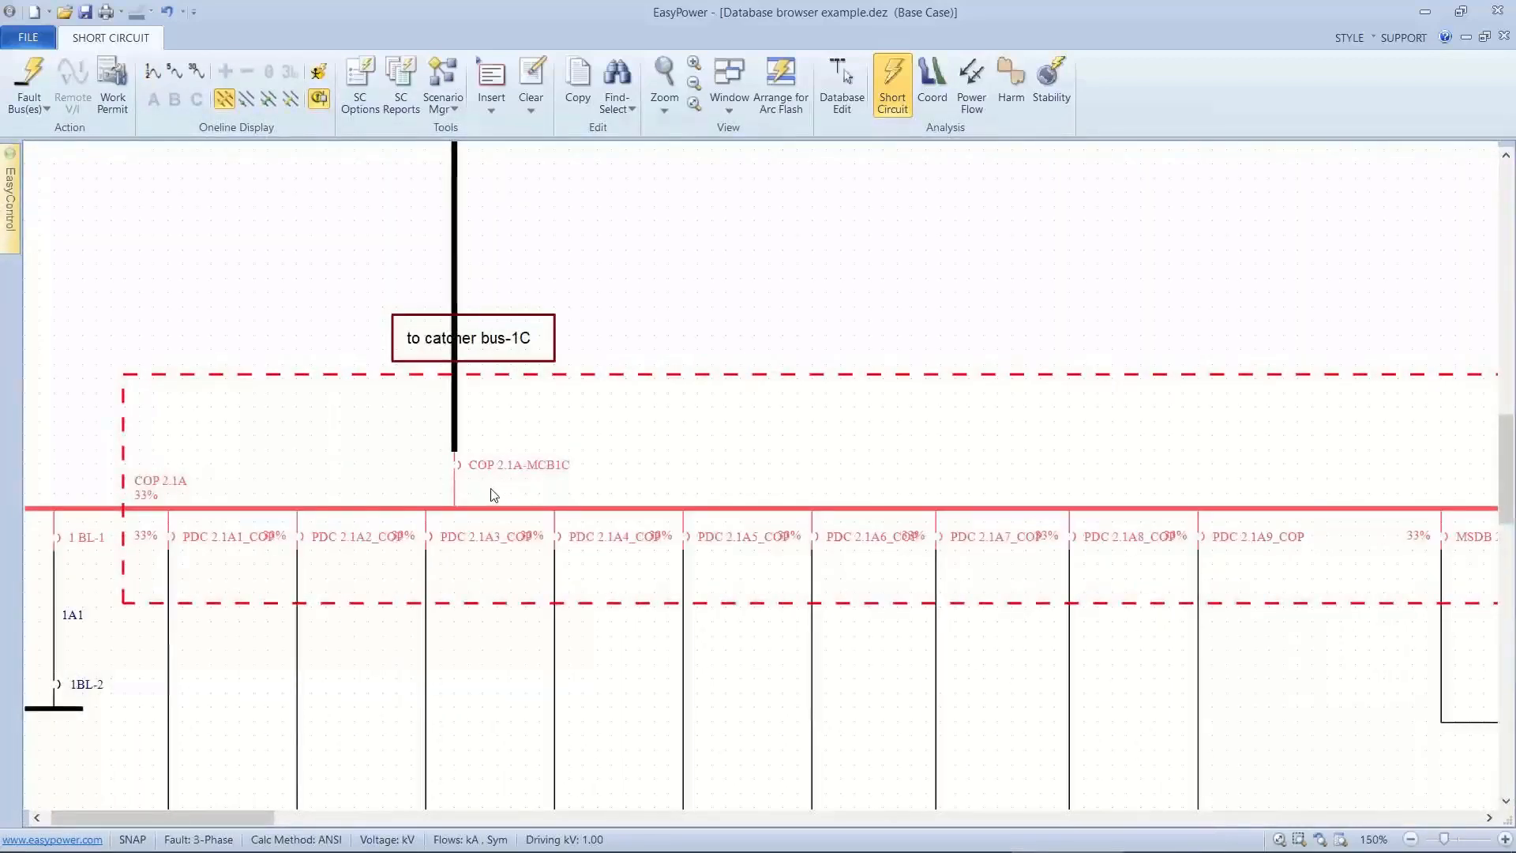
drag(159, 488, 230, 448)
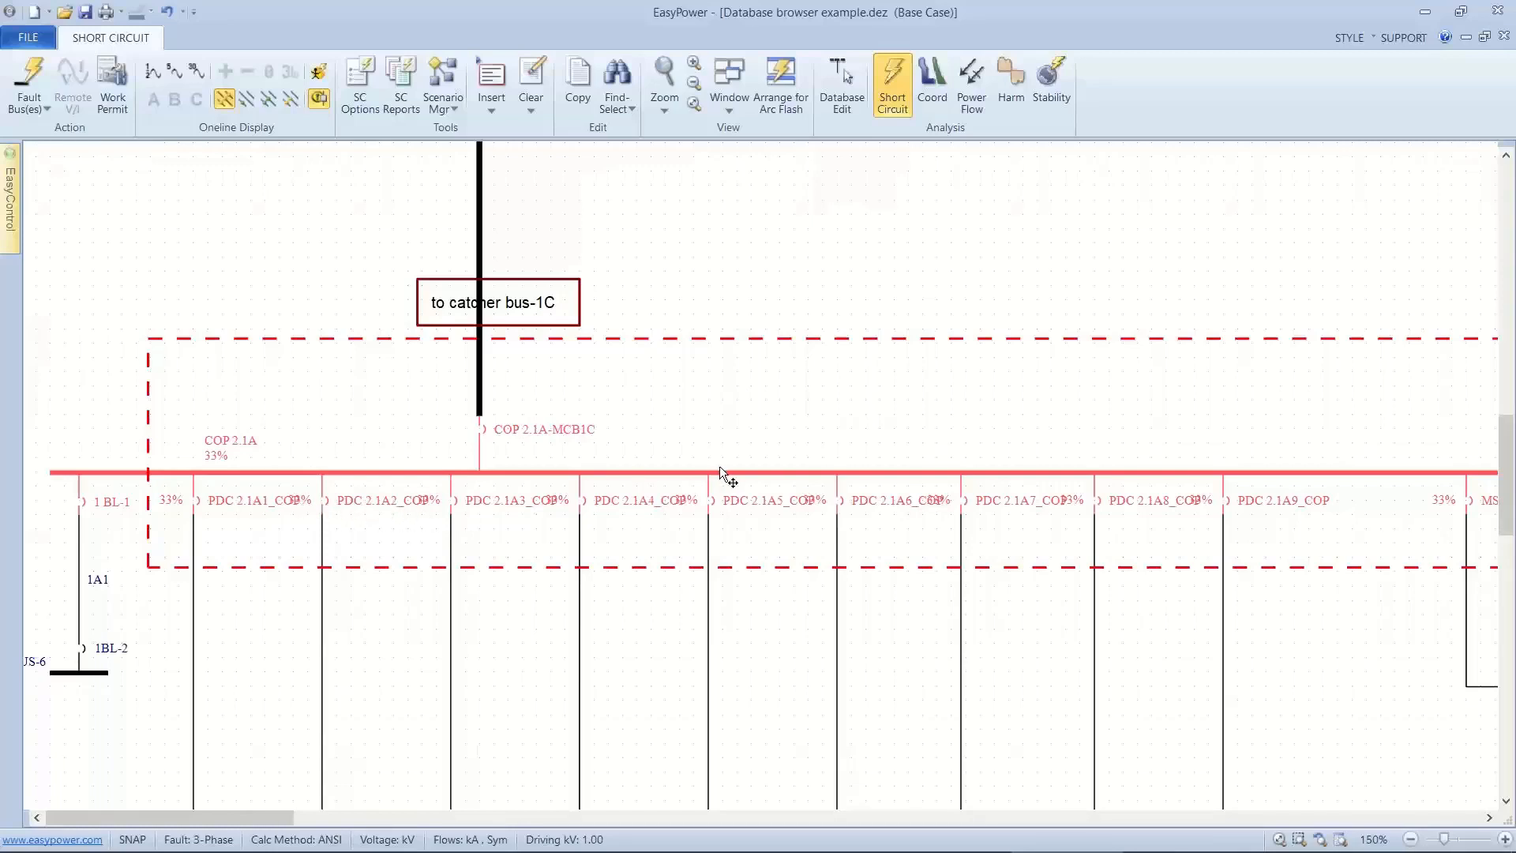
Fault bus USB - 2.1A and examine the equipment duty percentages of its feeder breakers.
scroll(719, 467, down, 3)
drag(700, 471, 240, 547)
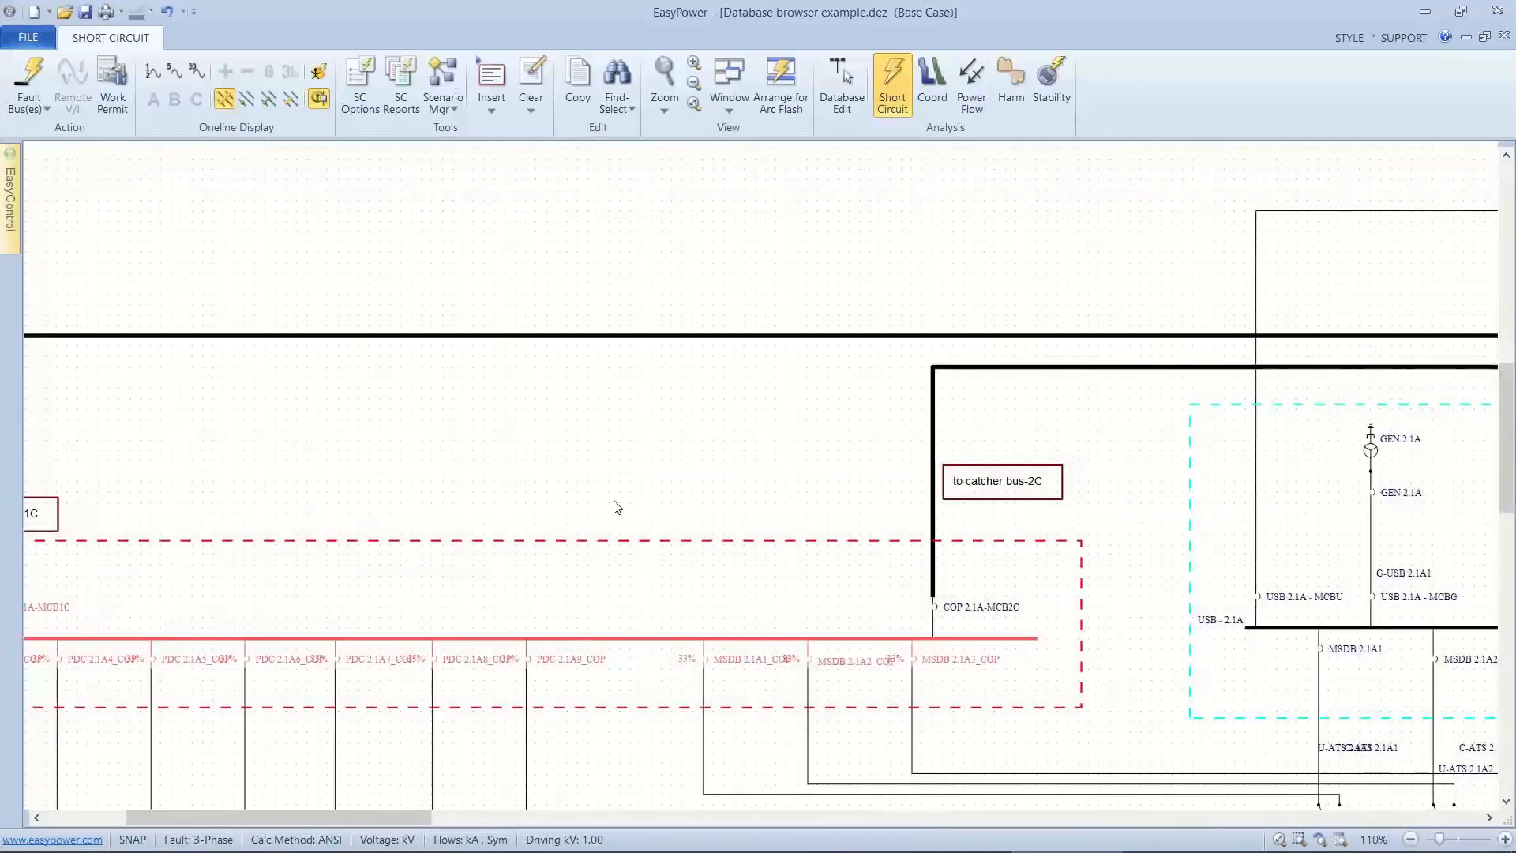
drag(613, 507, 149, 454)
drag(469, 520, 63, 532)
click(372, 592)
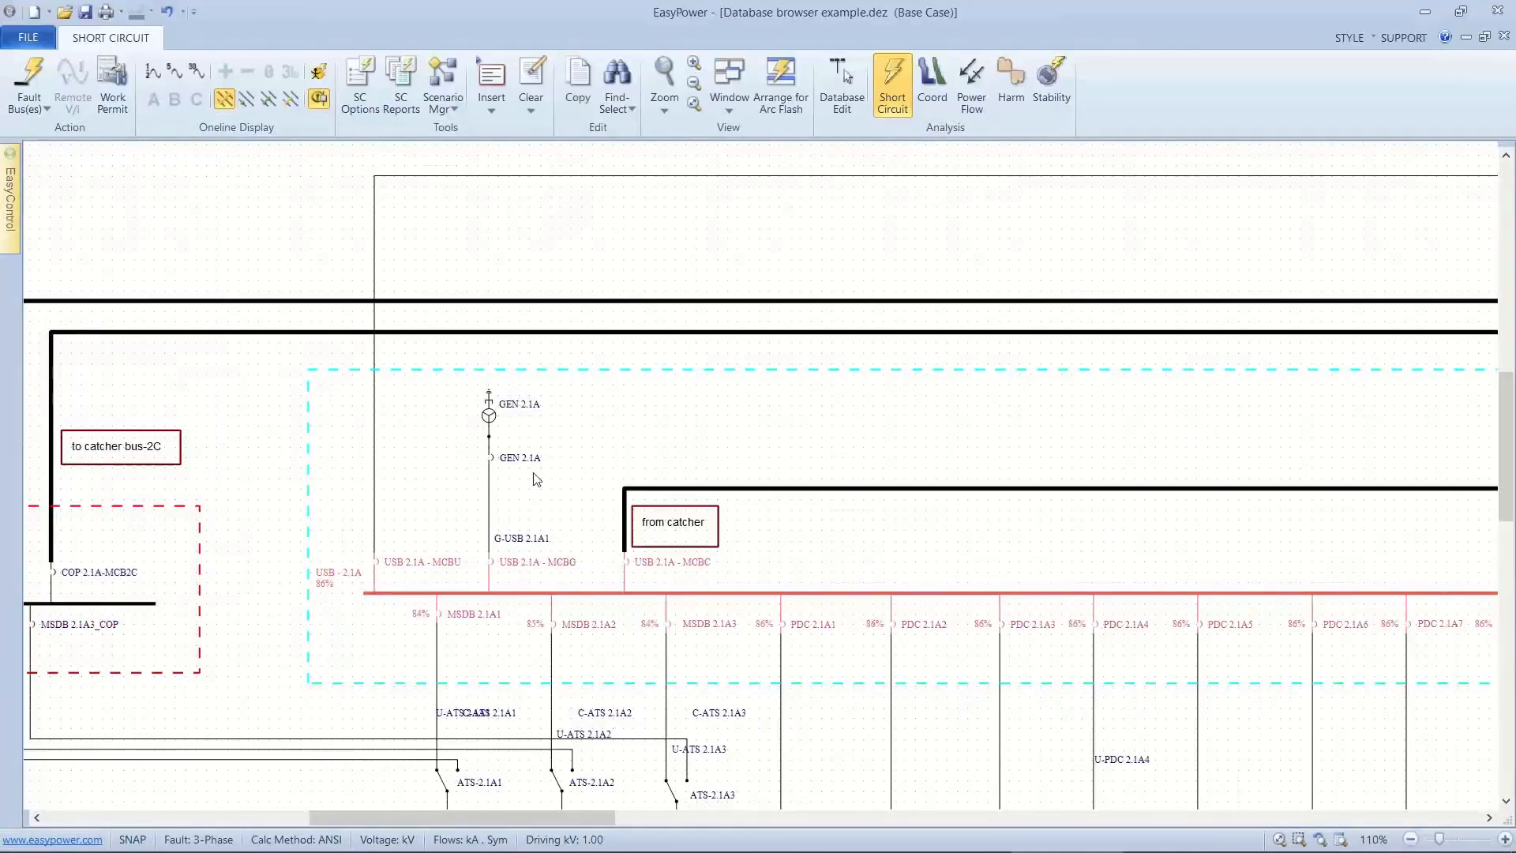
drag(523, 474, 240, 368)
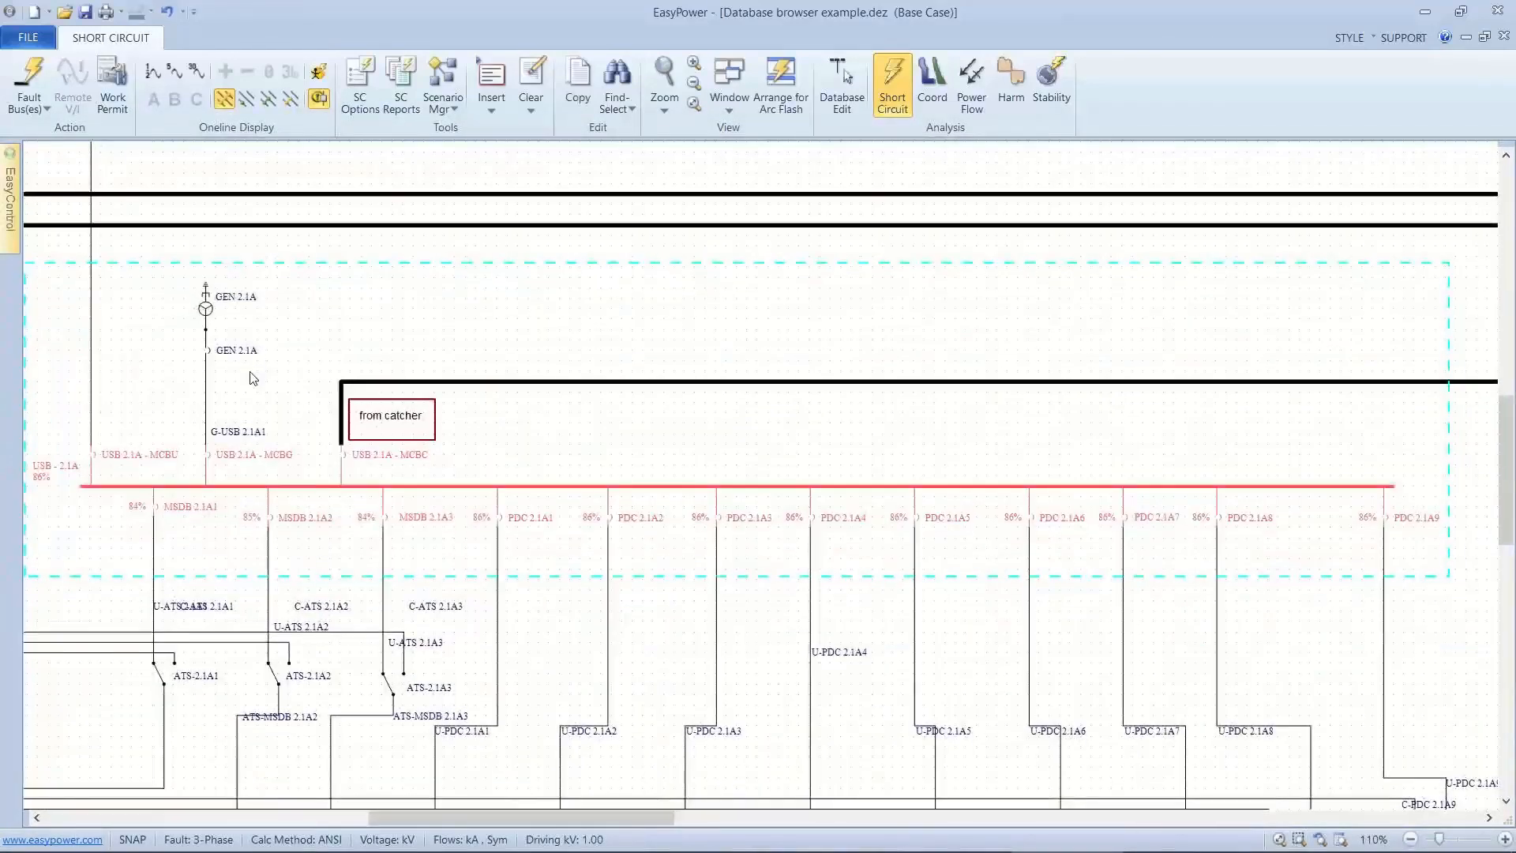
scroll(300, 538, up, 4)
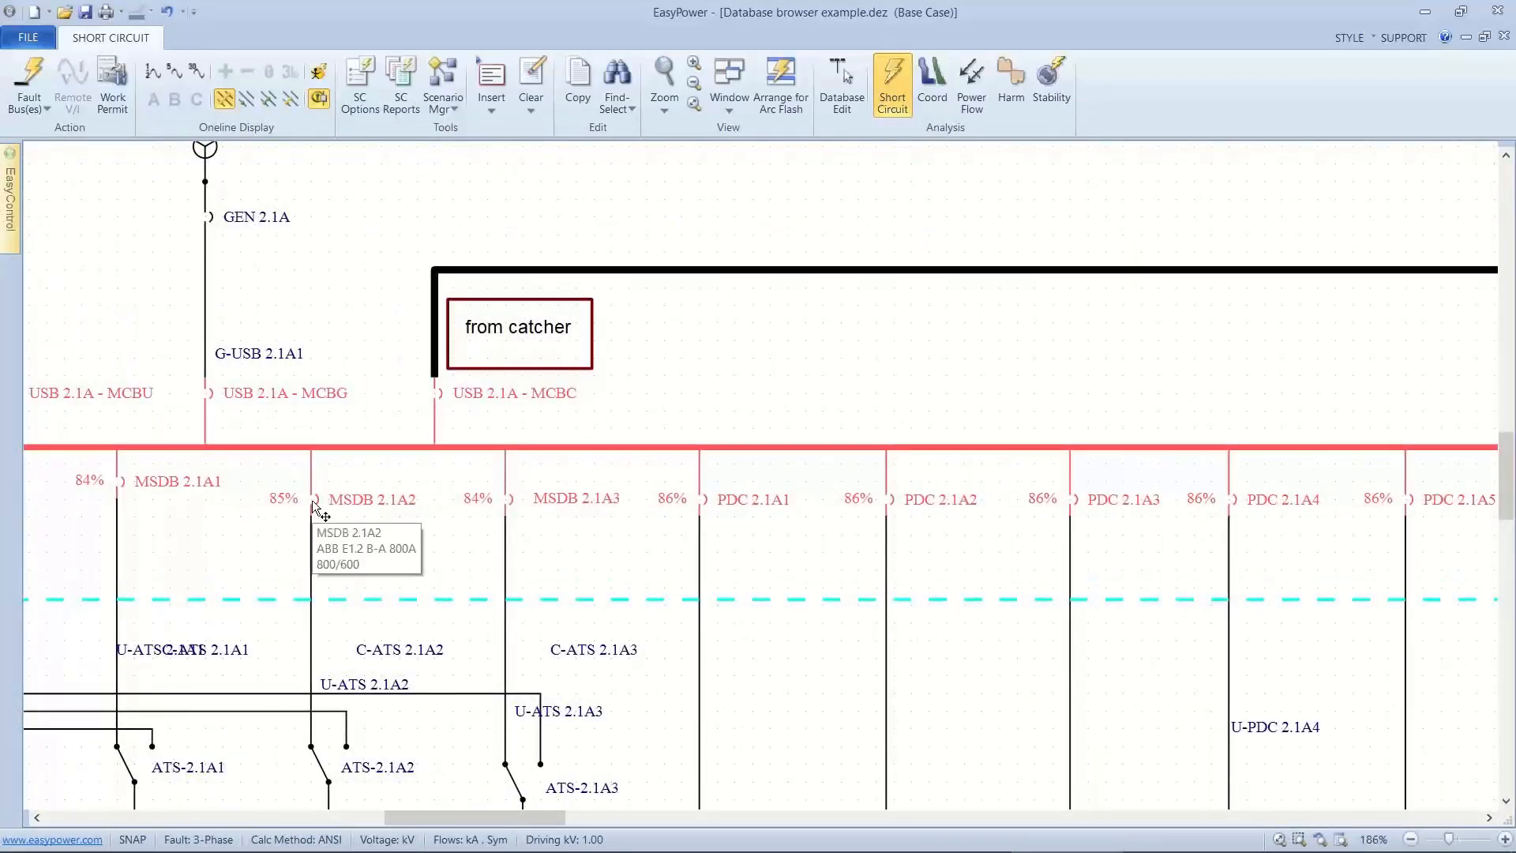
drag(227, 493, 266, 505)
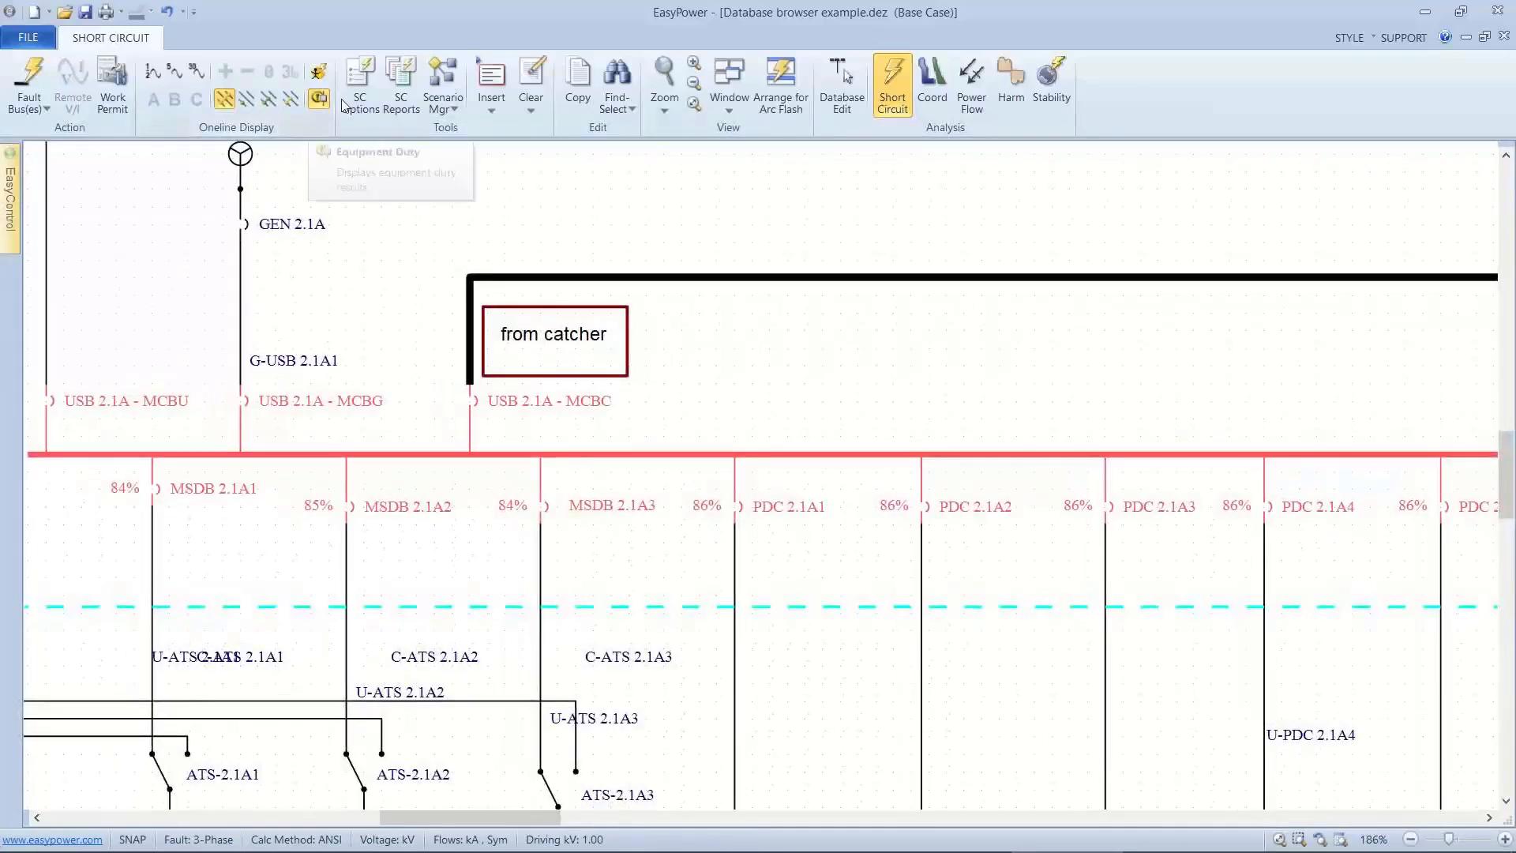
Set the equipment duty report to Expanded with only violation and warning devices included, and accept the short circuit options.
click(395, 82)
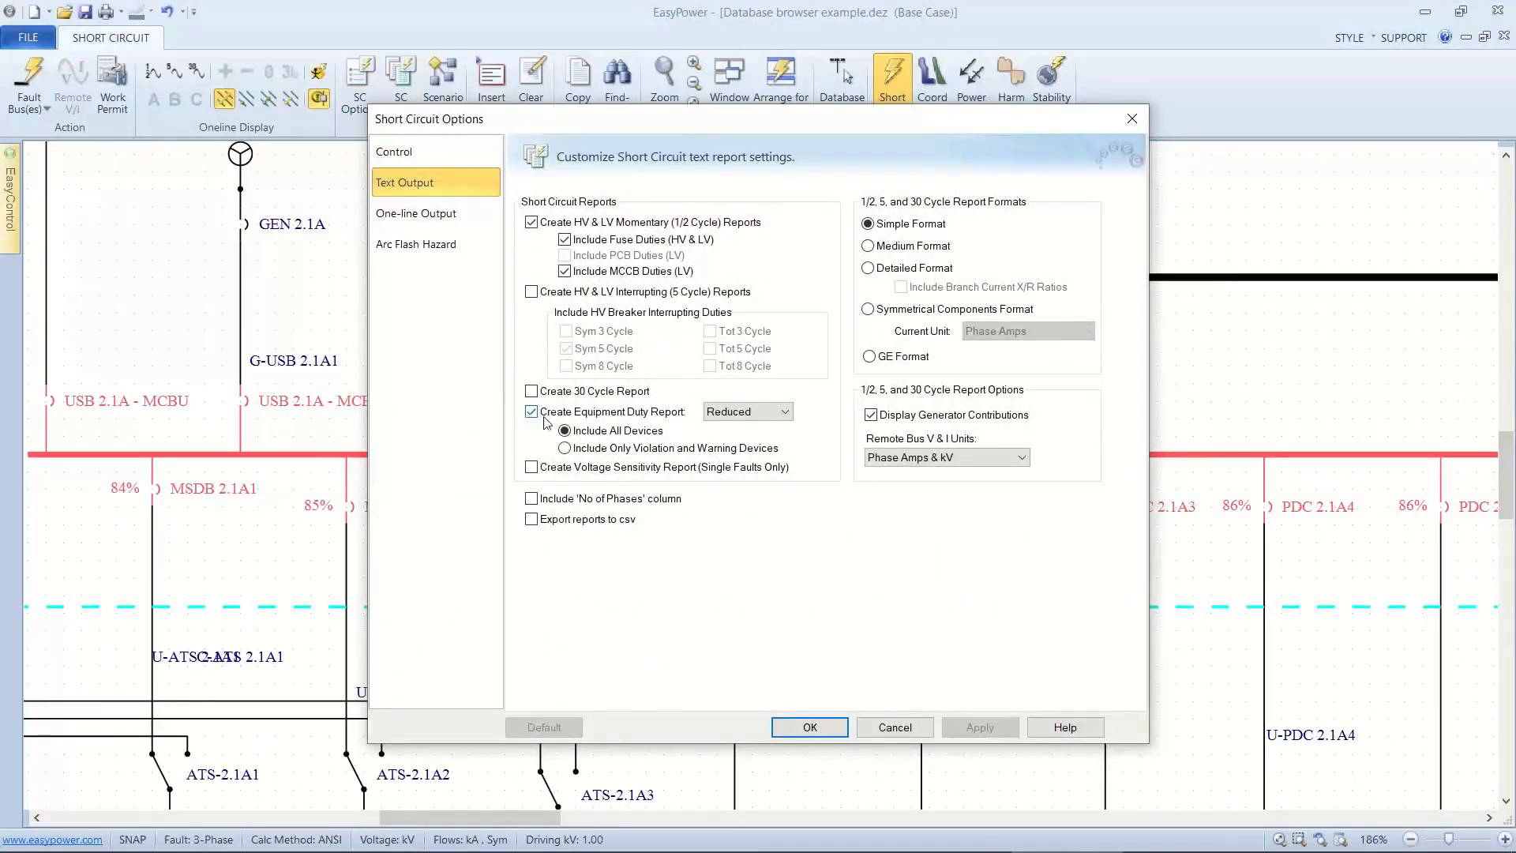
click(743, 414)
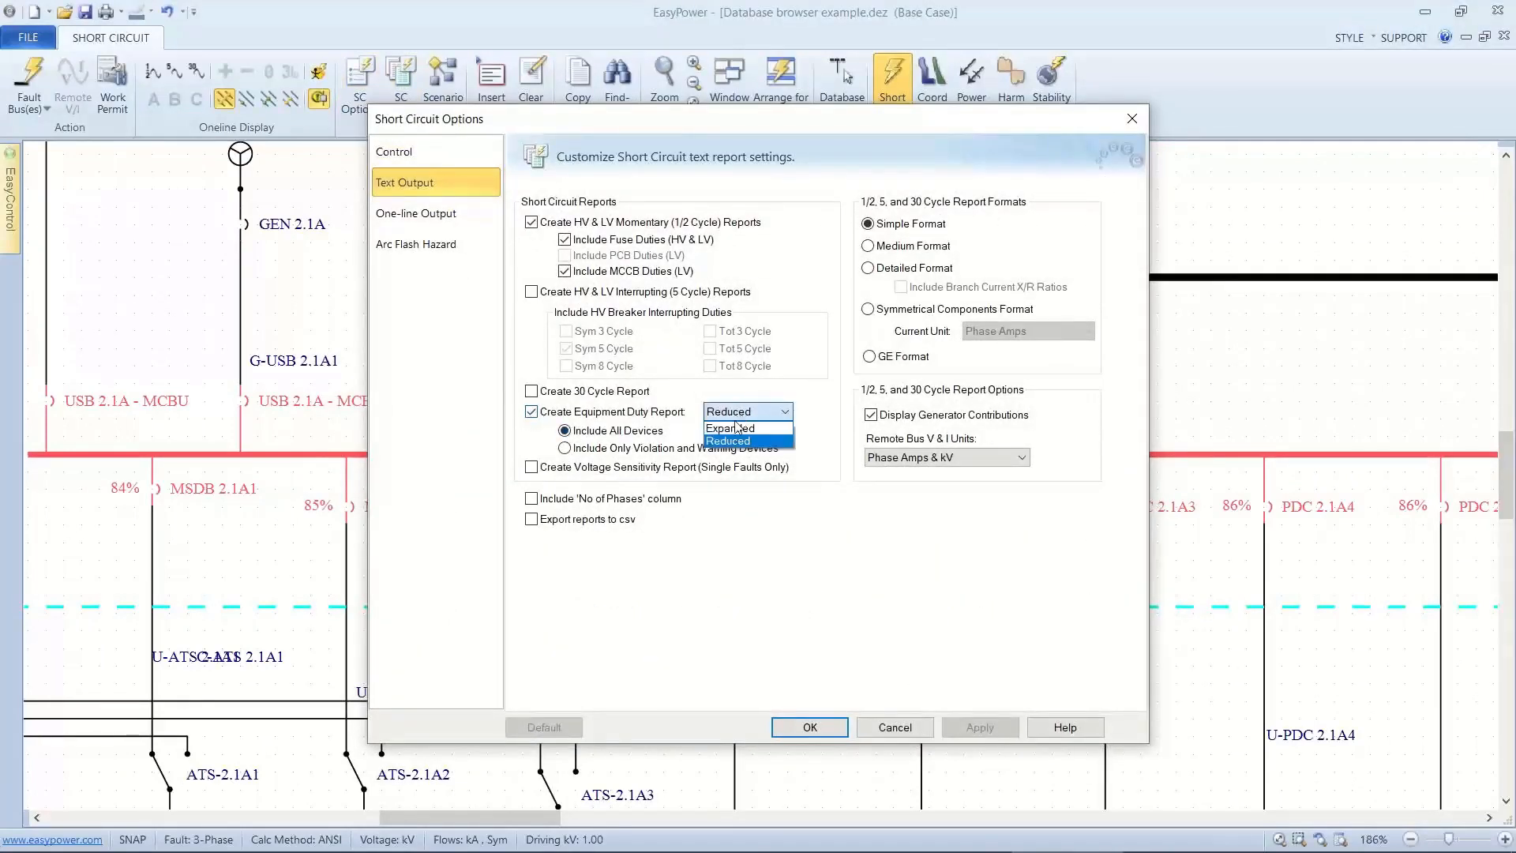
click(738, 428)
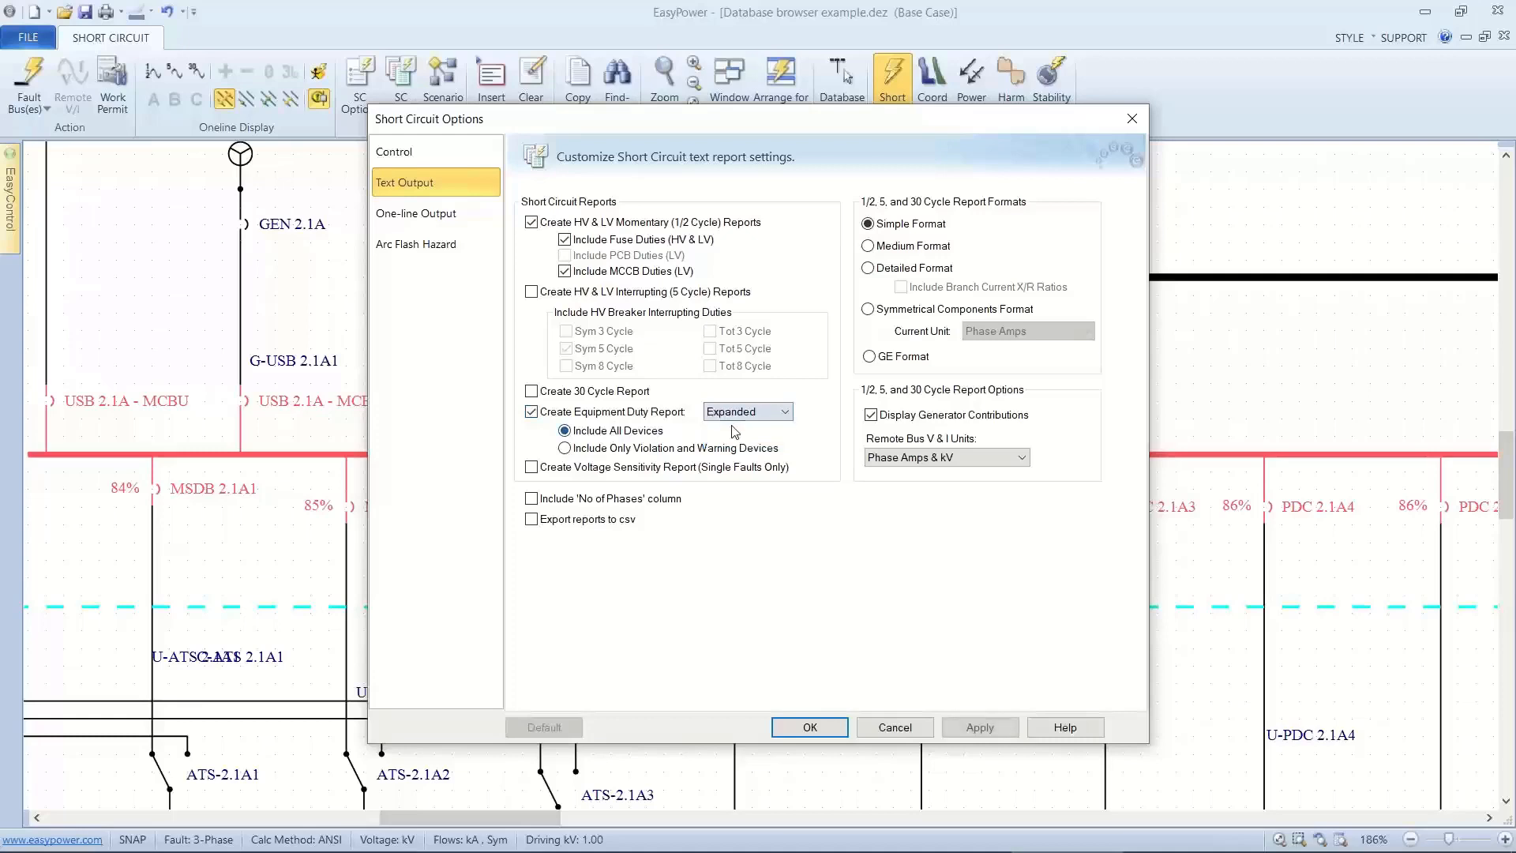
click(565, 453)
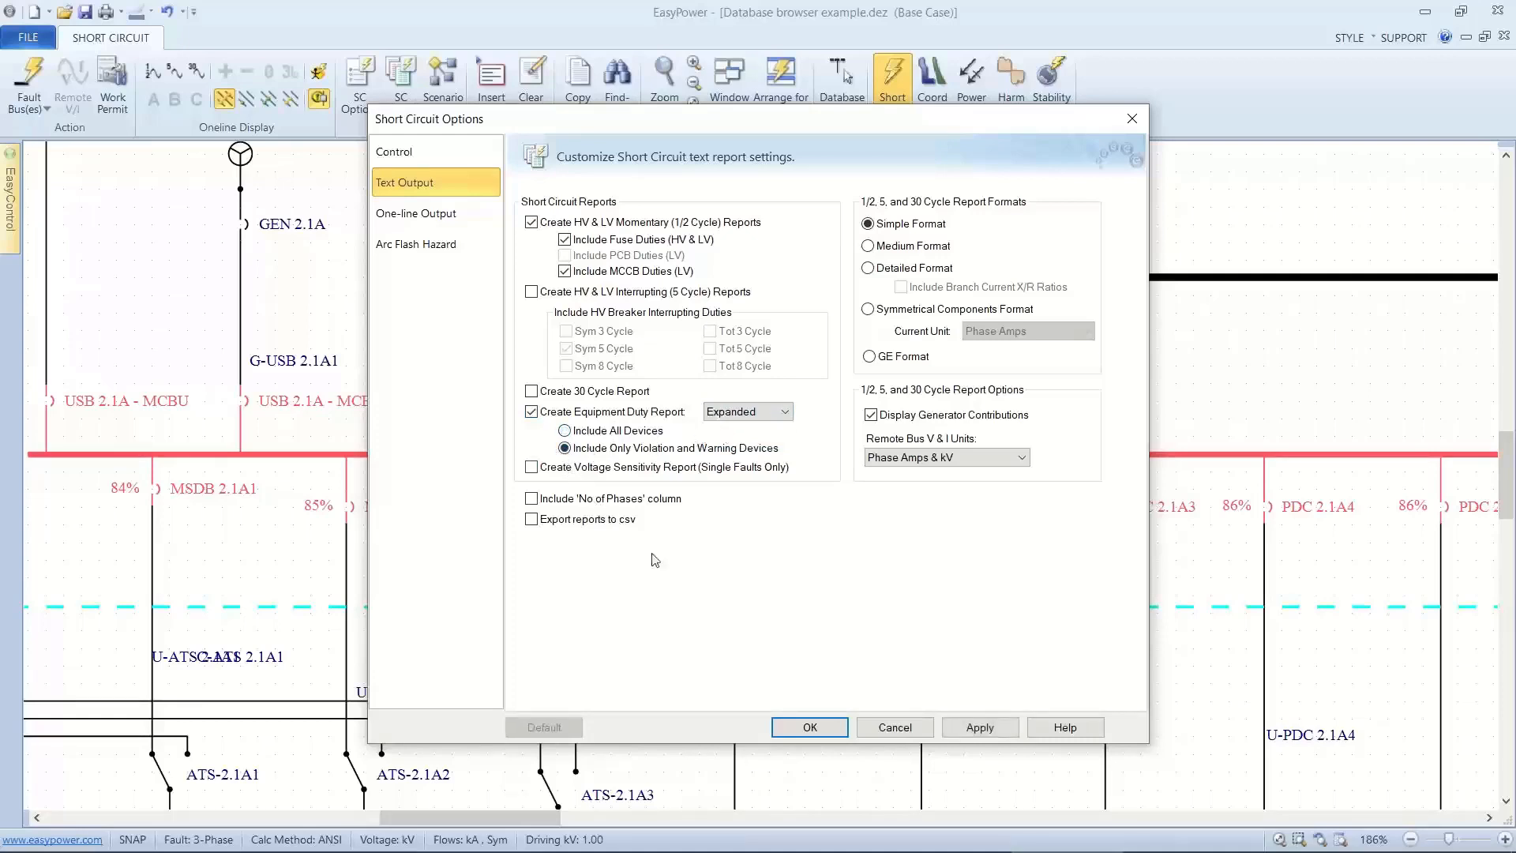
click(793, 726)
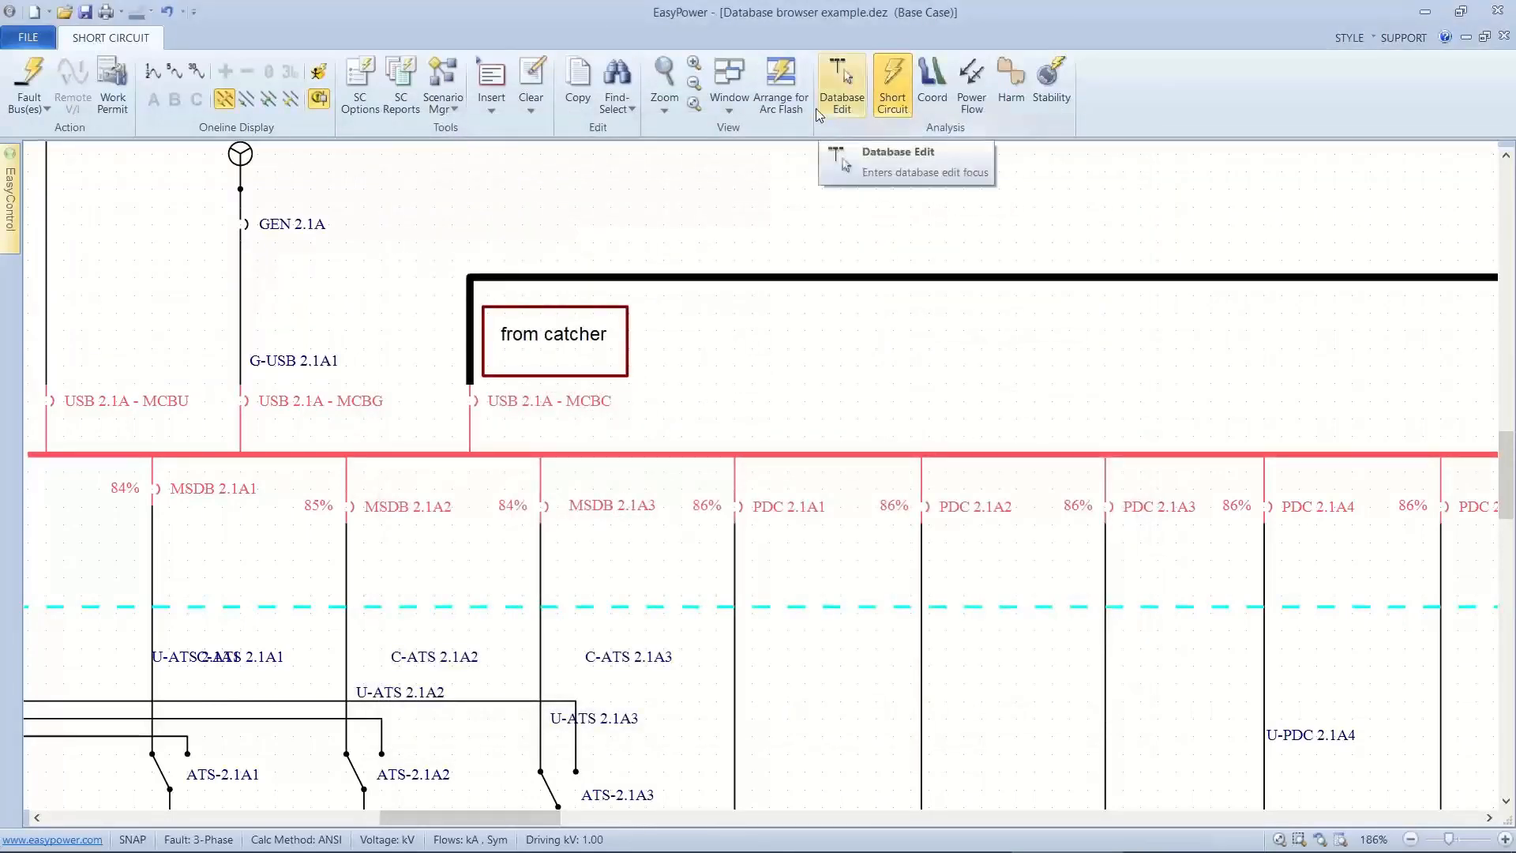
Review the Equipment Duty Report for the database browser example, including the USB - 2.1A duties and comments, and close it.
click(731, 109)
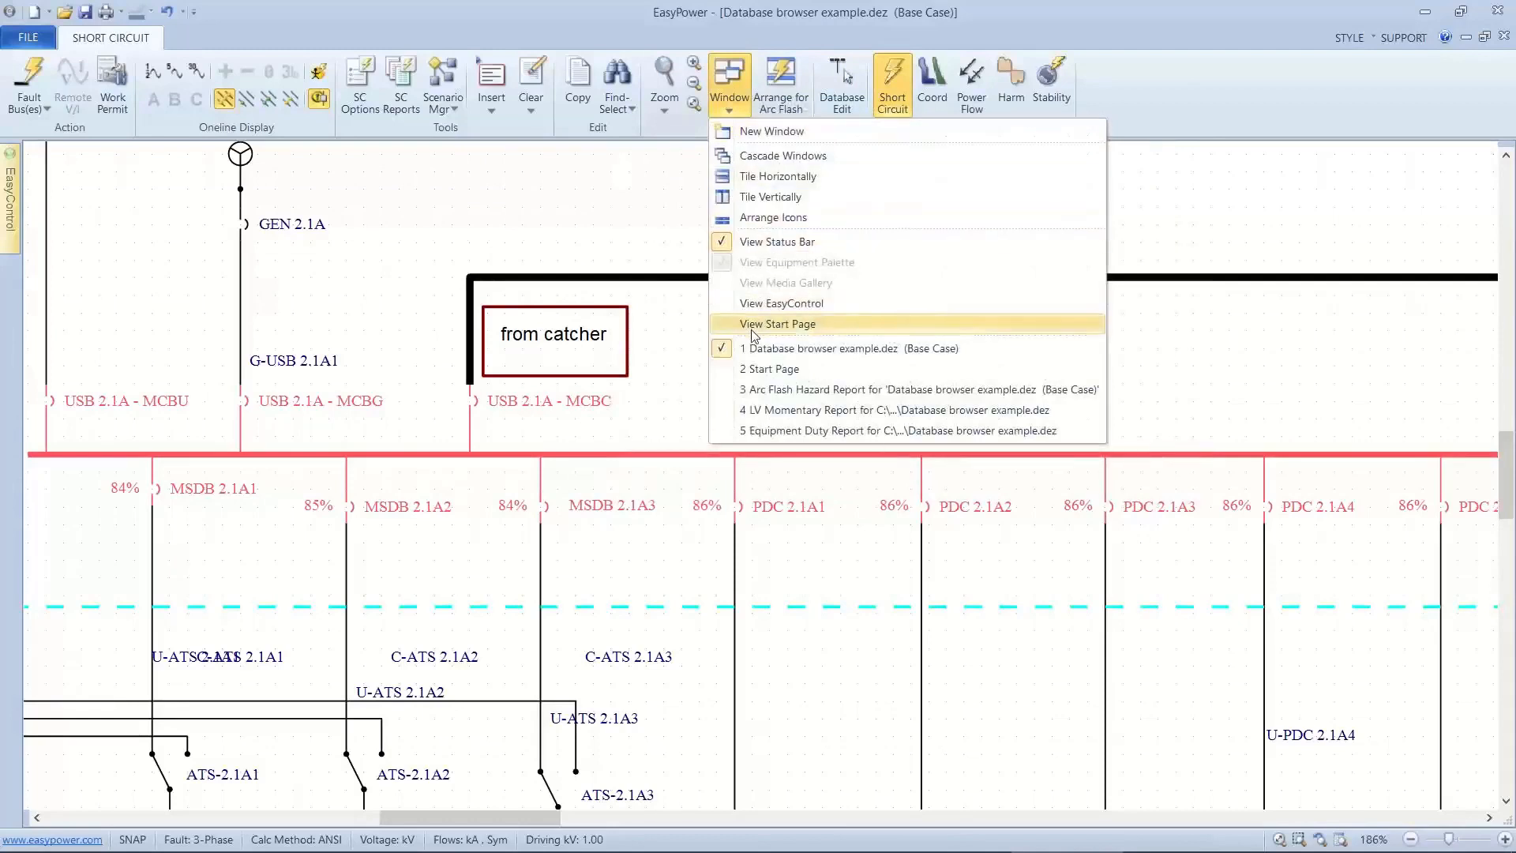
click(767, 432)
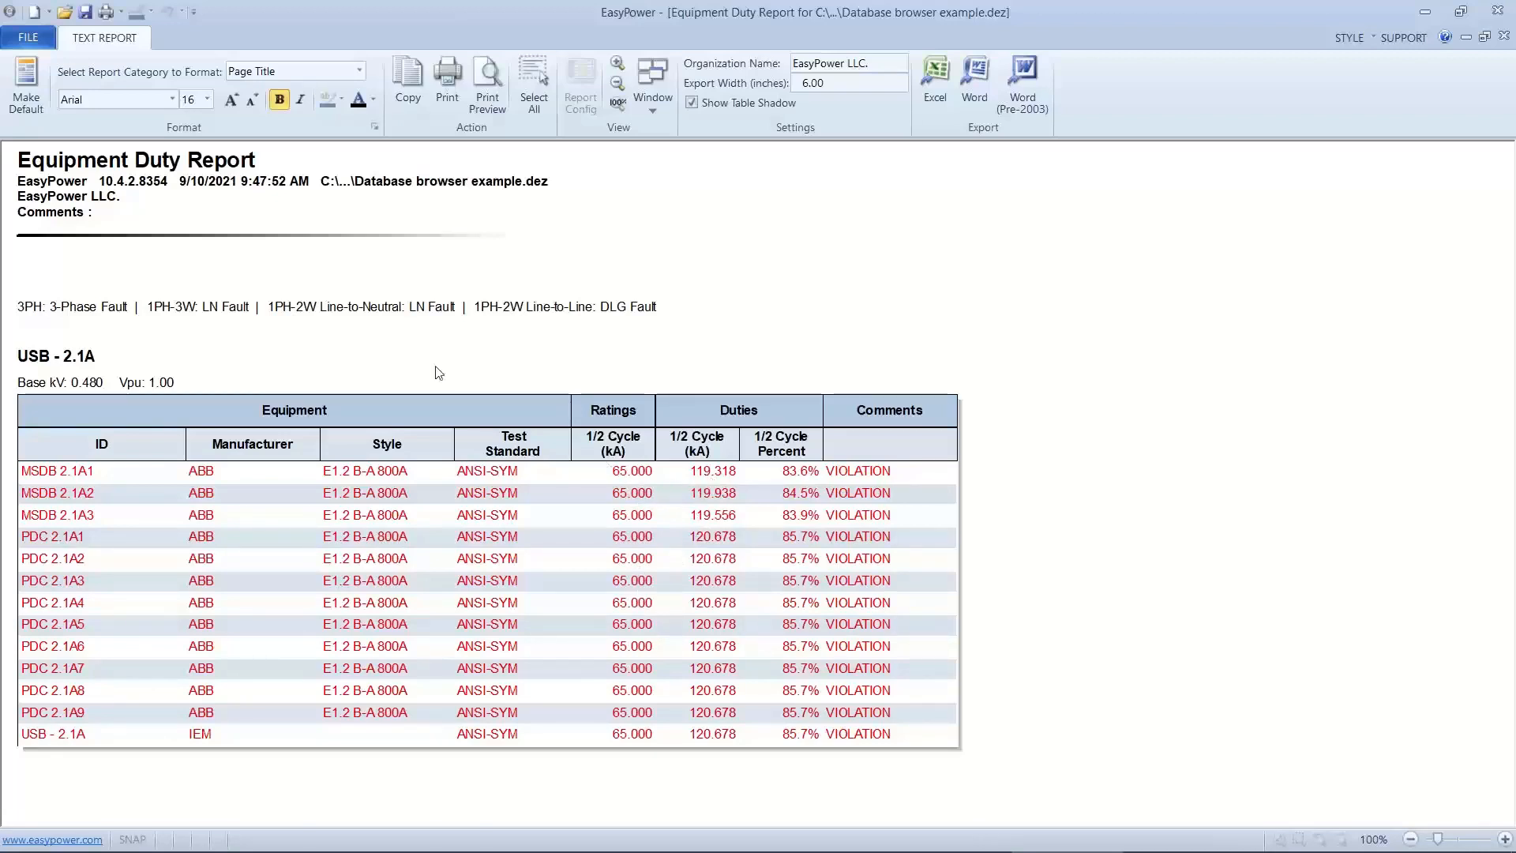
click(41, 36)
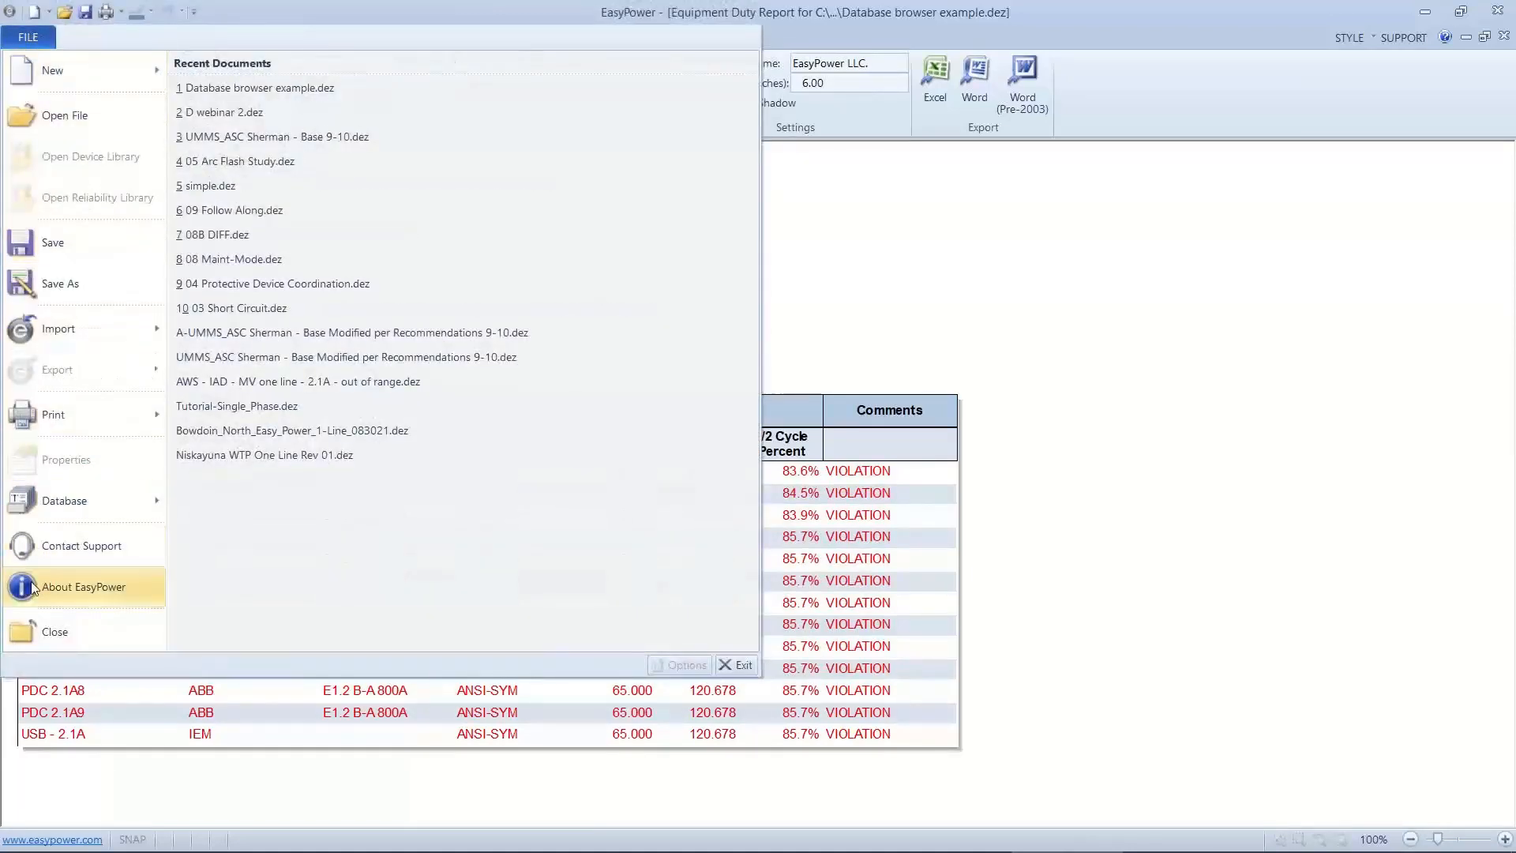
click(21, 629)
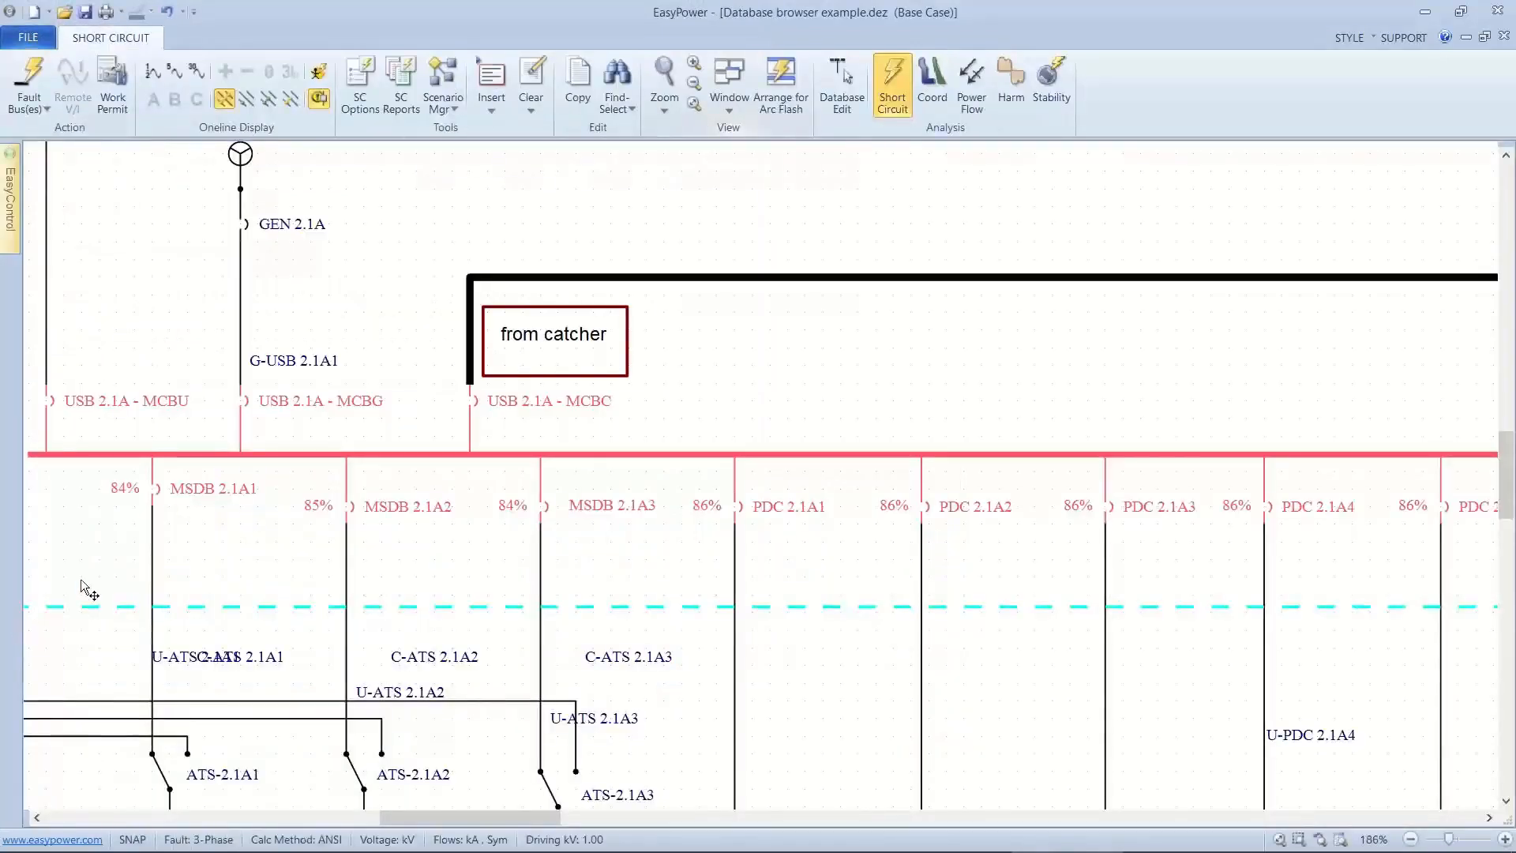
Open the generator breaker USB 2.1A - MCBG and the catcher breaker USB 2.1A - MCBC, examining the equipment duties on bus USB - 2.1A.
scroll(430, 475, down, 1)
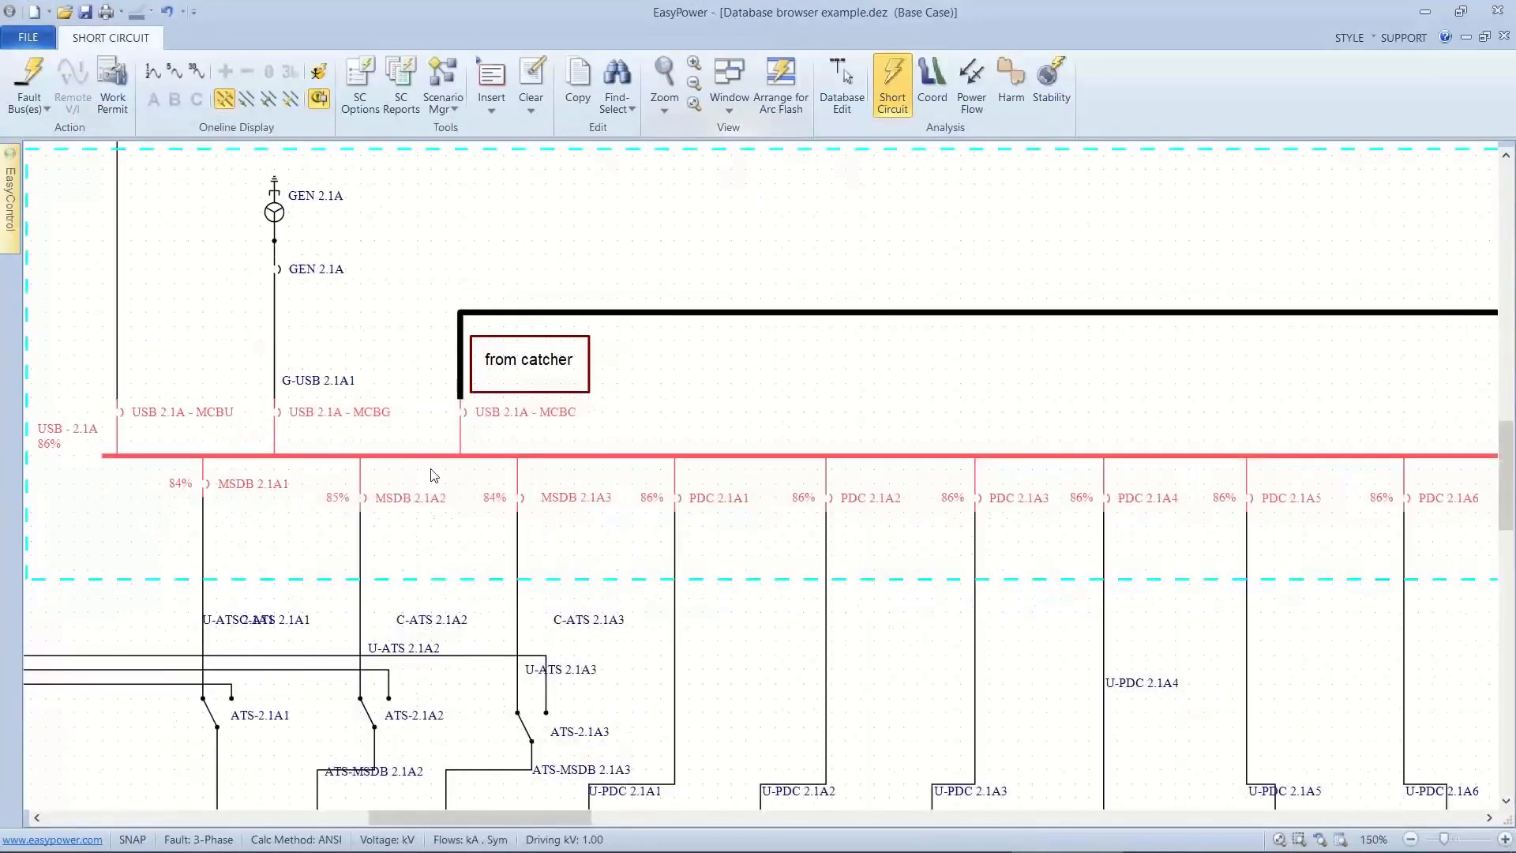
mouse_move(272, 409)
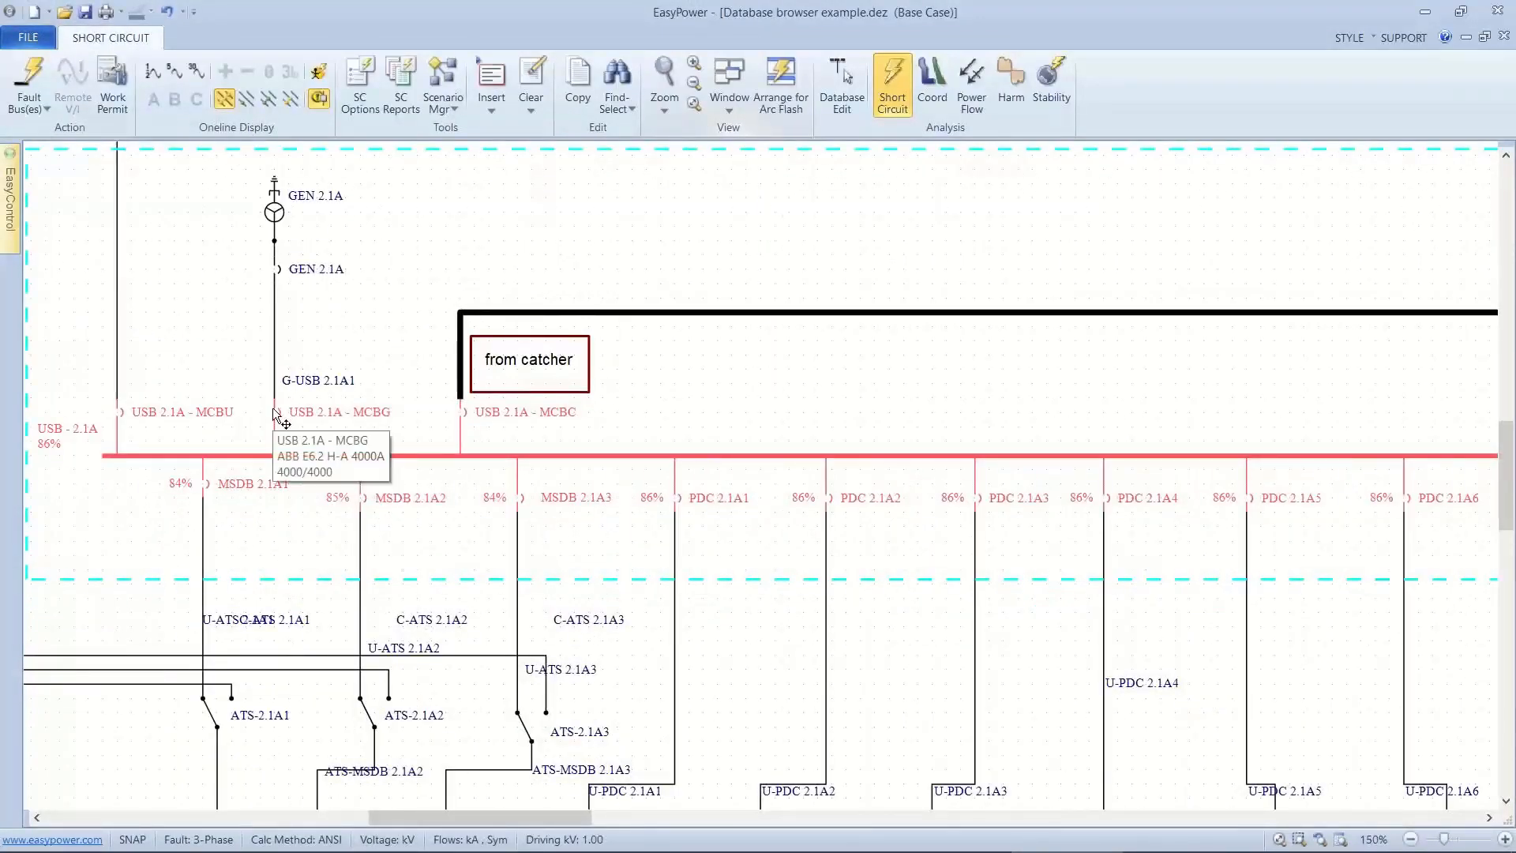
click(274, 412)
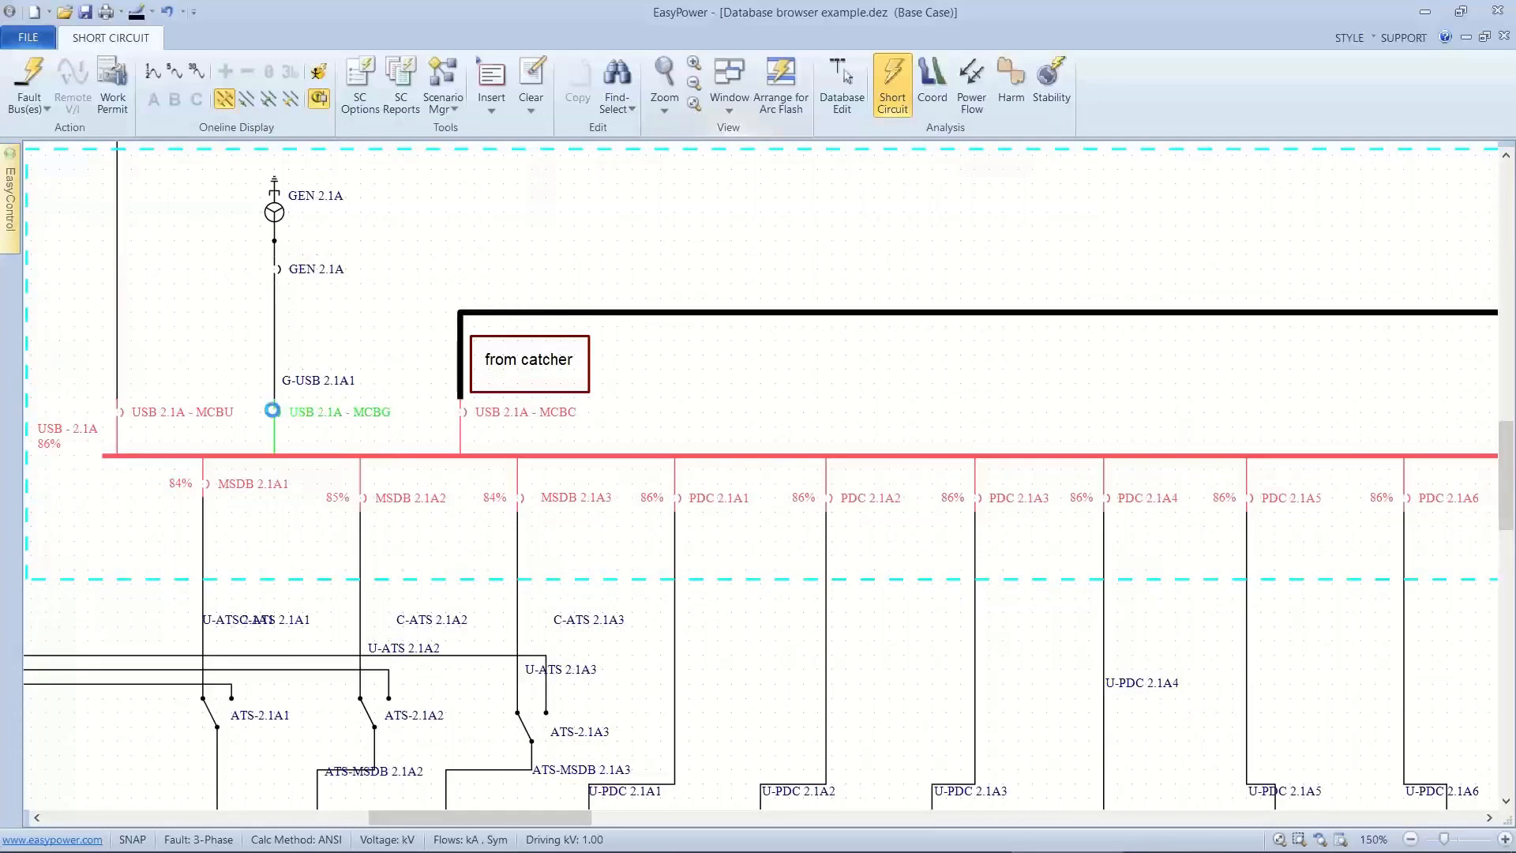
double_click(276, 412)
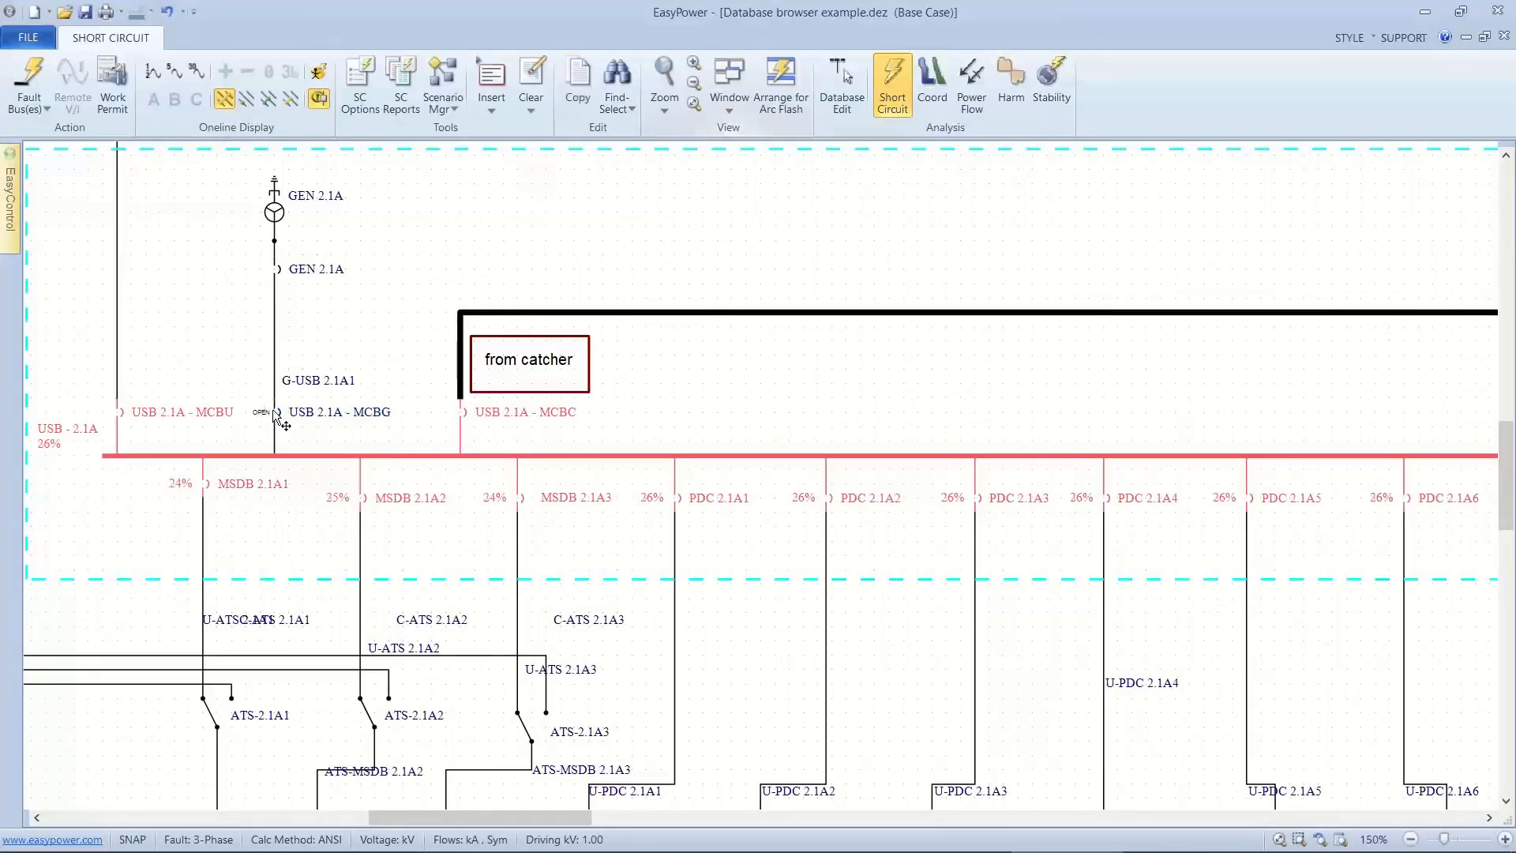
click(460, 412)
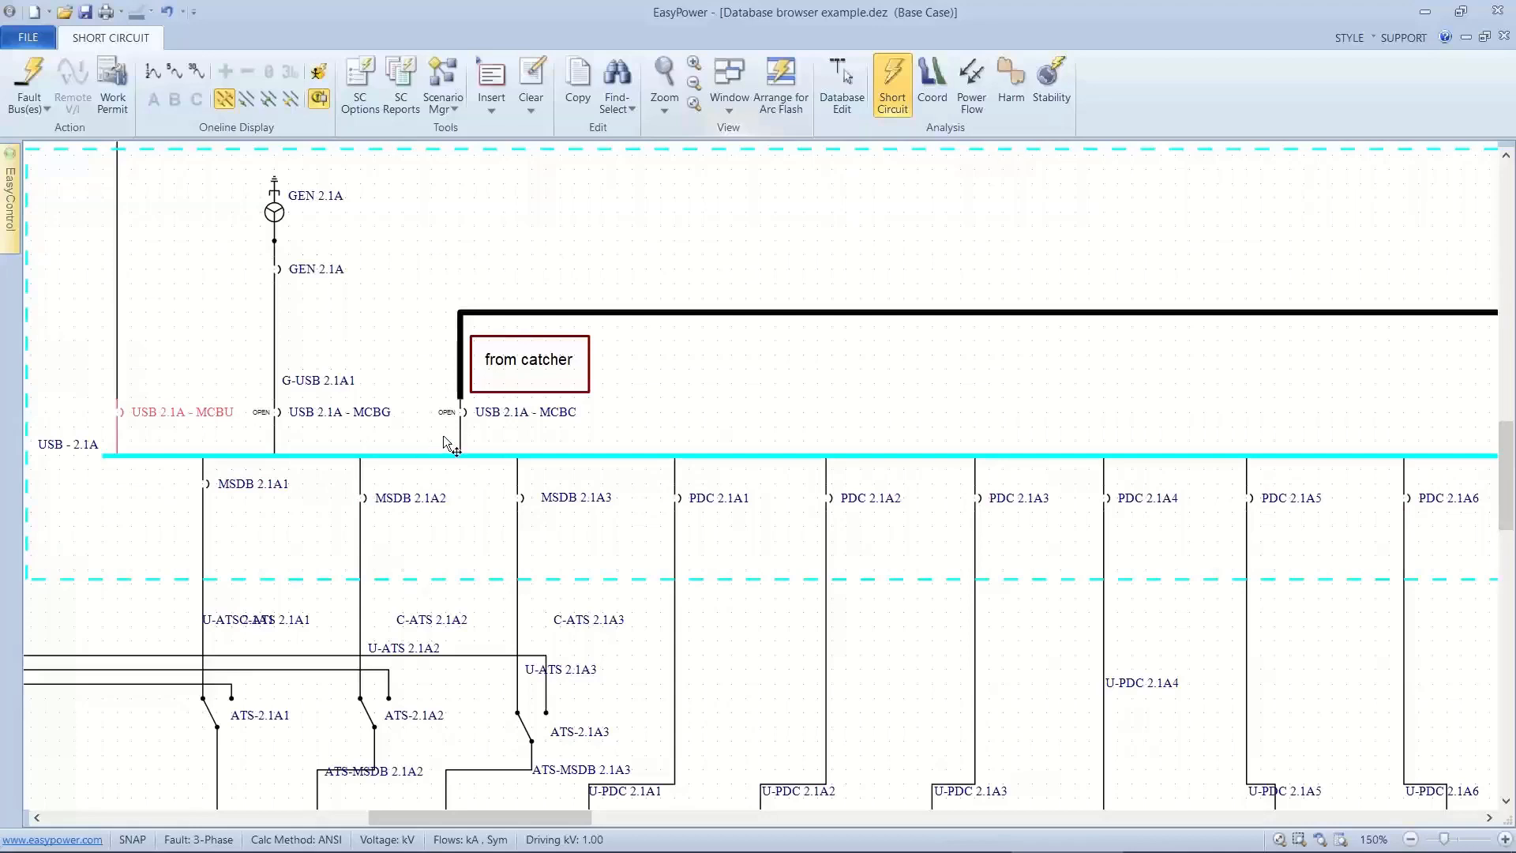
mouse_move(466, 425)
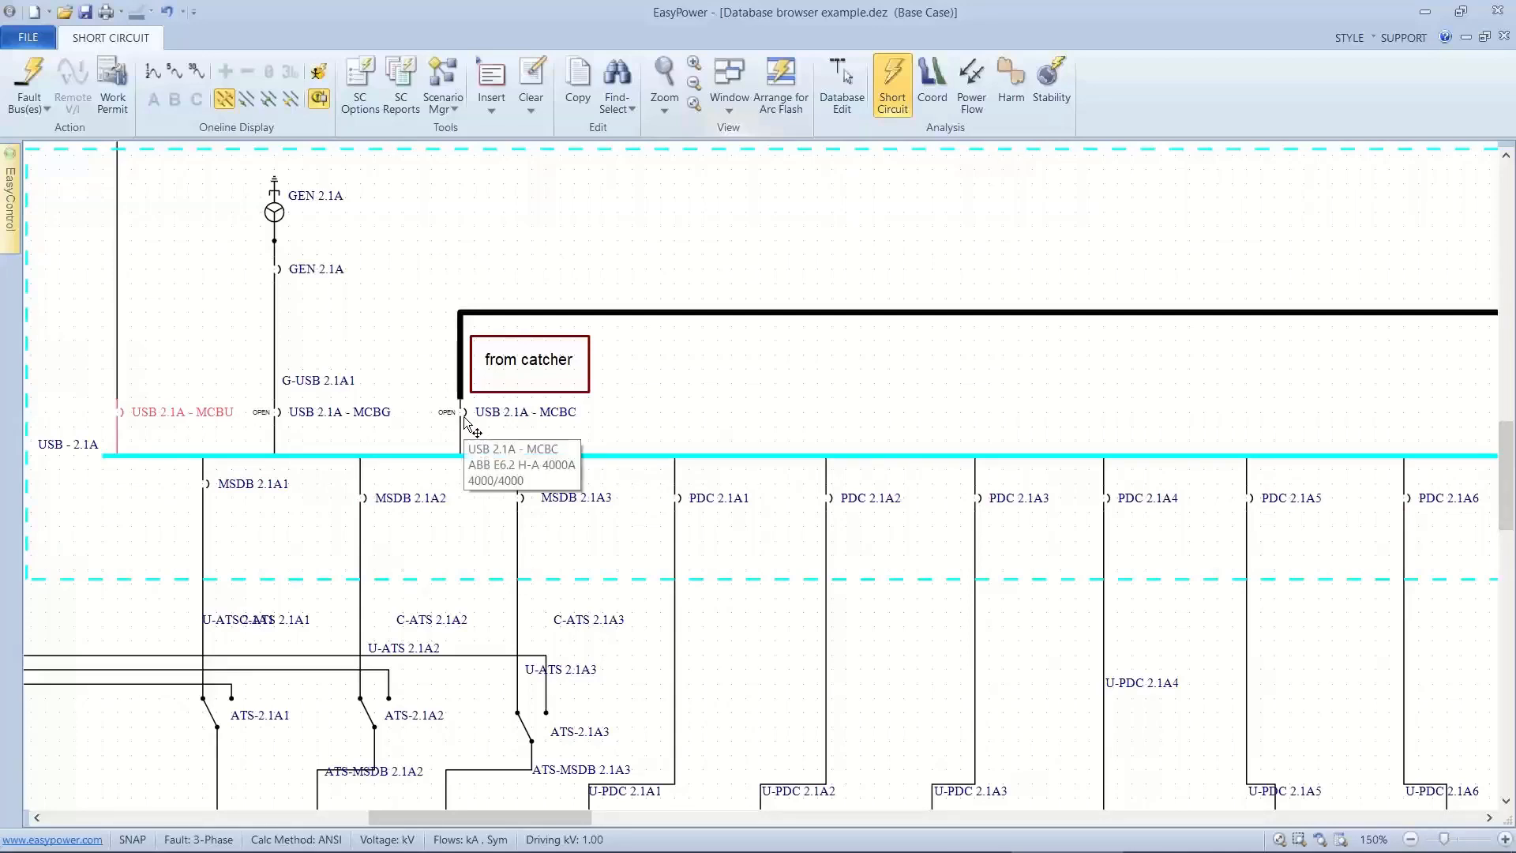
scroll(466, 425, down, 1)
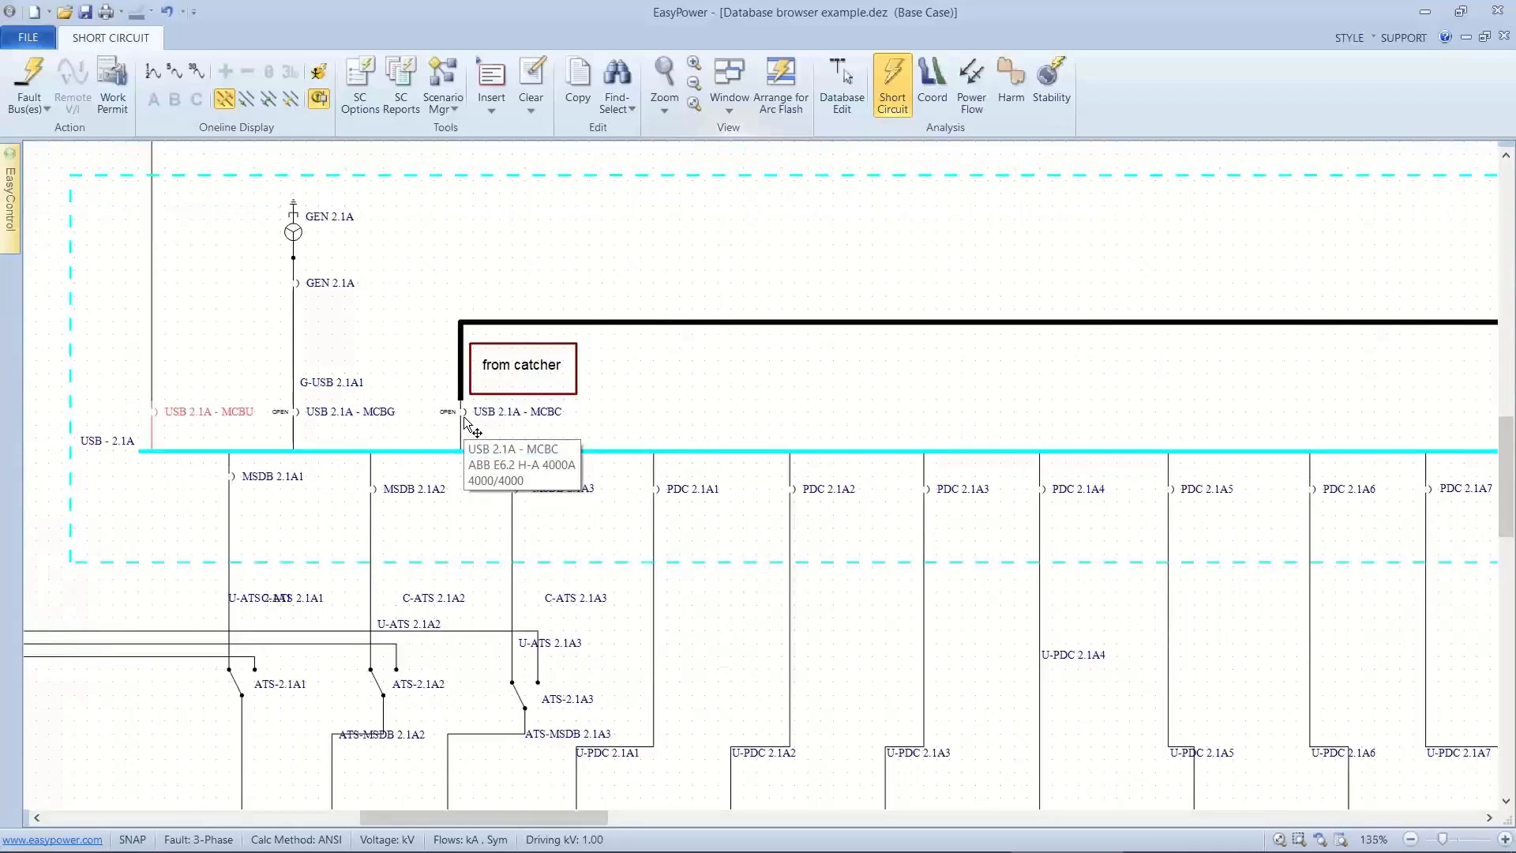
scroll(464, 419, up, 2)
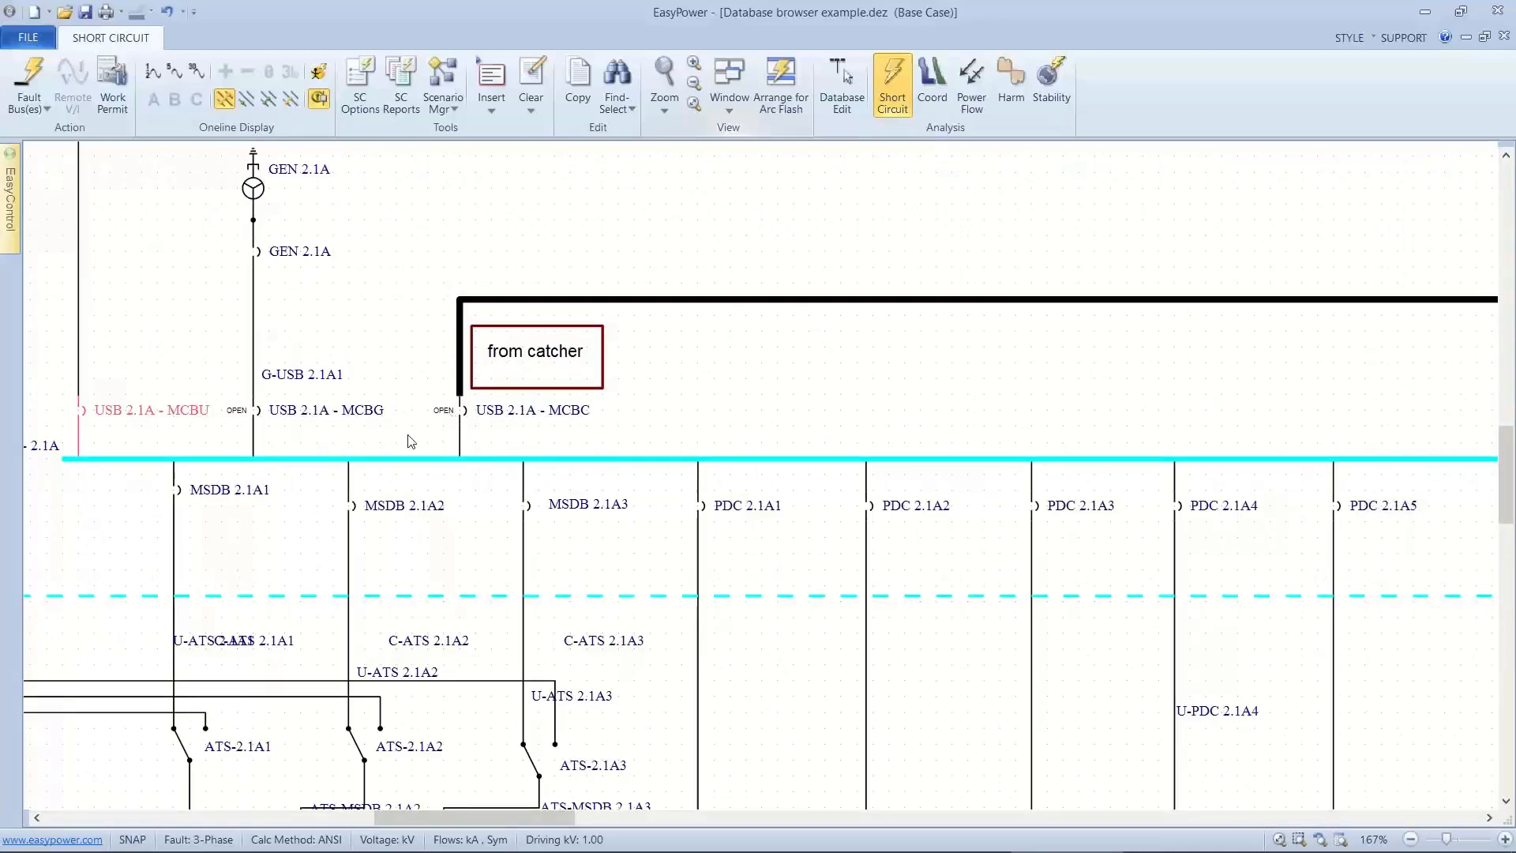
scroll(410, 441, down, 2)
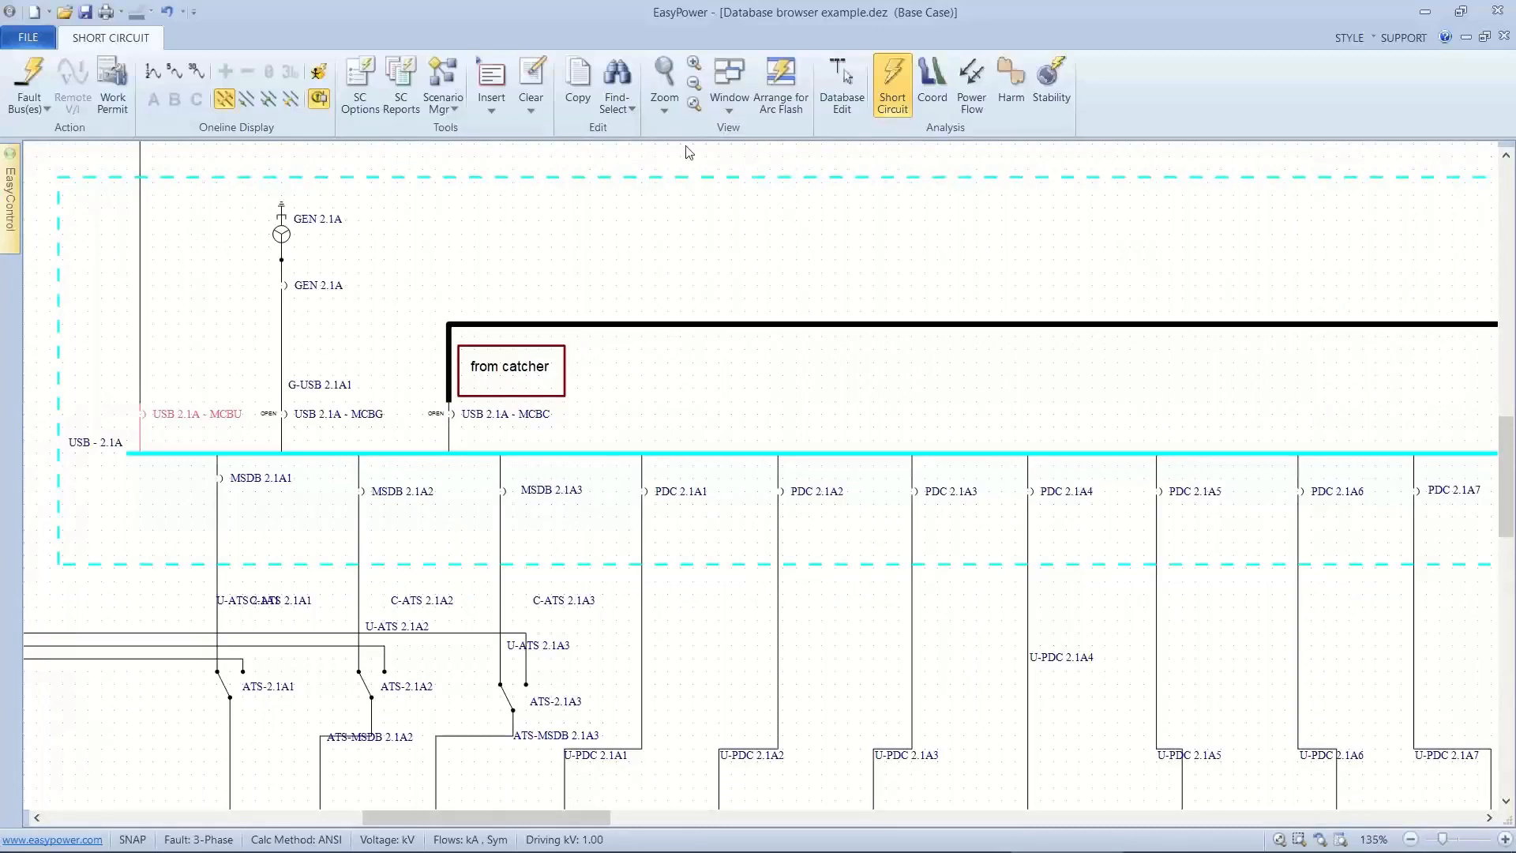
Return to database editing with the temporary changes saved, and reopen the previously saved one-line without opening a scenario.
click(817, 88)
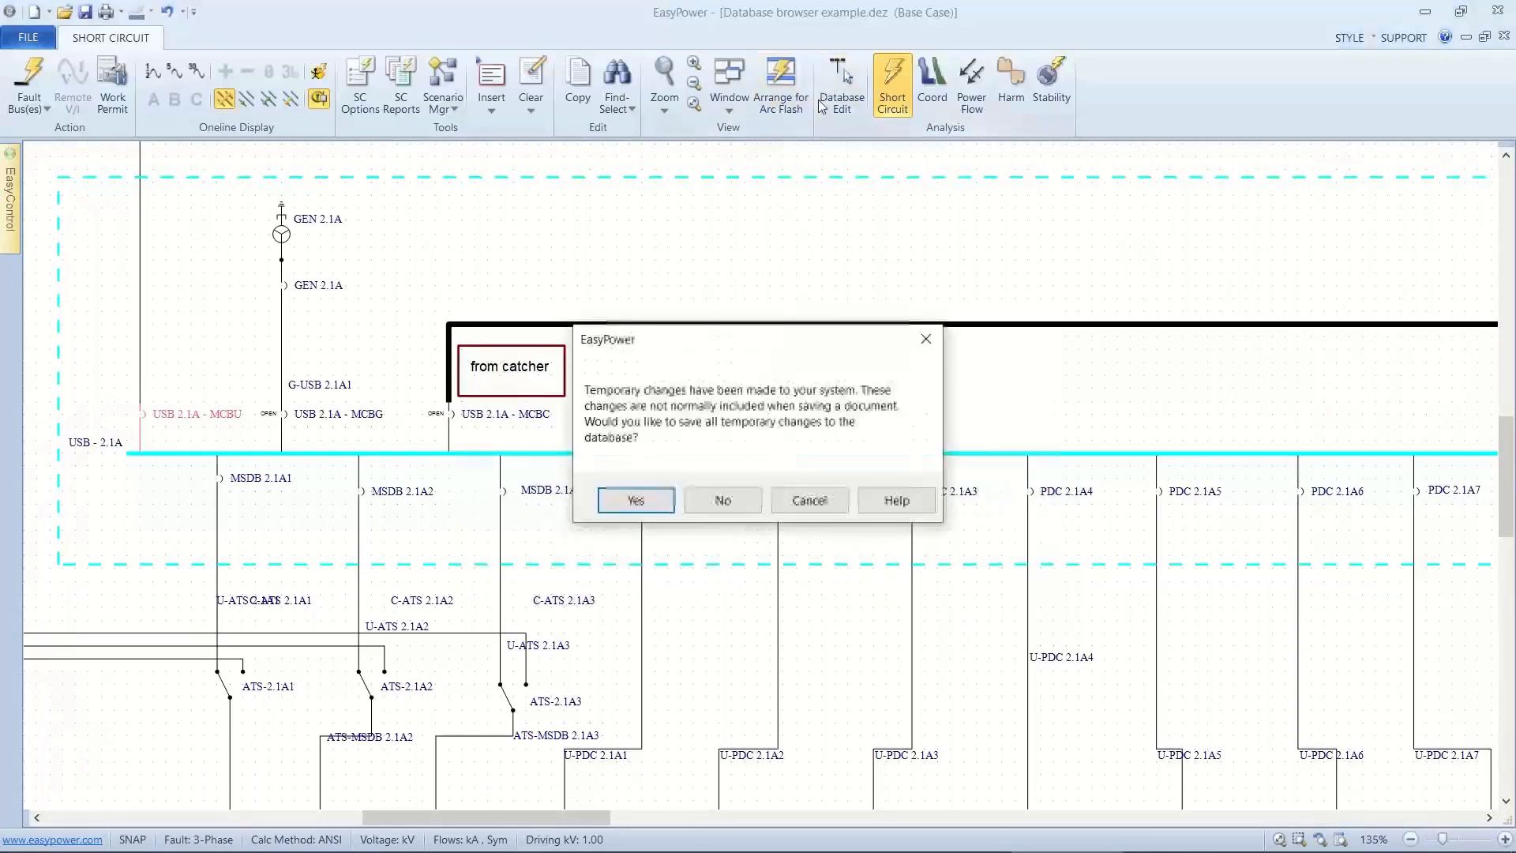
click(635, 498)
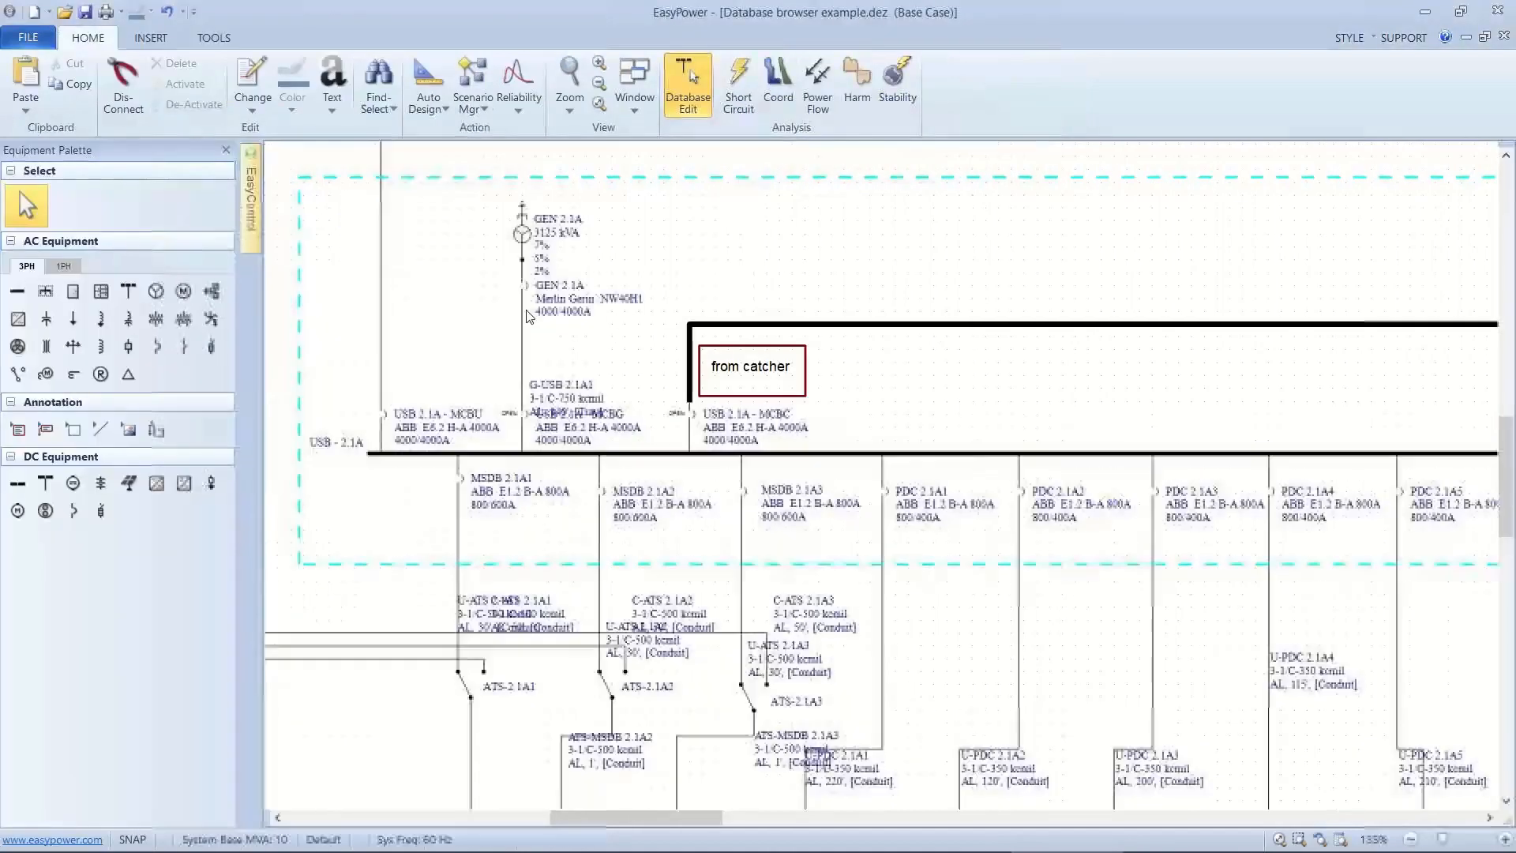
click(484, 107)
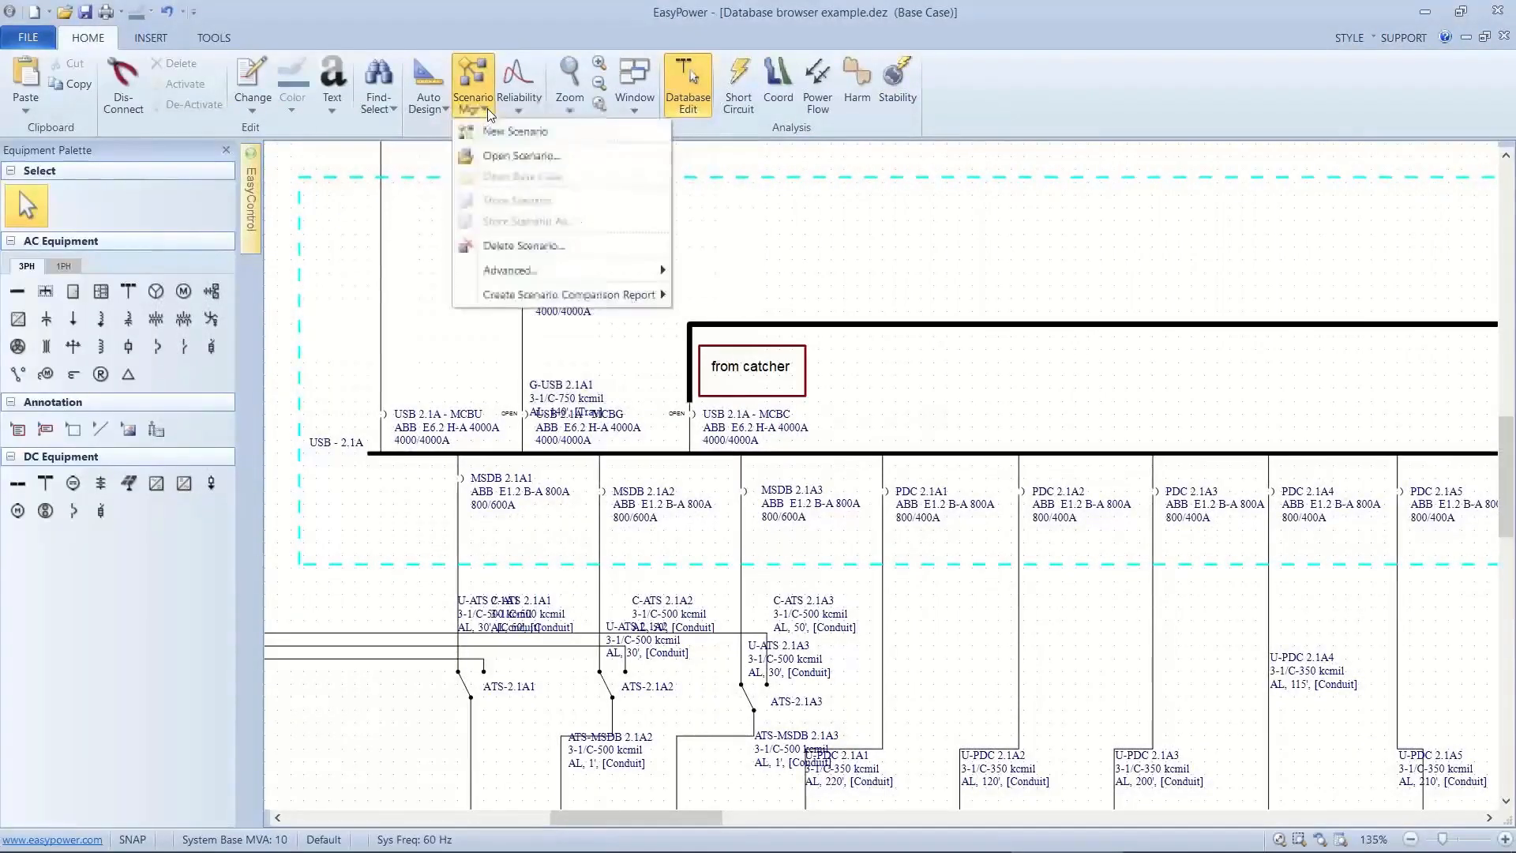
click(487, 157)
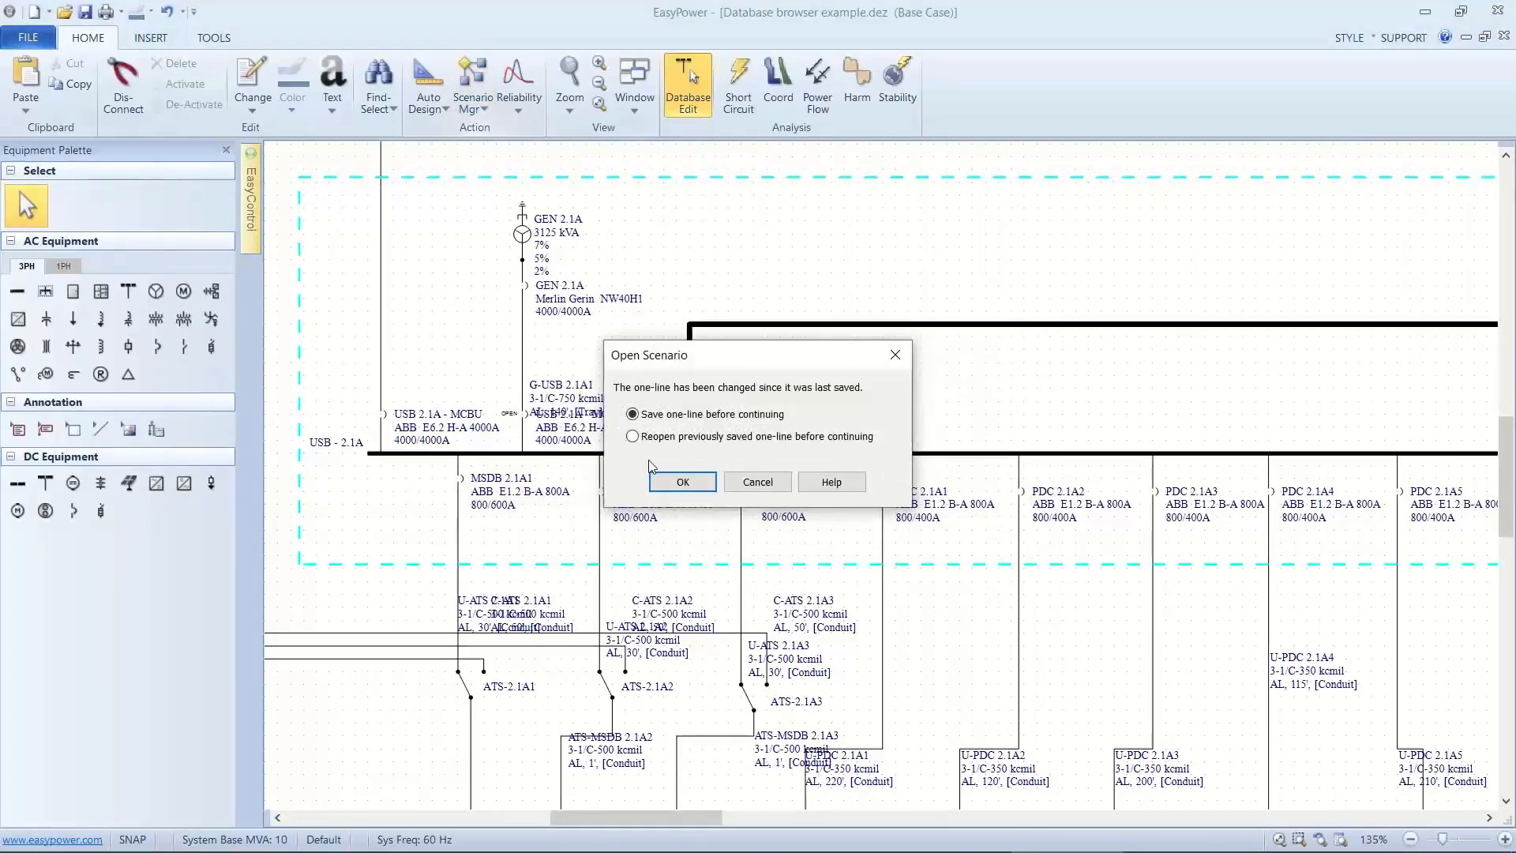
click(636, 436)
click(666, 479)
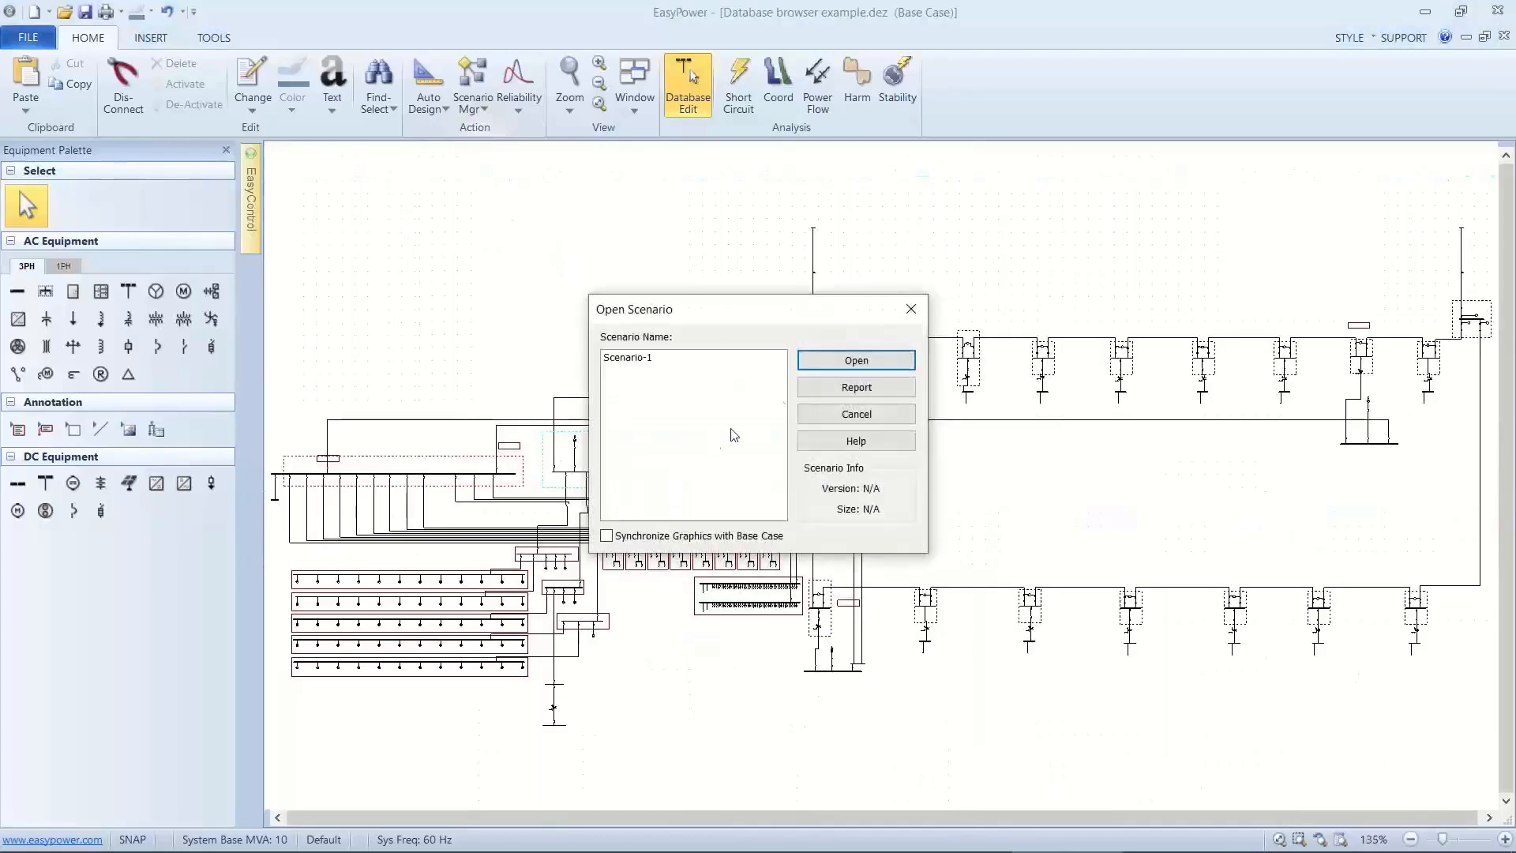
click(912, 317)
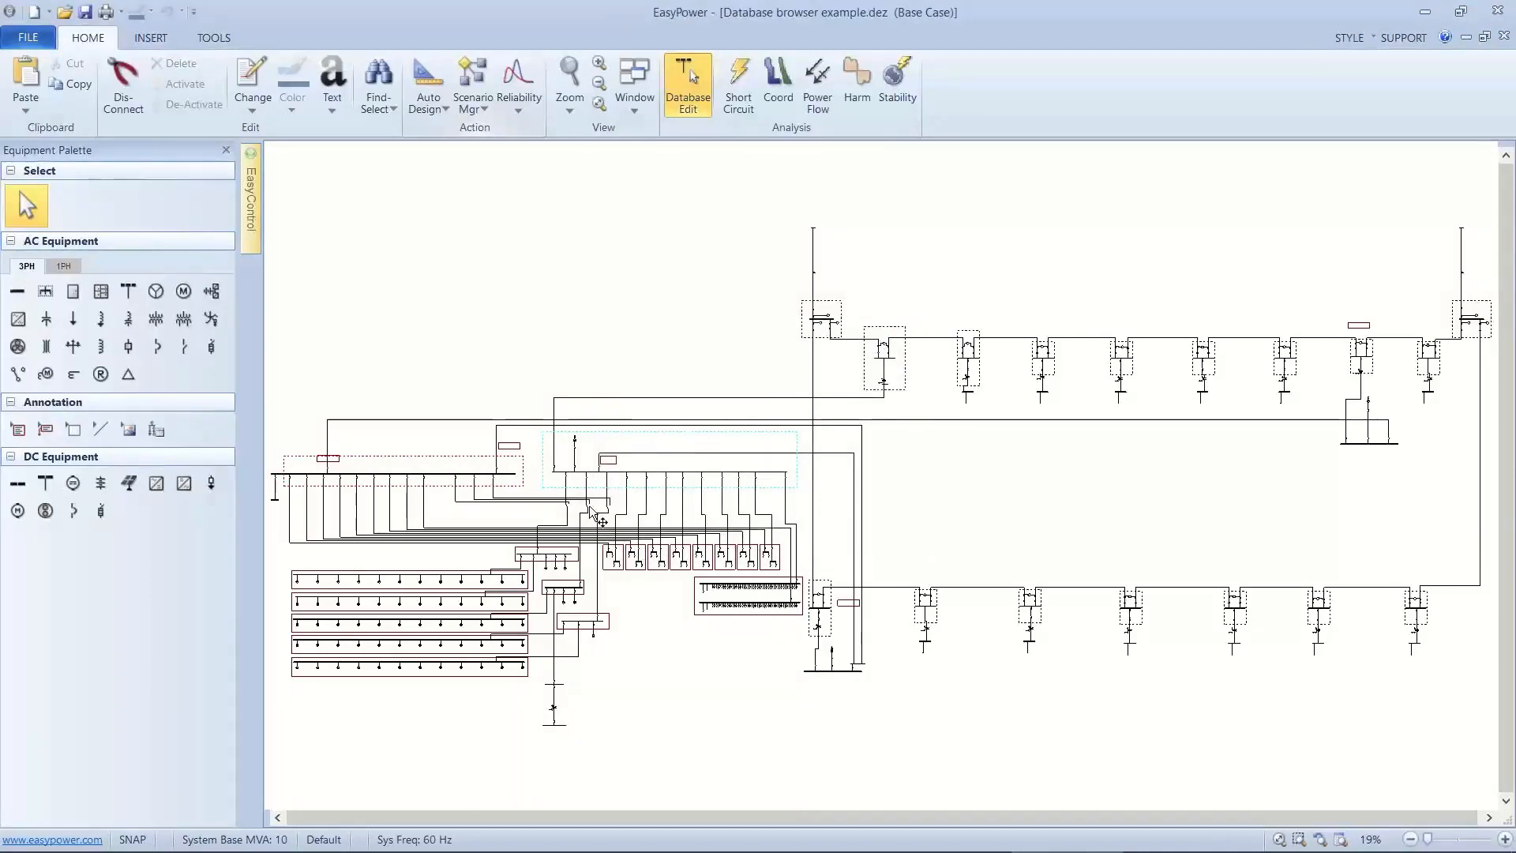
Examine the two dashed switchboard areas and their downstream feeders on the reopened one-line.
scroll(600, 505, up, 3)
scroll(591, 512, up, 2)
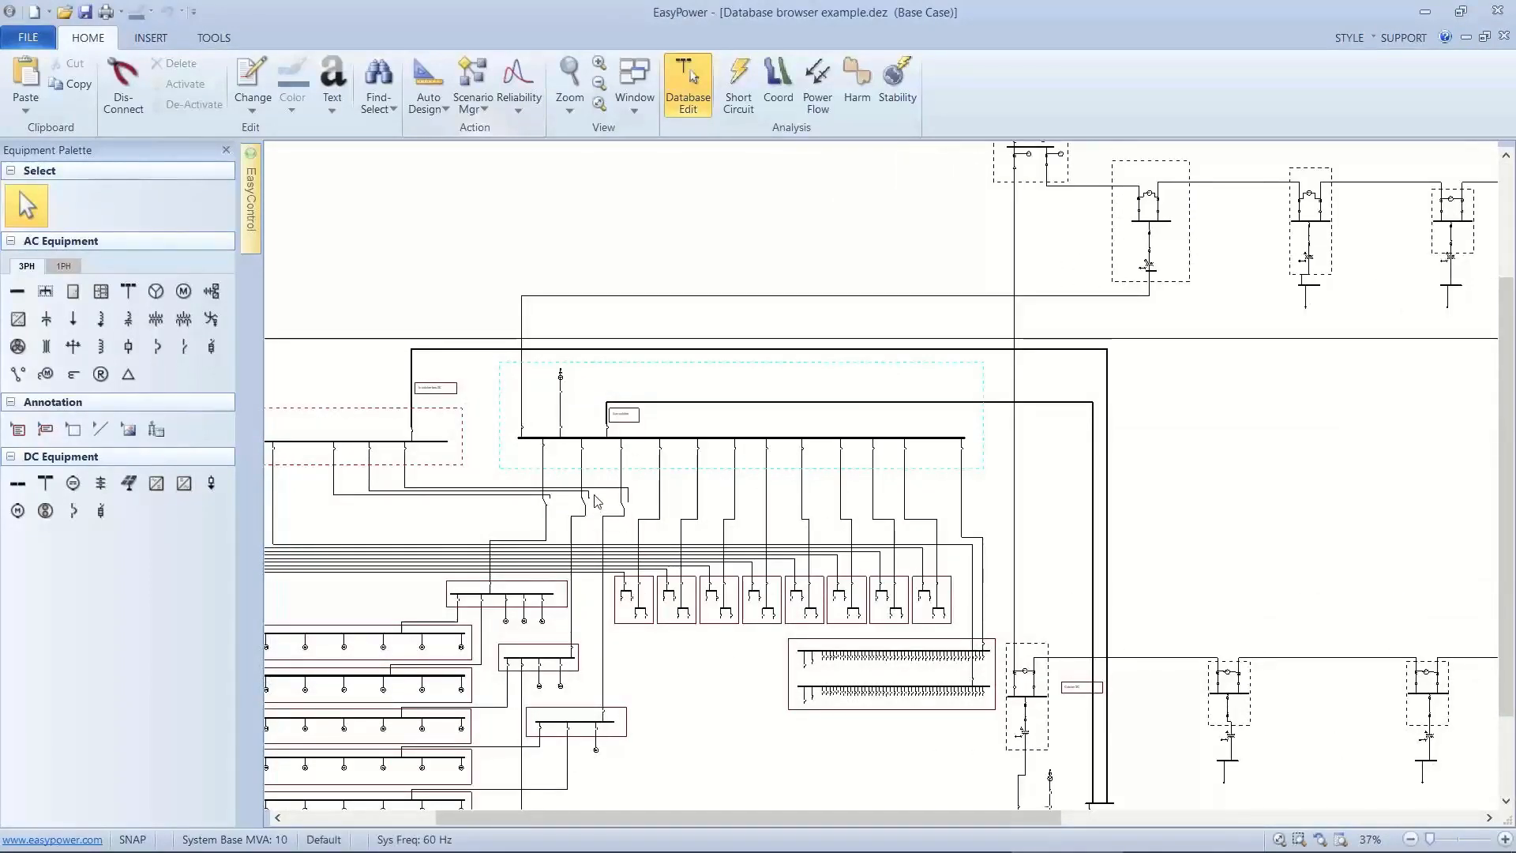
scroll(624, 473, down, 2)
scroll(624, 474, left, 2)
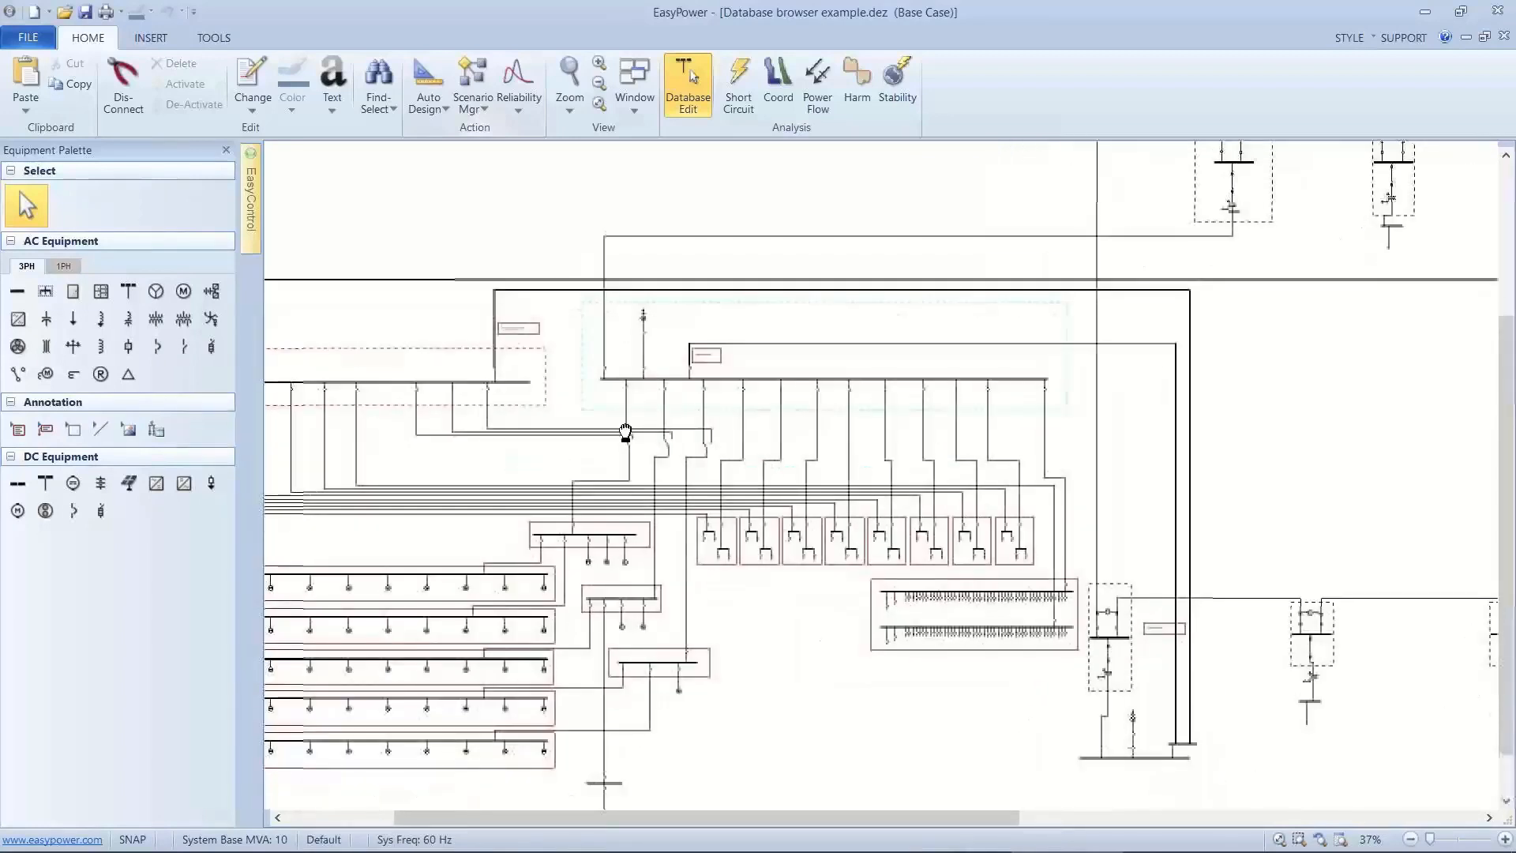
scroll(545, 427, up, 2)
scroll(544, 426, left, 3)
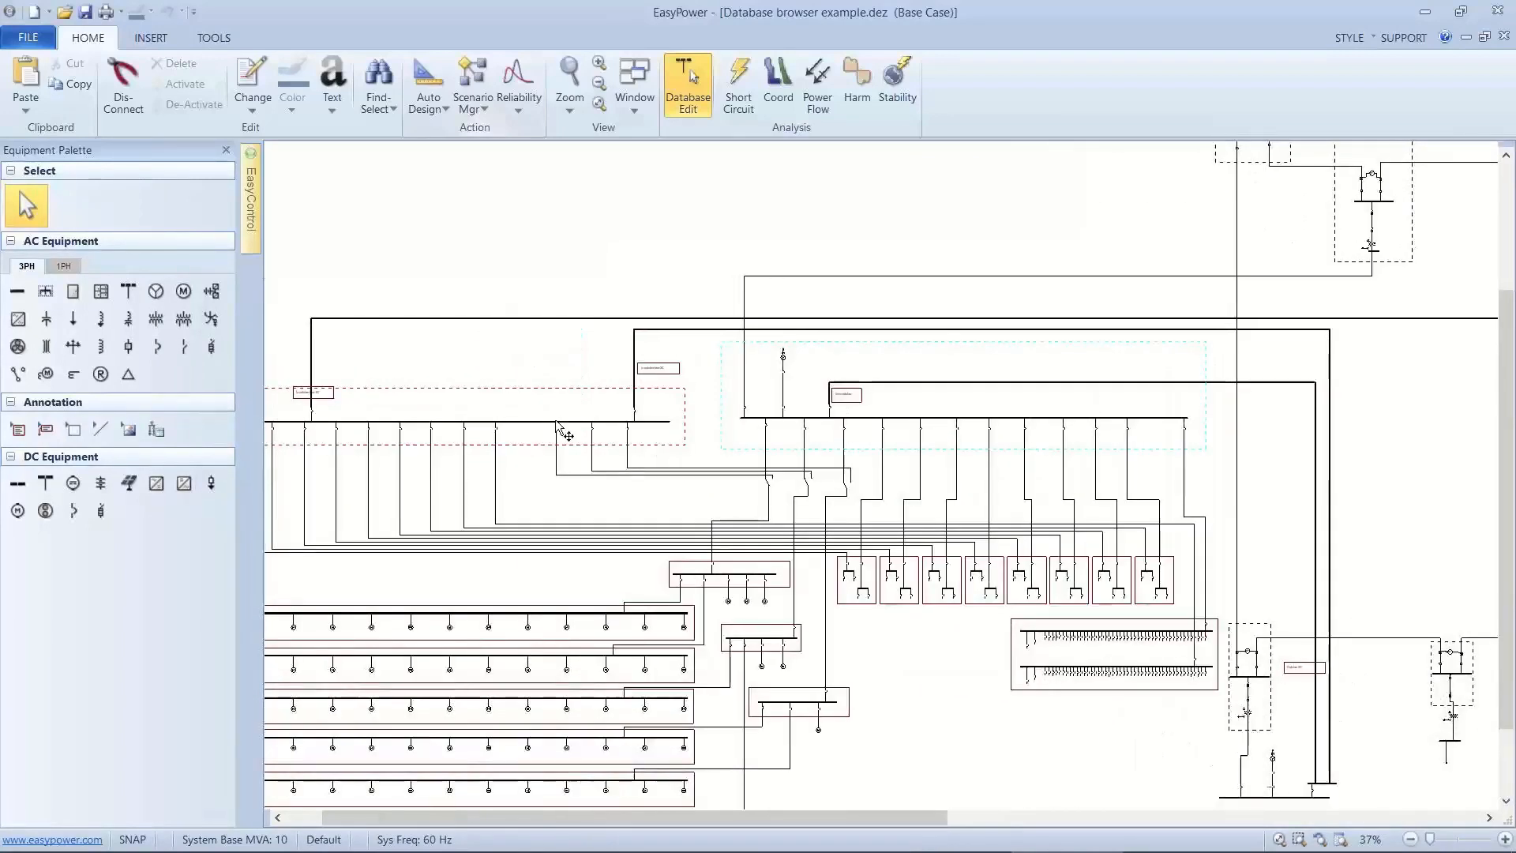
scroll(532, 419, left, 1)
scroll(553, 395, down, 1)
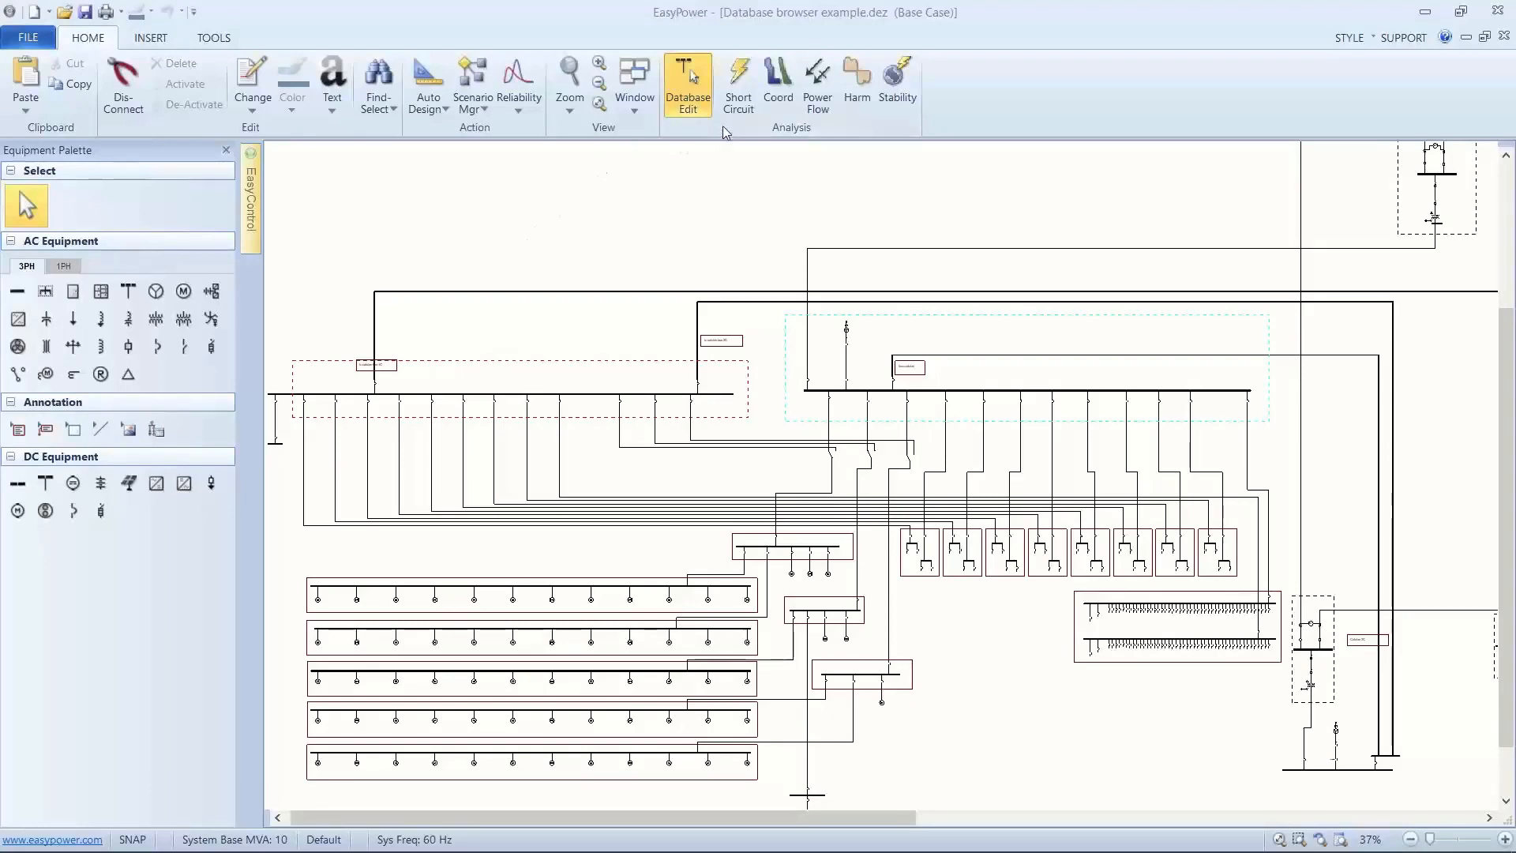
Review the equipment duty threshold in the control settings of the short circuit options, and accept the dialog.
click(736, 87)
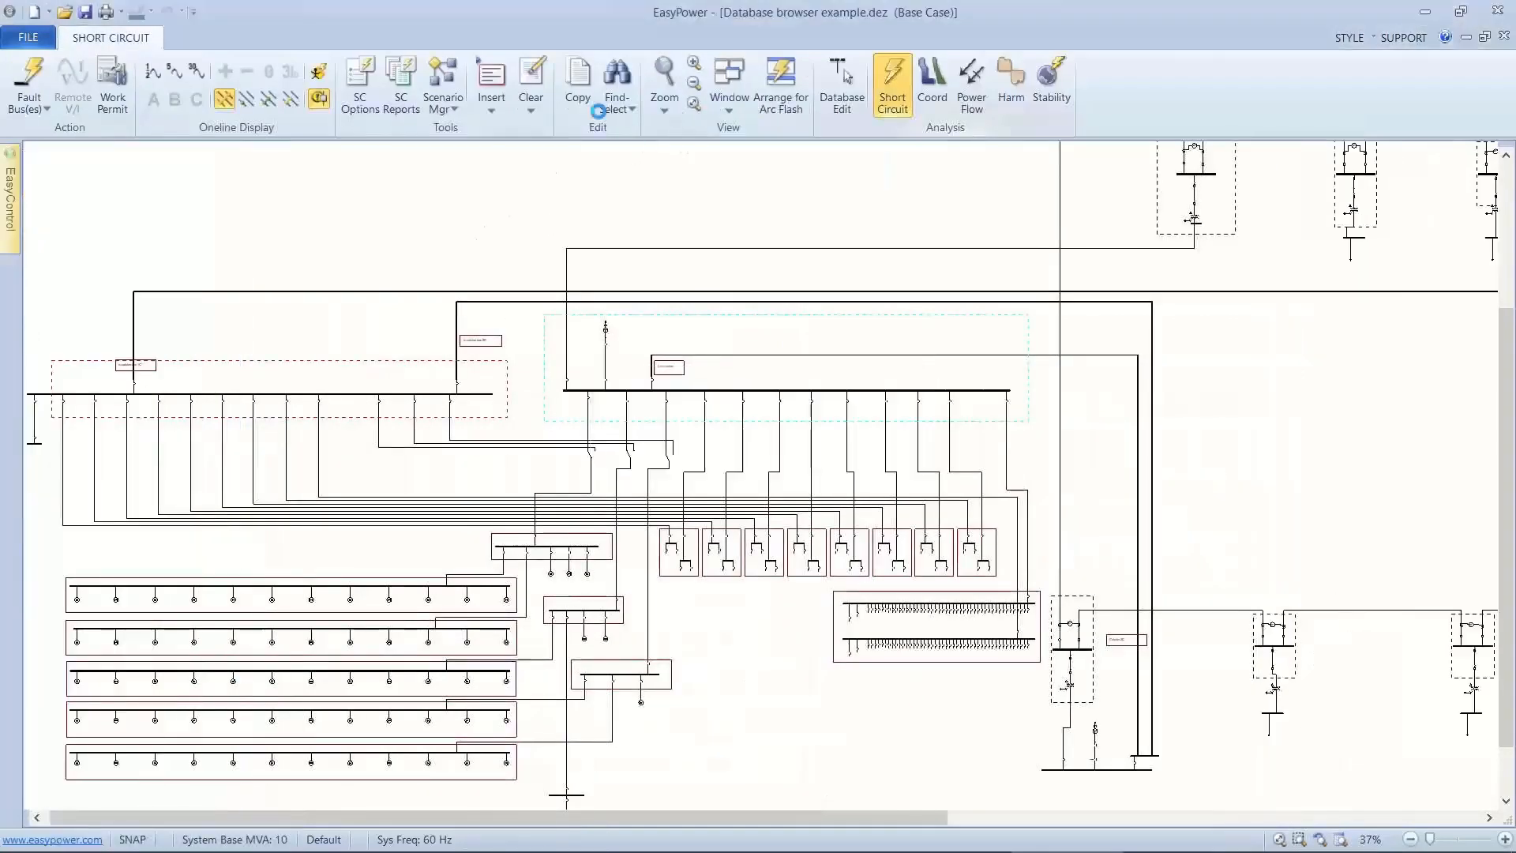
click(362, 89)
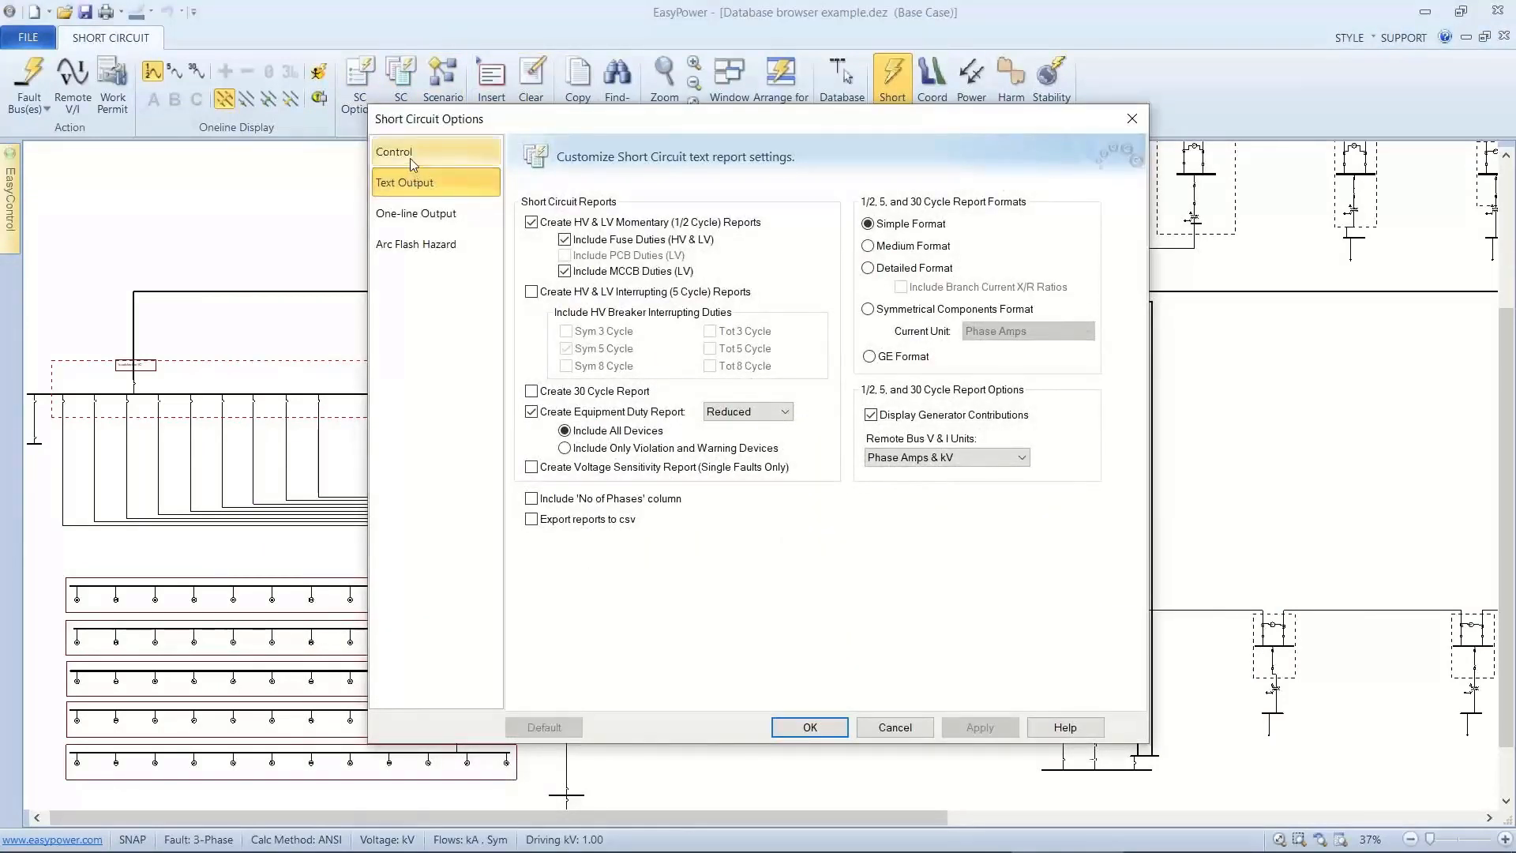
click(410, 158)
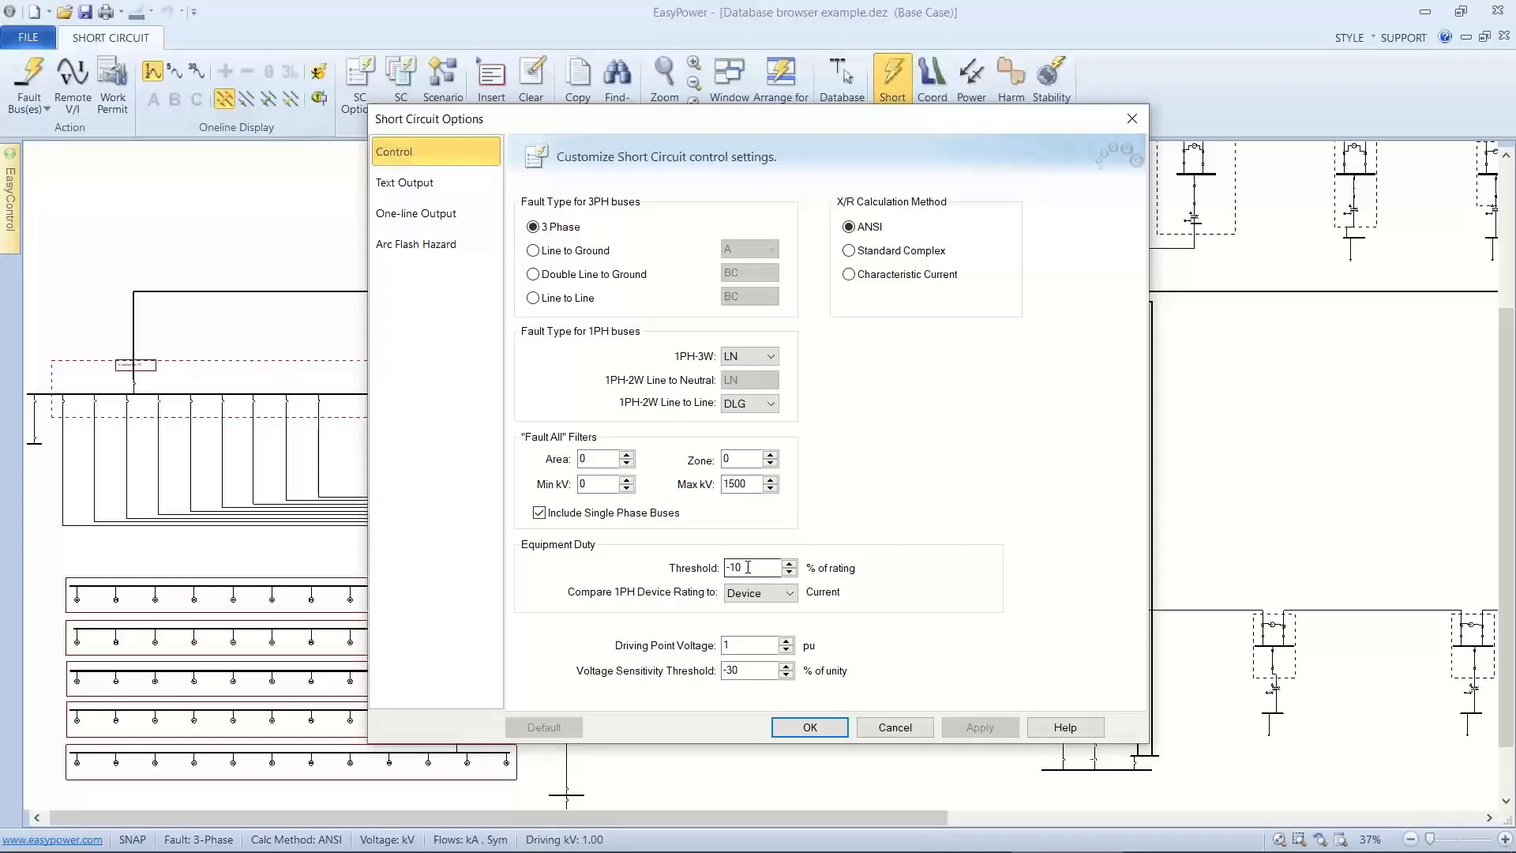
click(781, 722)
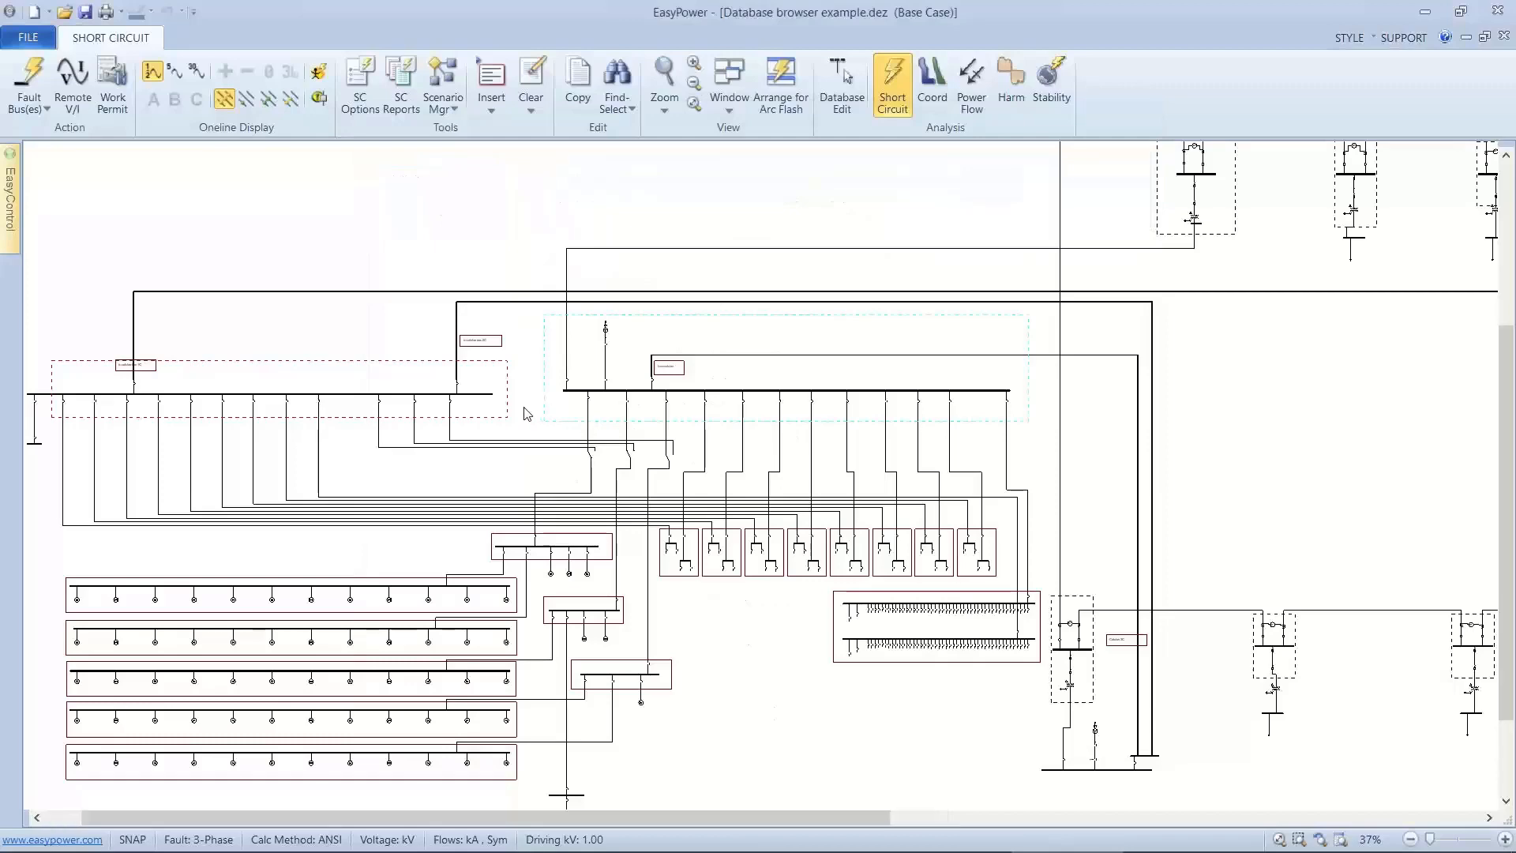
scroll(529, 412, up, 1)
scroll(527, 413, up, 1)
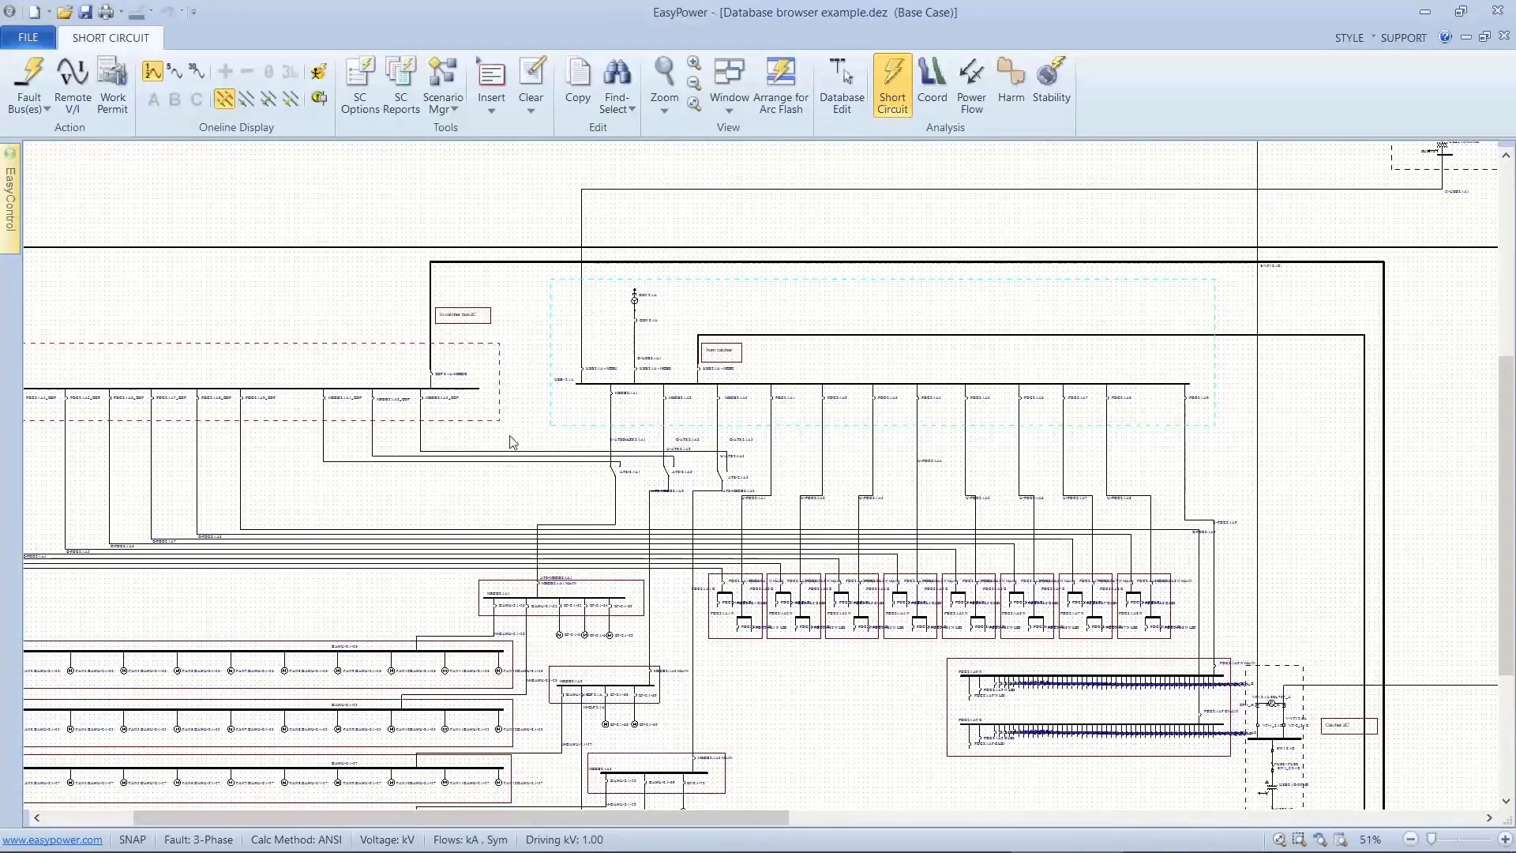
drag(475, 502, 602, 325)
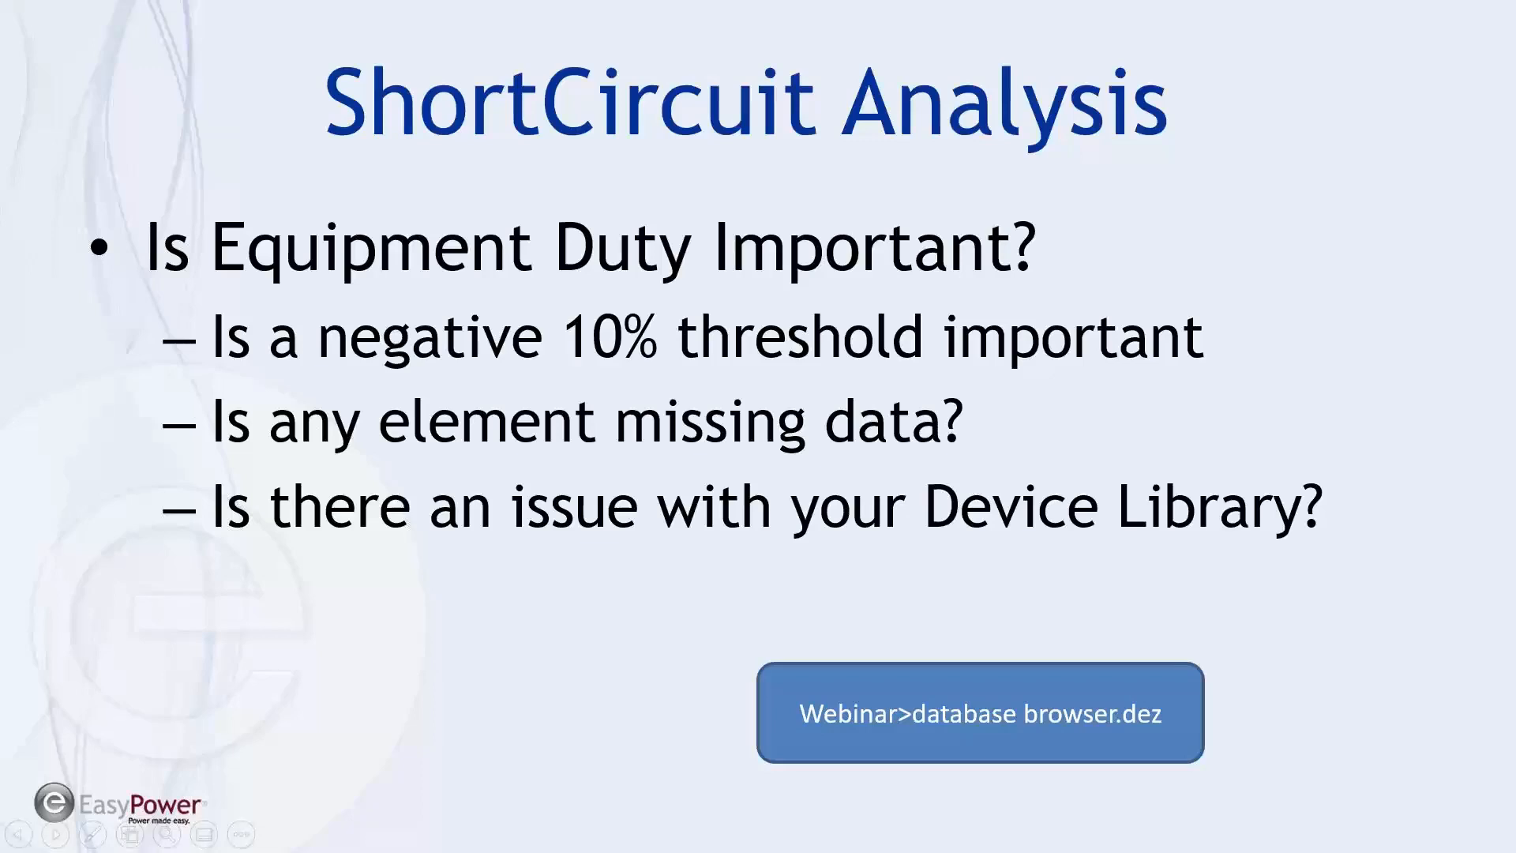
key(Right)
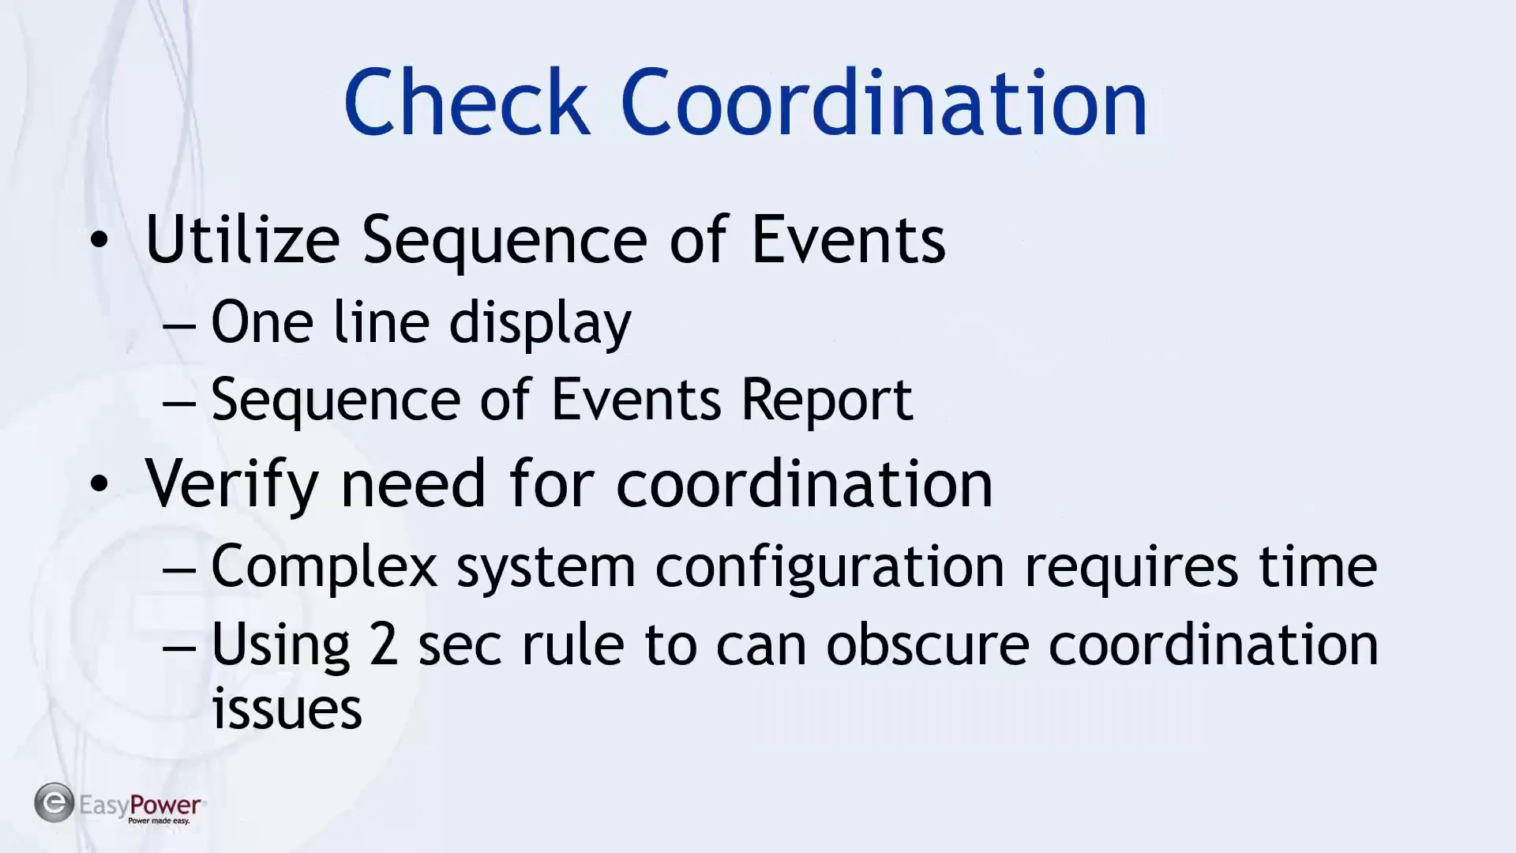
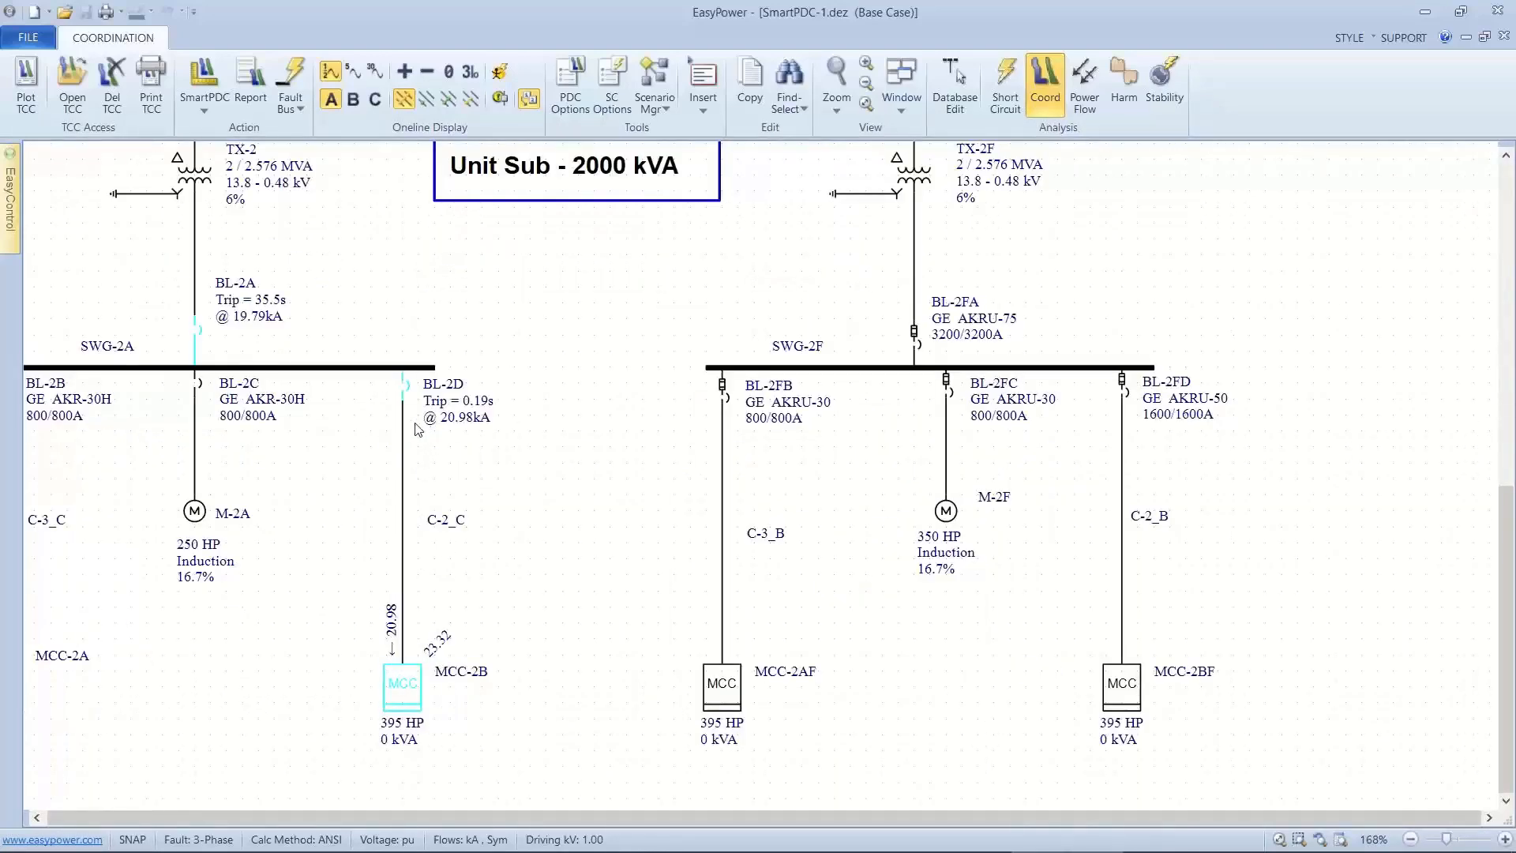
Examine the device trip times along the MCC-2B fault path, from BL-2D through BL-2A and FS-6 up to relay R-6_A.
drag(371, 444, 377, 455)
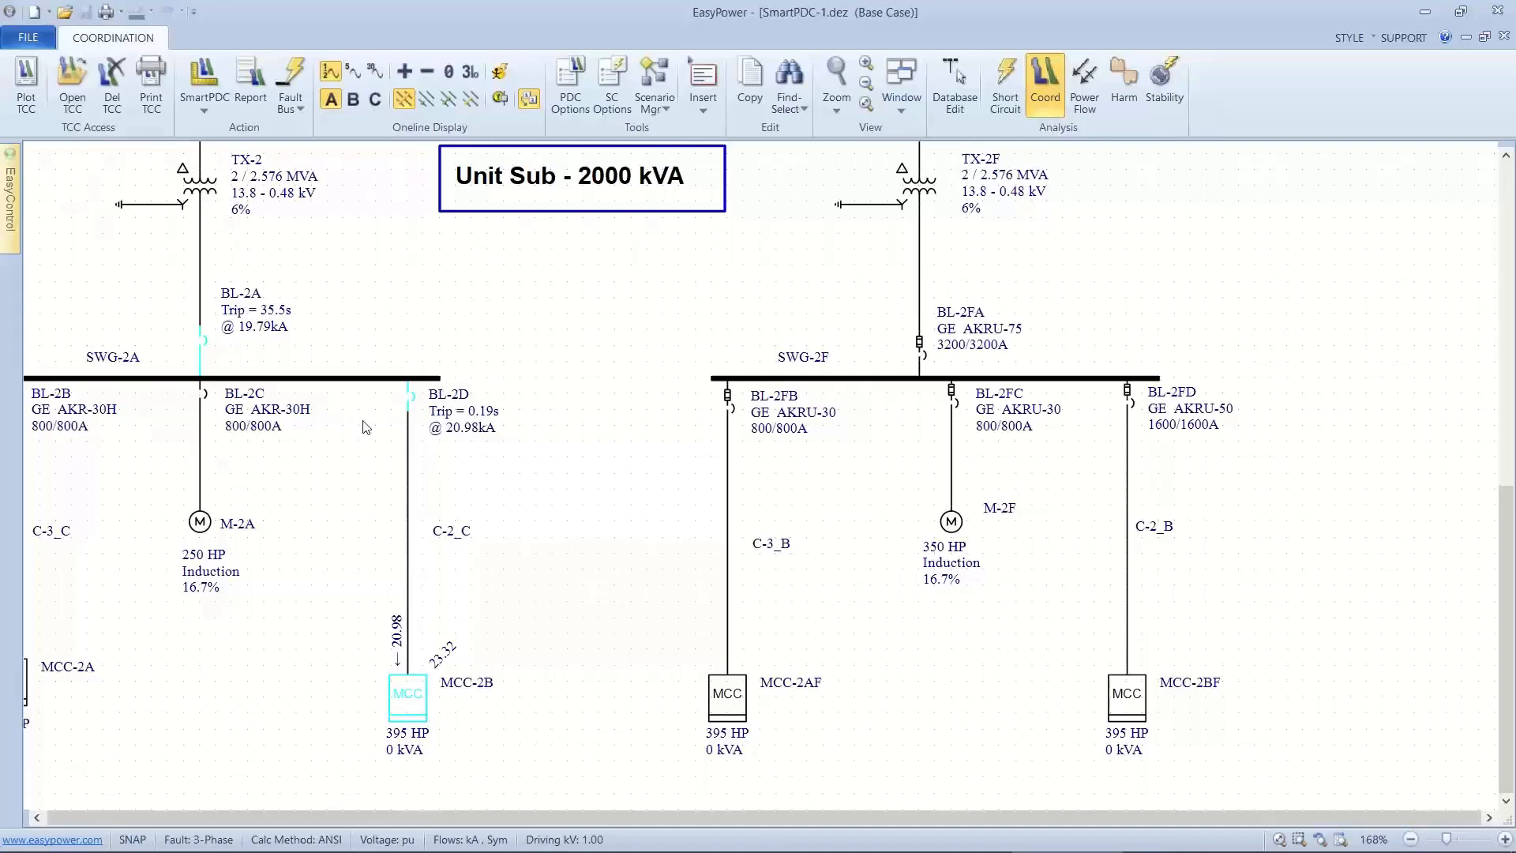
drag(358, 431, 550, 621)
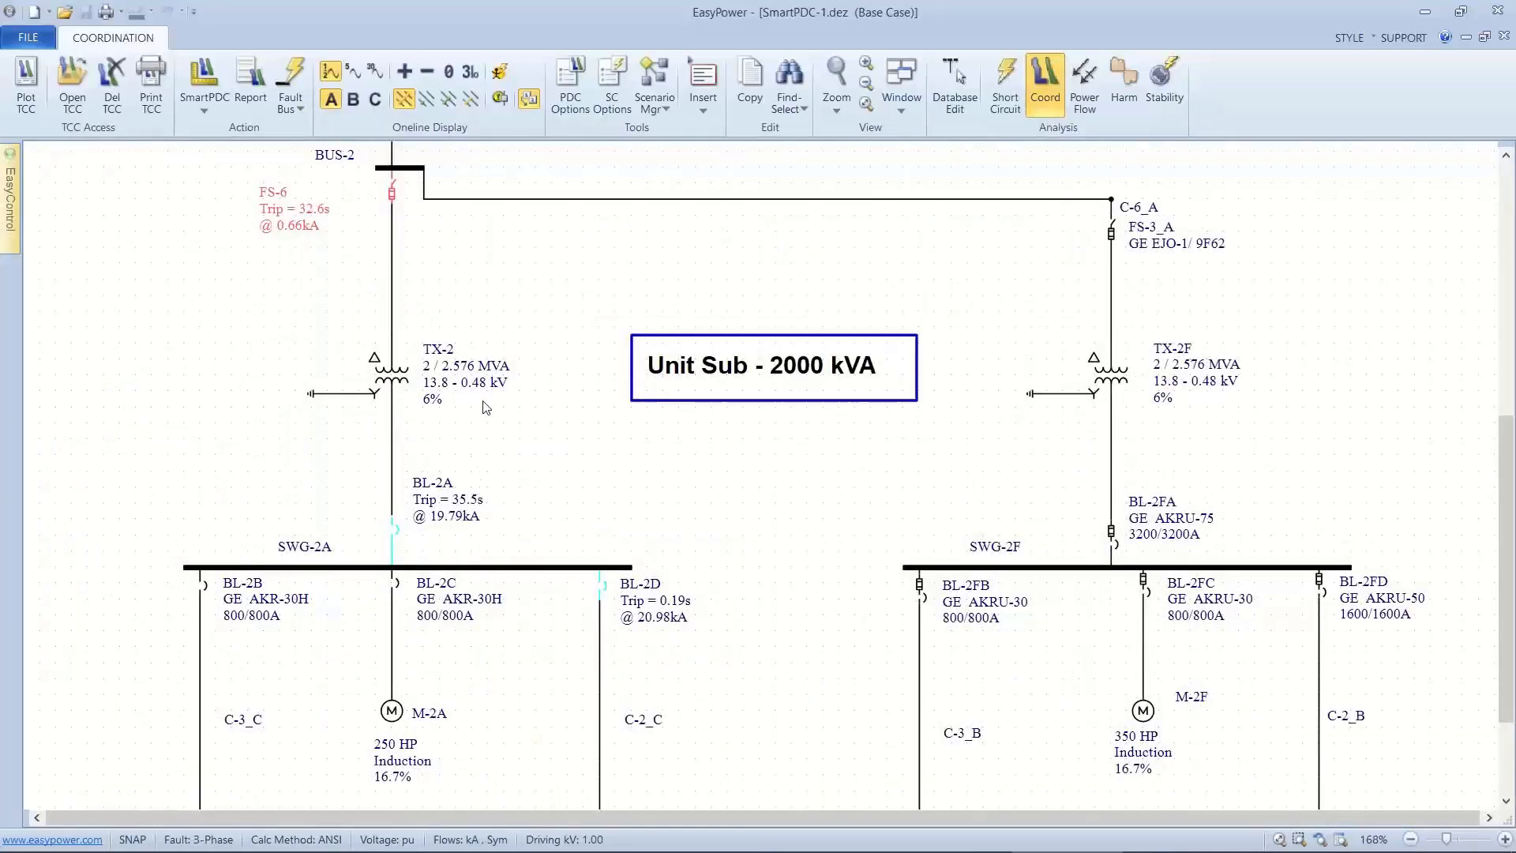
scroll(424, 295, up, 3)
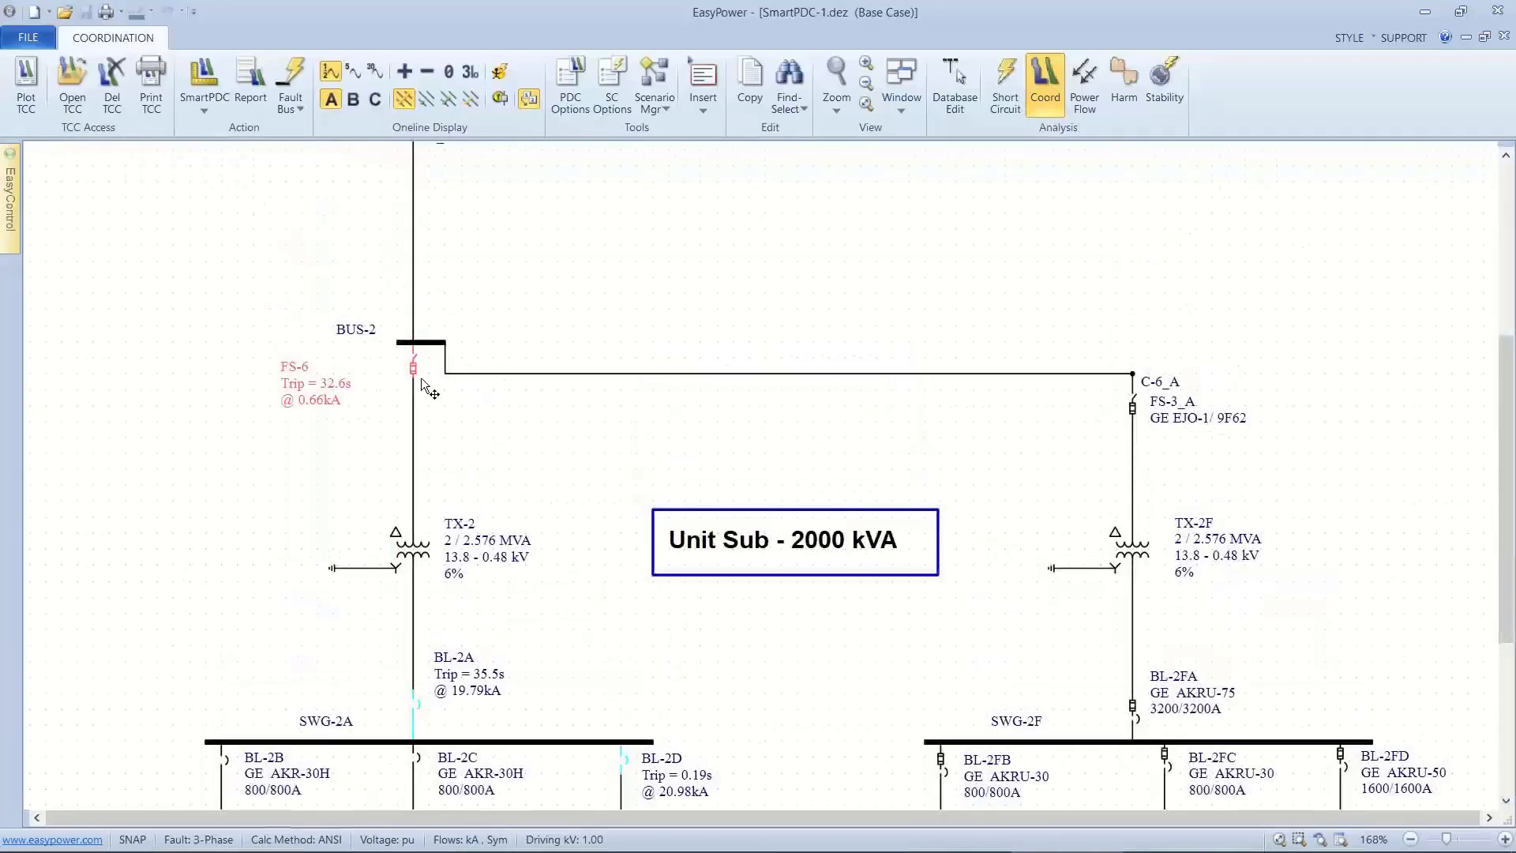
scroll(509, 272, up, 4)
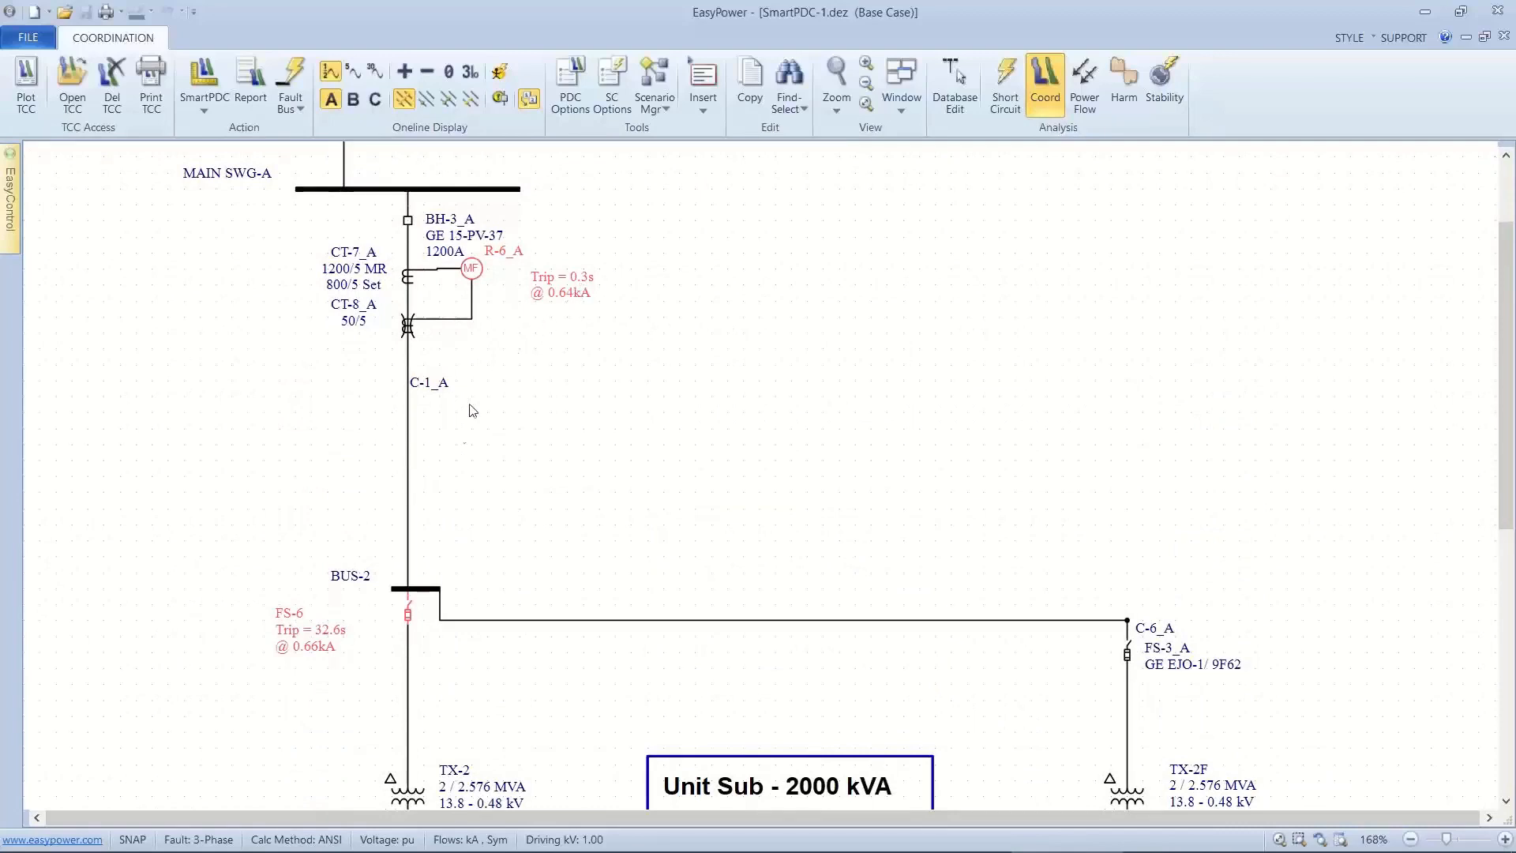
Enable creation of the Sequence of Events Report in the general coordination options and accept the settings.
scroll(459, 490, down, 1)
scroll(460, 496, down, 2)
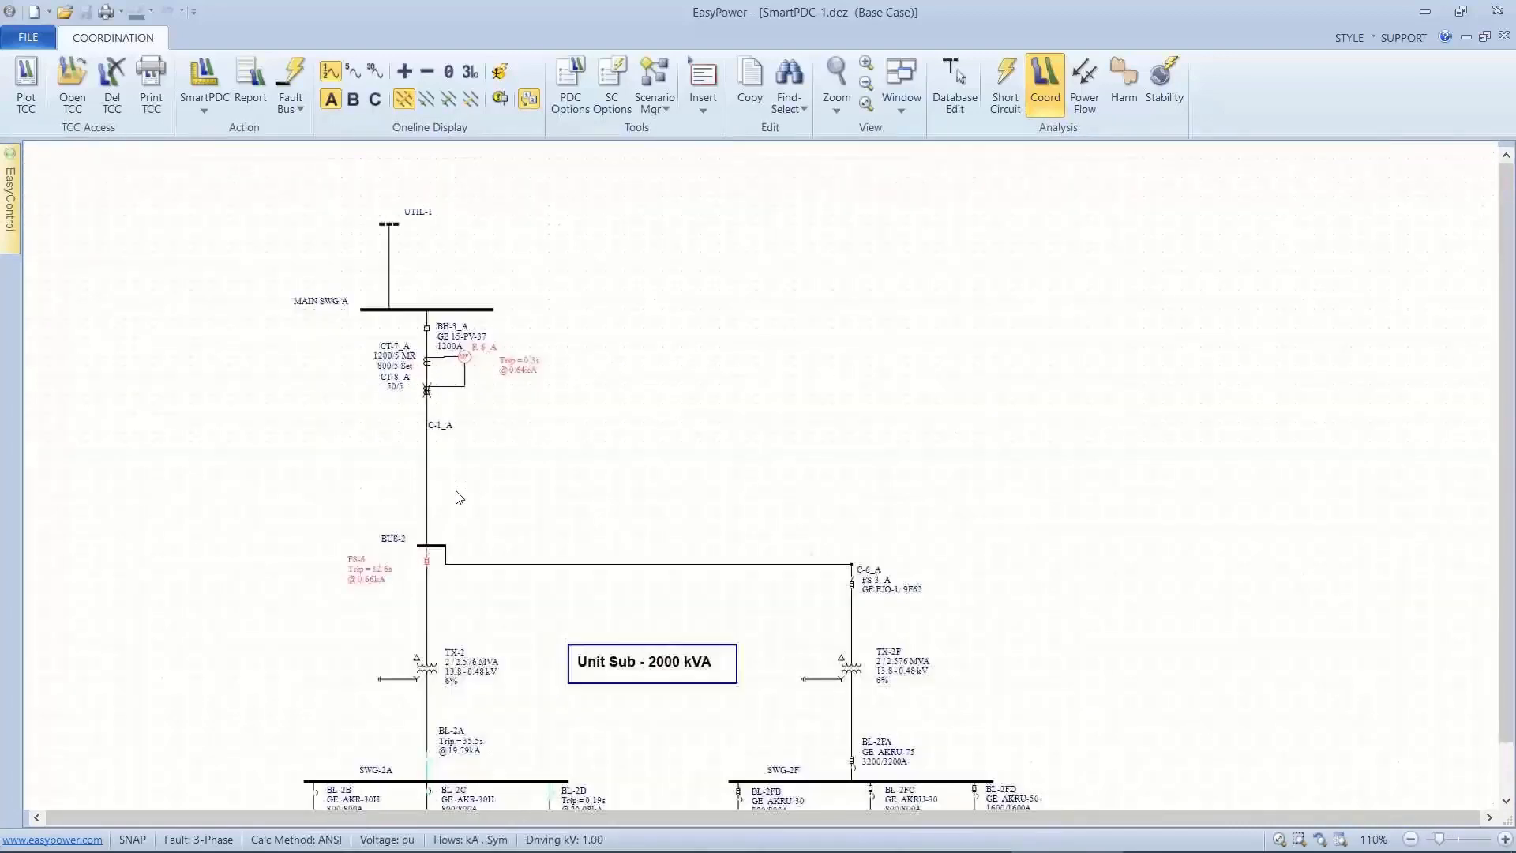
drag(458, 496, 472, 310)
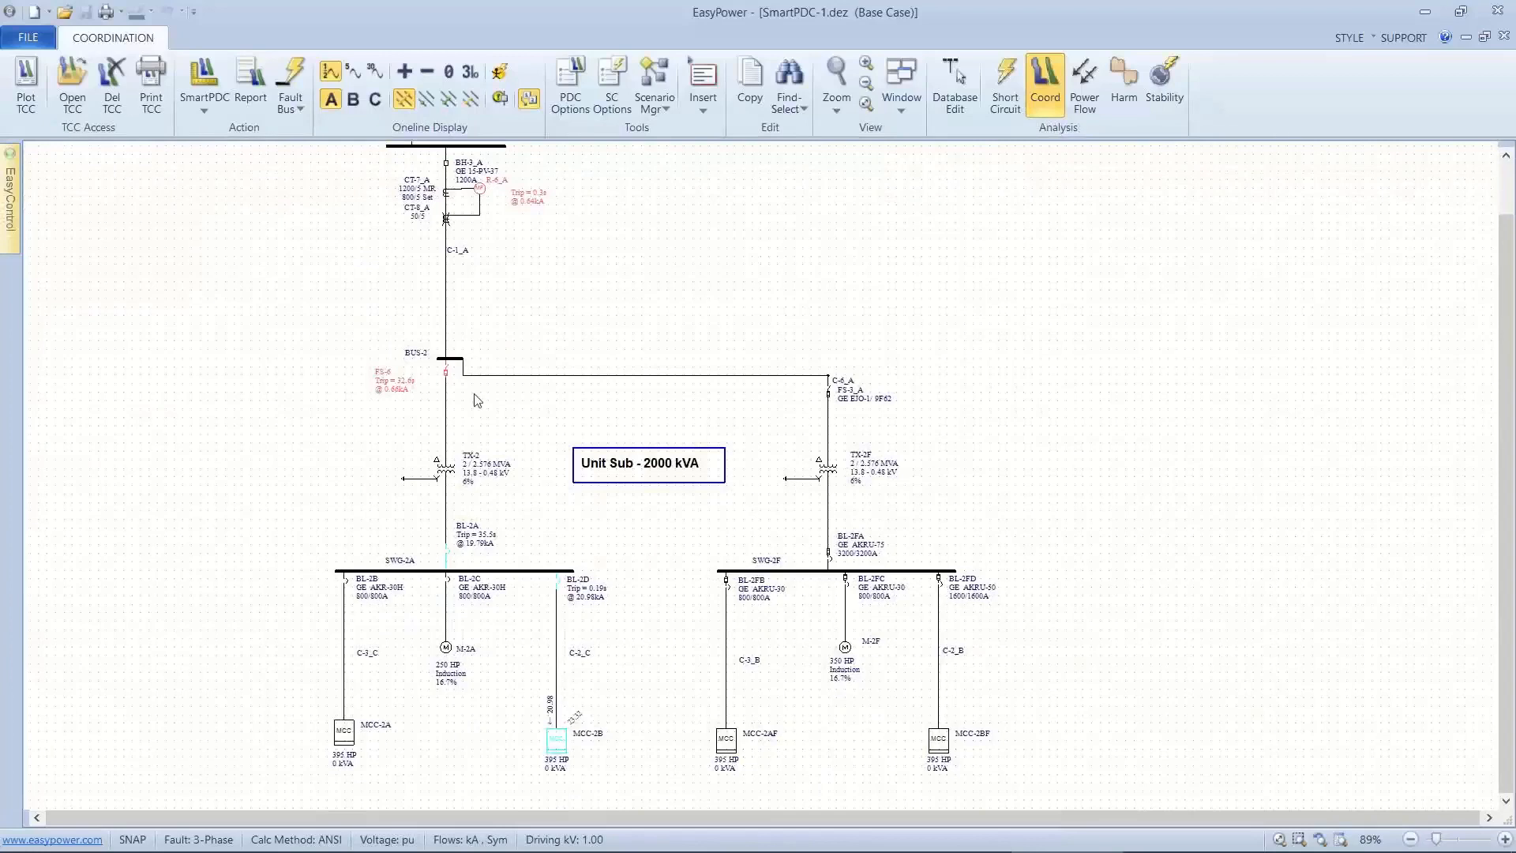
drag(477, 400, 444, 387)
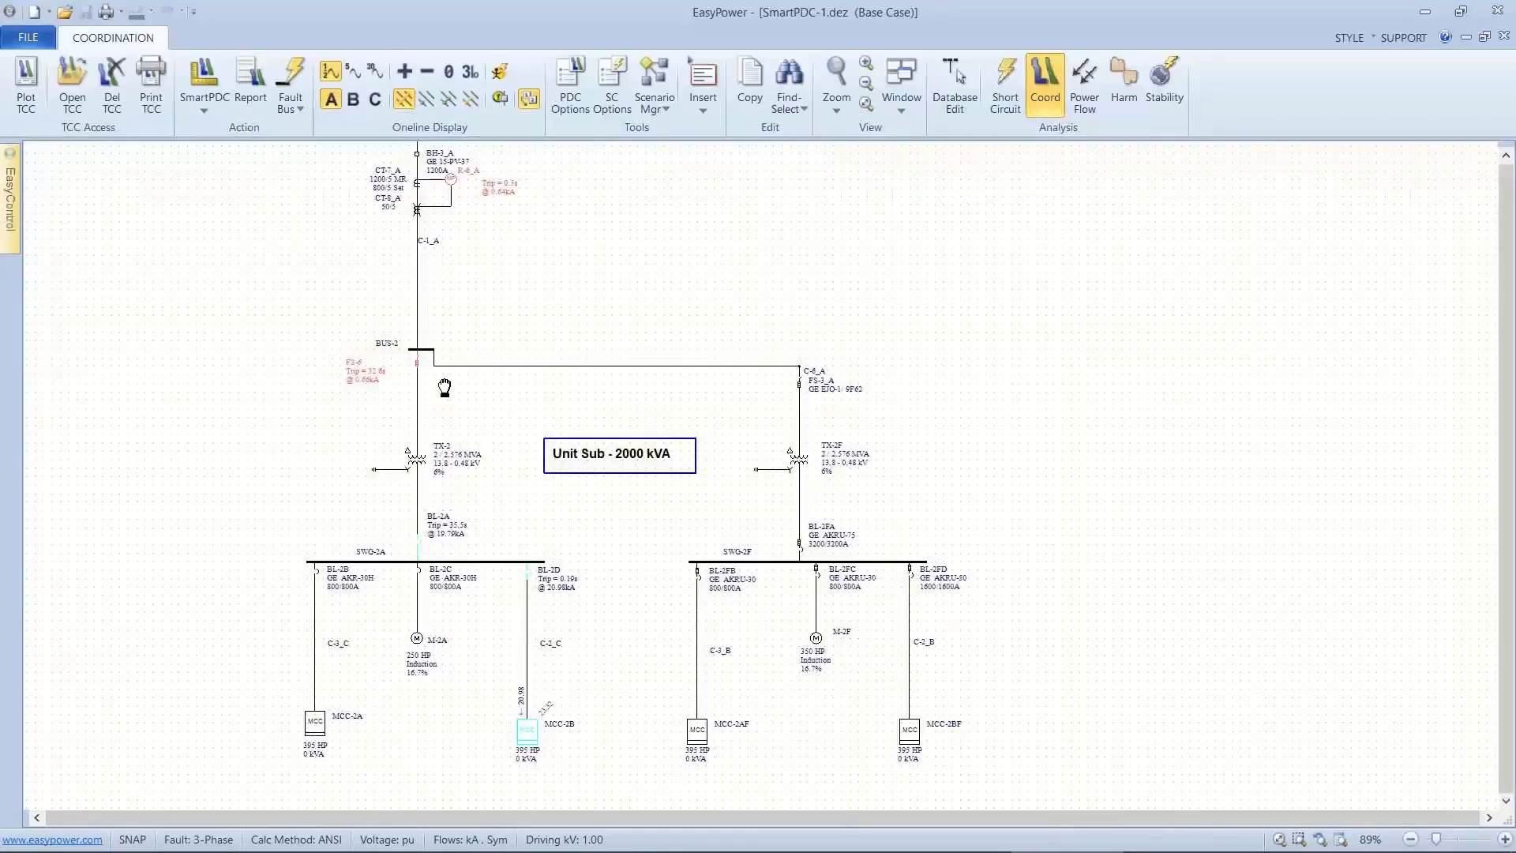
scroll(444, 387, down, 1)
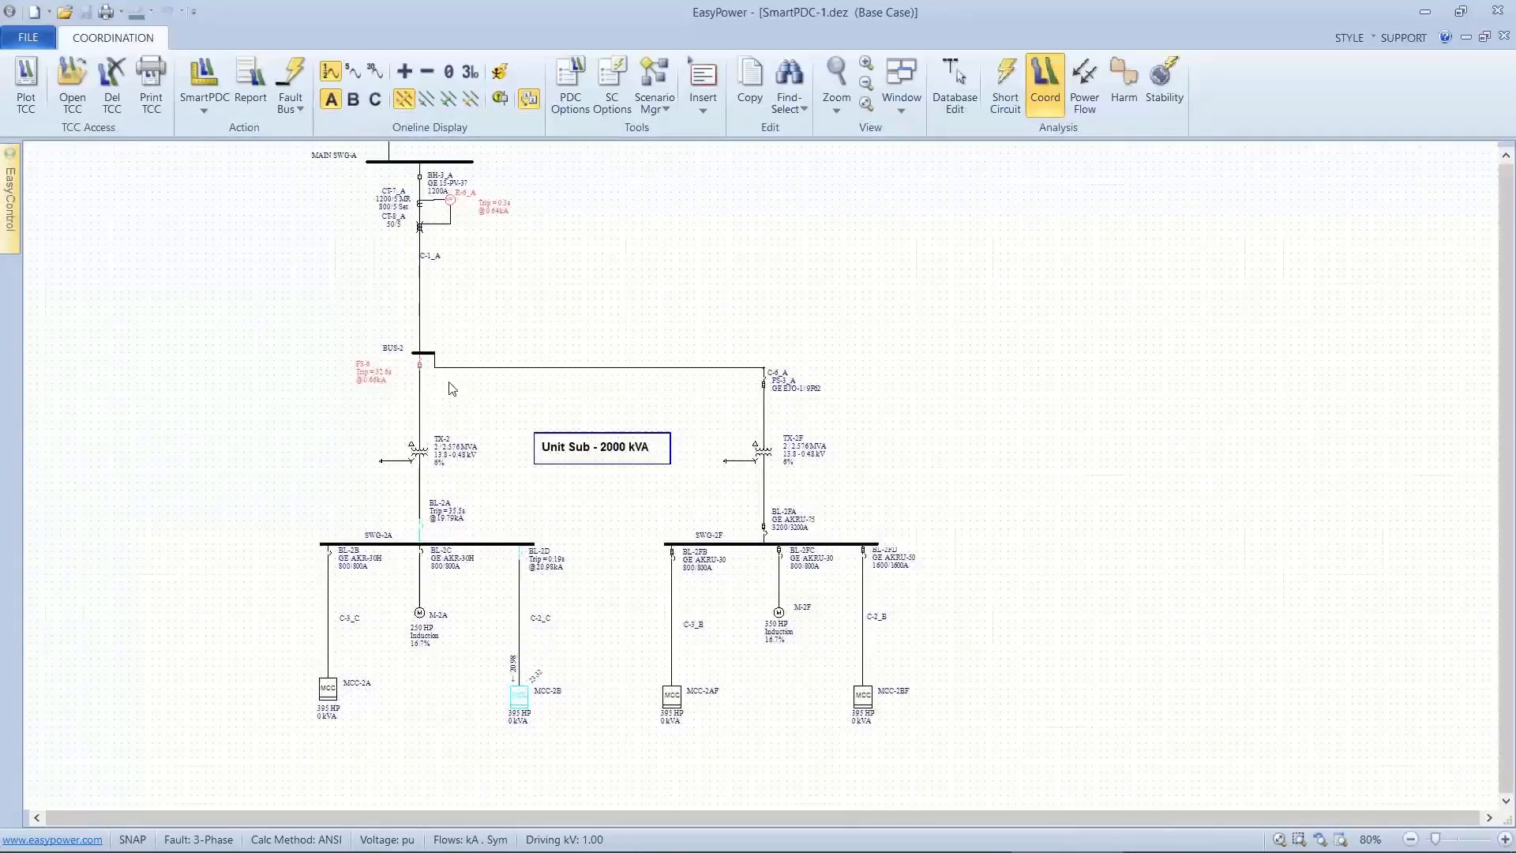
click(571, 97)
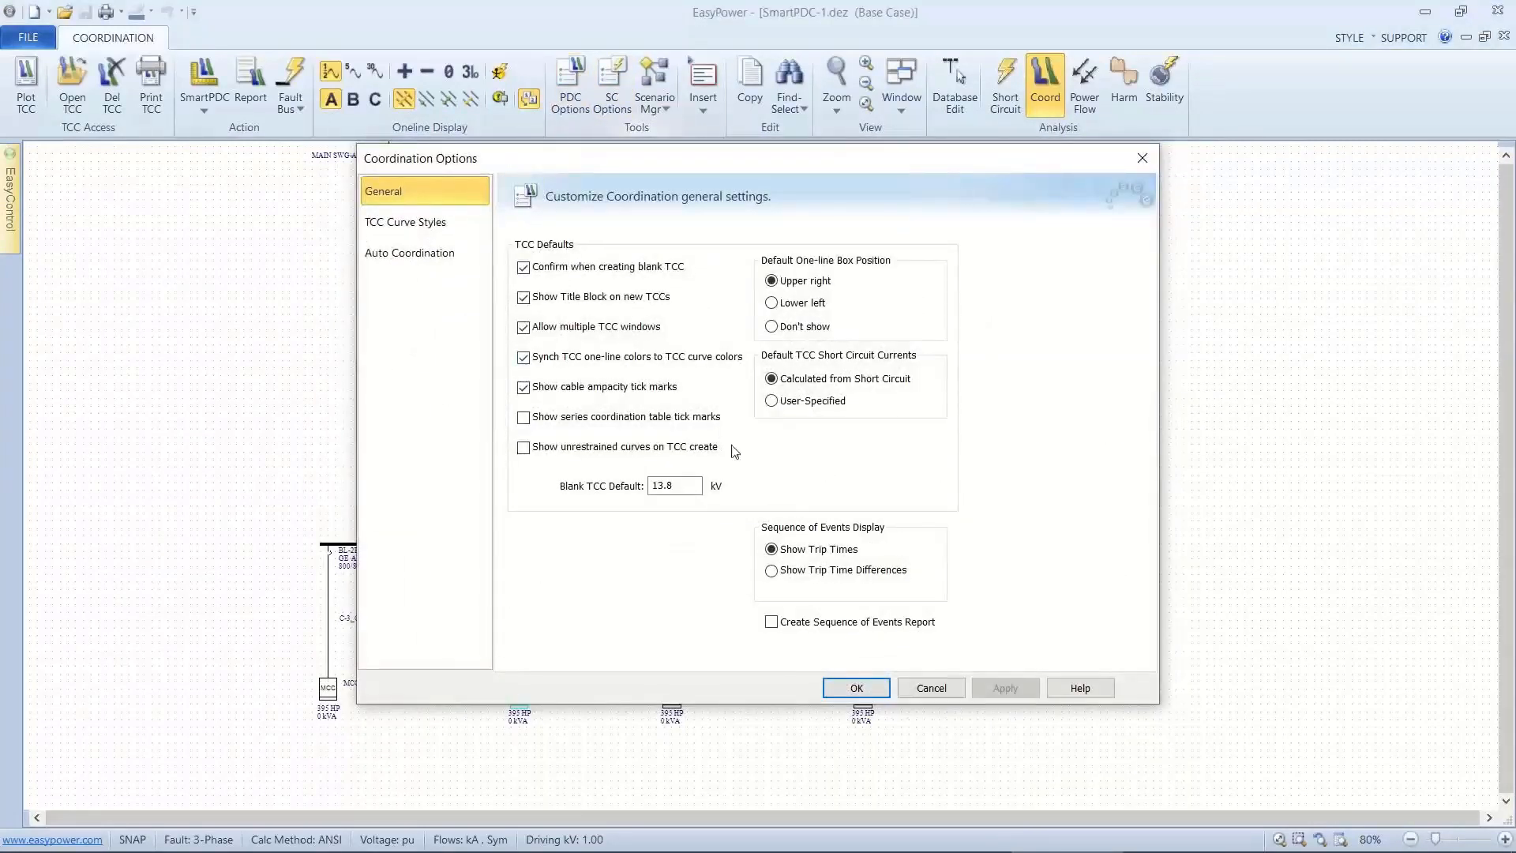
click(770, 622)
click(841, 687)
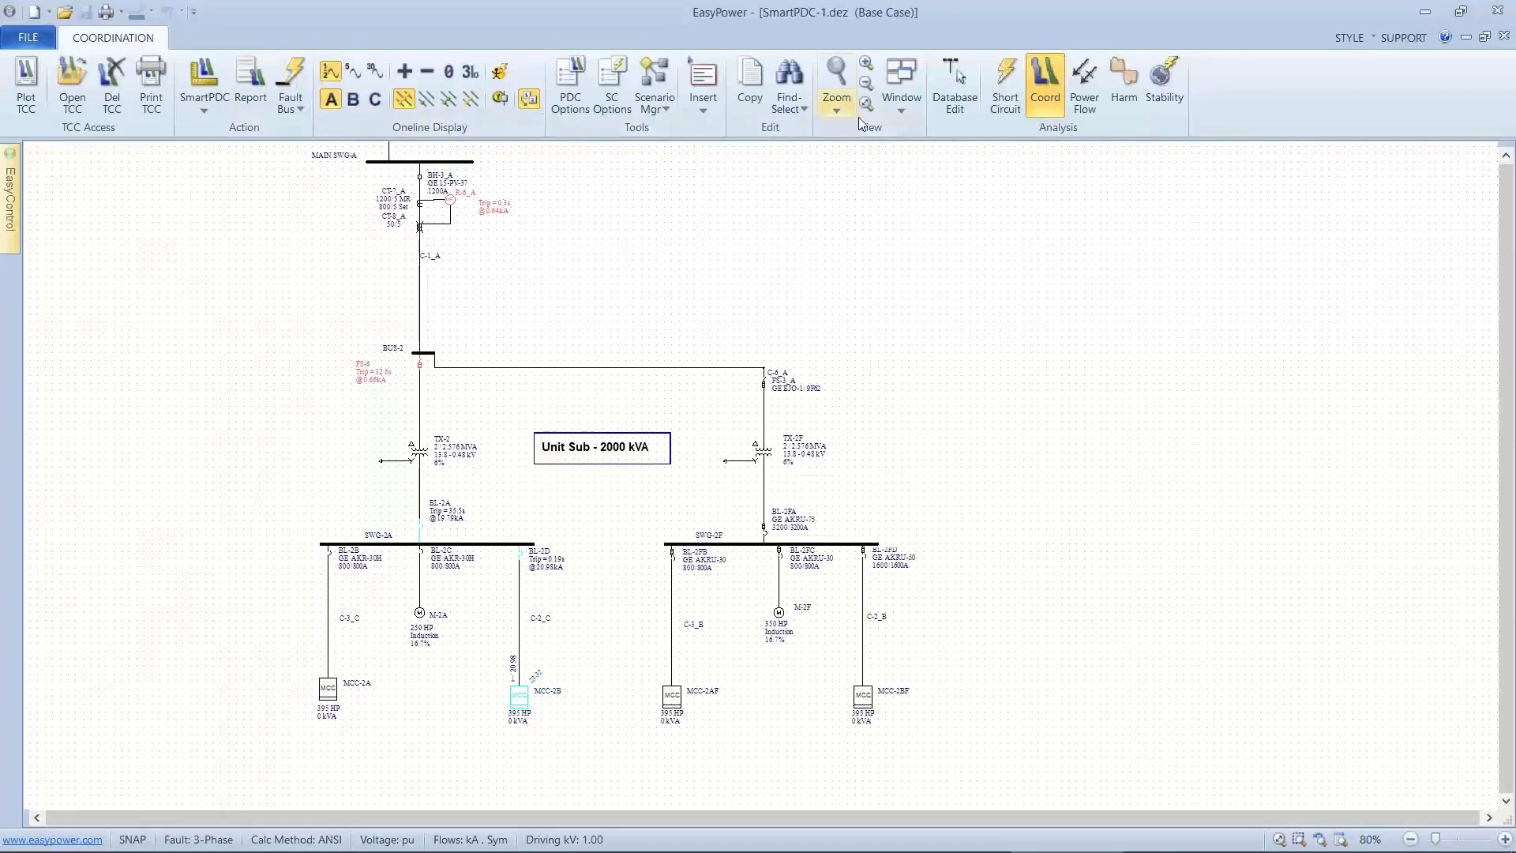
Open the Sequence of Events Report for the MCC-2B fault, review its device coordination table, and close it.
click(898, 110)
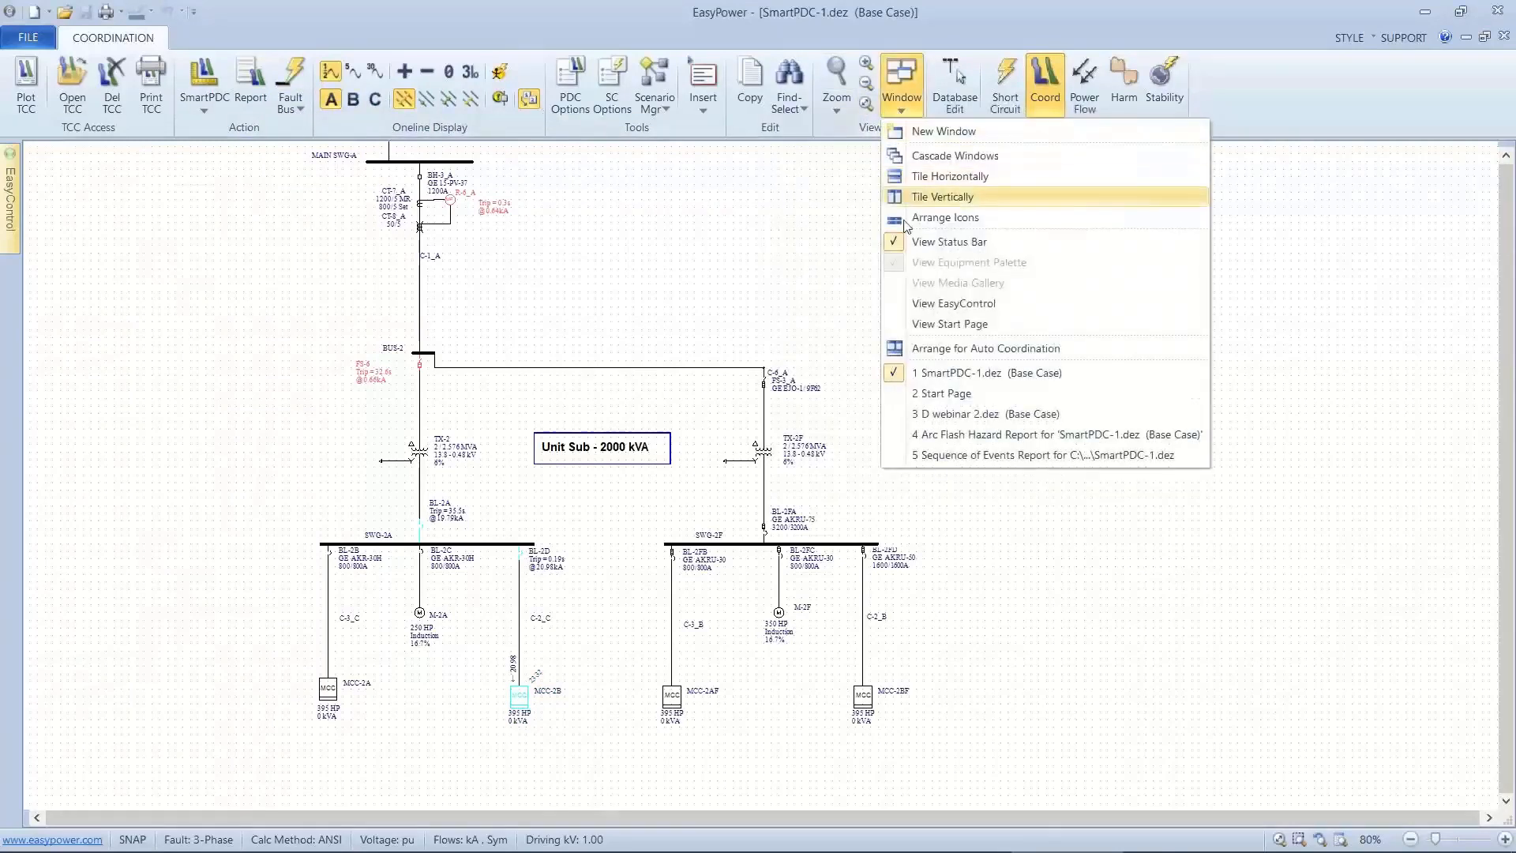
click(926, 456)
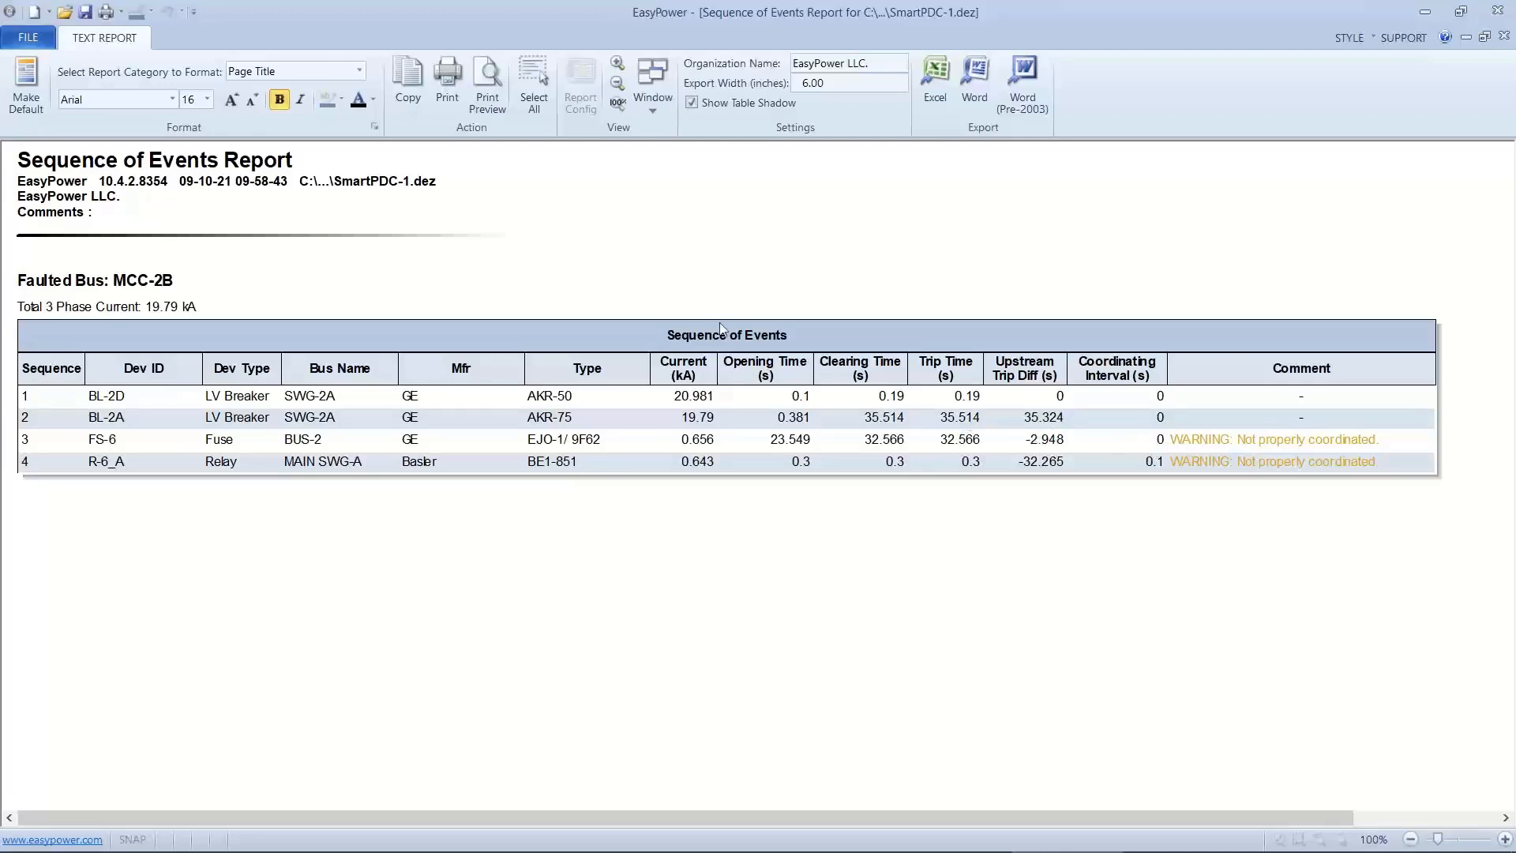
click(27, 37)
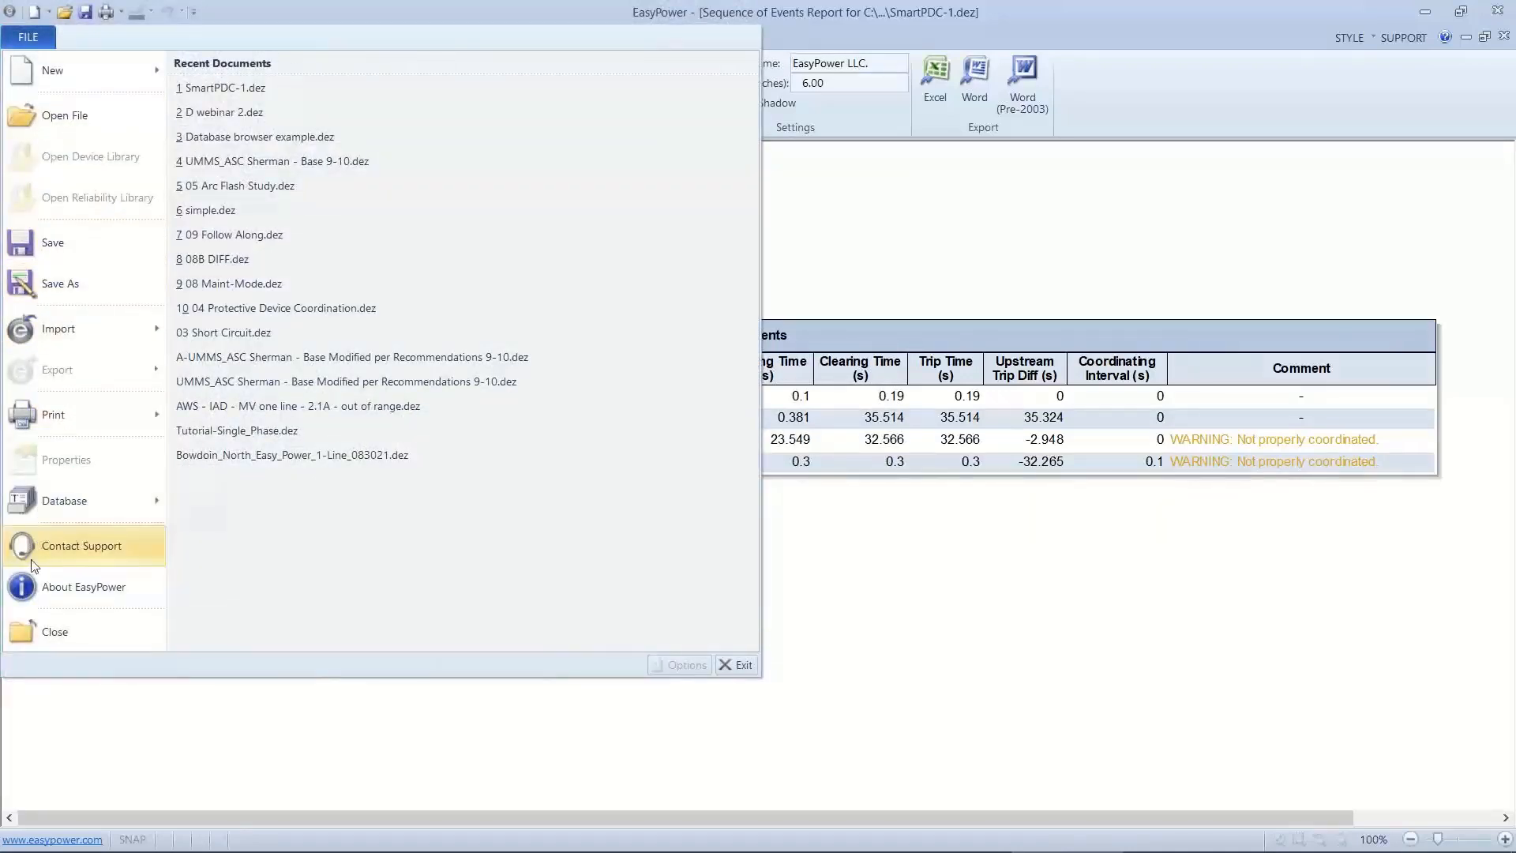
click(21, 628)
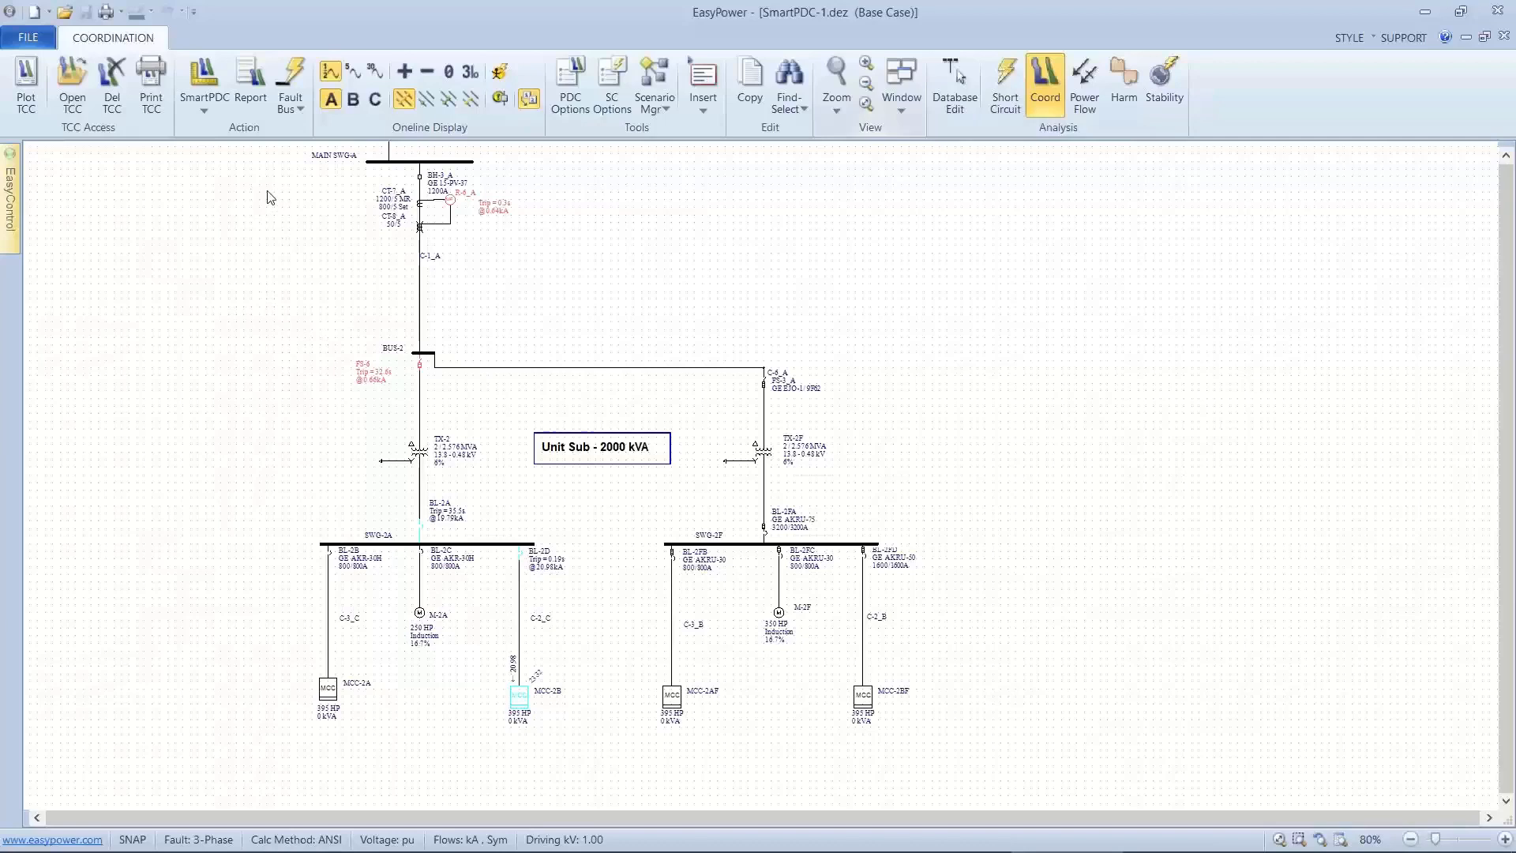
Fault all the buses downstream of MAIN SWG-A at once and open the new Sequence of Events Report.
drag(248, 189, 942, 755)
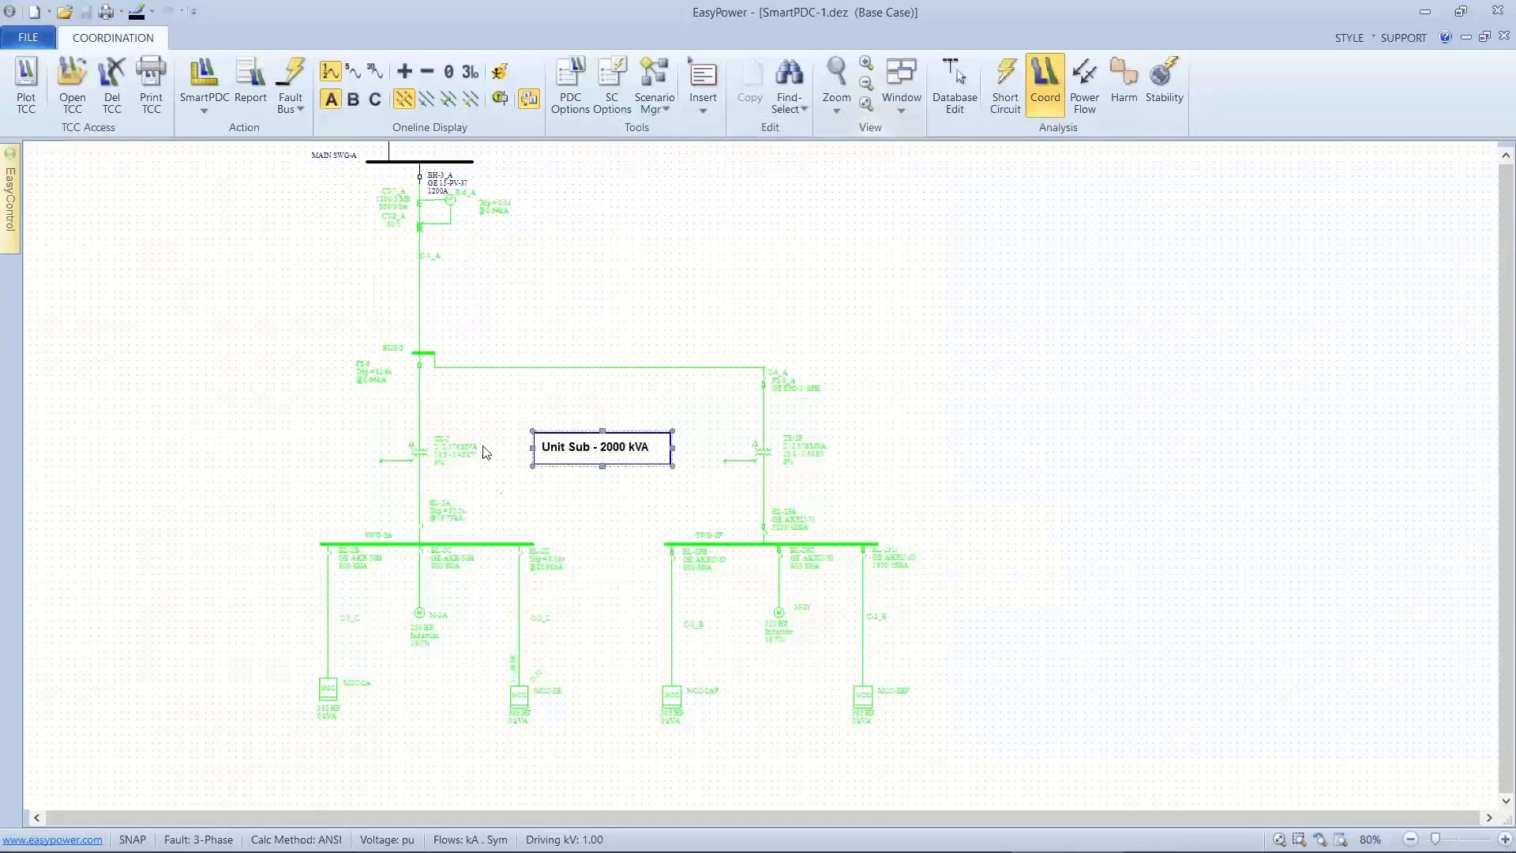
click(290, 75)
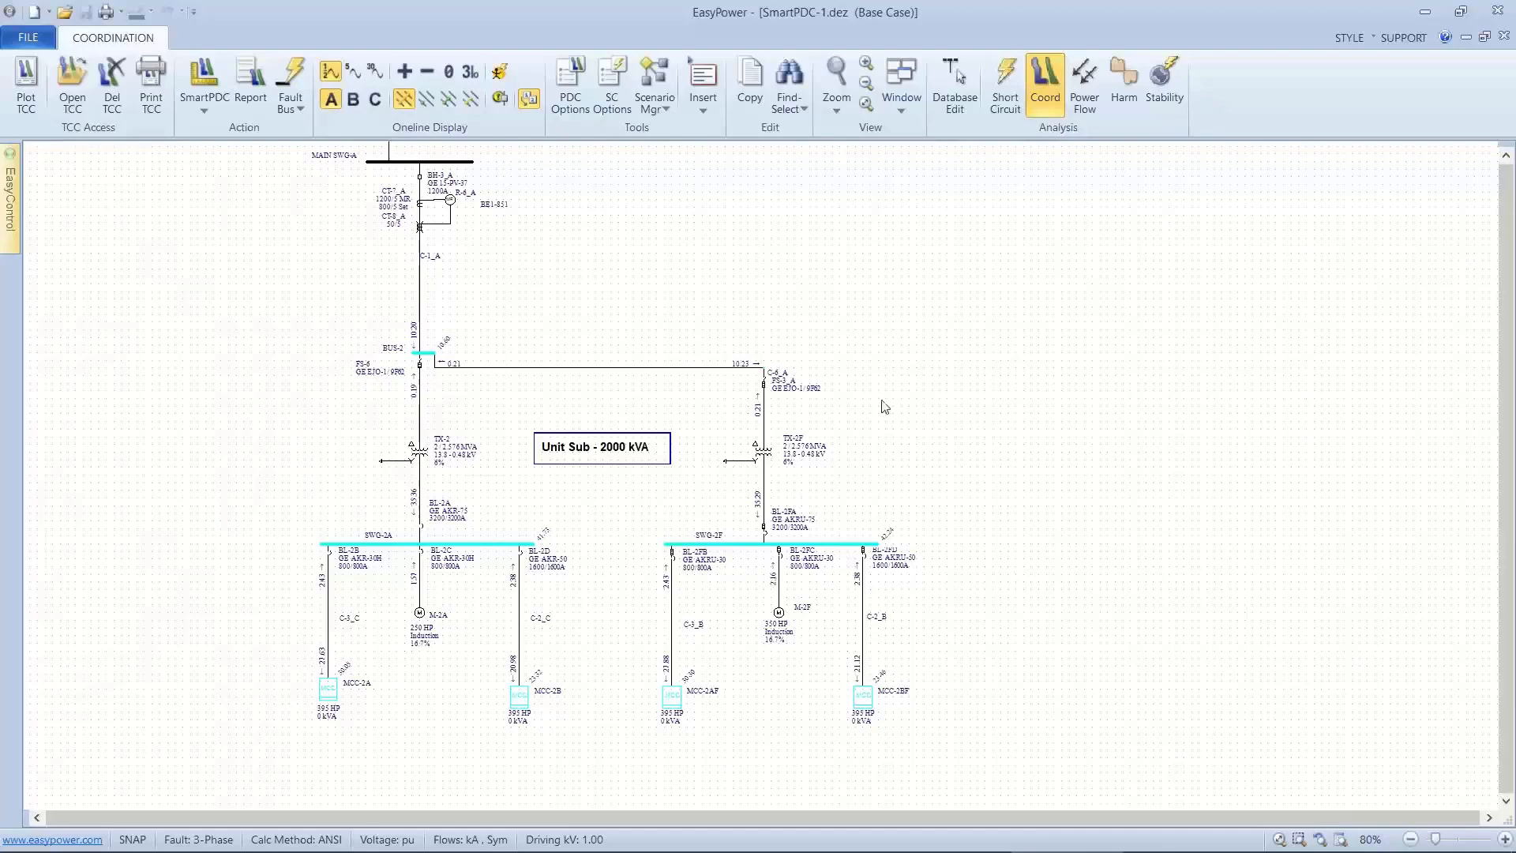
click(907, 112)
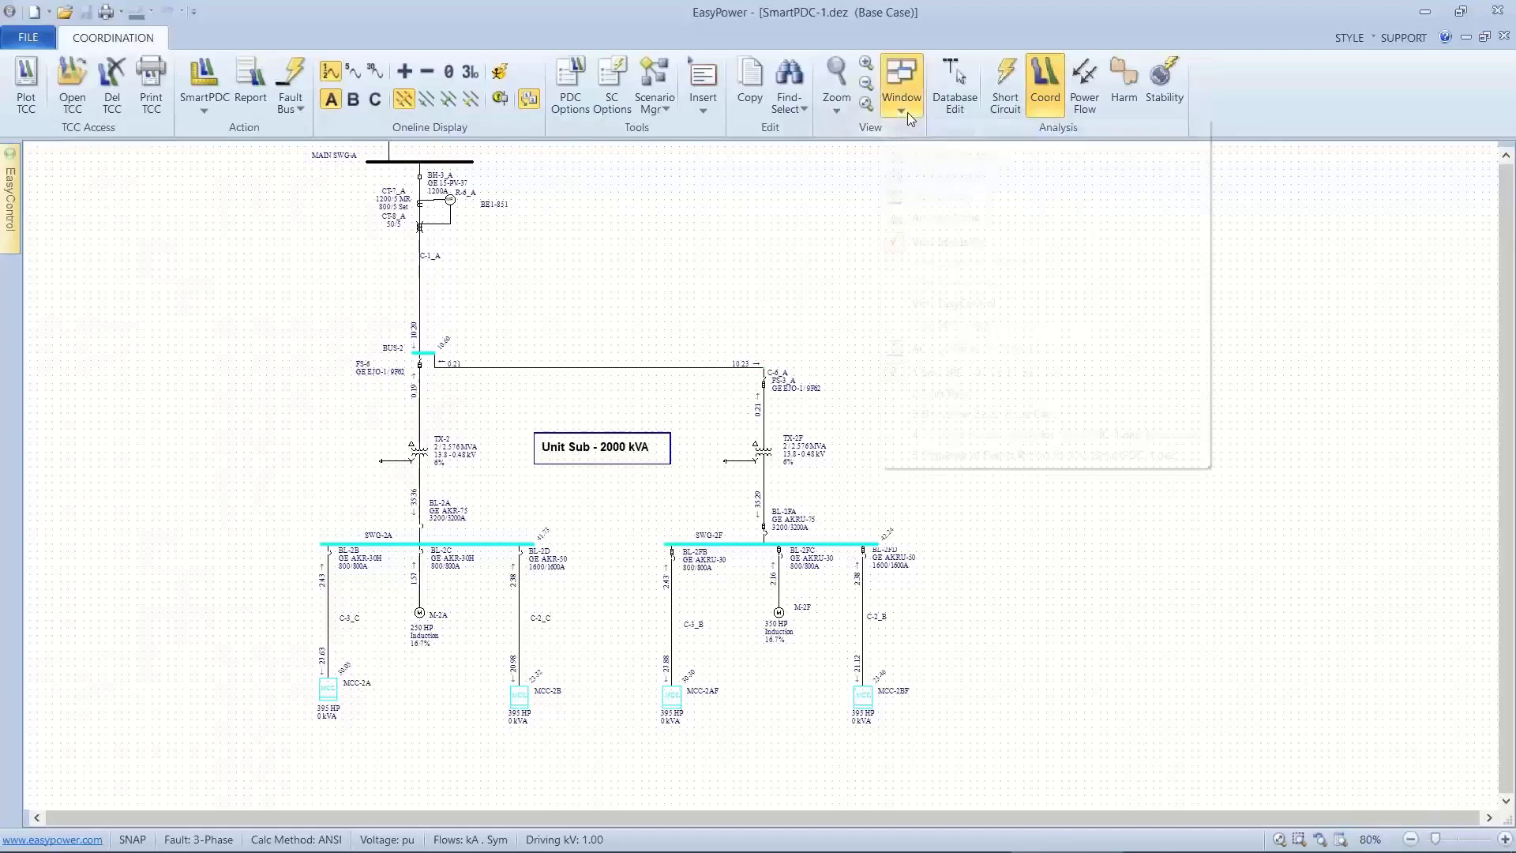
click(945, 456)
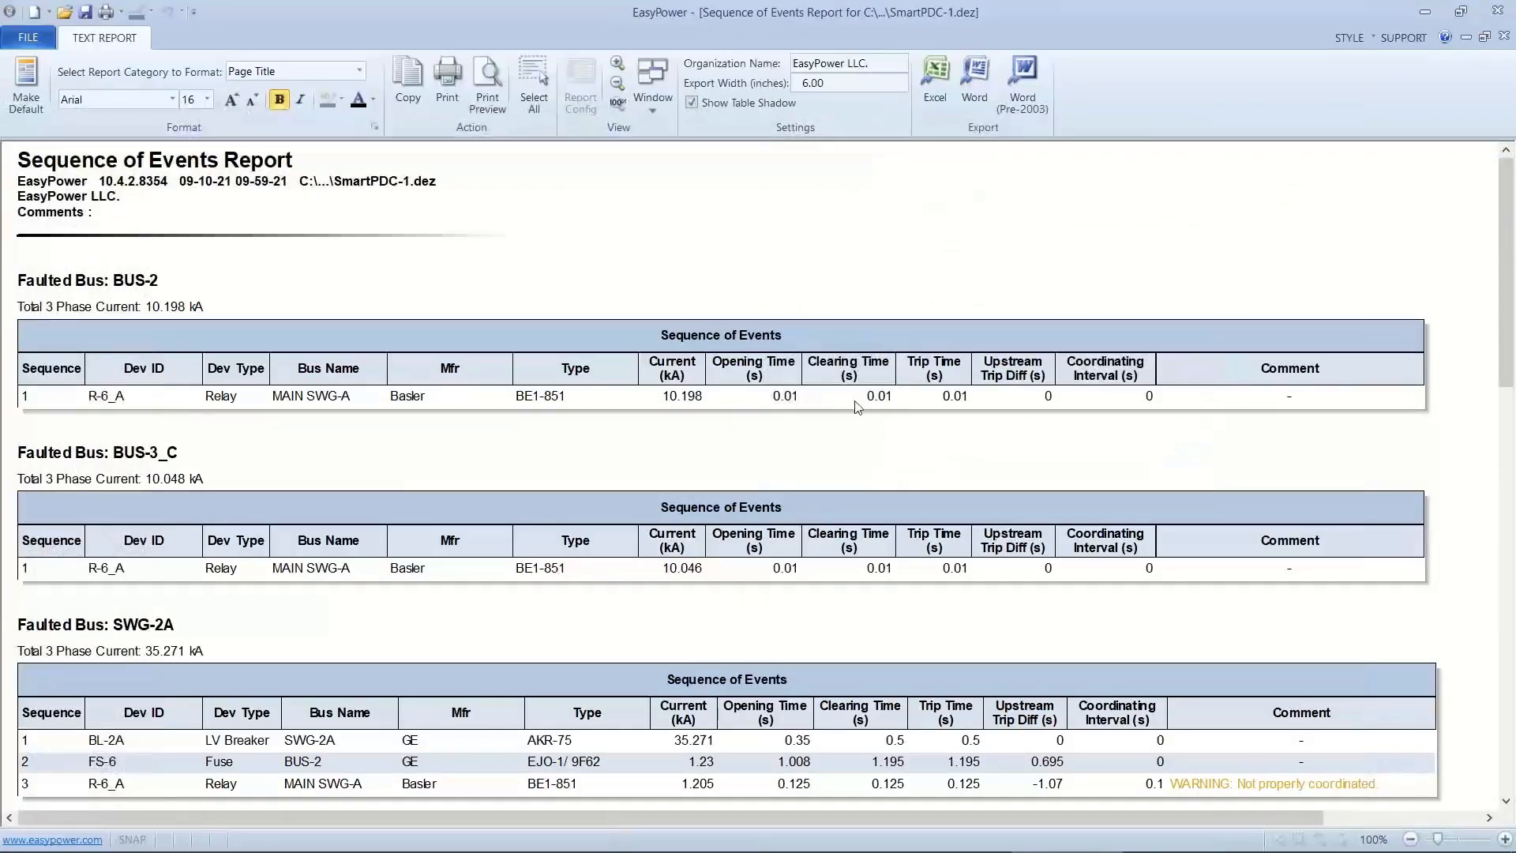
Read through the report's tables for each faulted bus, checking trip times, upstream trip differences and coordination comments.
scroll(621, 388, down, 3)
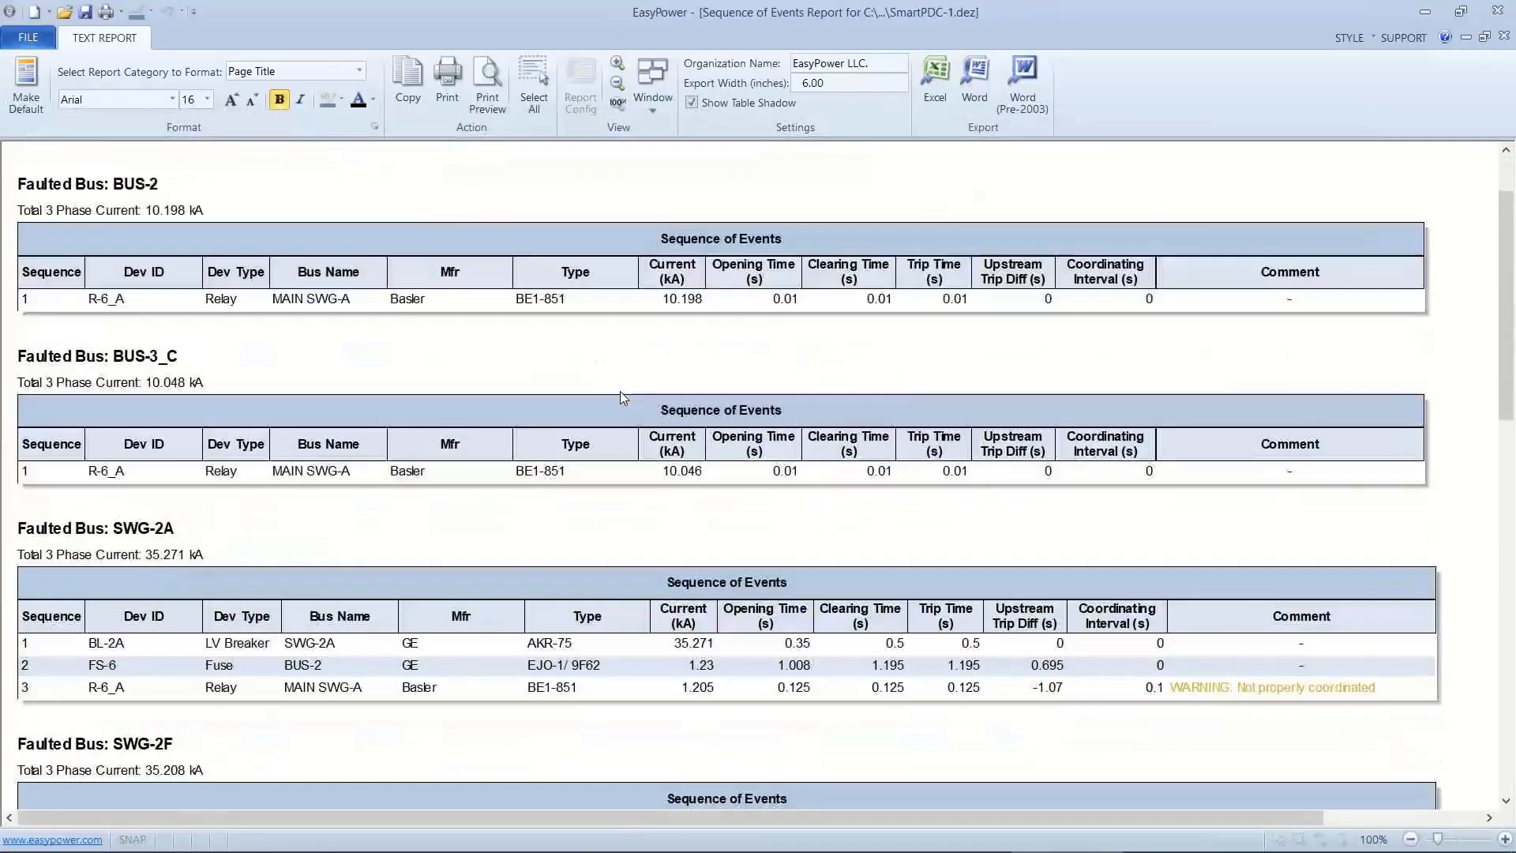
scroll(750, 474, down, 5)
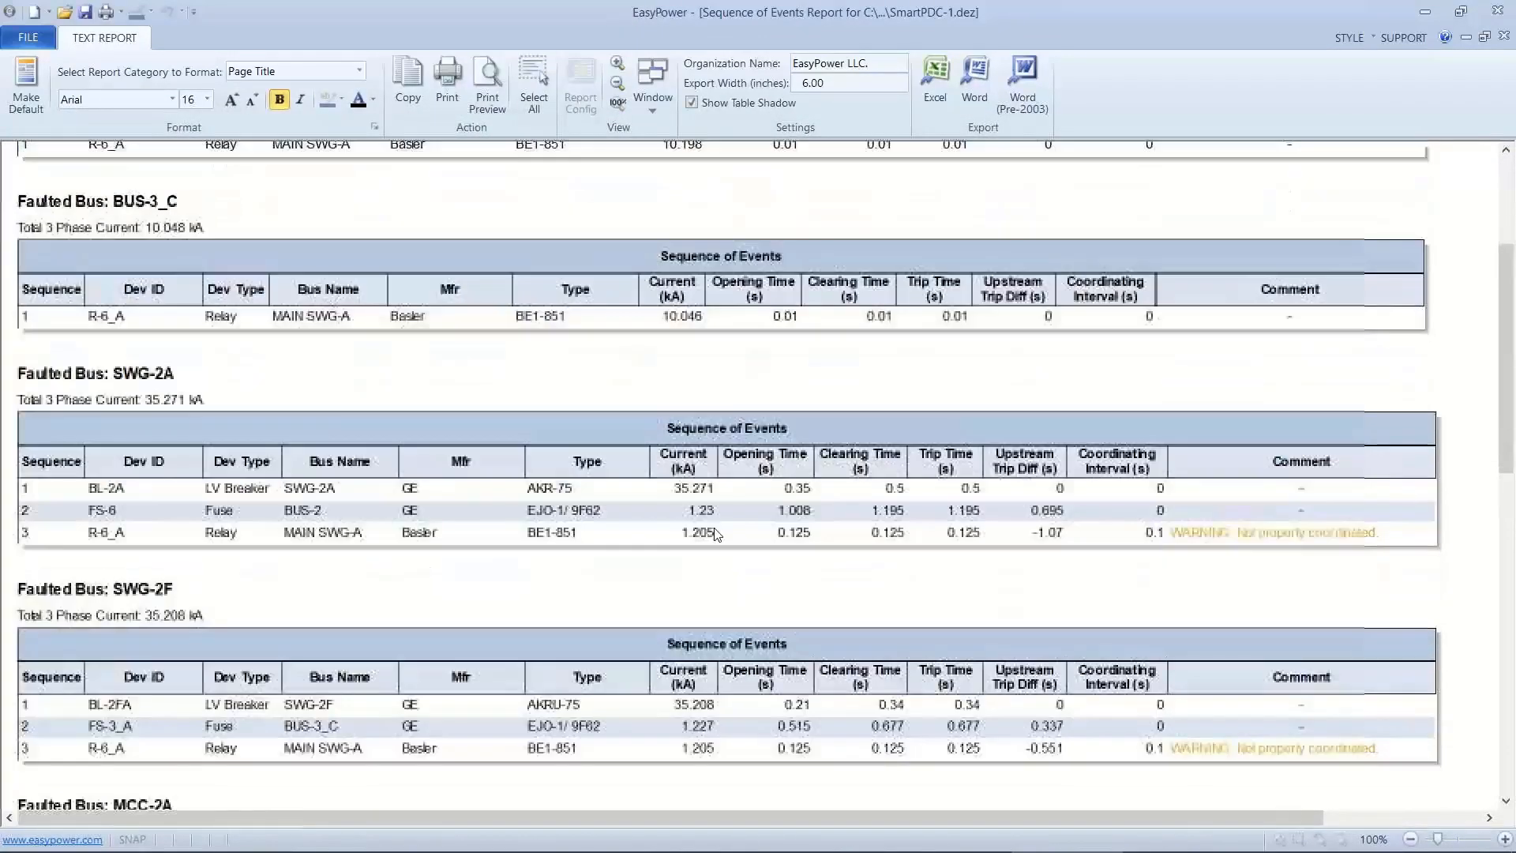
scroll(779, 515, down, 4)
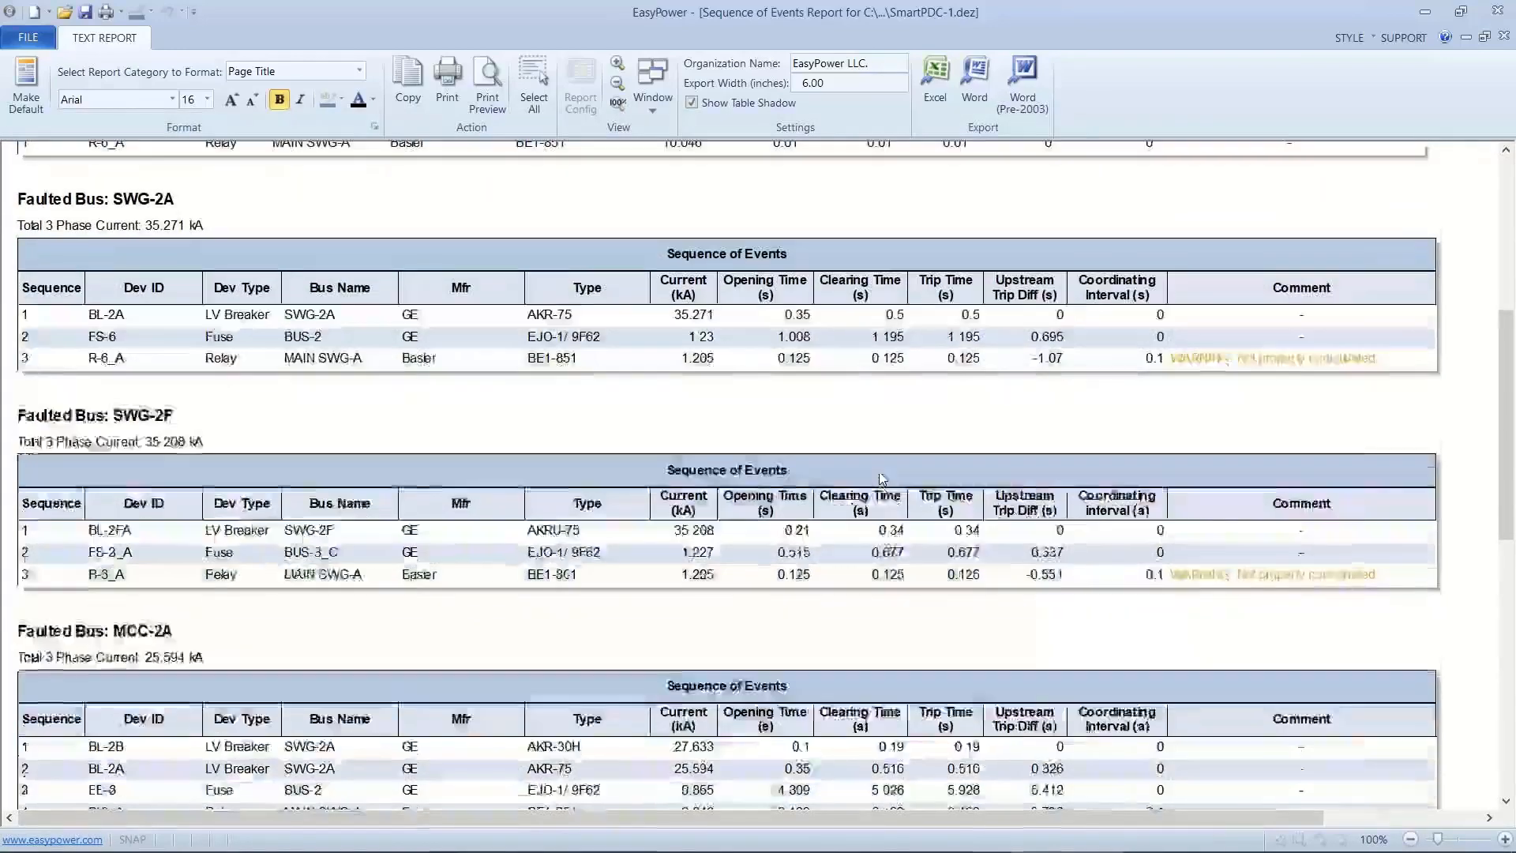
scroll(879, 484, down, 5)
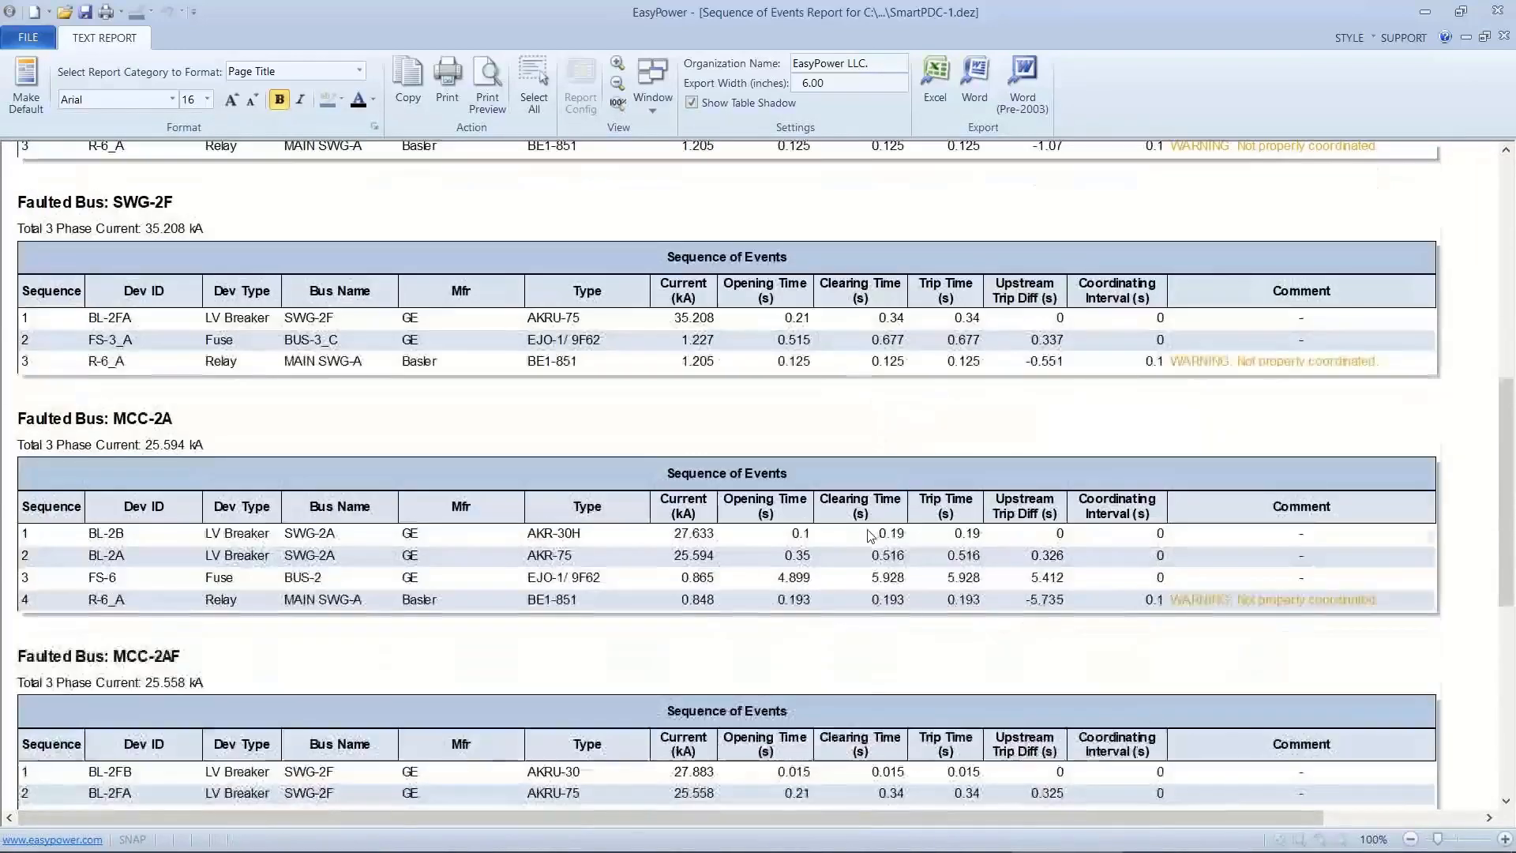
scroll(869, 537, down, 5)
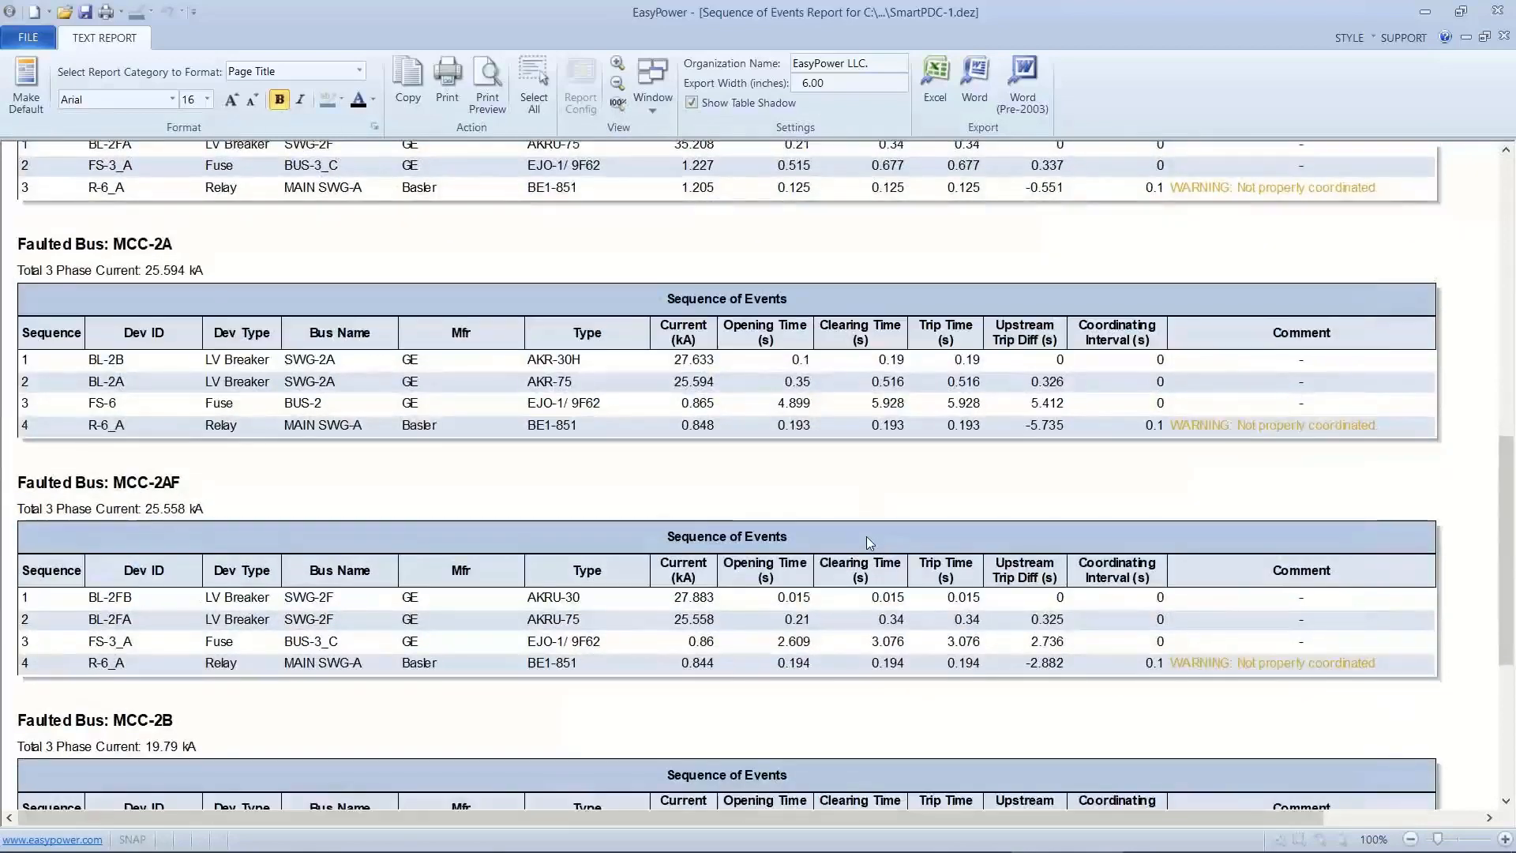
scroll(667, 483, down, 2)
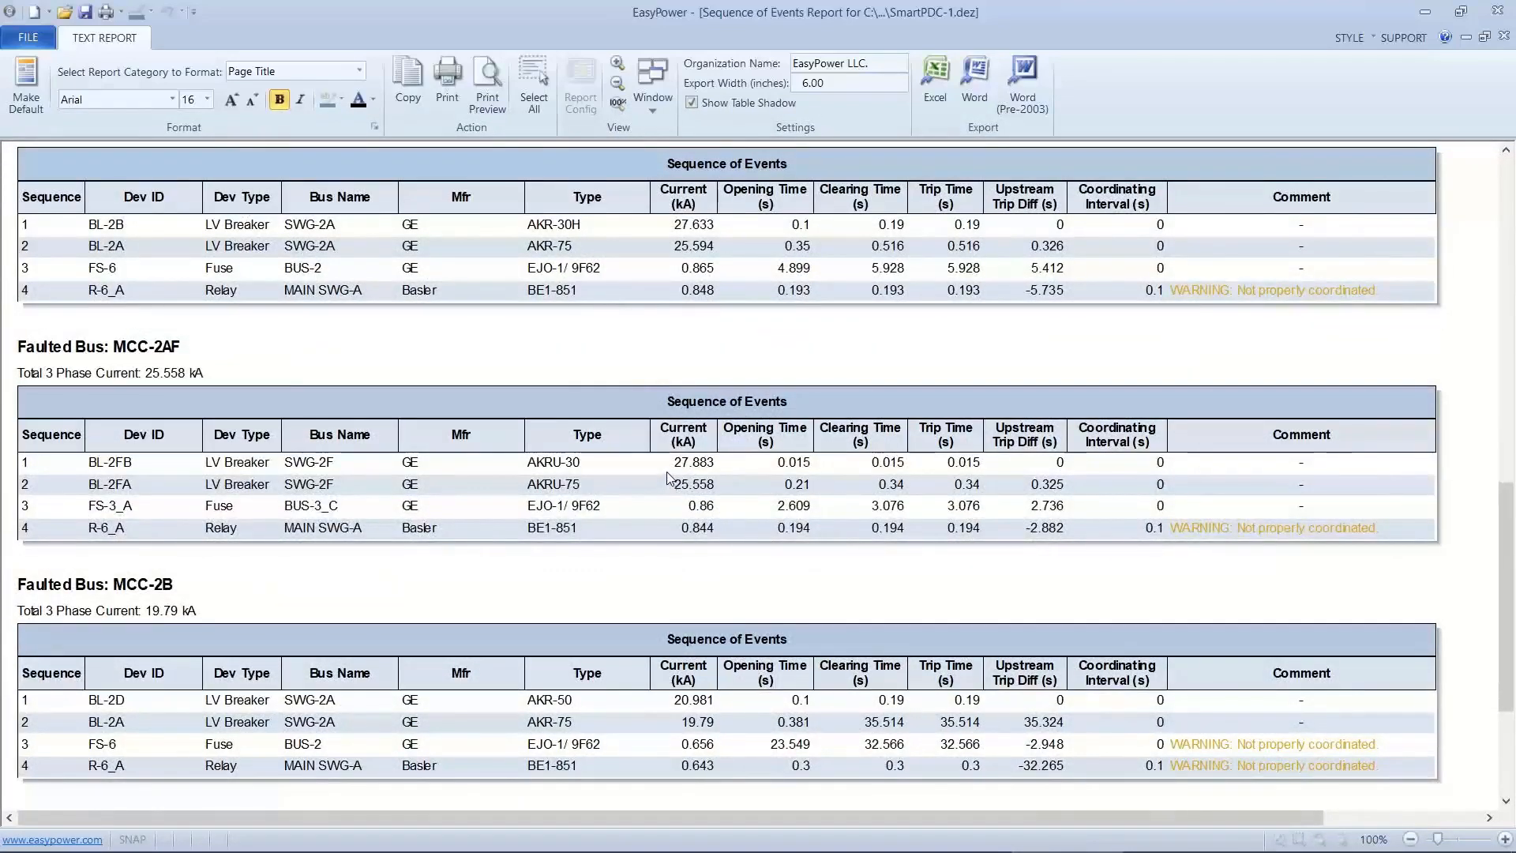
scroll(667, 472, down, 4)
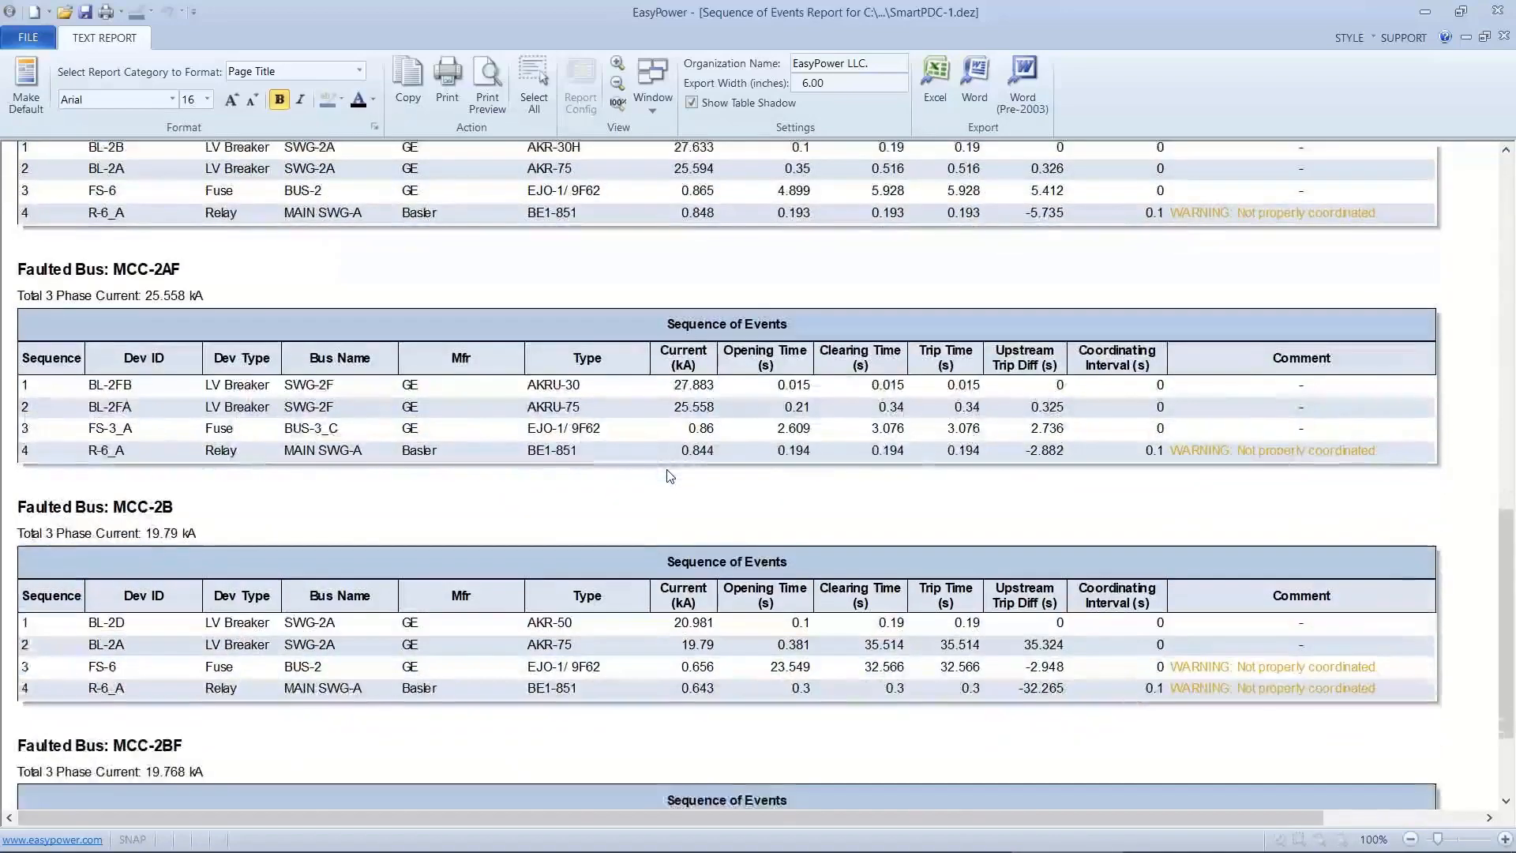
scroll(667, 472, down, 2)
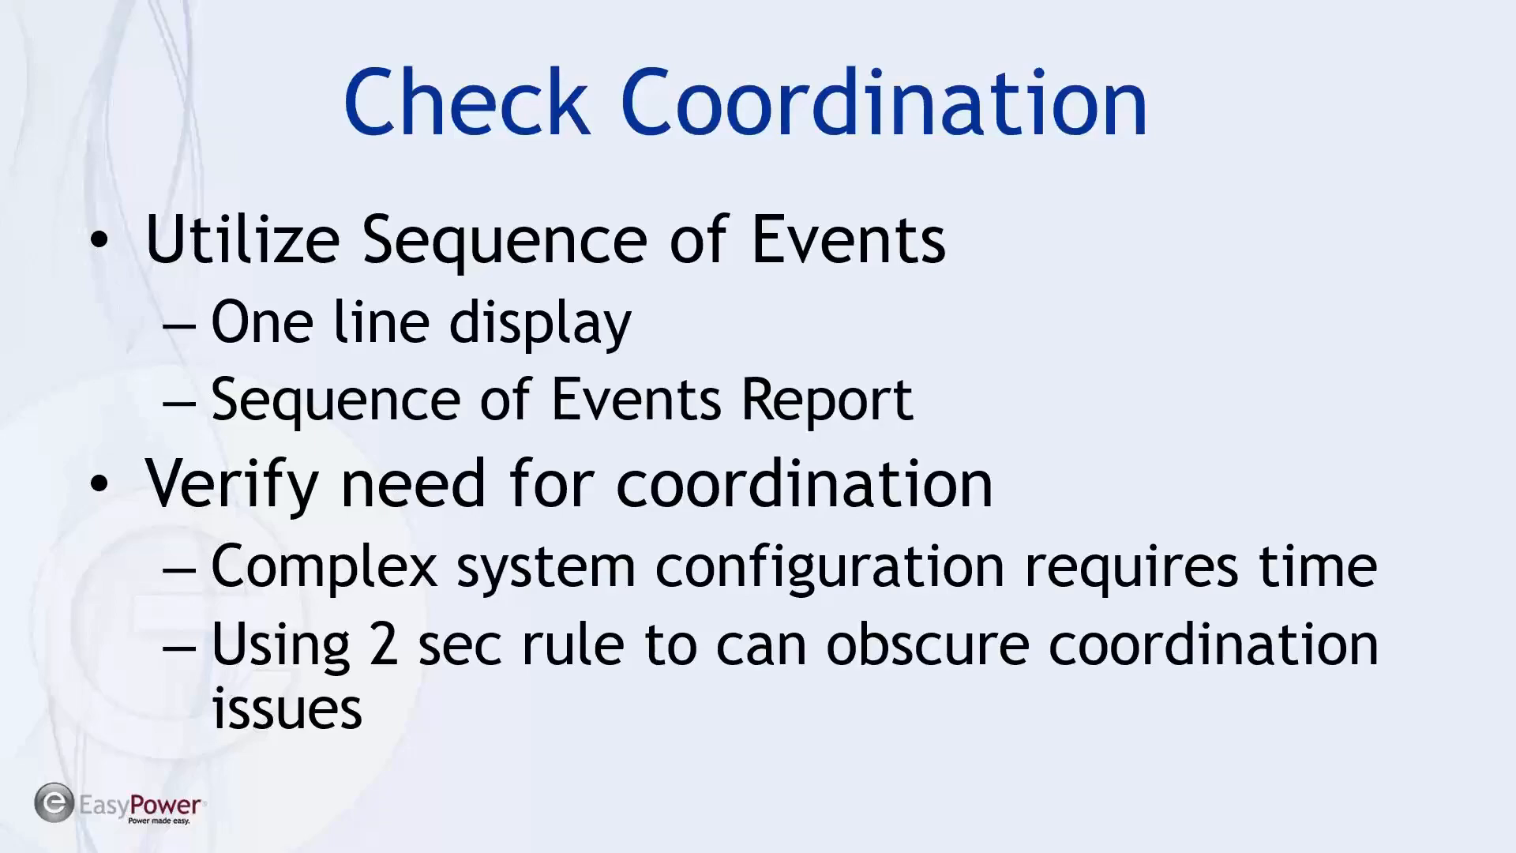
Switch to the D webinar 2 one-line in EasyPower and examine bus USS2-A with its main breaker and upstream transformer.
key(alt+Tab)
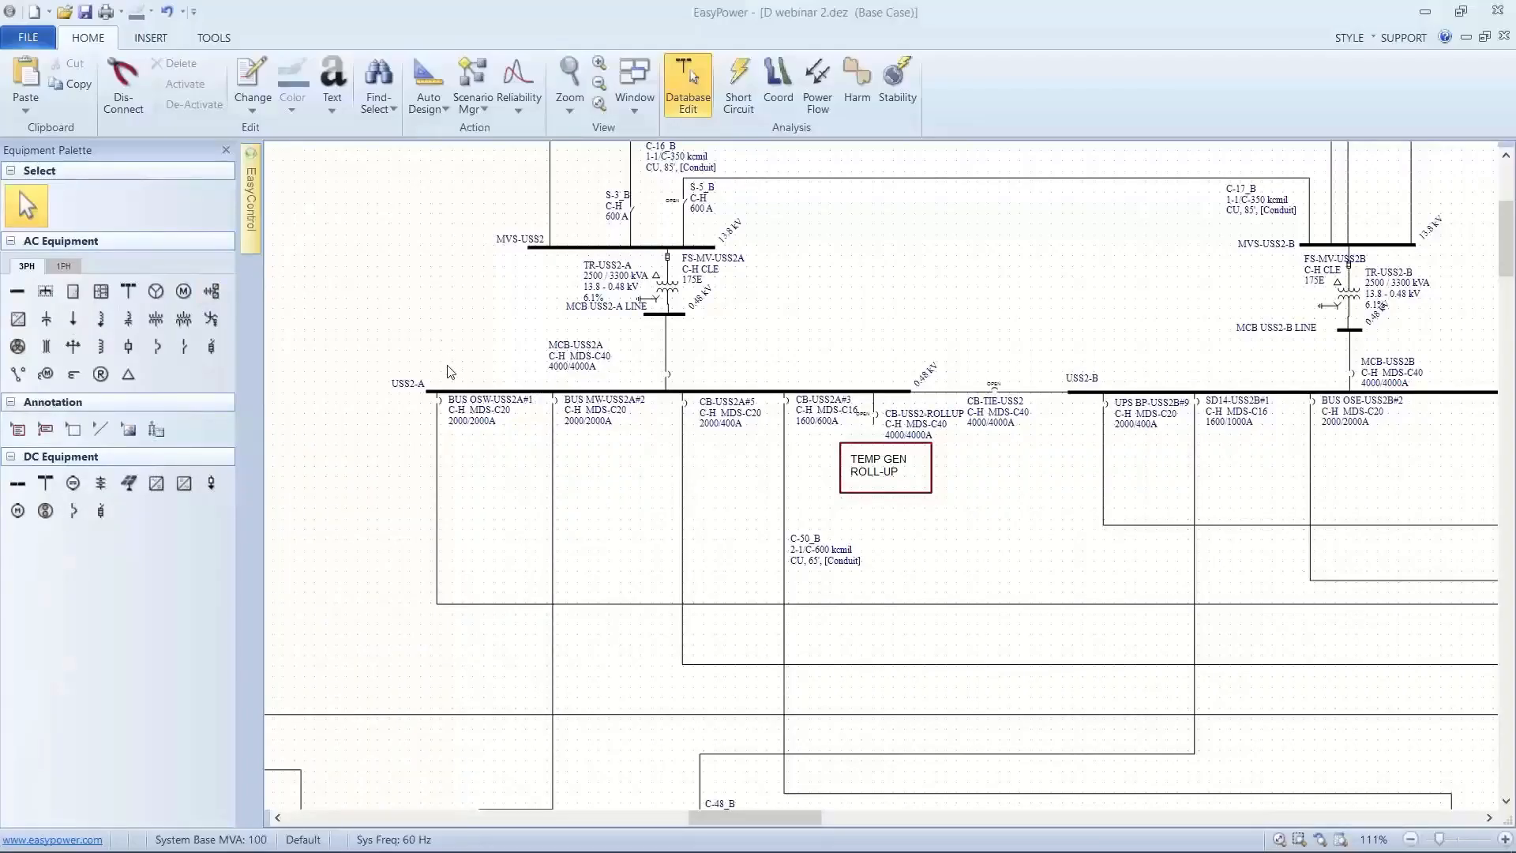
click(452, 390)
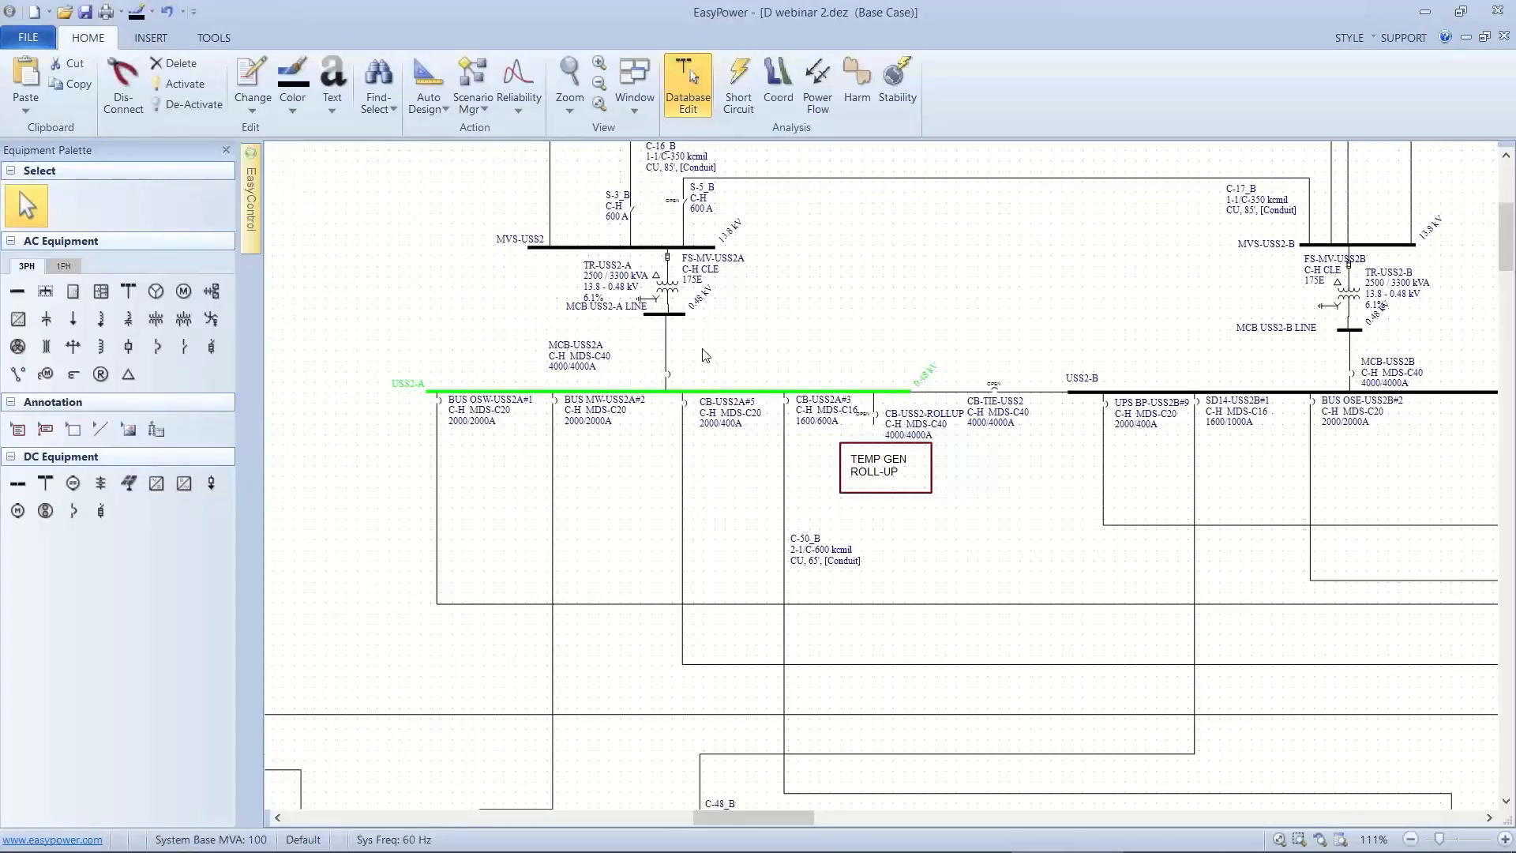
scroll(696, 369, up, 3)
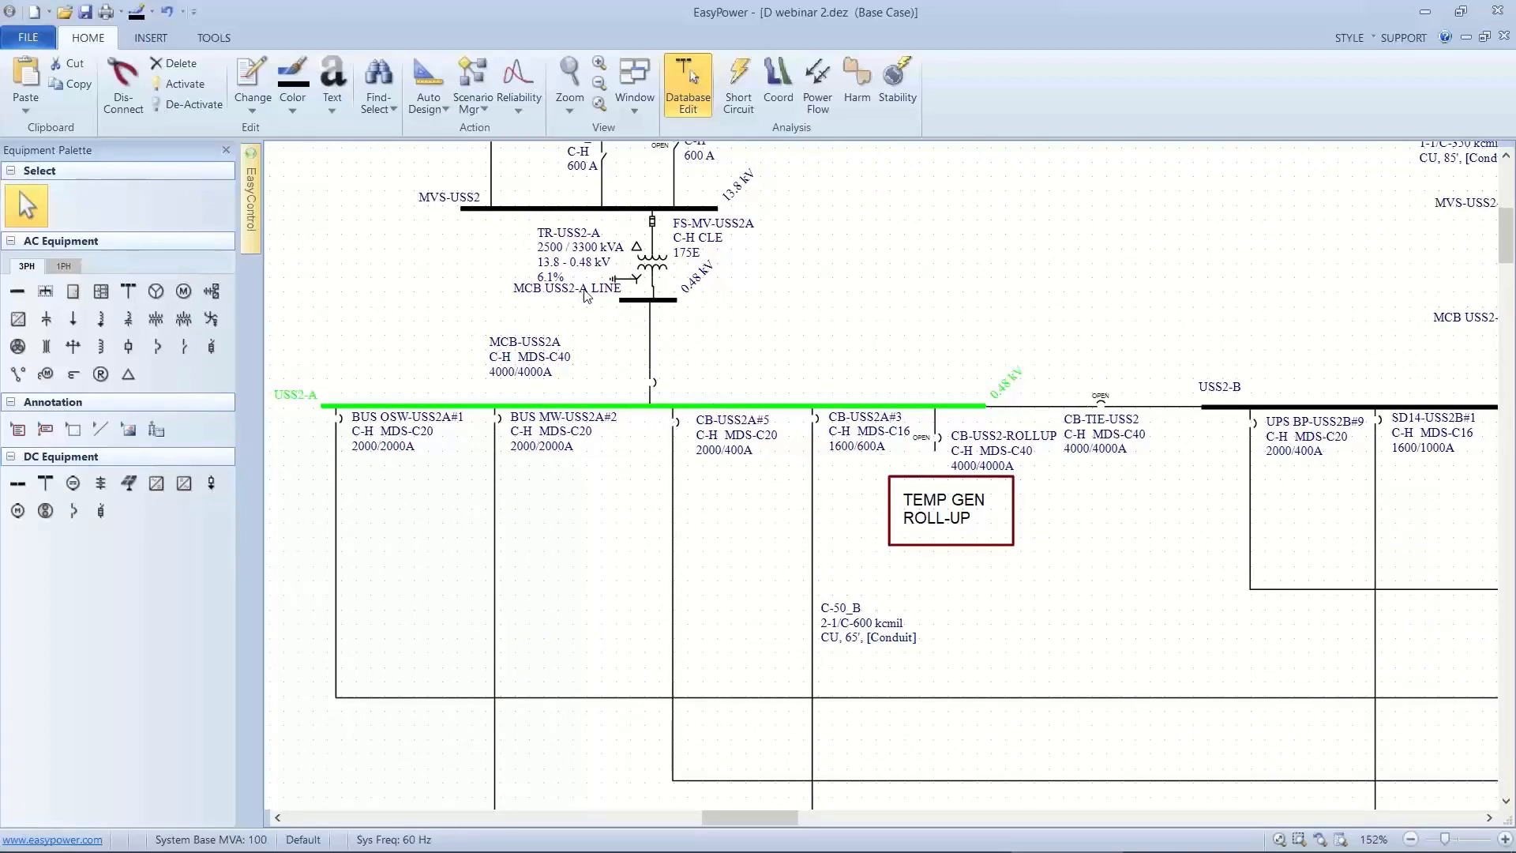
drag(601, 270, 637, 393)
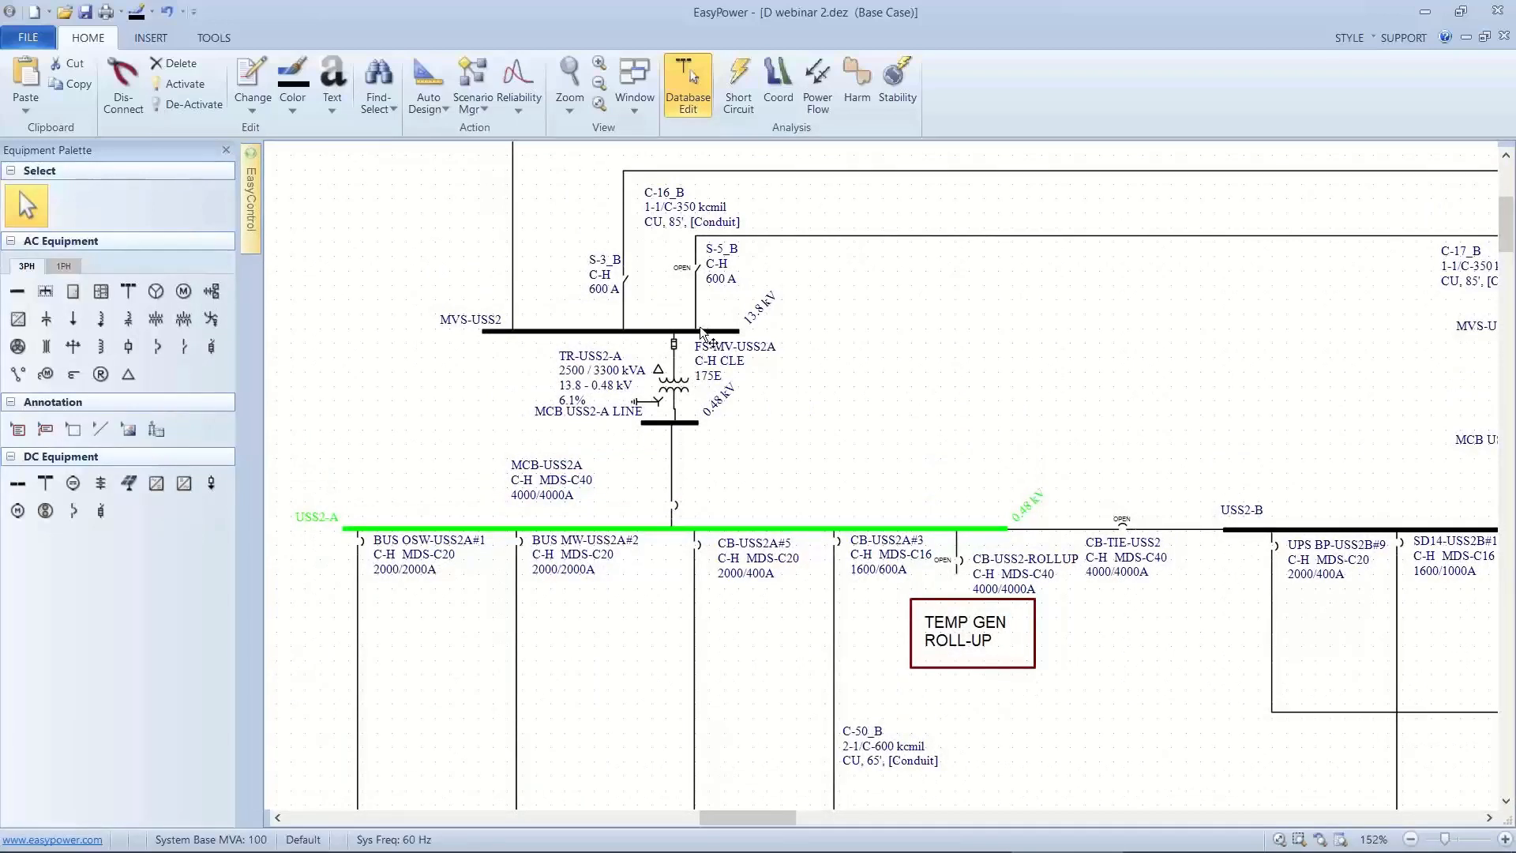
drag(719, 439, 712, 362)
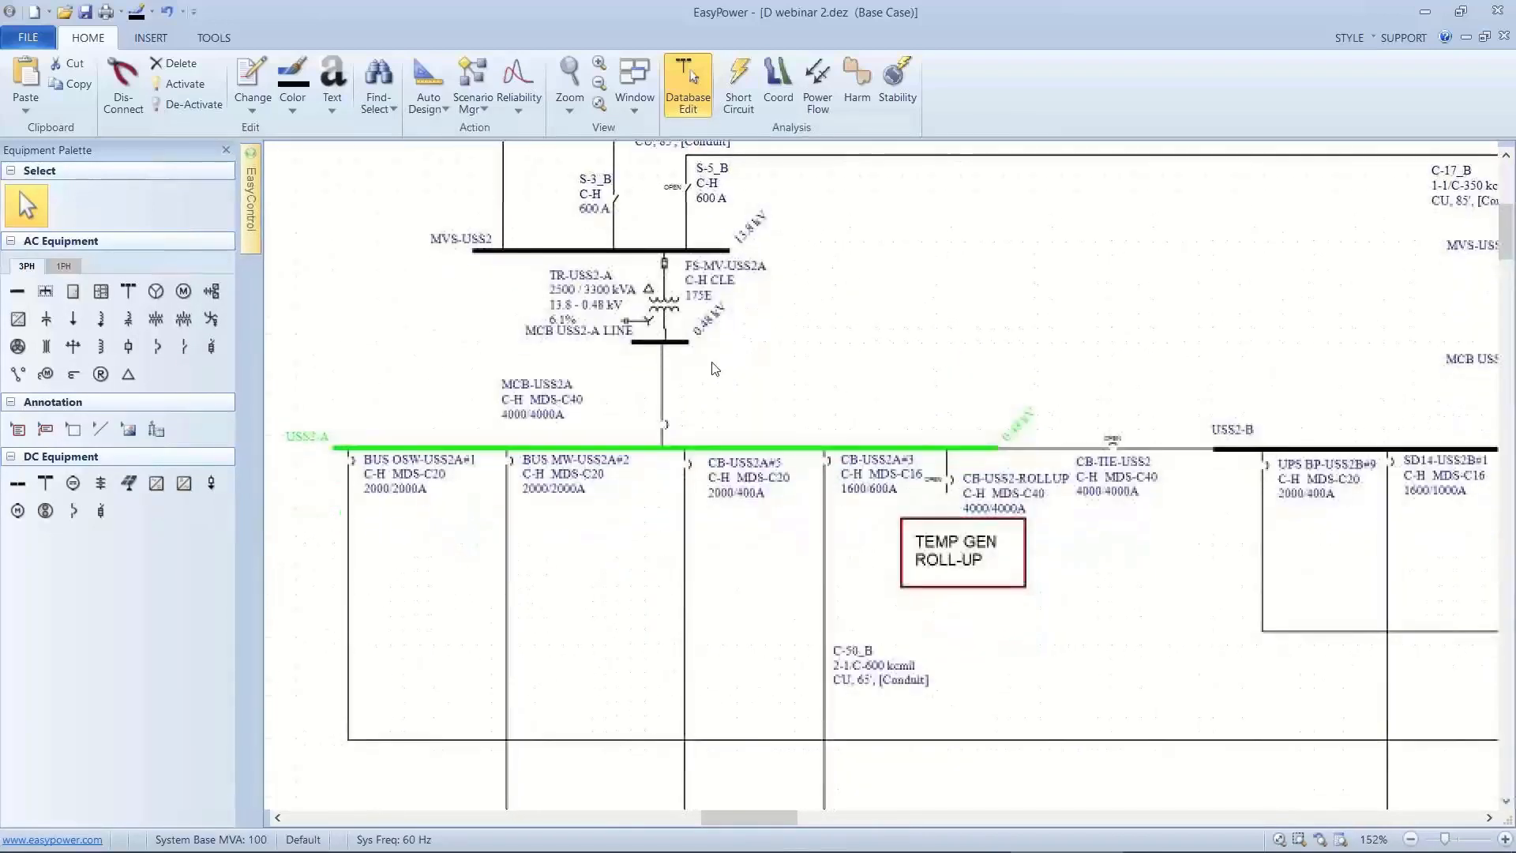
Run a short circuit fault on bus USS2-A, display its arc flash hazards, and shift the MCB-USS2A result label away from the bus.
click(739, 101)
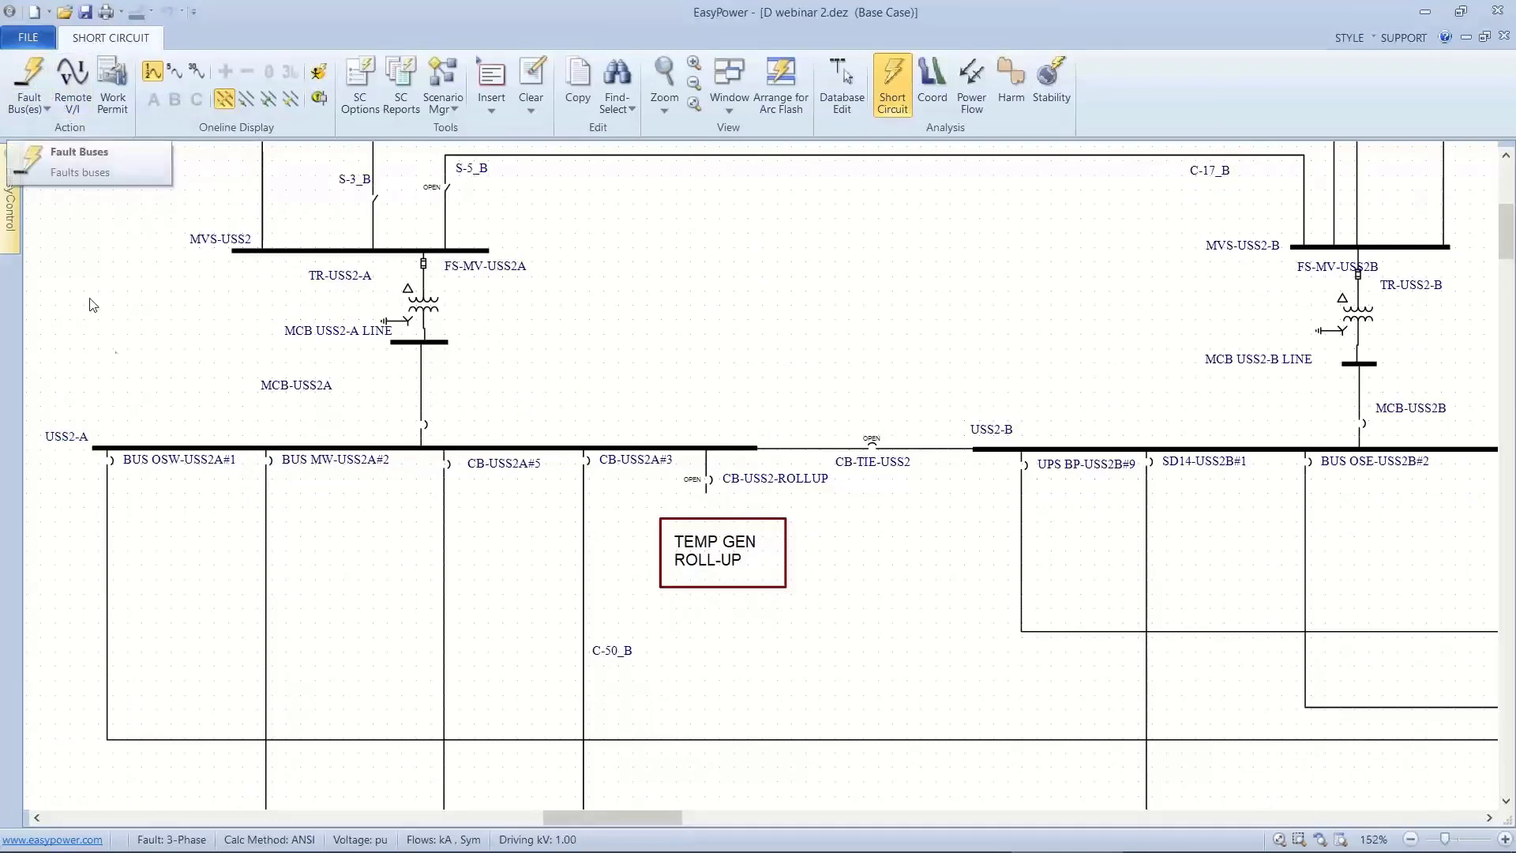
click(146, 446)
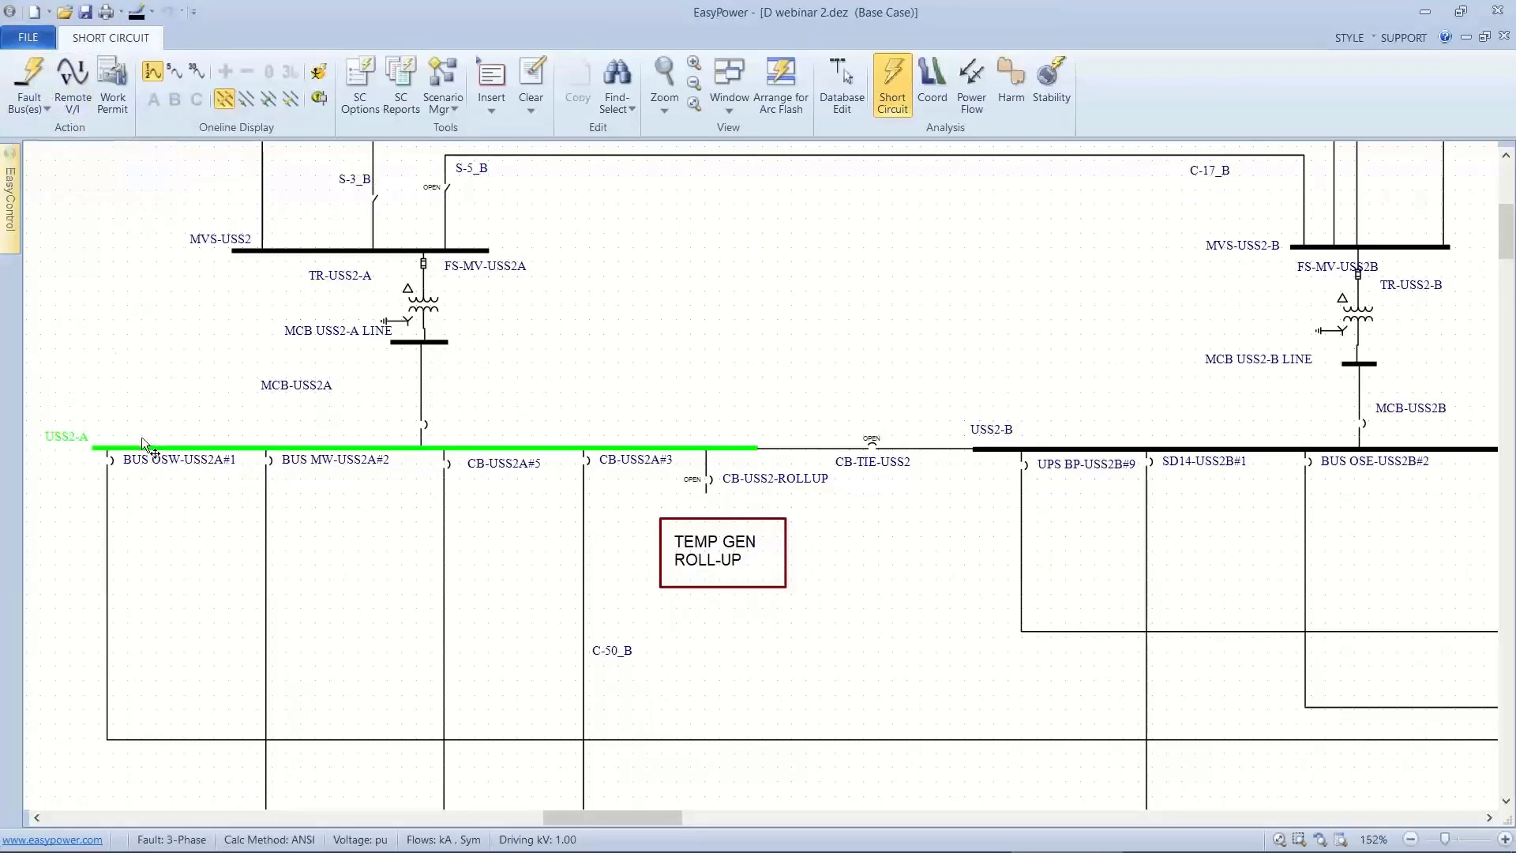
click(30, 83)
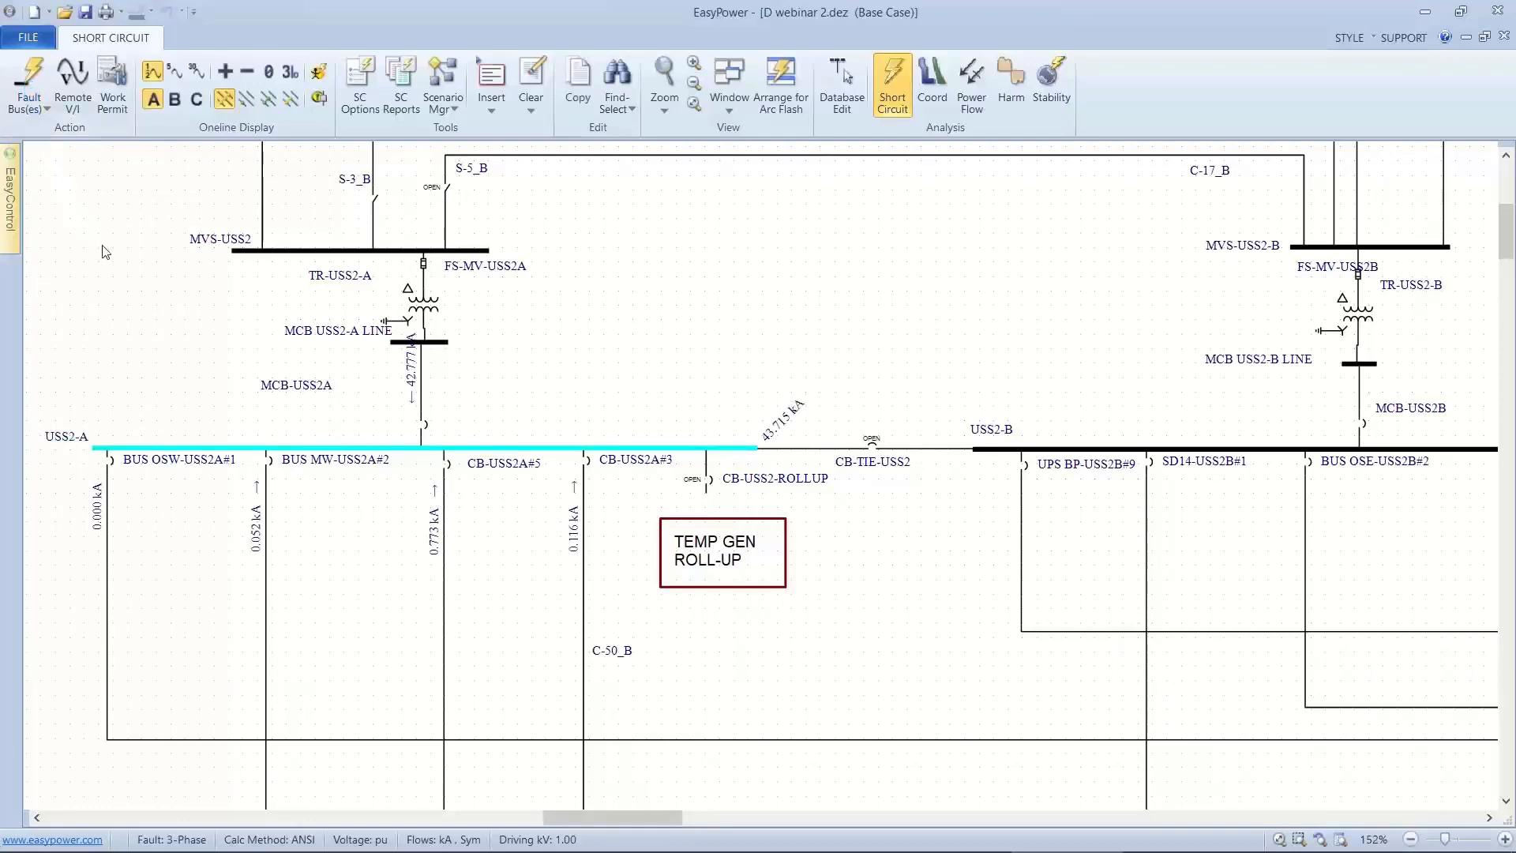
drag(115, 272, 246, 296)
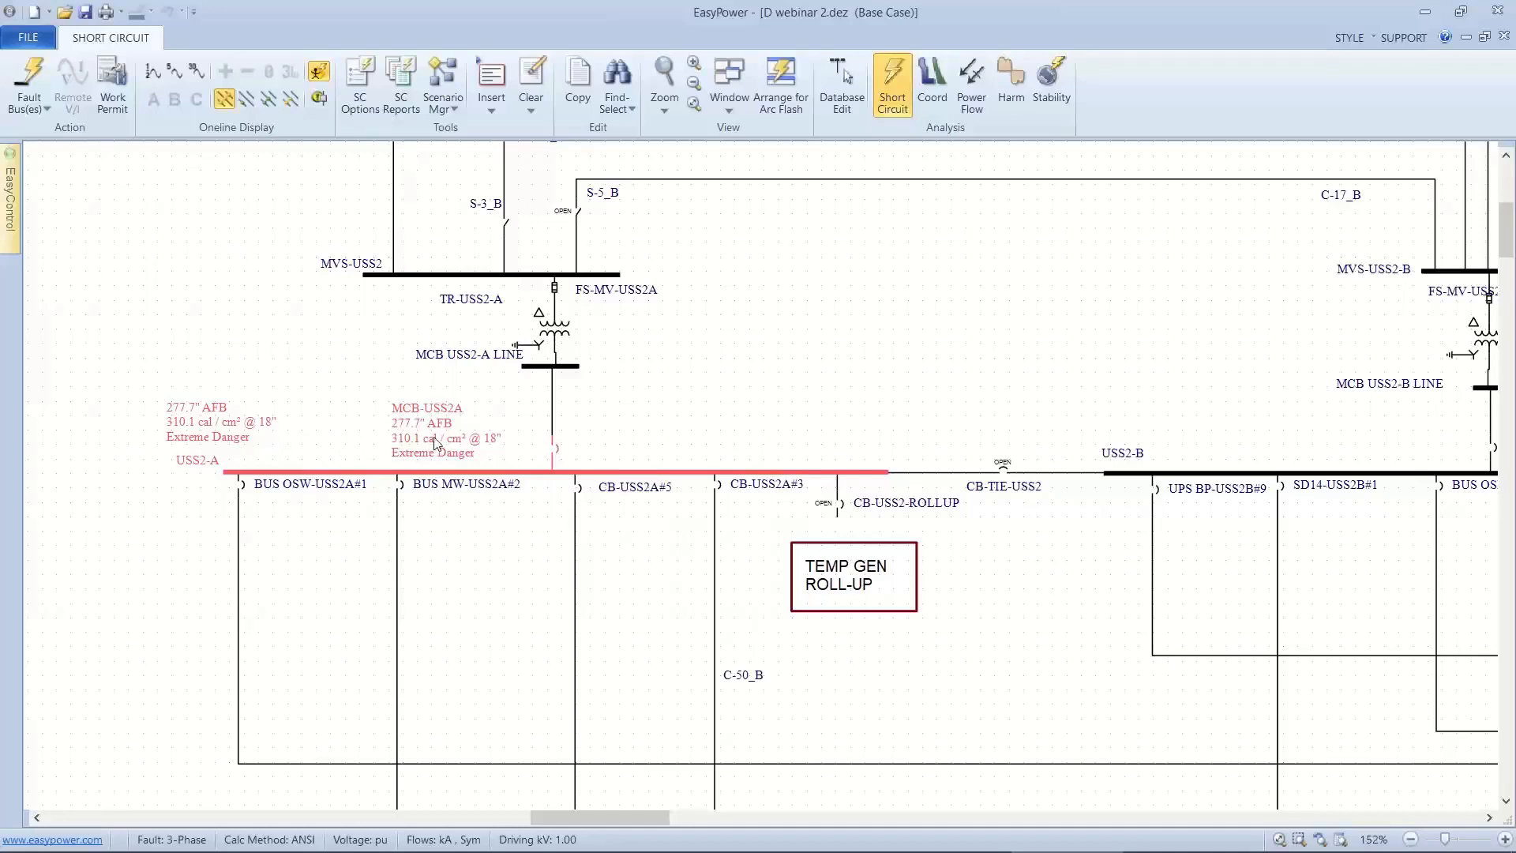
drag(434, 442, 410, 434)
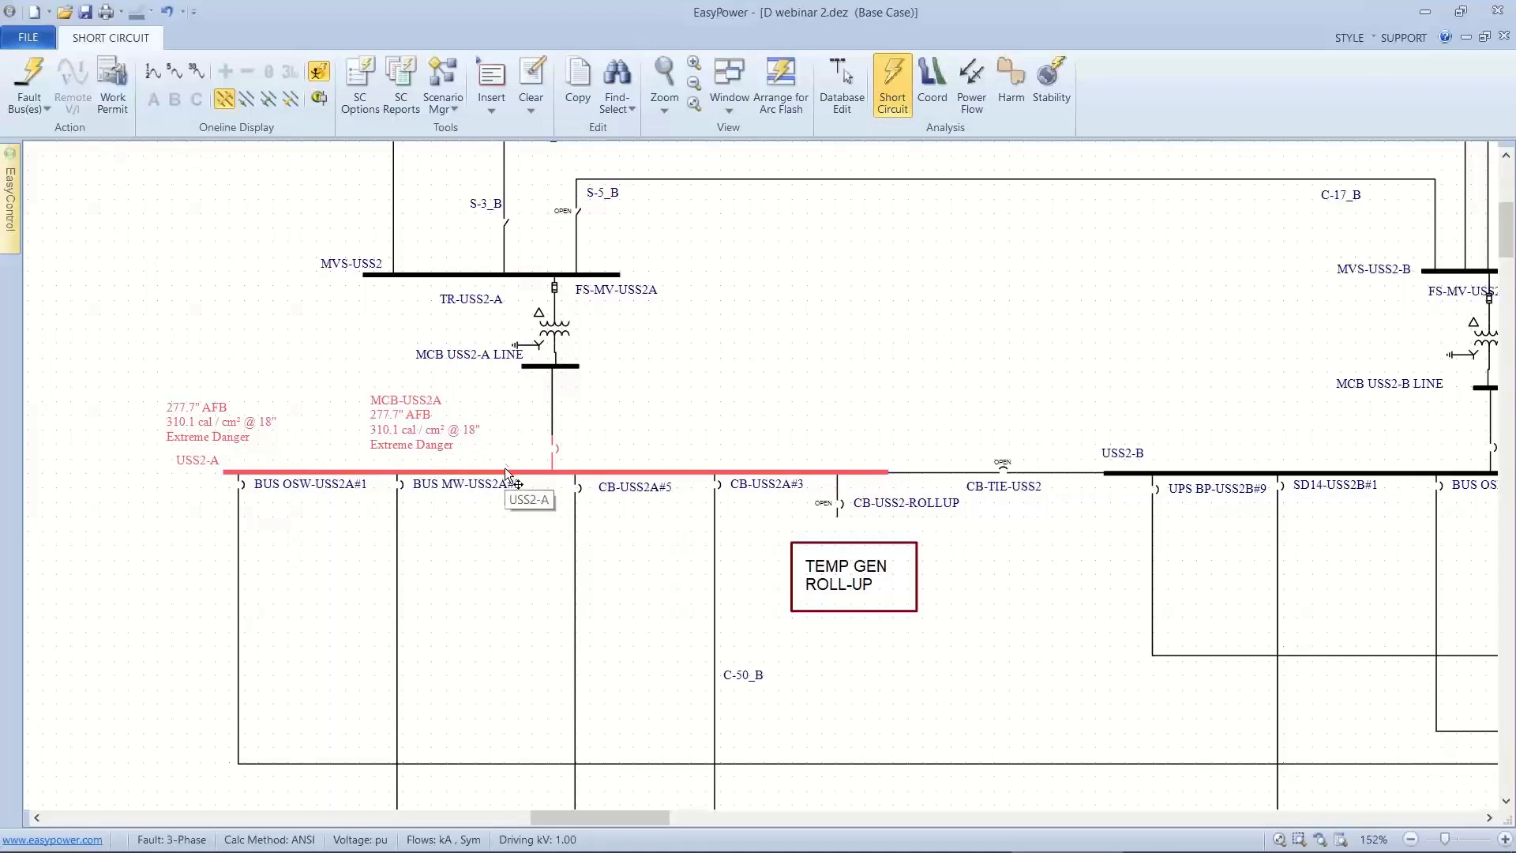
In the short circuit arc flash options, set the 0.25 to 1 kV maximum time to 2 seconds and calculate using Integrated.
click(366, 78)
click(404, 243)
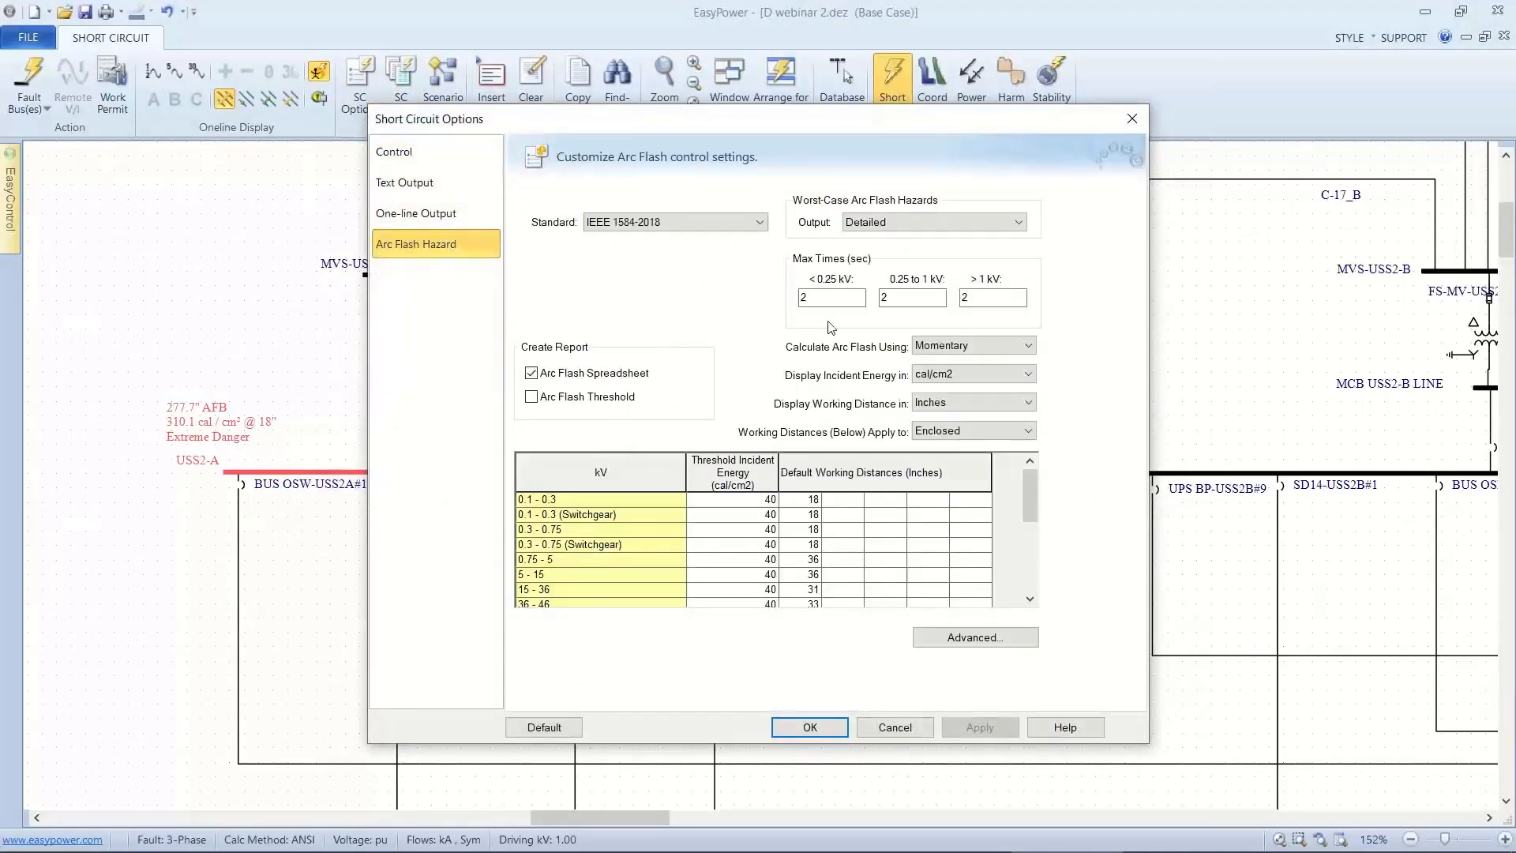
drag(861, 125, 1087, 139)
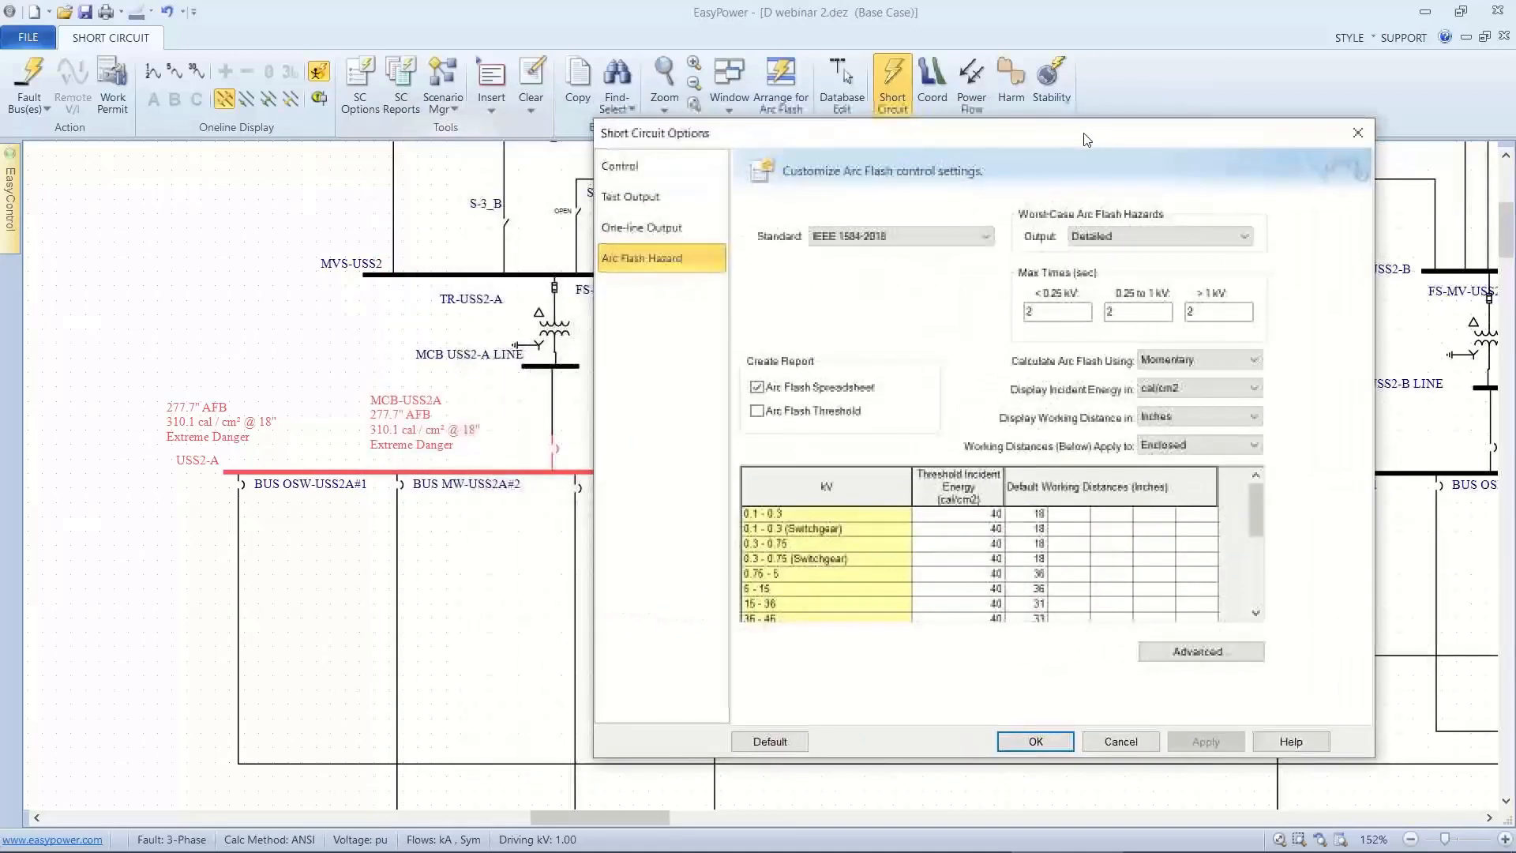
click(1113, 312)
text(2)
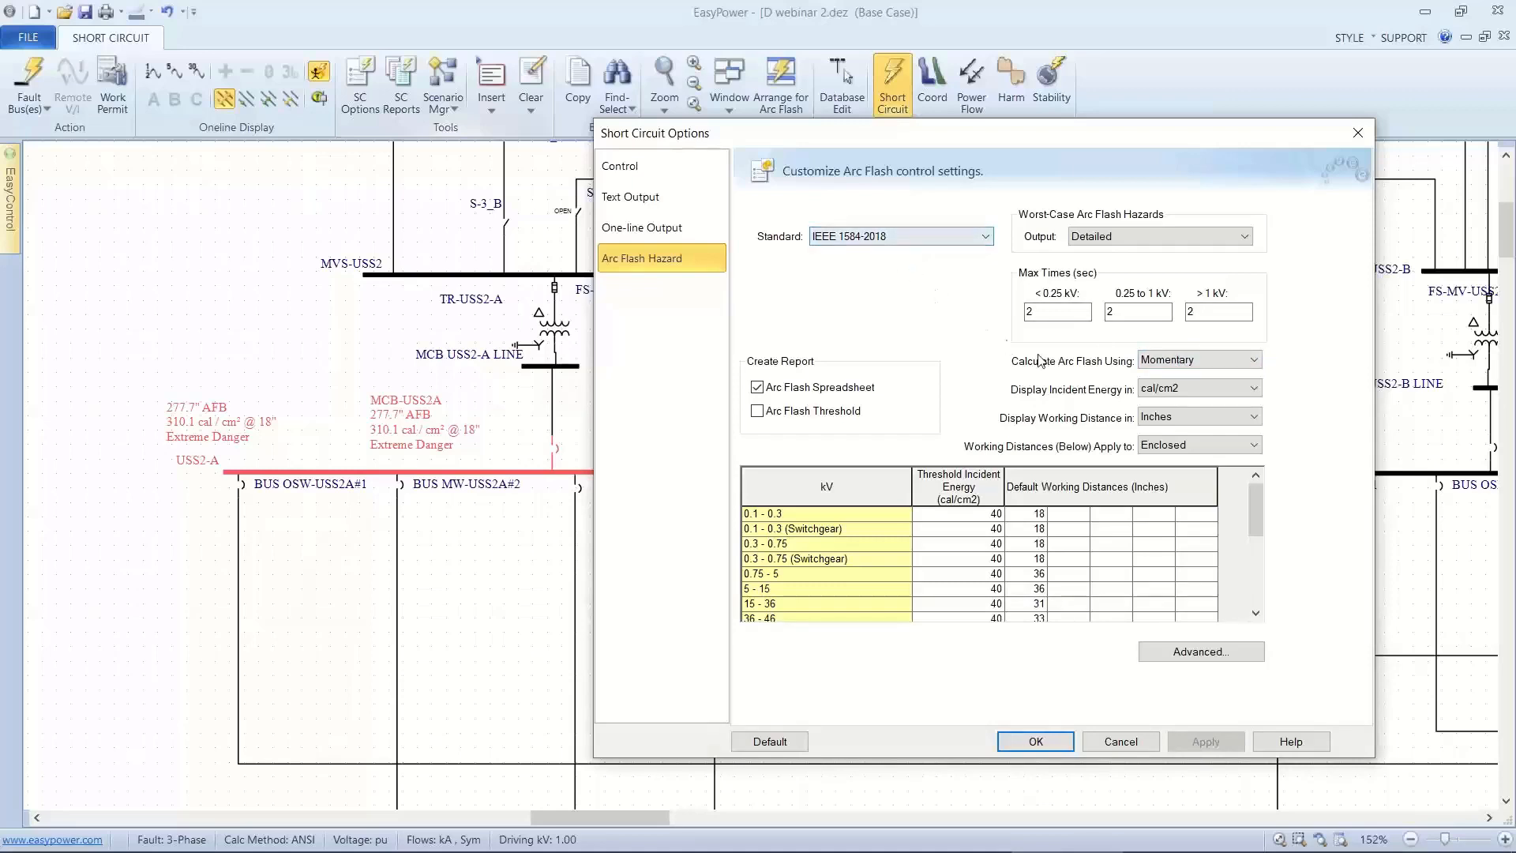
click(1162, 365)
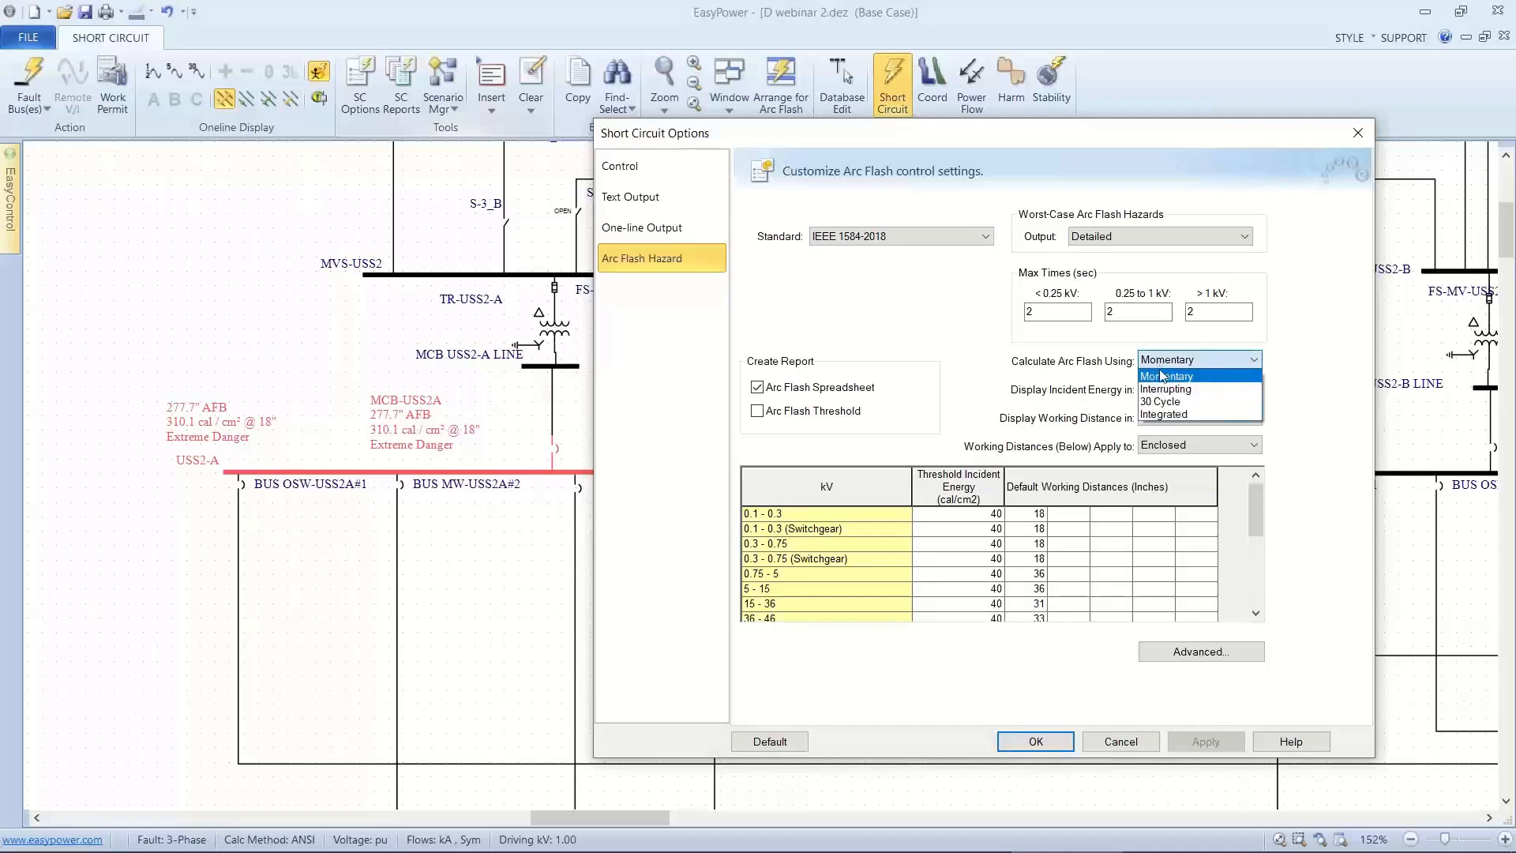
click(1155, 415)
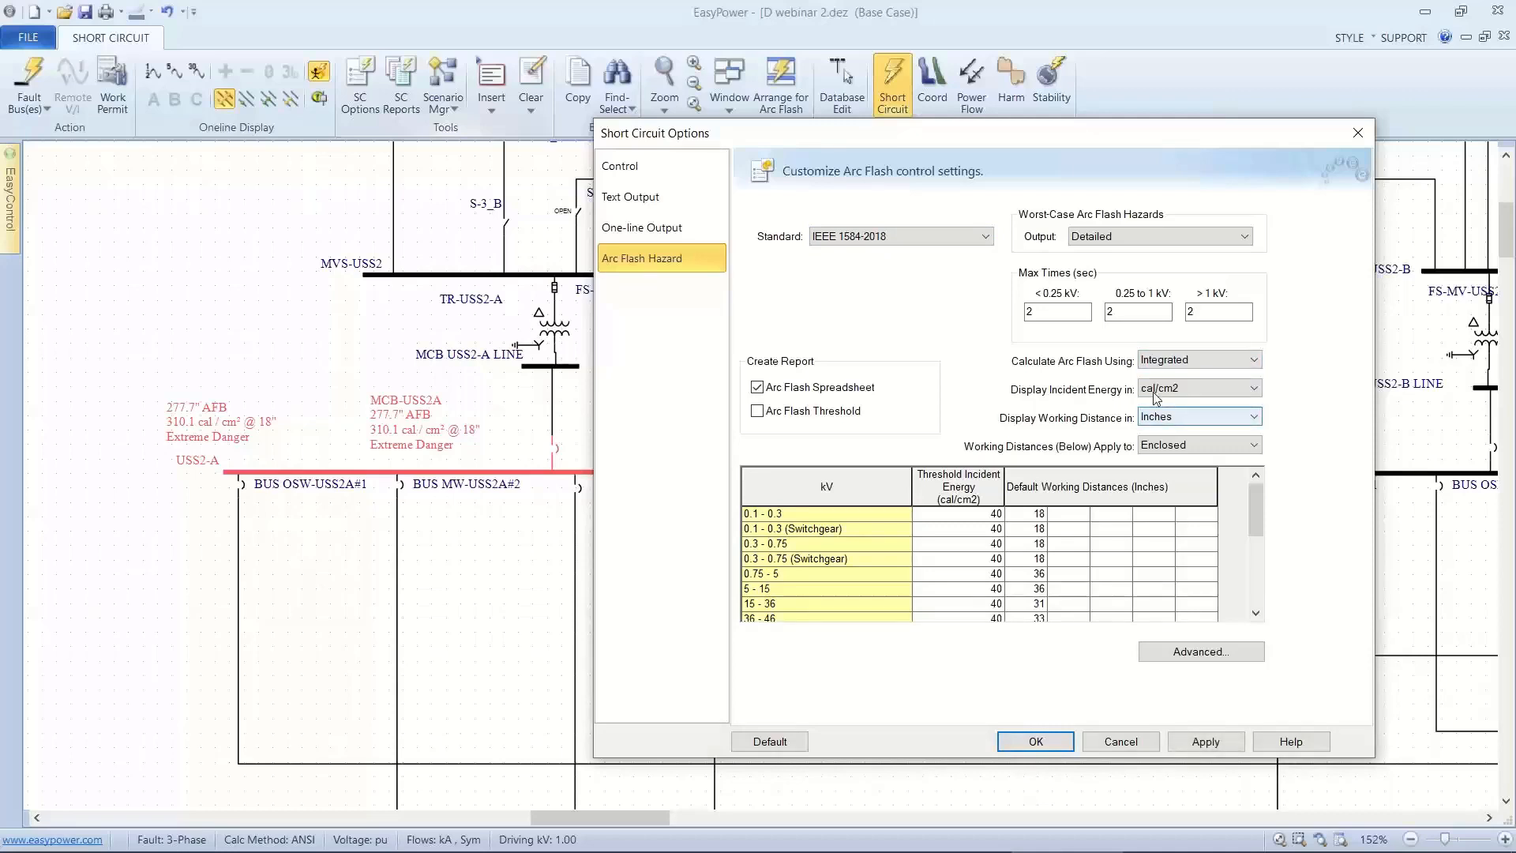
Set the worst-case arc flash hazard output to Excluding Main and apply the short circuit options.
click(1131, 238)
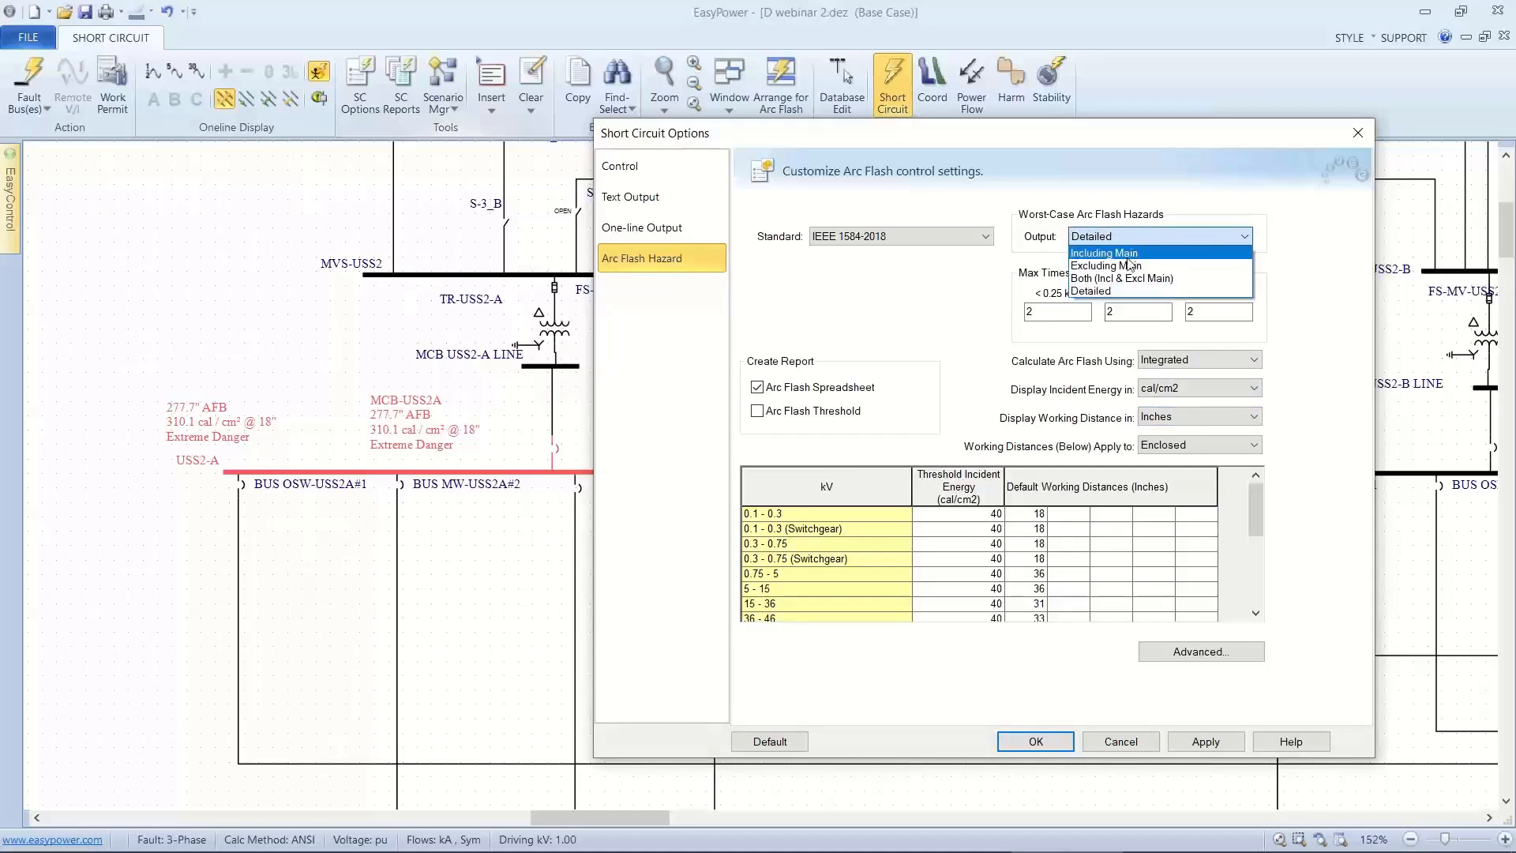
click(1129, 267)
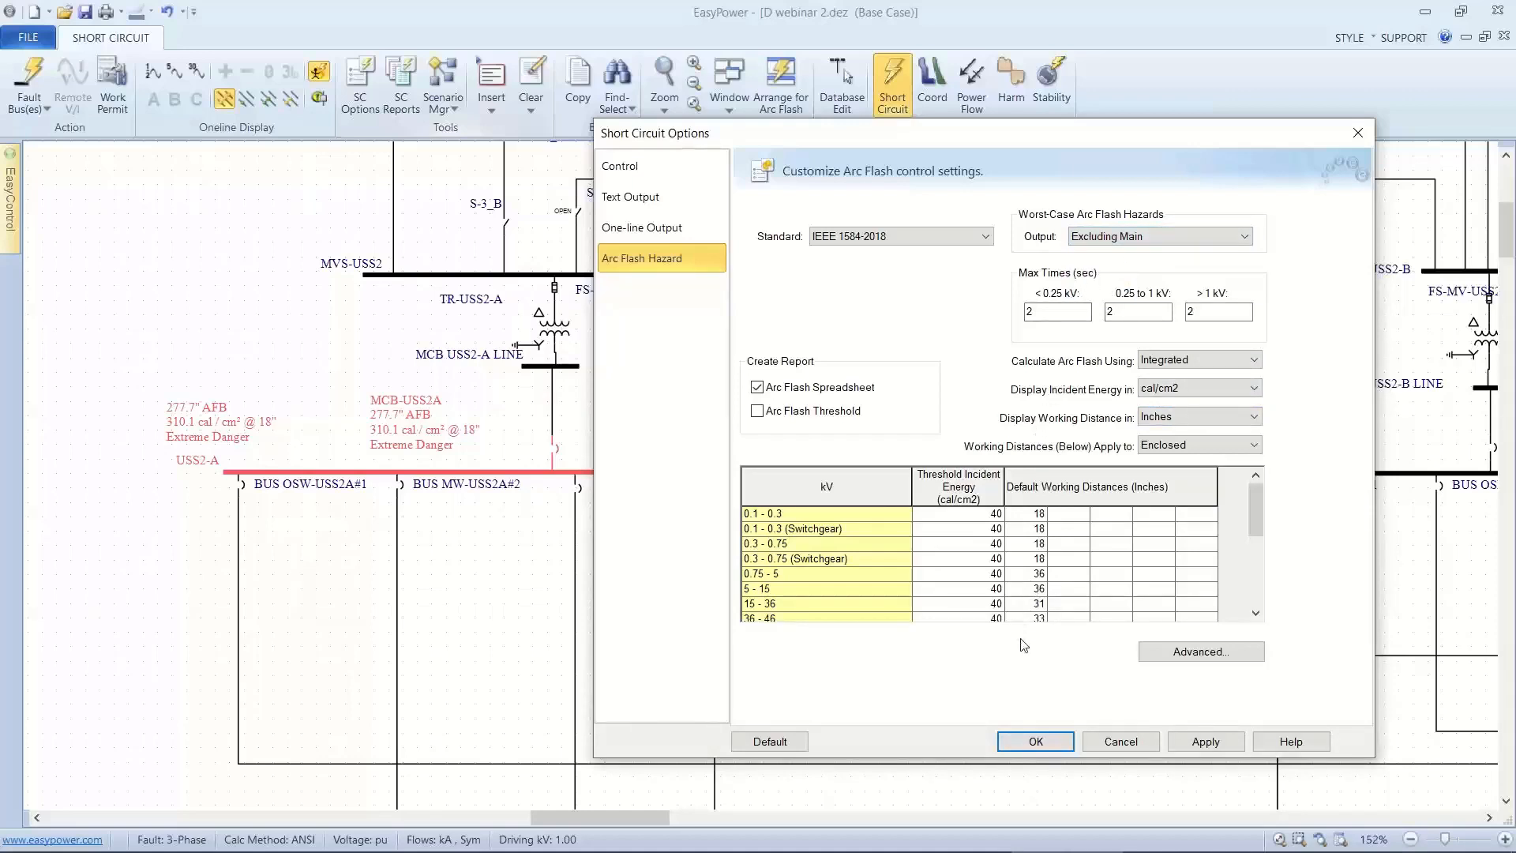
click(1022, 736)
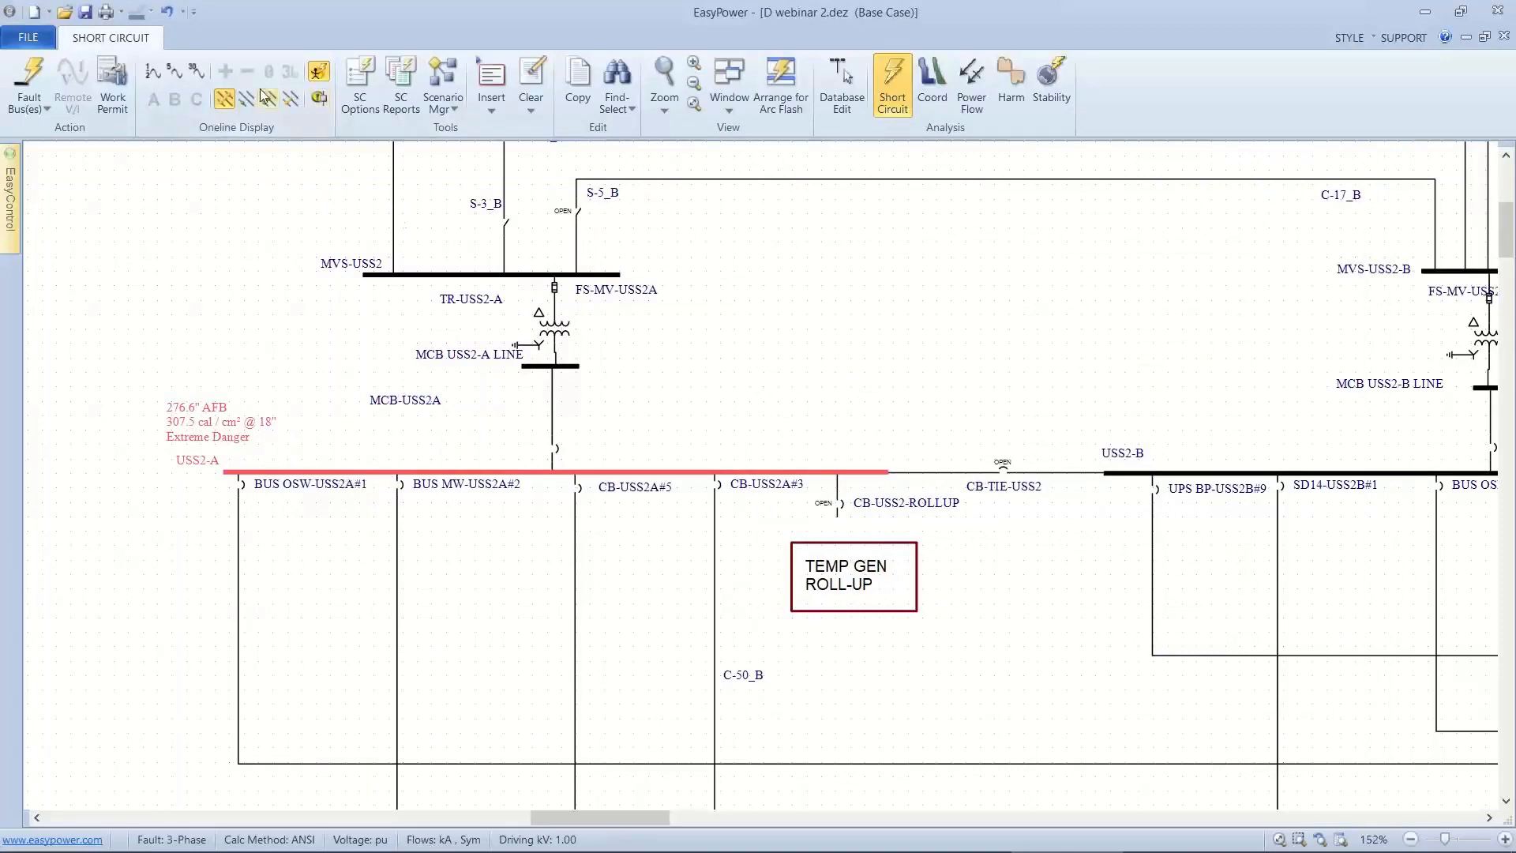
Check the momentary fault currents contributed to bus USS2-A and return to the arc flash hazard display.
click(163, 78)
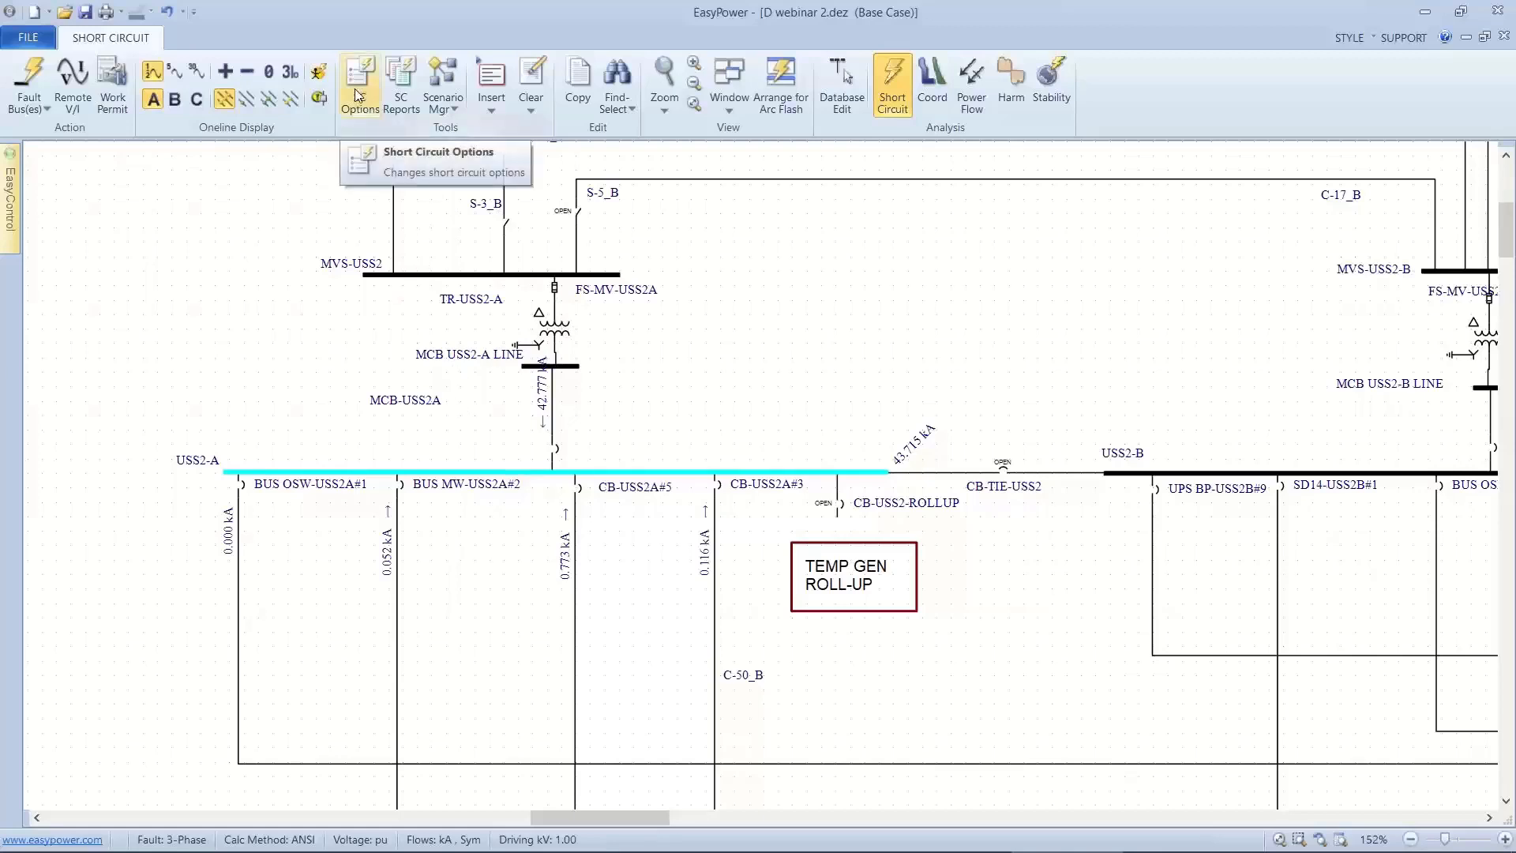
click(319, 75)
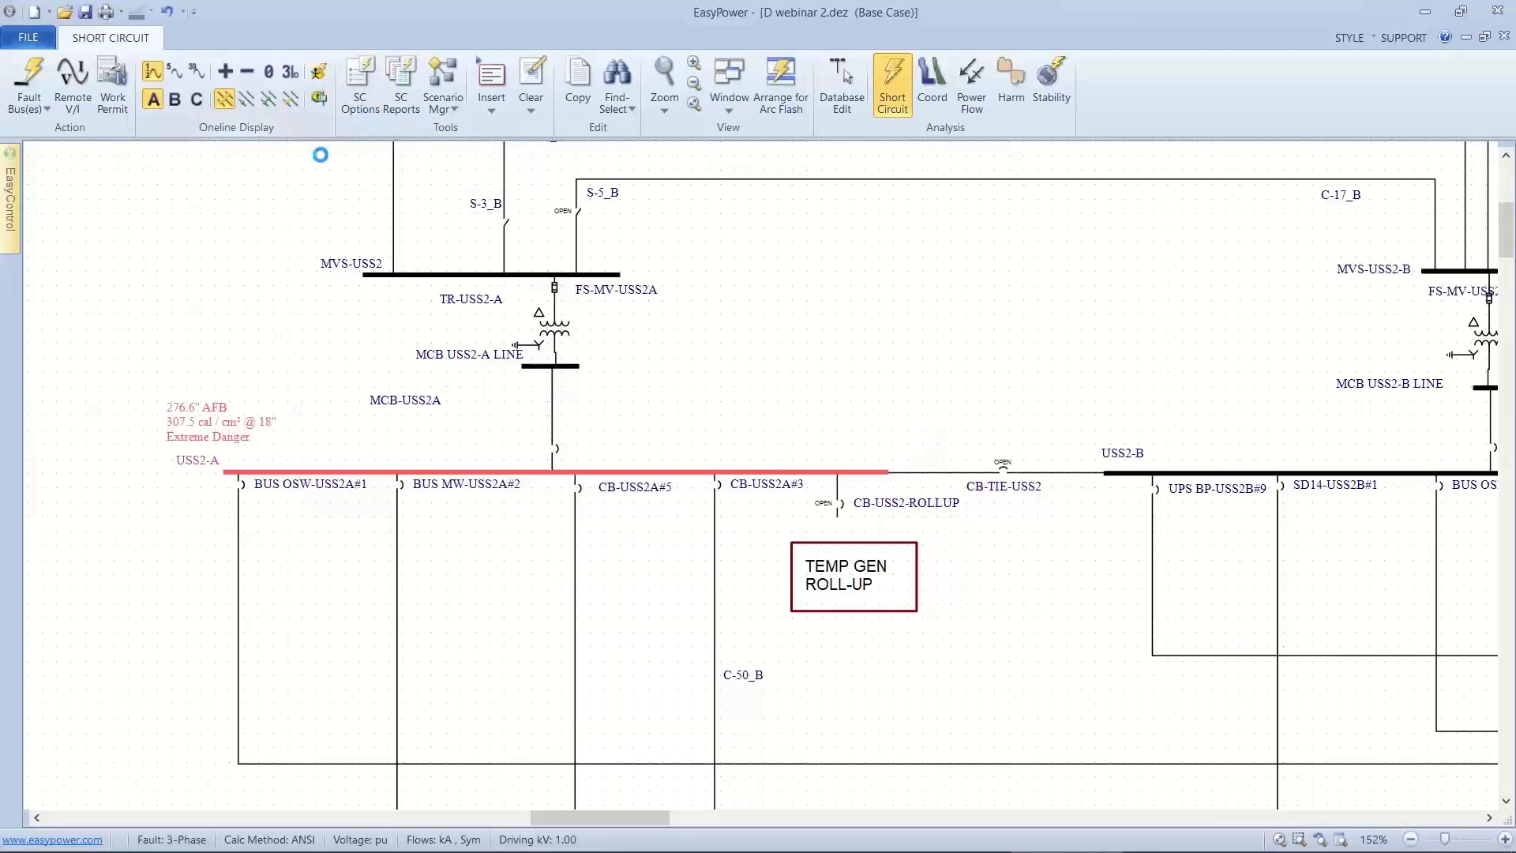
Open and reclose feeder breaker CB-USS2A#5, and open main breaker MCB-USS2A to isolate bus USS2-A from its transformer.
double_click(580, 490)
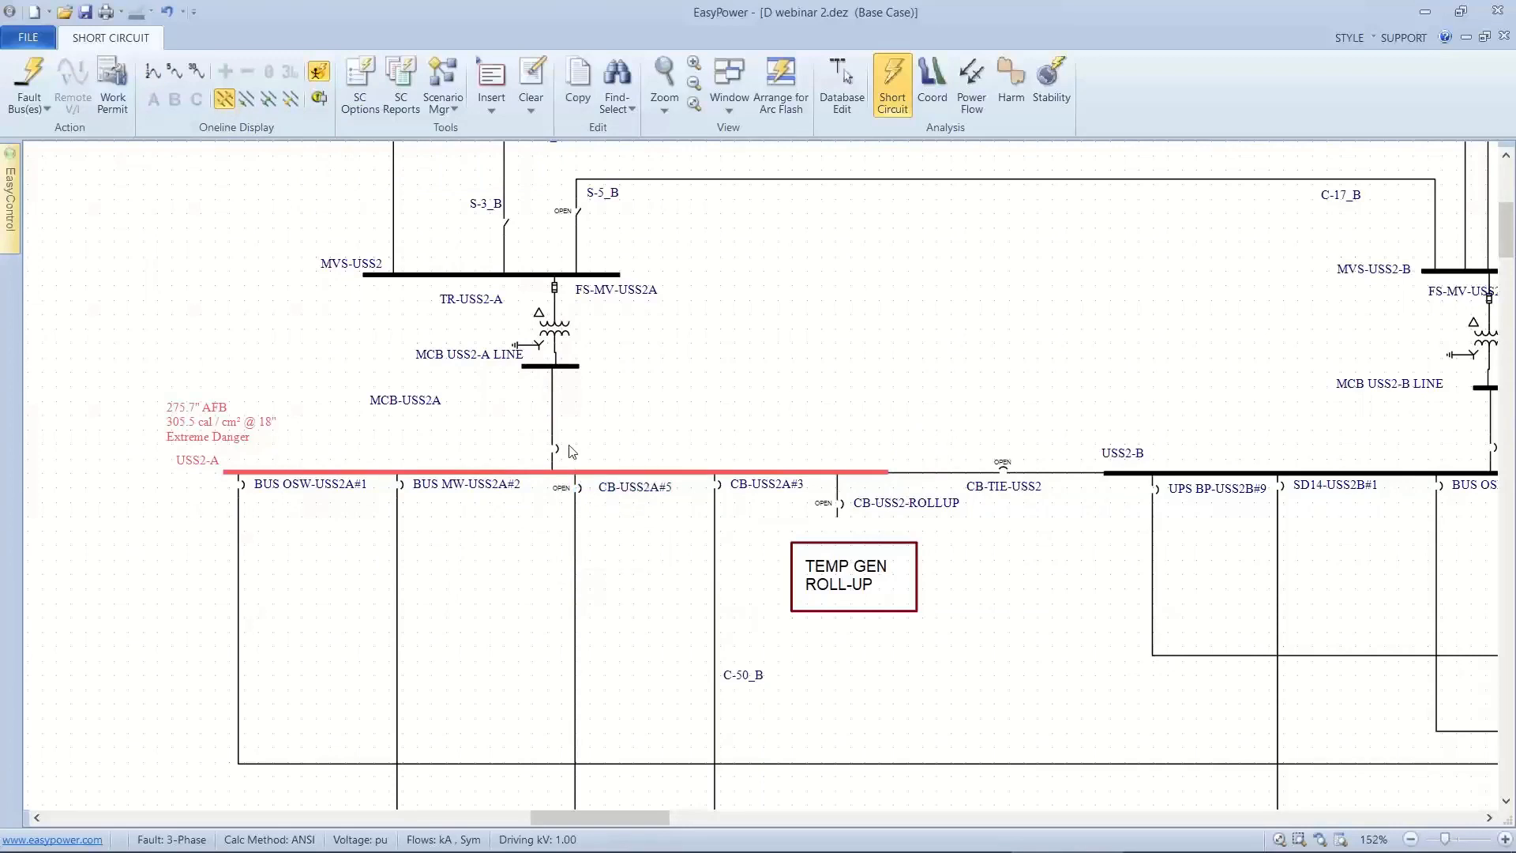
double_click(567, 486)
double_click(556, 450)
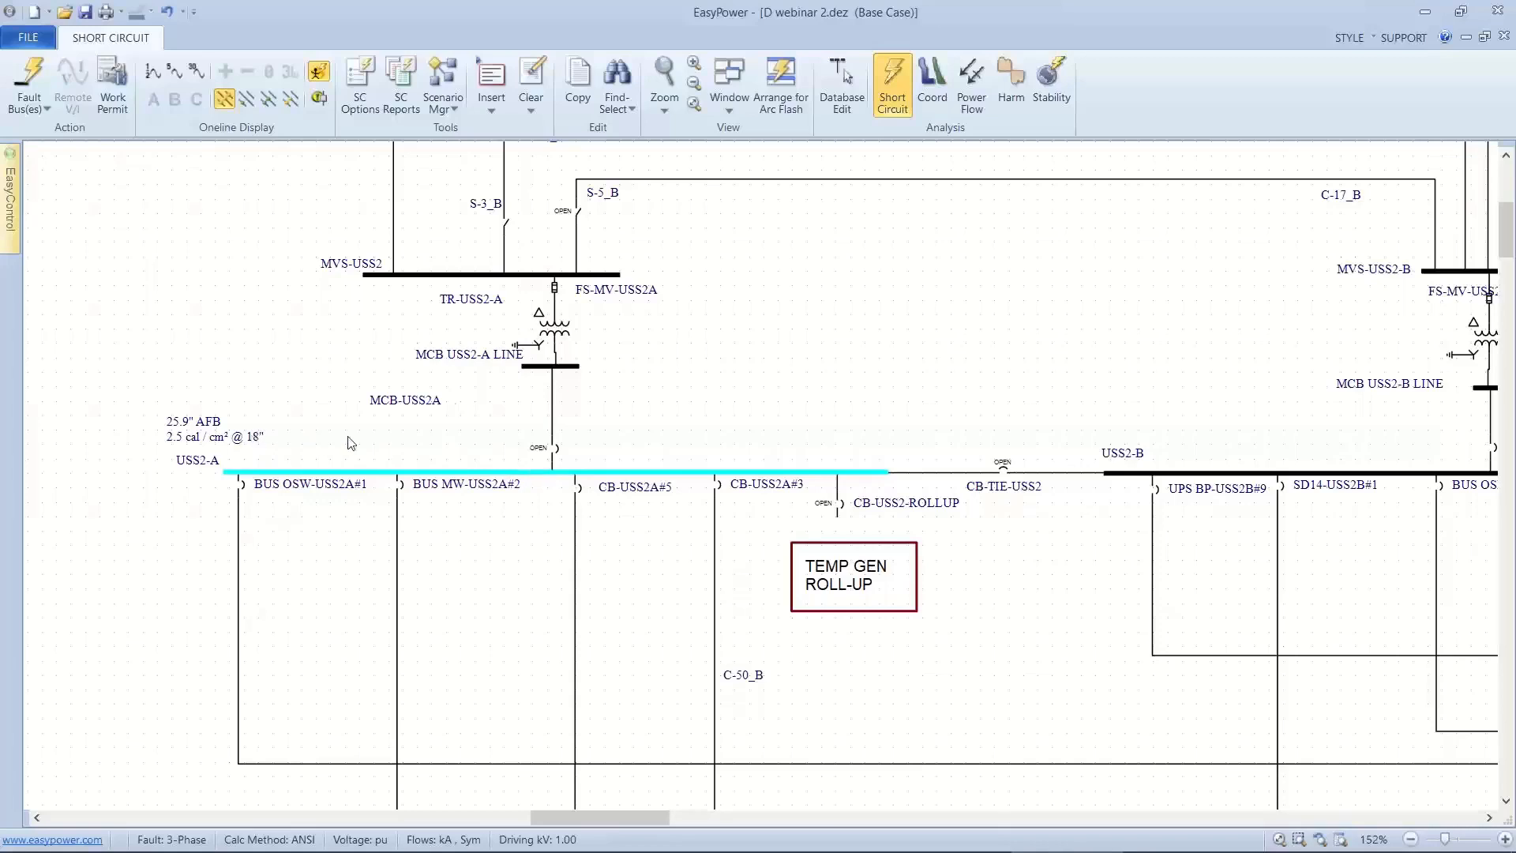
Arrange the one-line with the arc flash hazard report, examine the USS2-A entry, and display the bus's momentary fault currents.
click(770, 80)
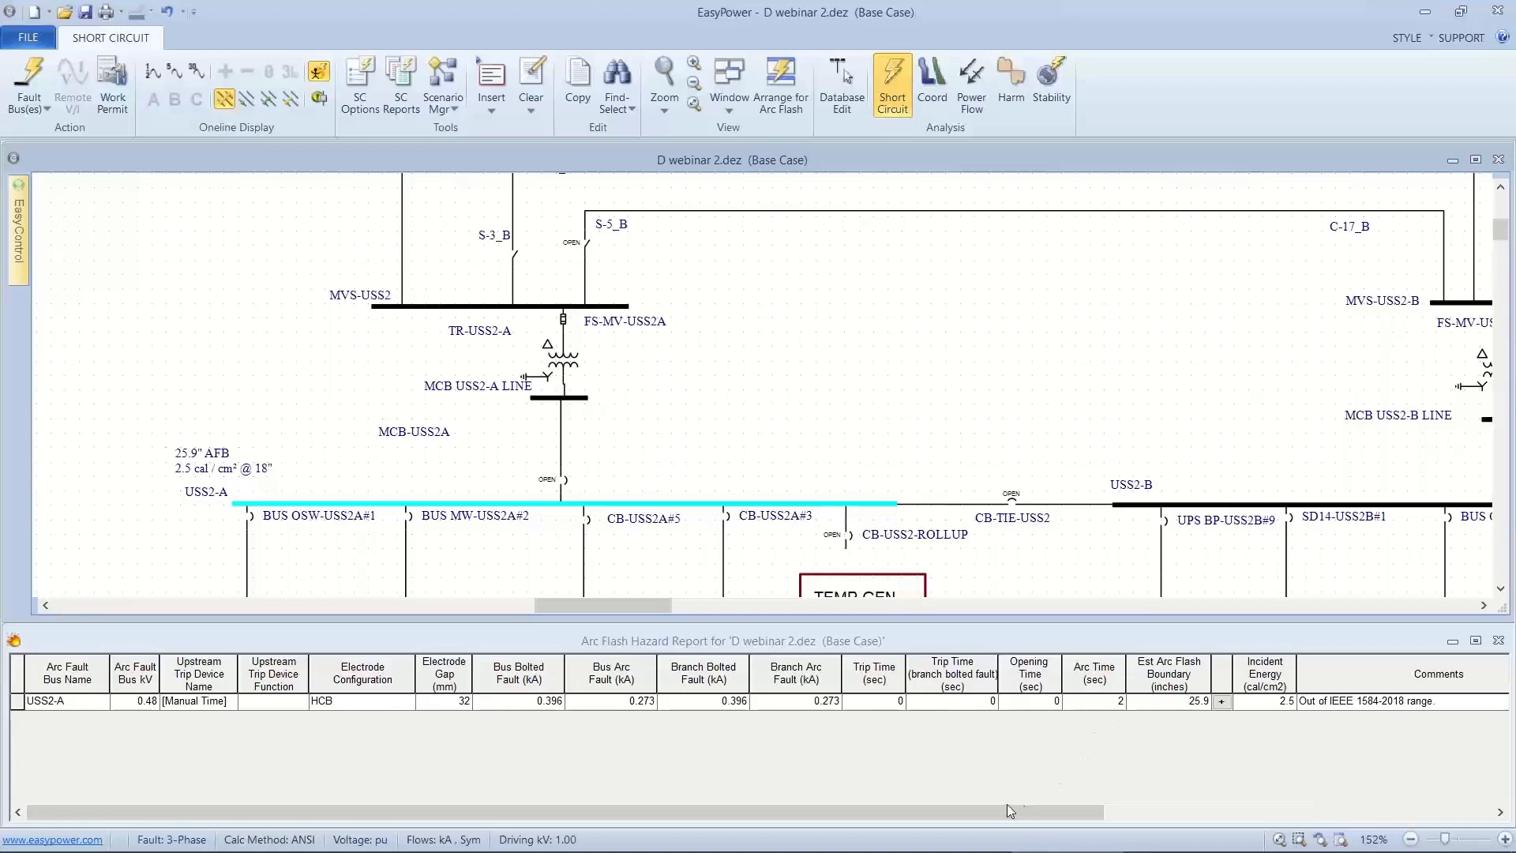
drag(1005, 804, 1111, 722)
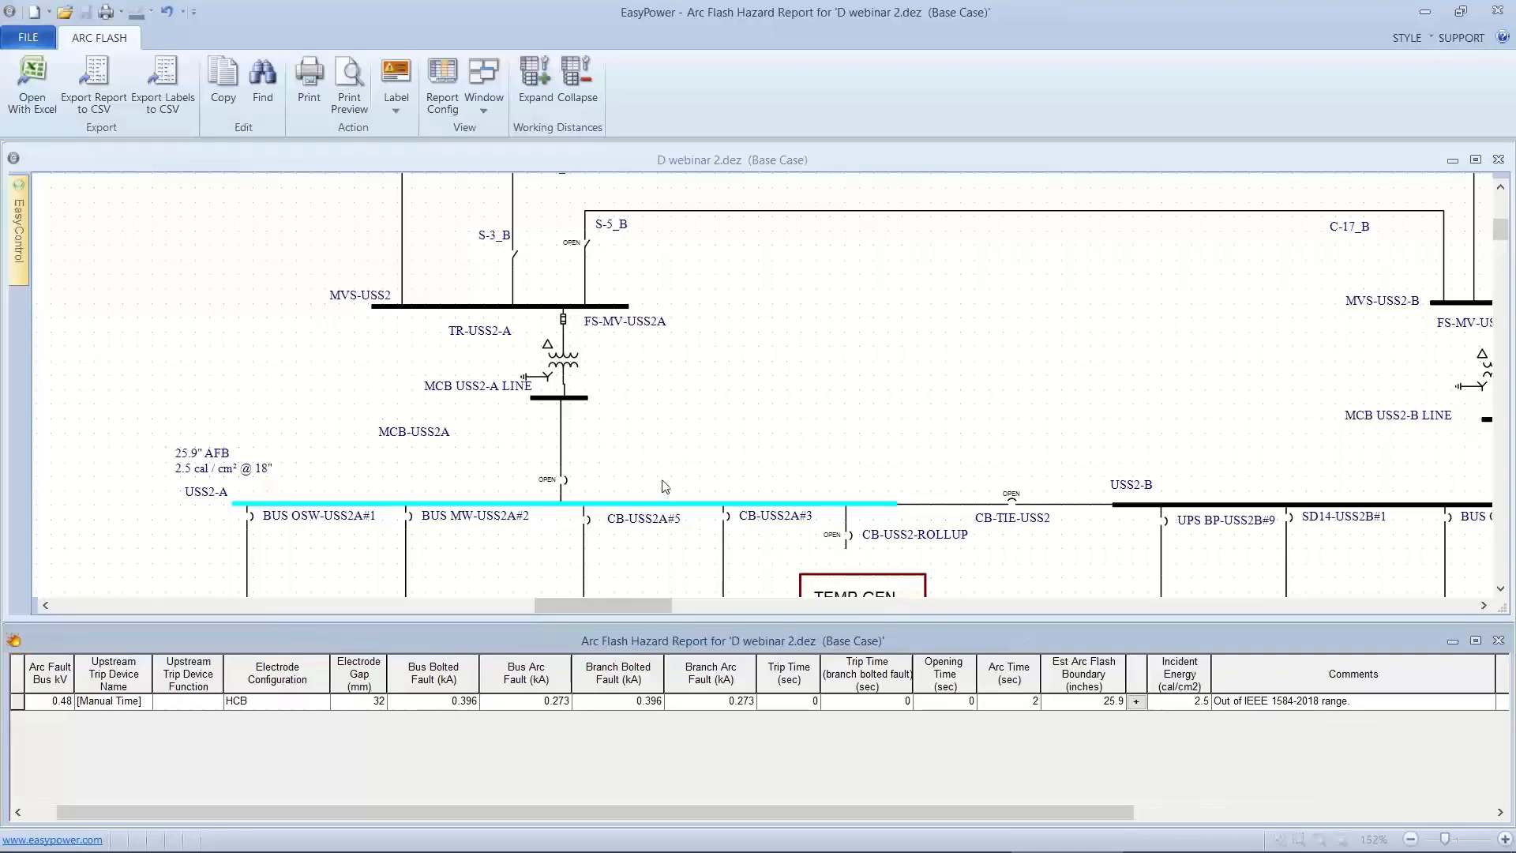
drag(665, 485, 652, 374)
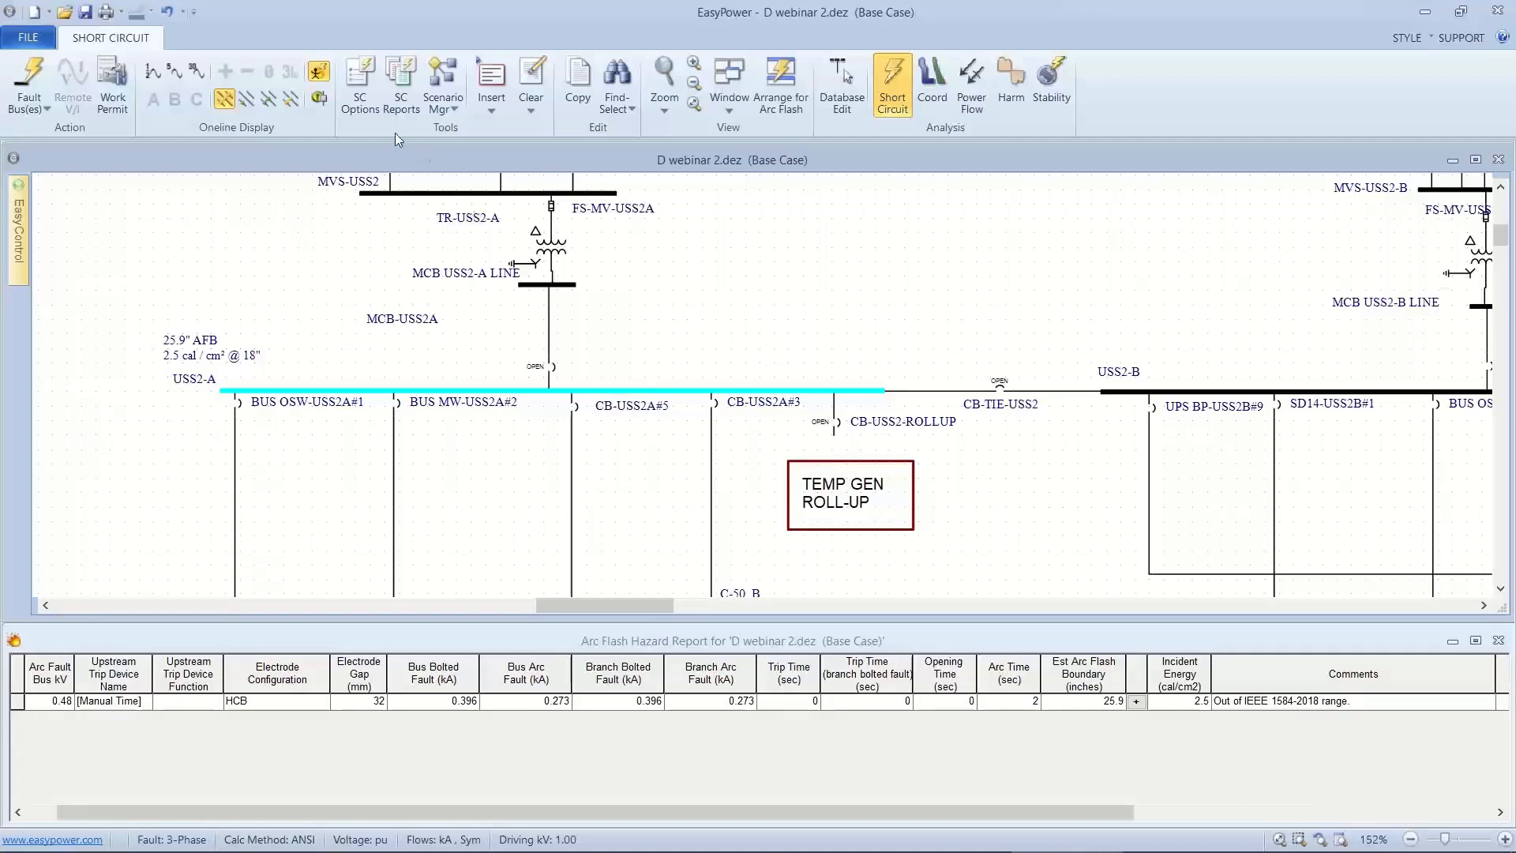
click(152, 72)
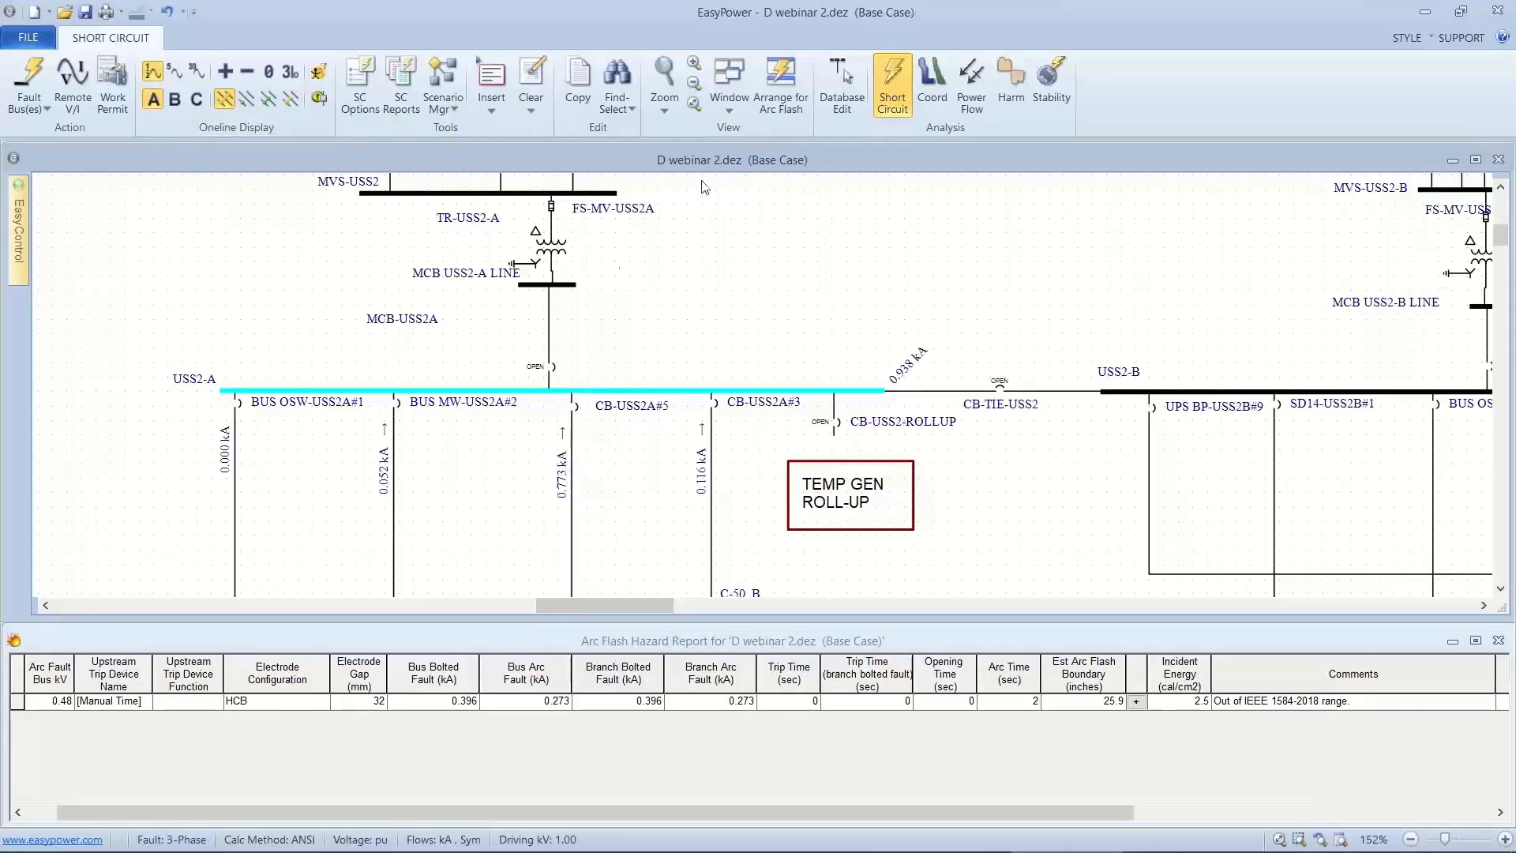
Save the temporary changes to the database and set bus USS2-A's own arc flash output to Including Main.
click(853, 98)
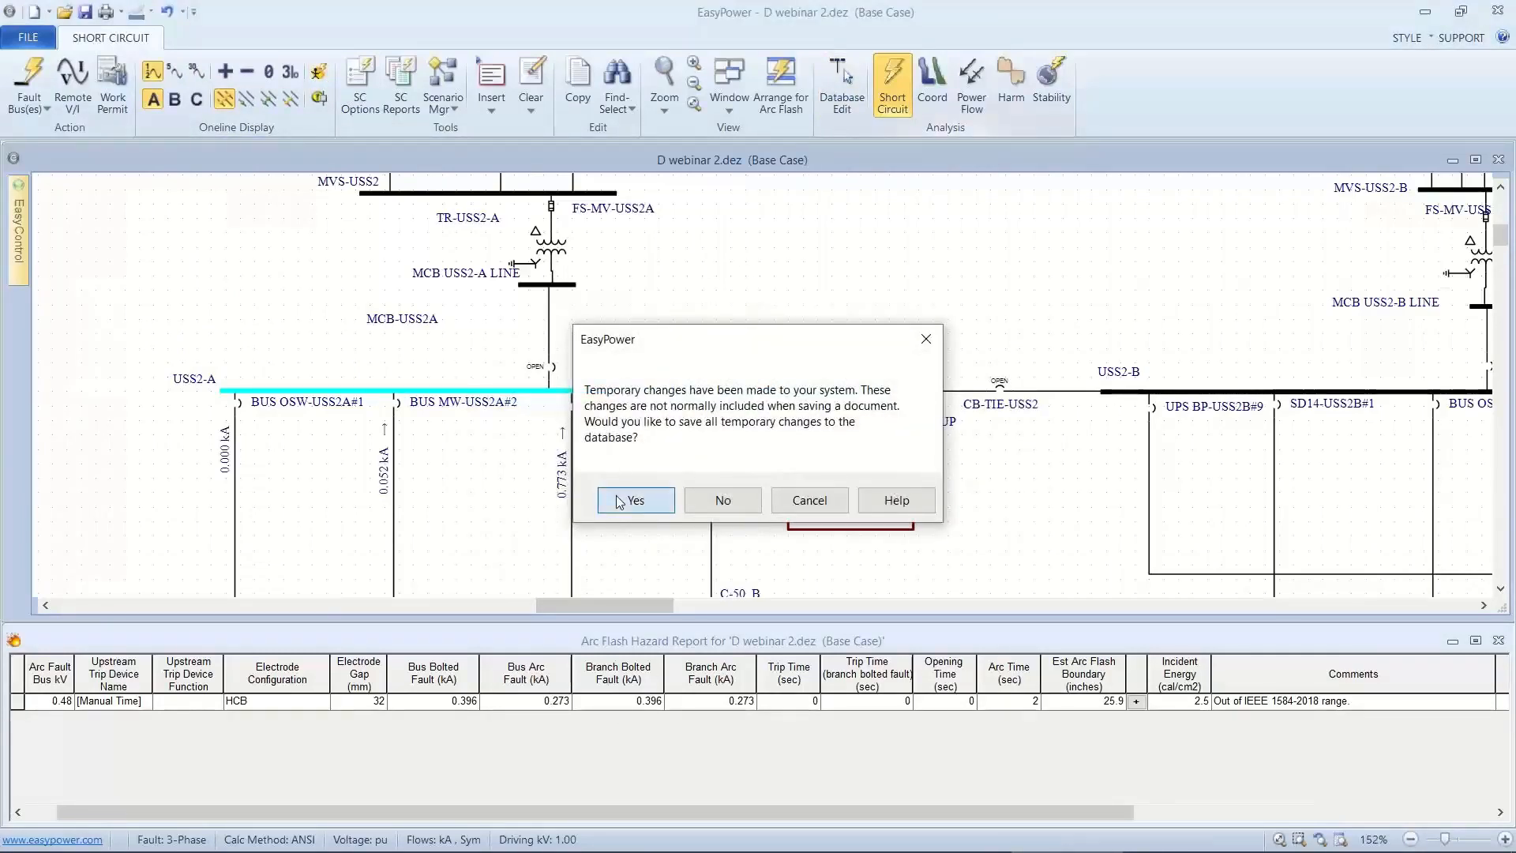
click(631, 499)
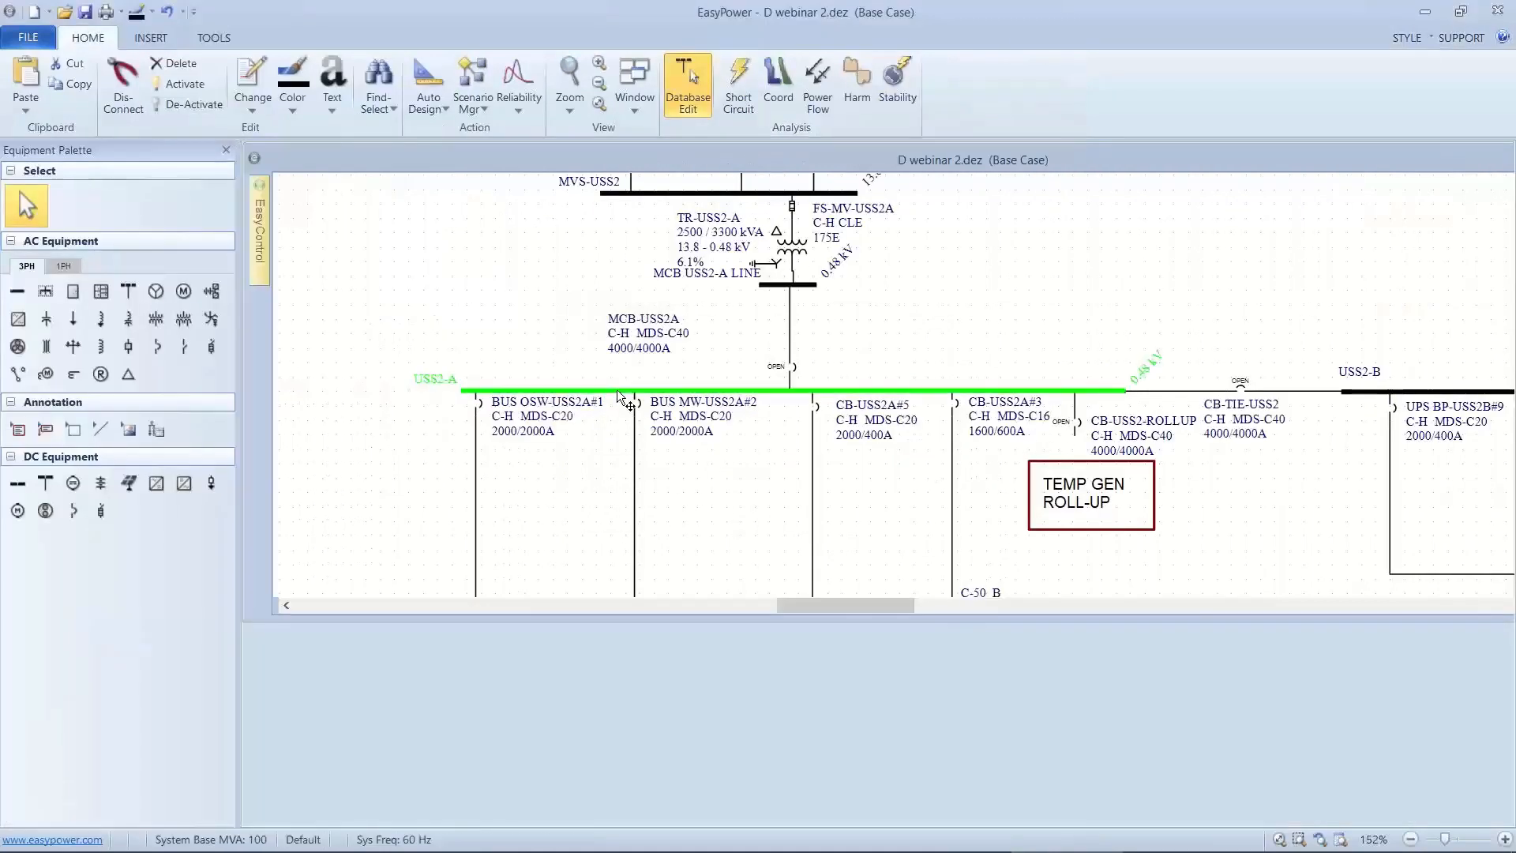
double_click(617, 390)
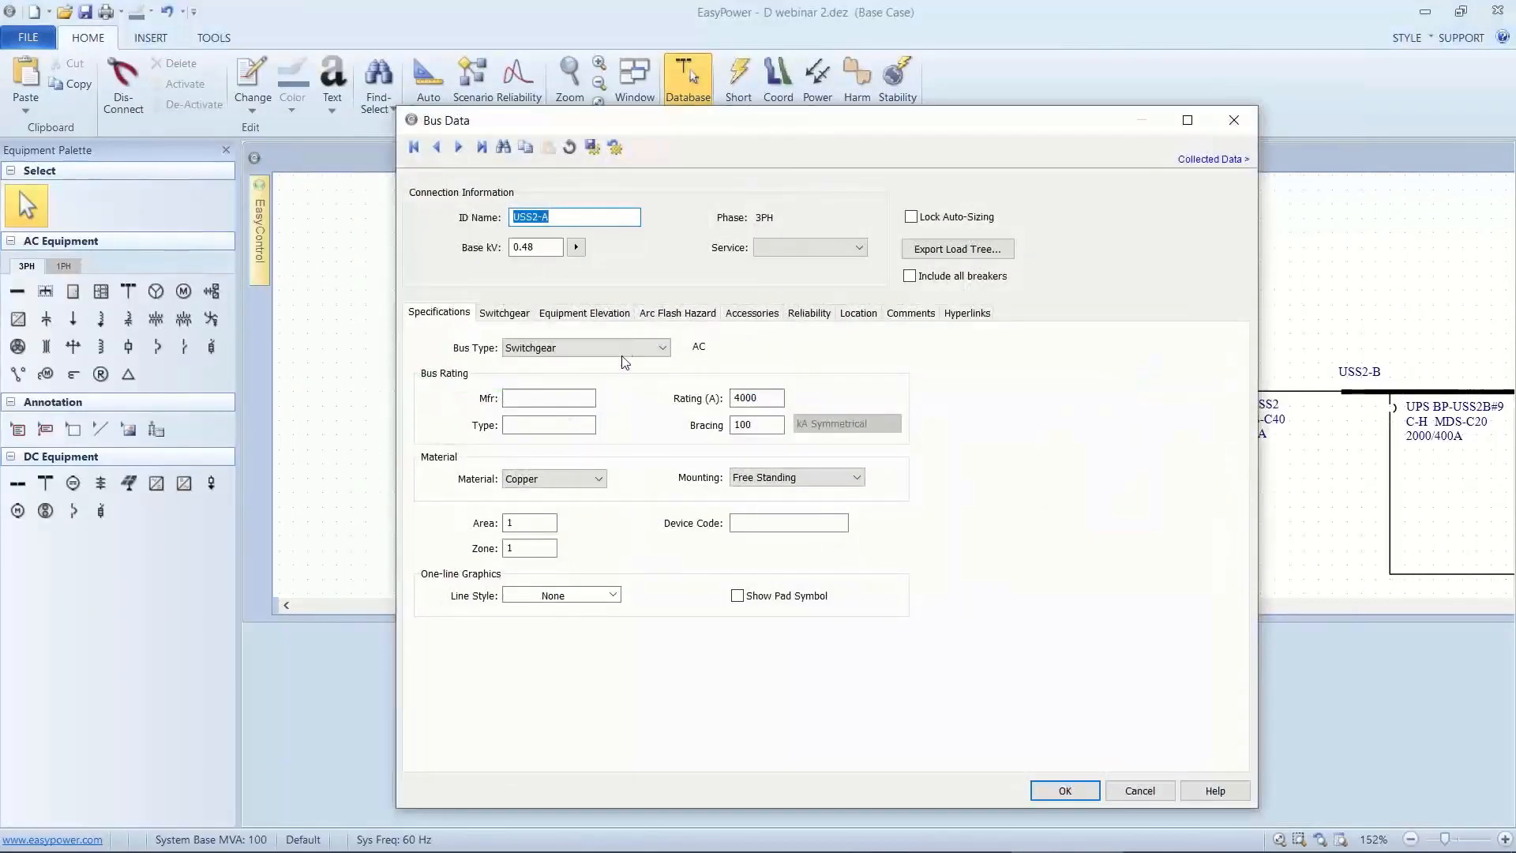
click(668, 314)
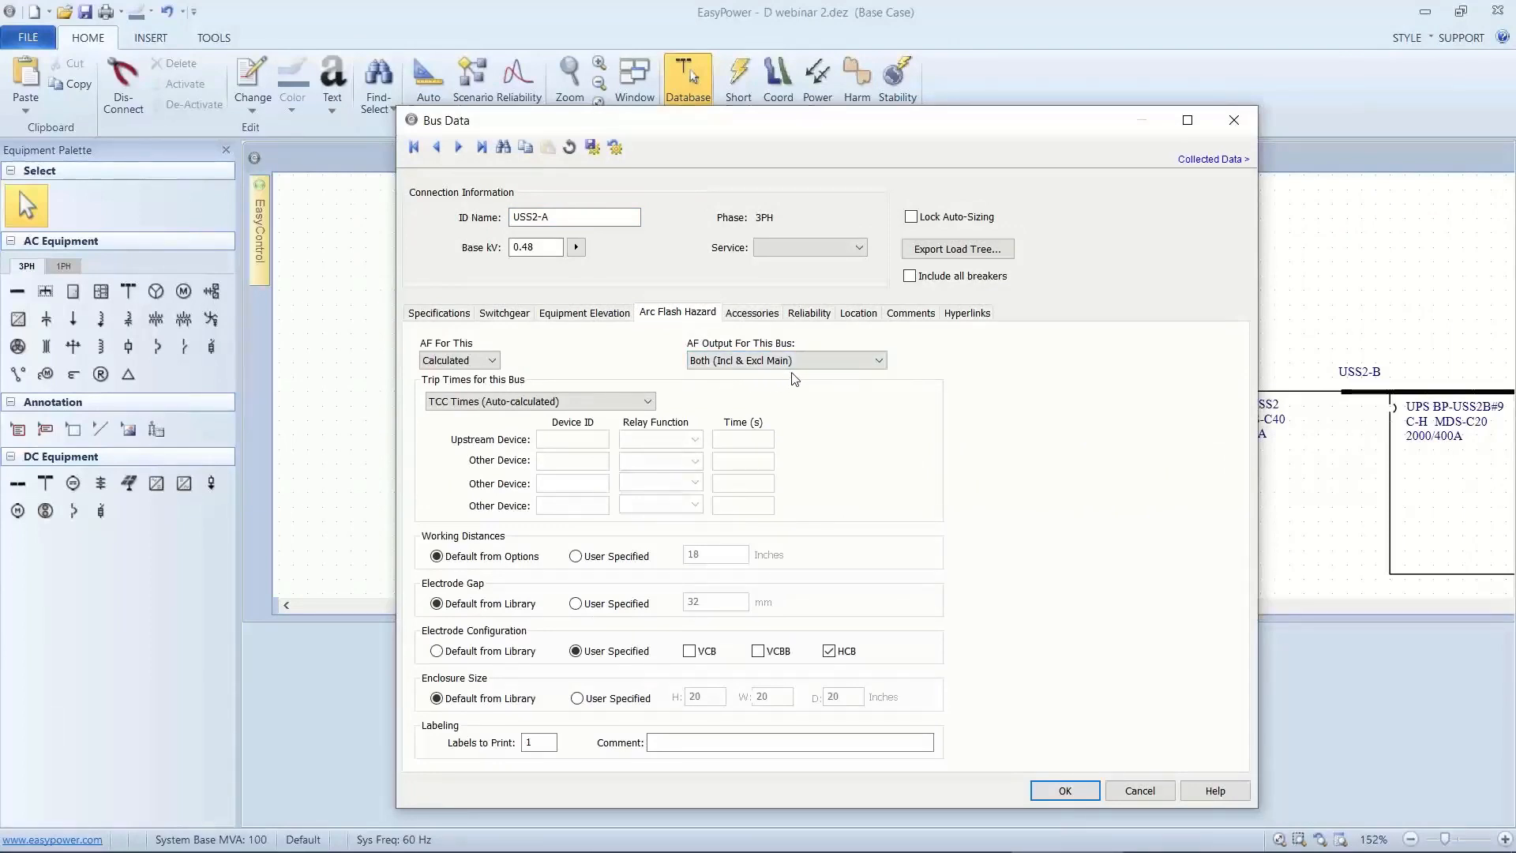
click(817, 363)
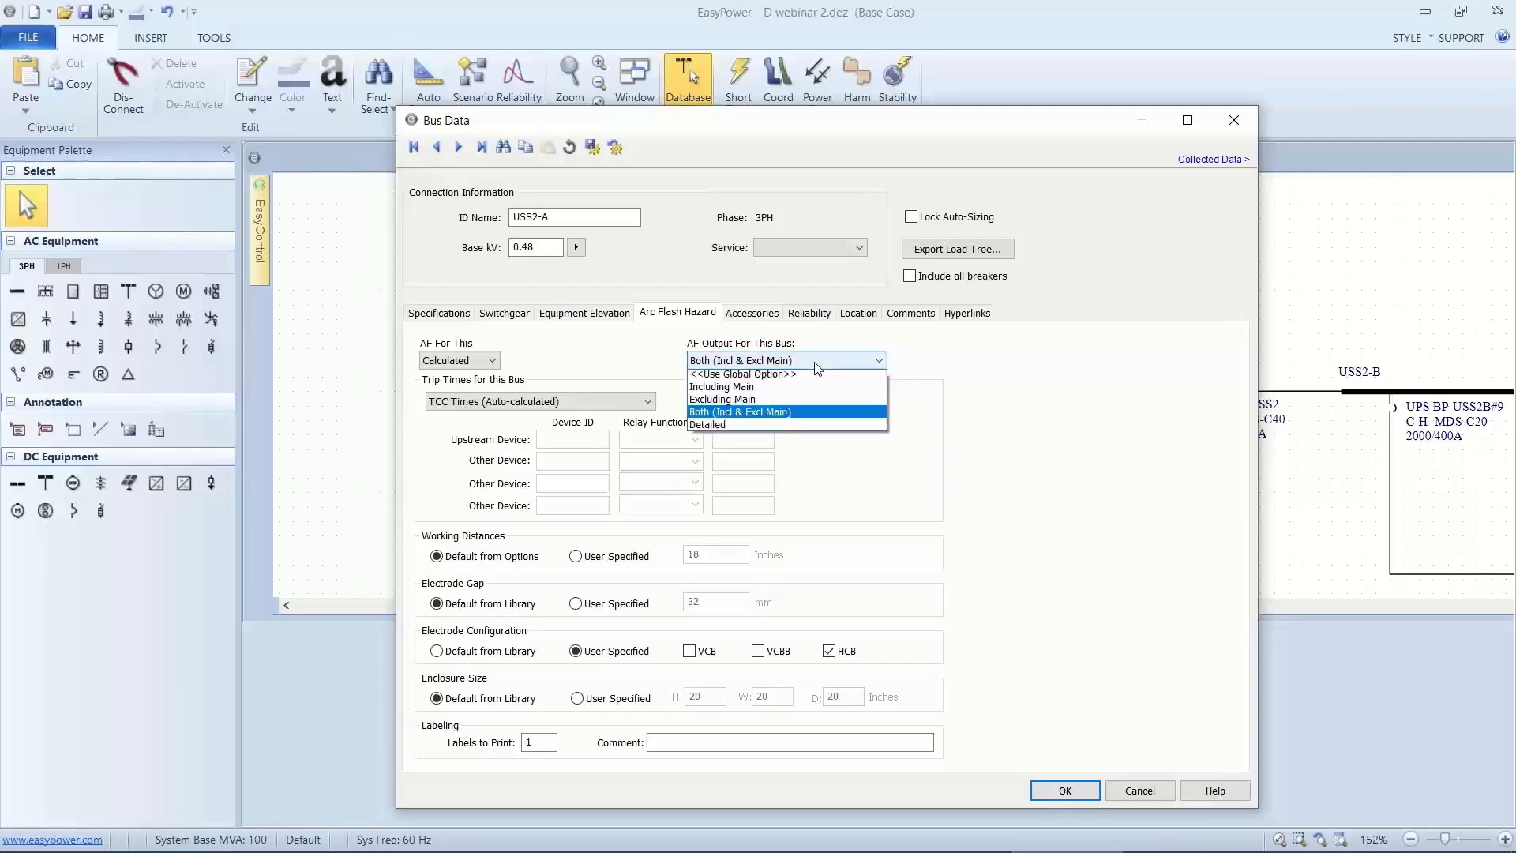
click(763, 390)
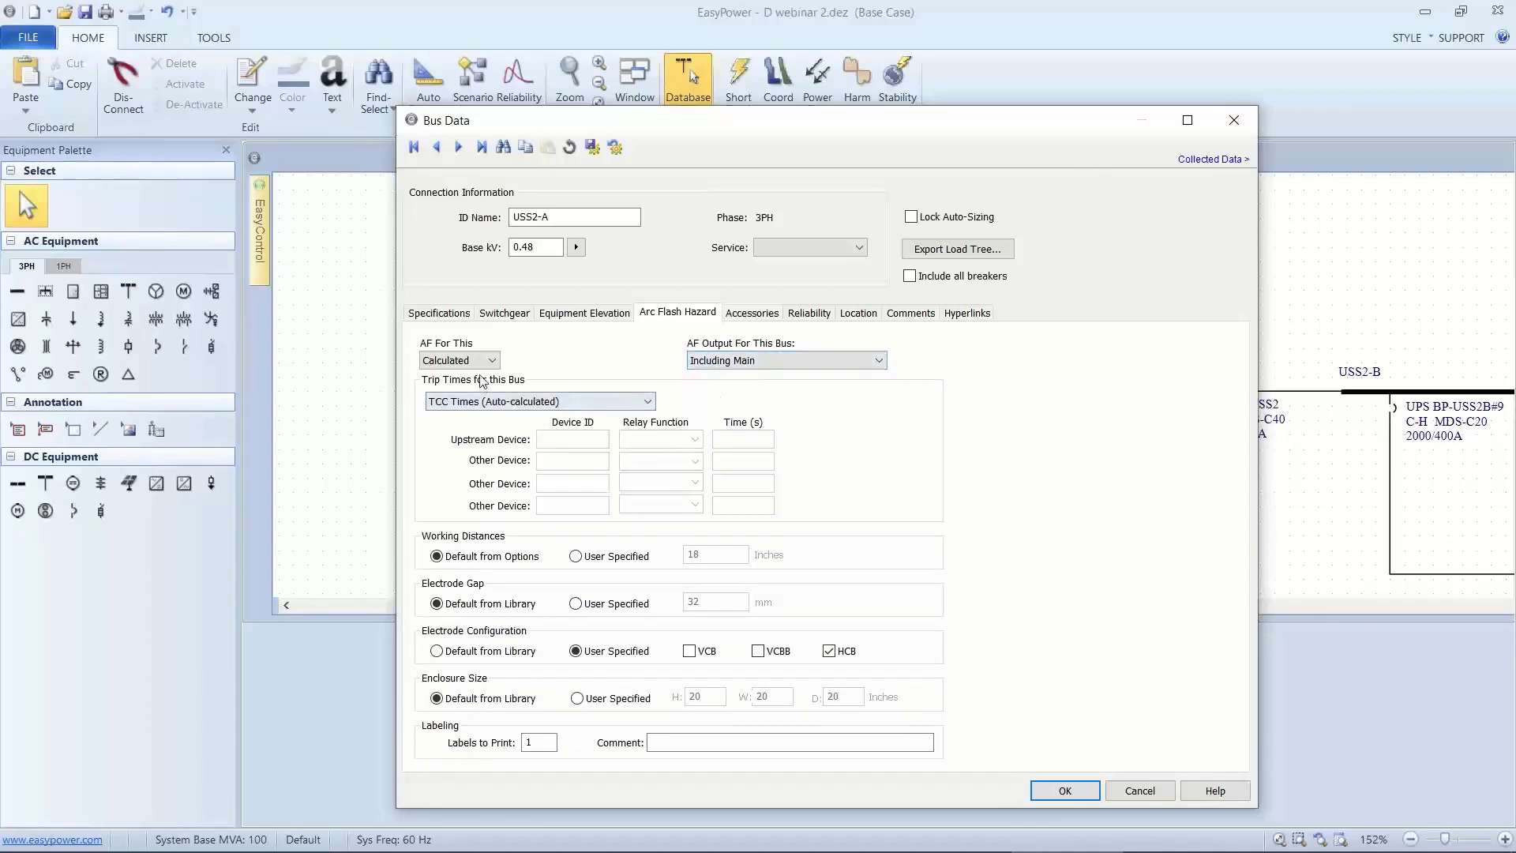
click(1041, 792)
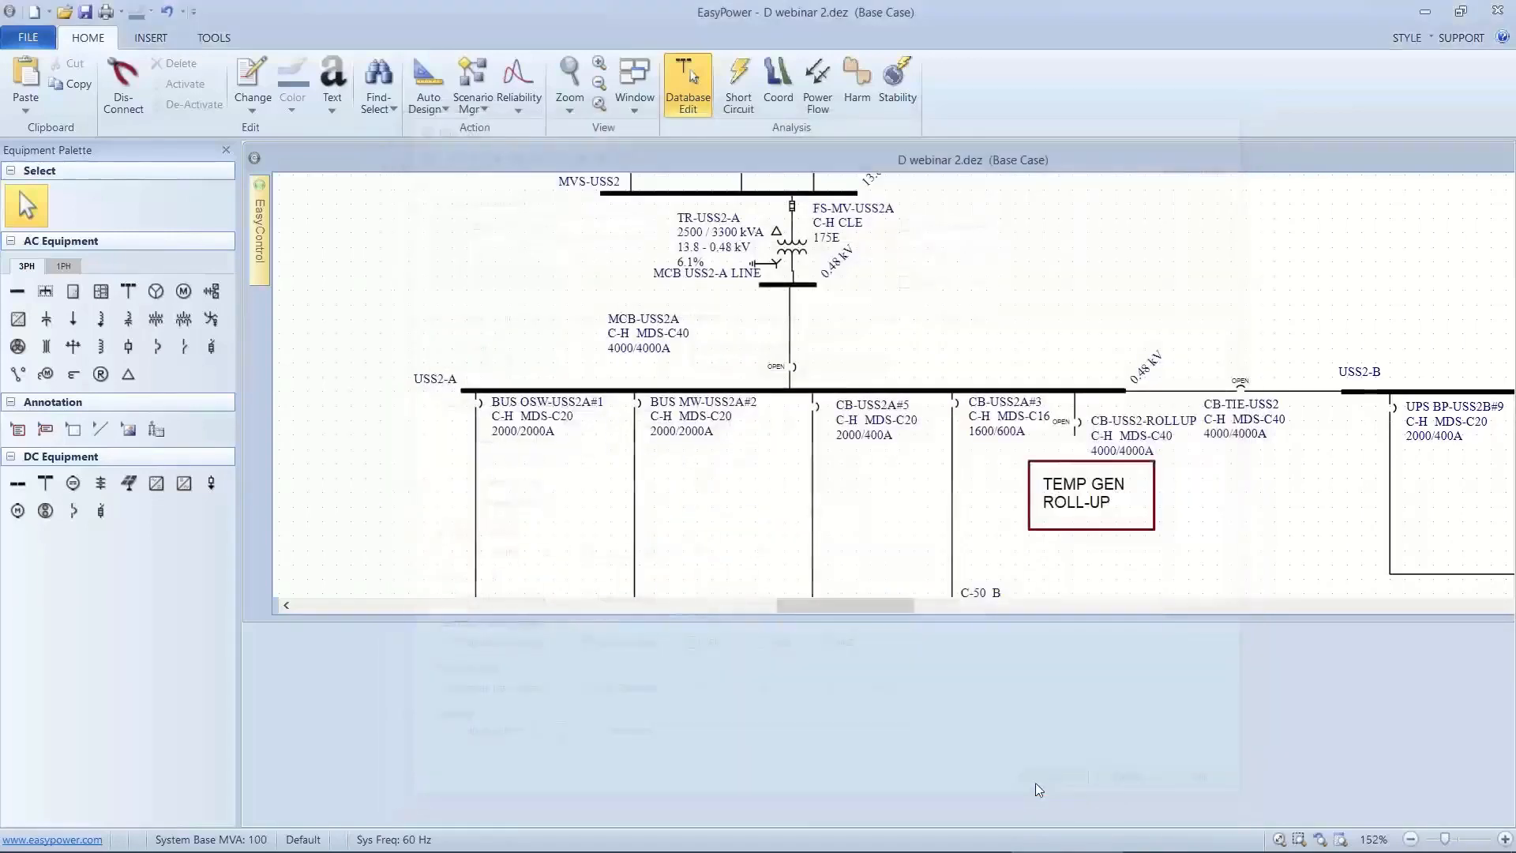
Return to short circuit analysis and fault bus USS2-A with arc flash hazards displayed.
click(747, 387)
click(738, 93)
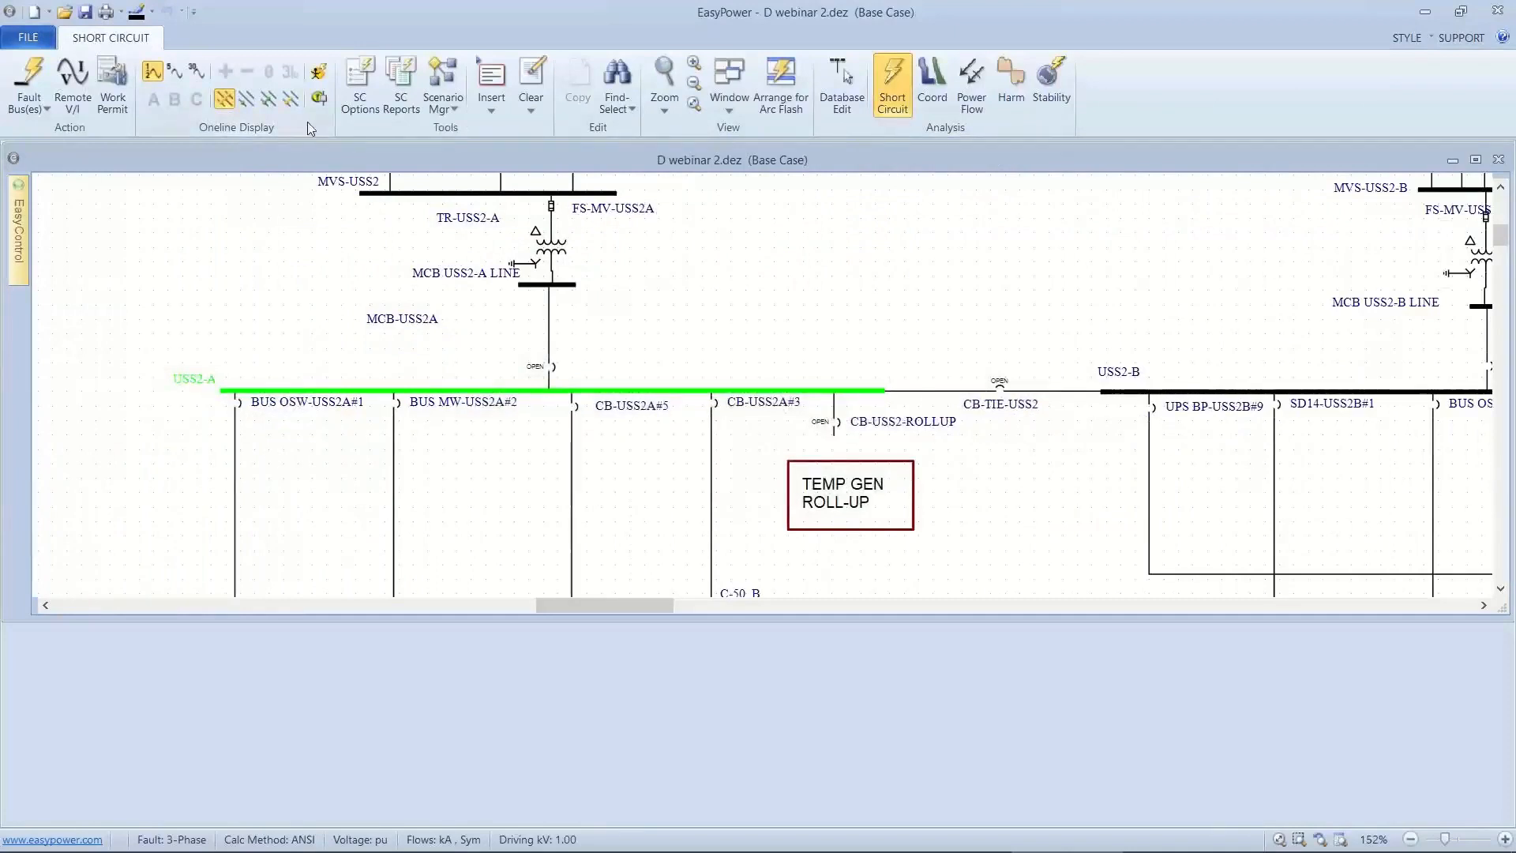
click(319, 73)
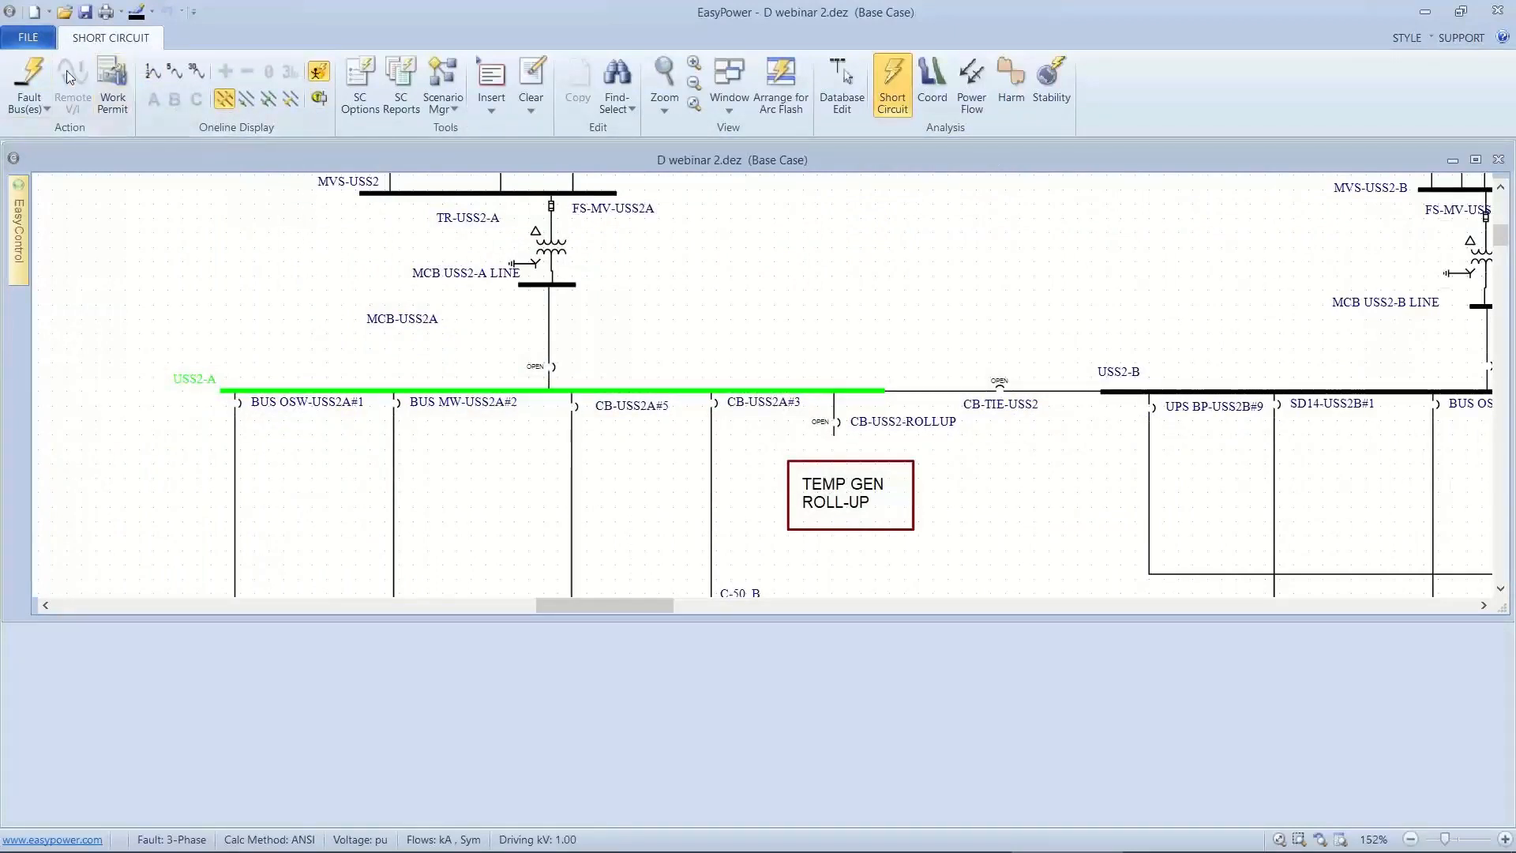
click(29, 75)
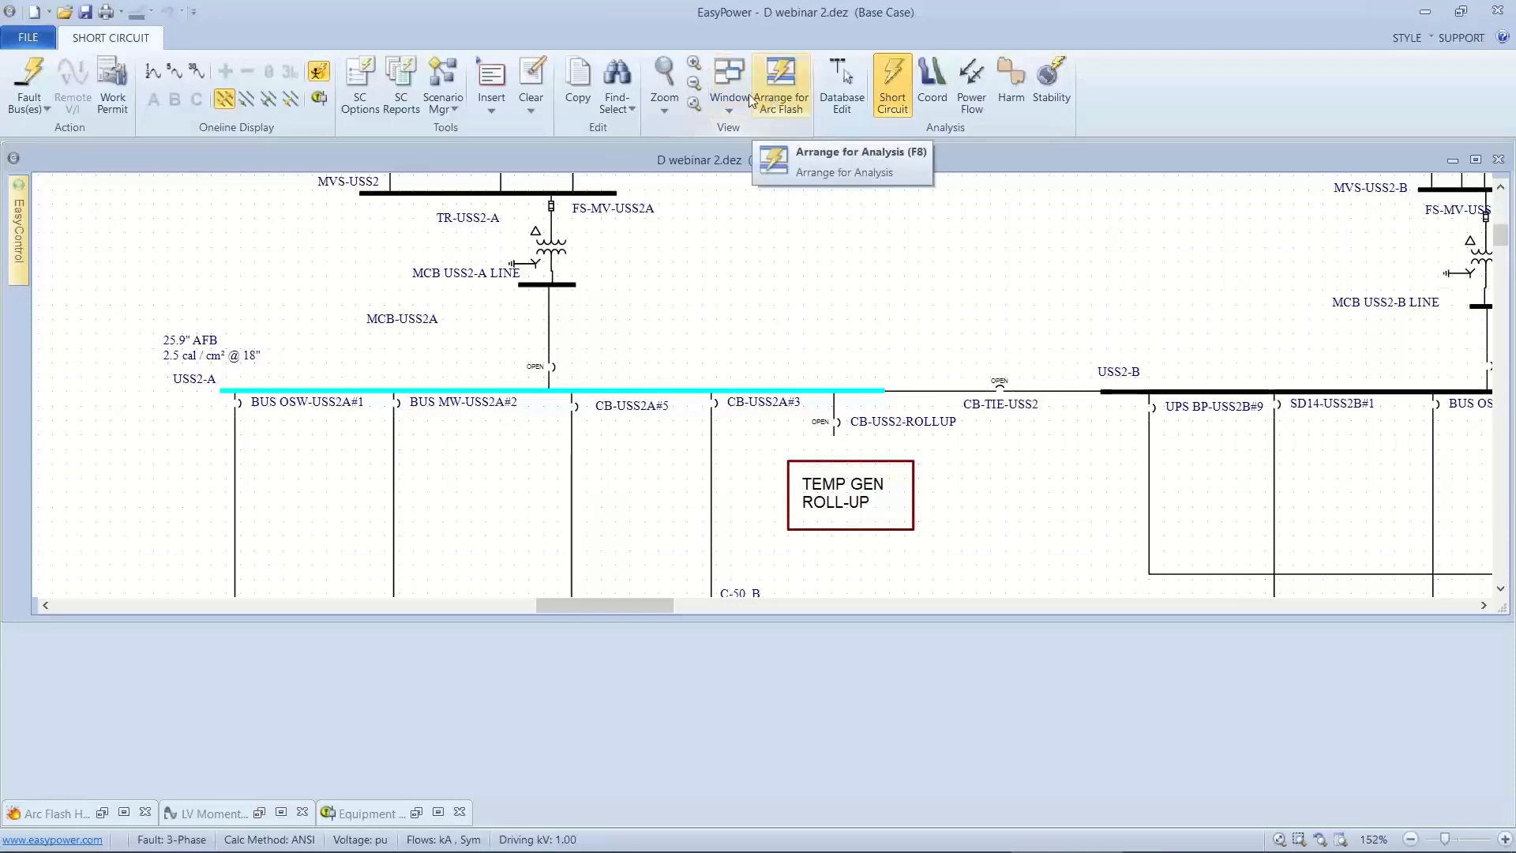
Set the arc flash maximum time for 0.25 to 1 kV to 200 seconds.
click(360, 79)
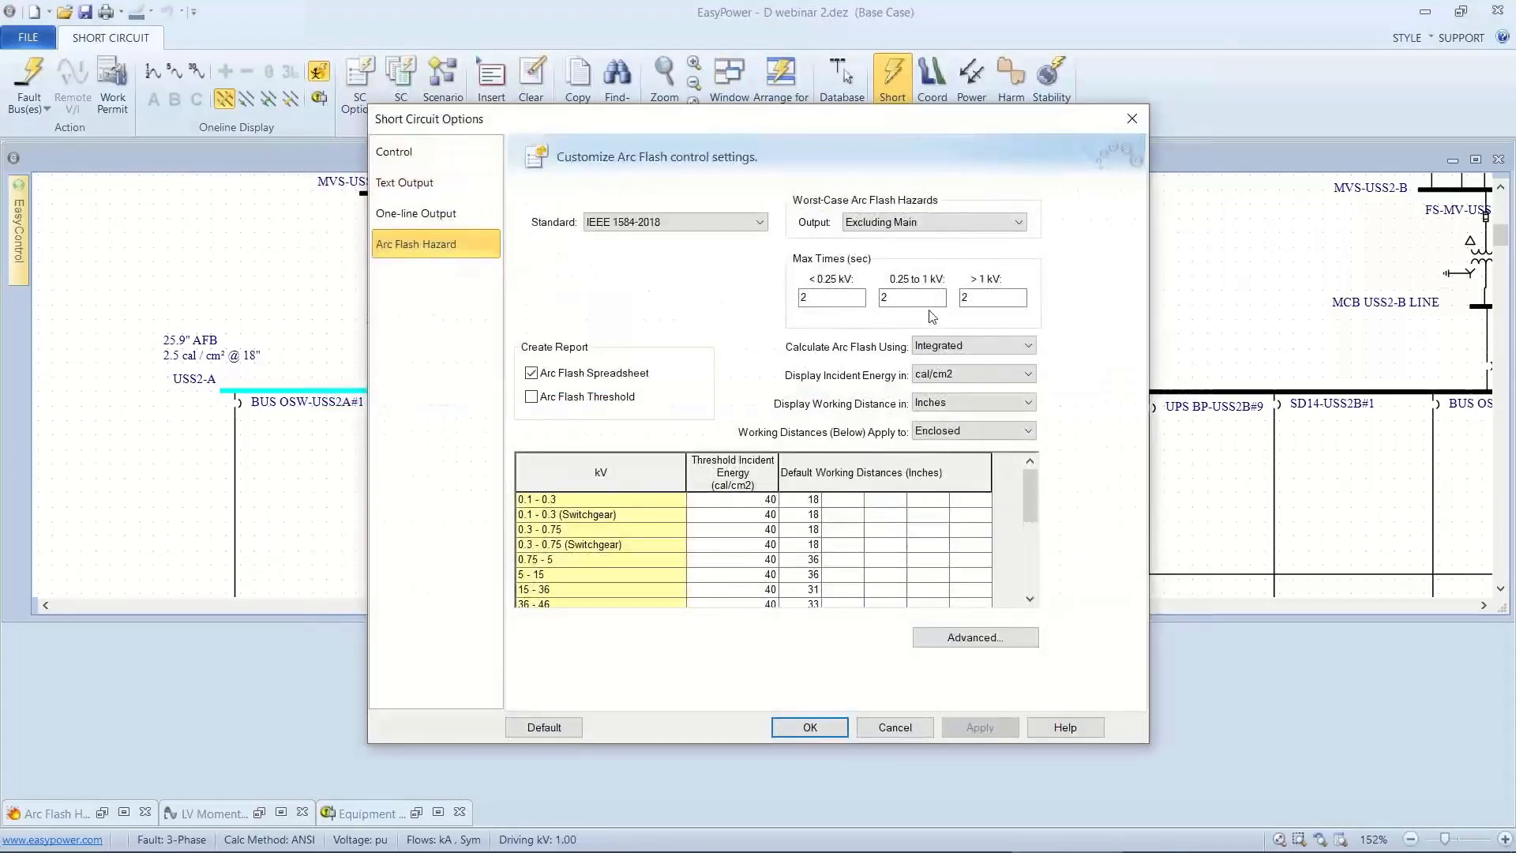
click(920, 298)
text(00)
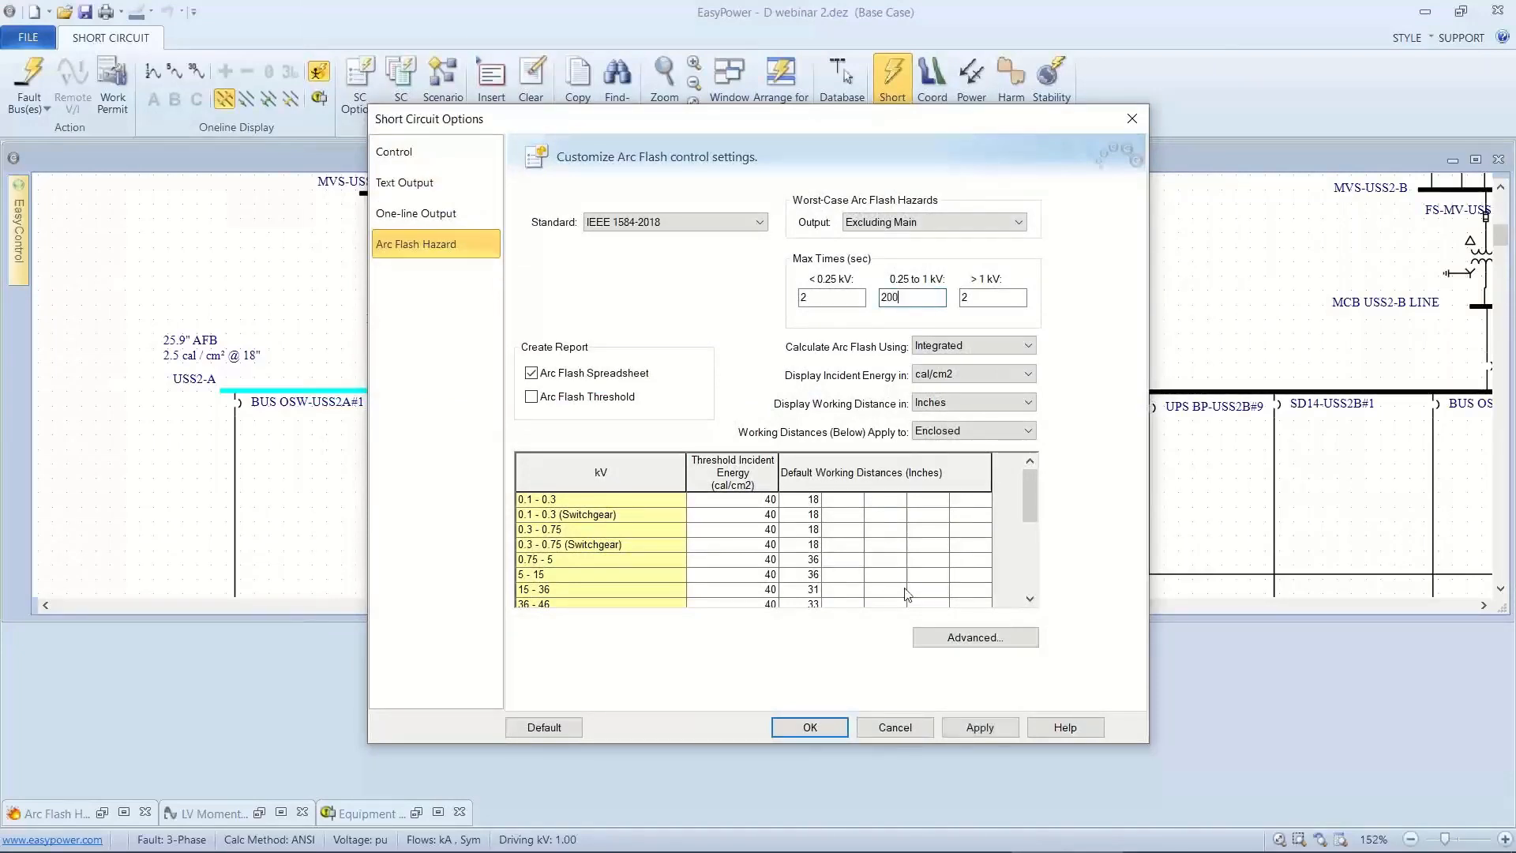
click(830, 719)
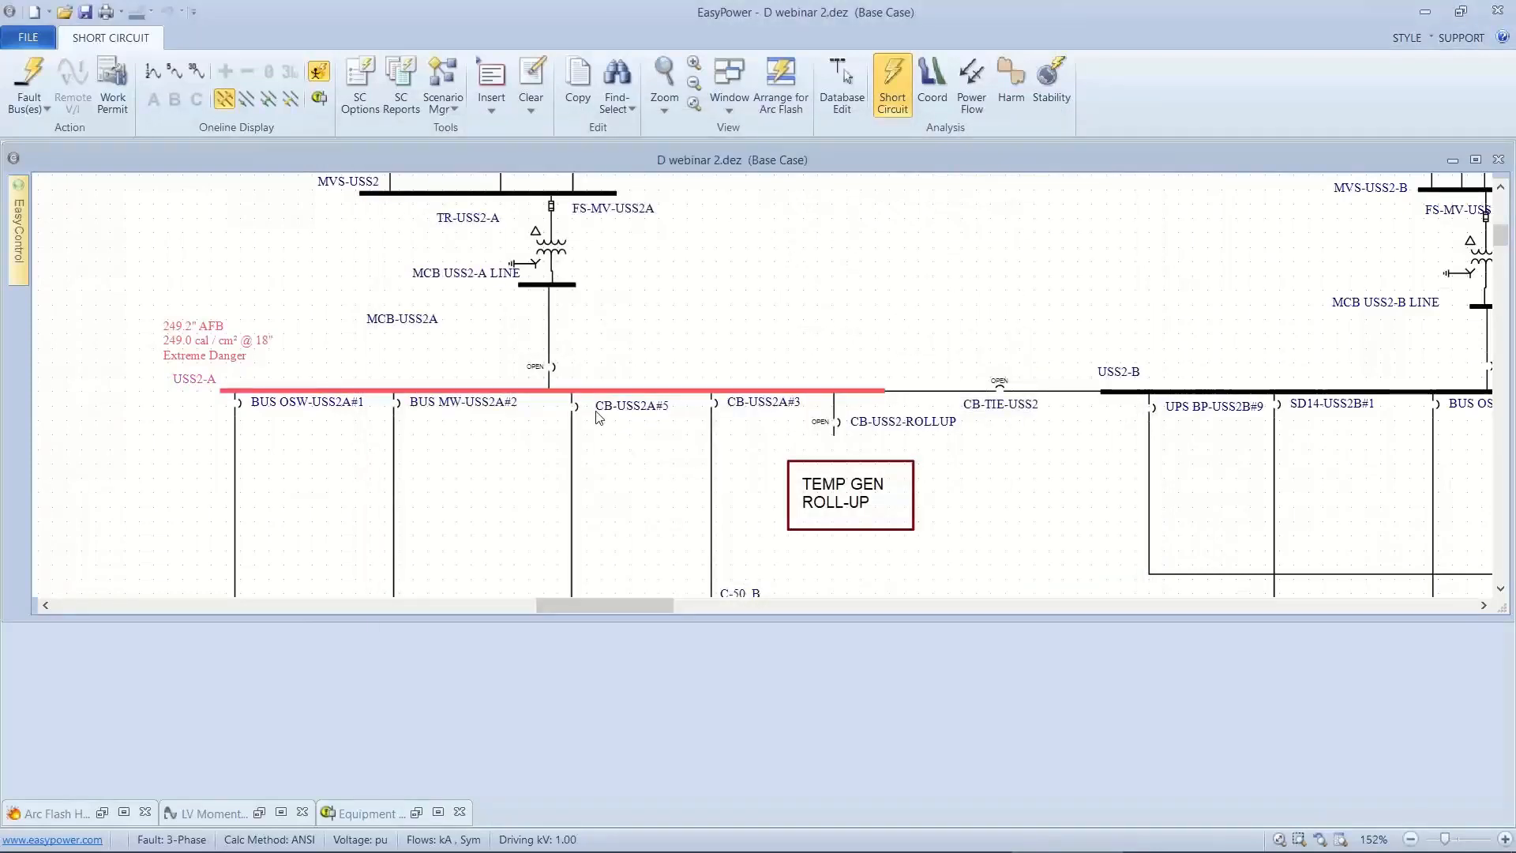
Show the arc flash hazard report for USS2-A beneath the one-line and open feeder breaker CB-USS2A#5.
mouse_move(578, 406)
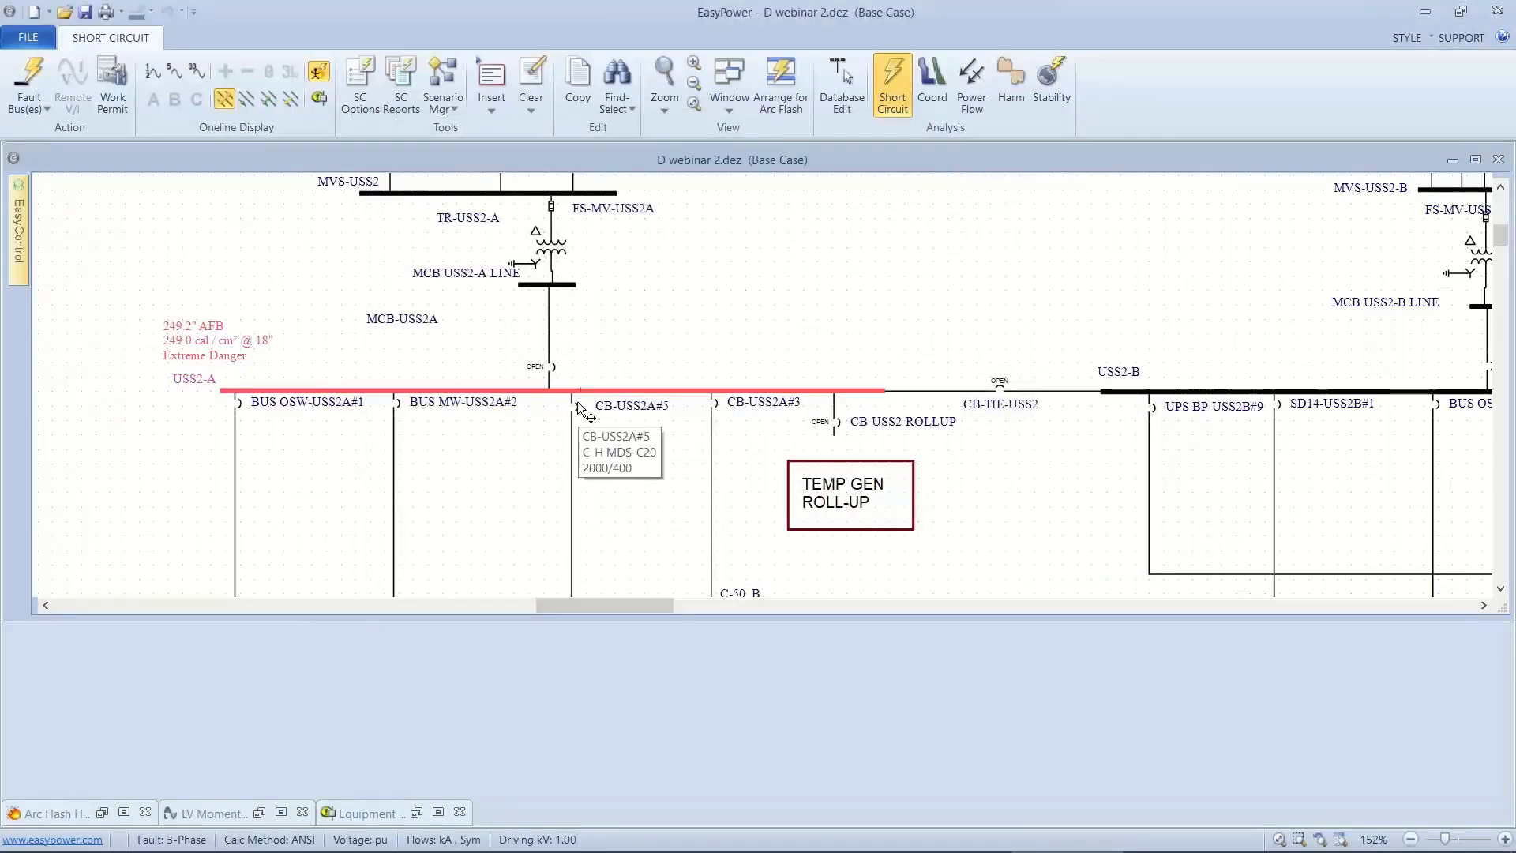
click(765, 79)
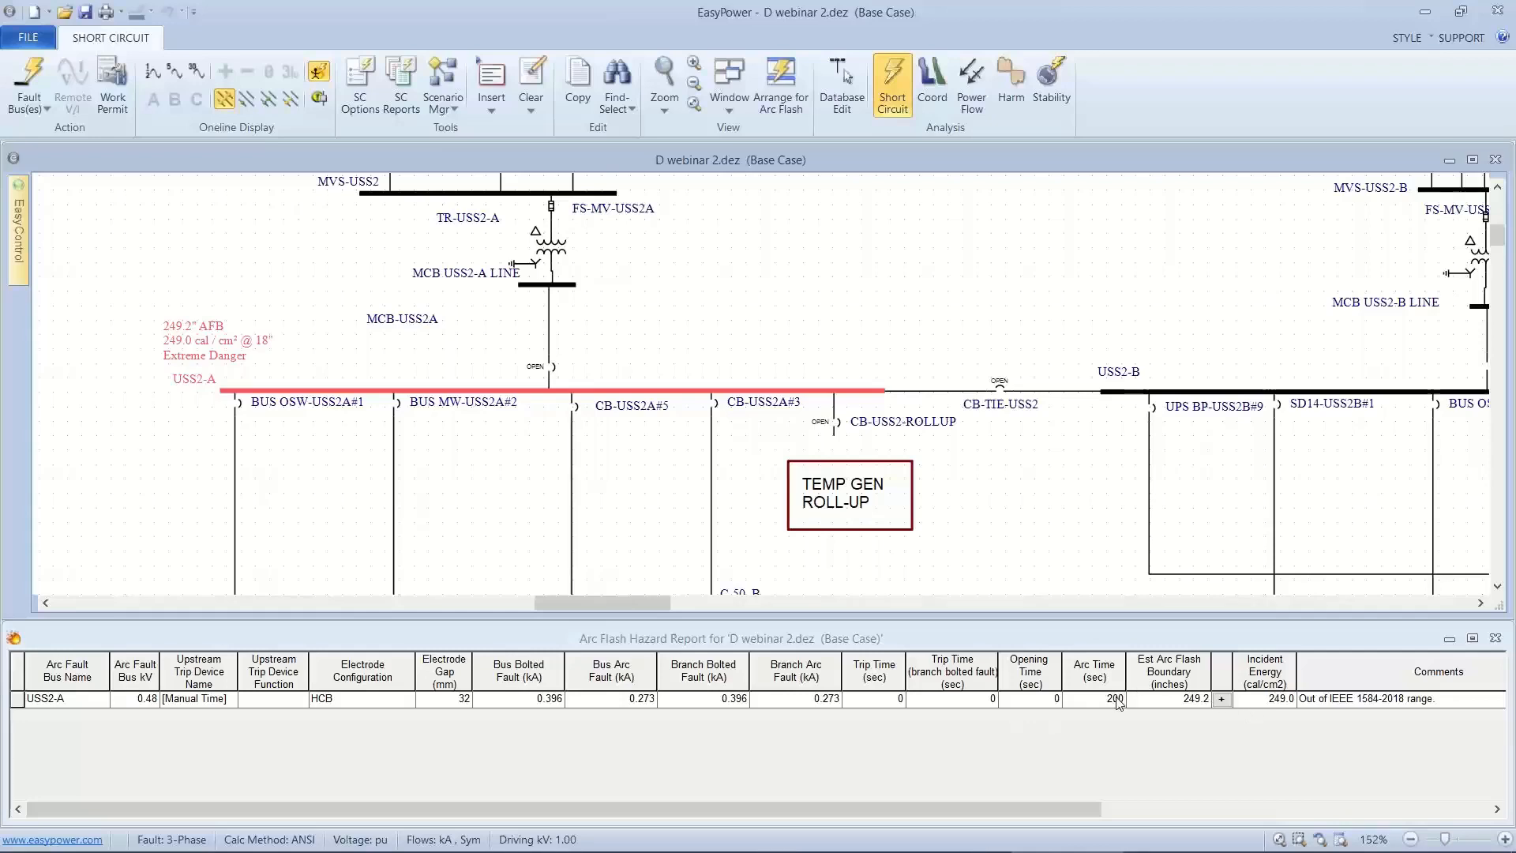
click(571, 407)
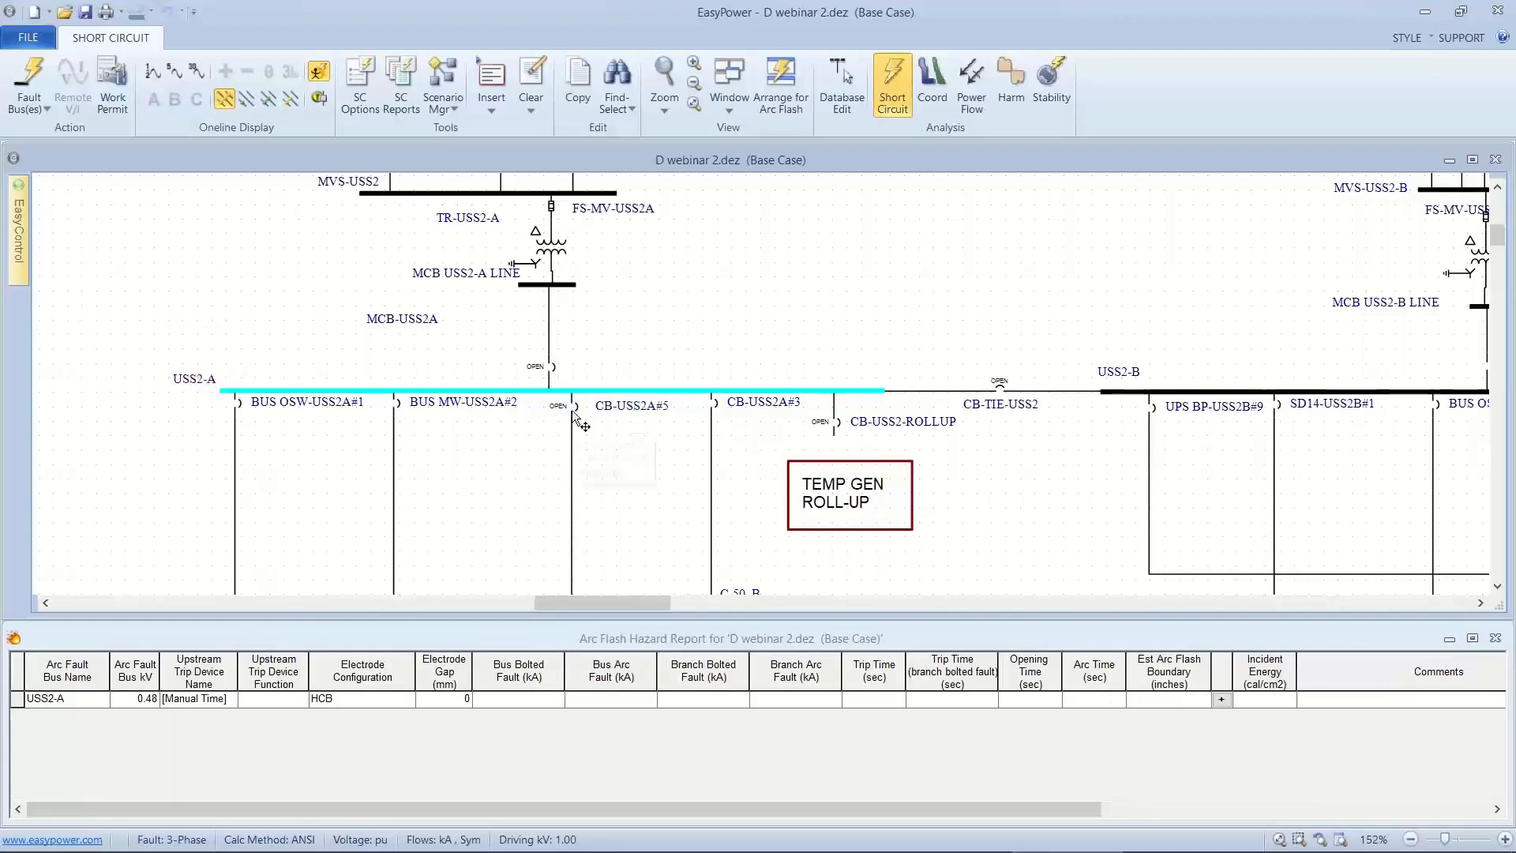
scroll(574, 412, down, 1)
scroll(572, 412, down, 2)
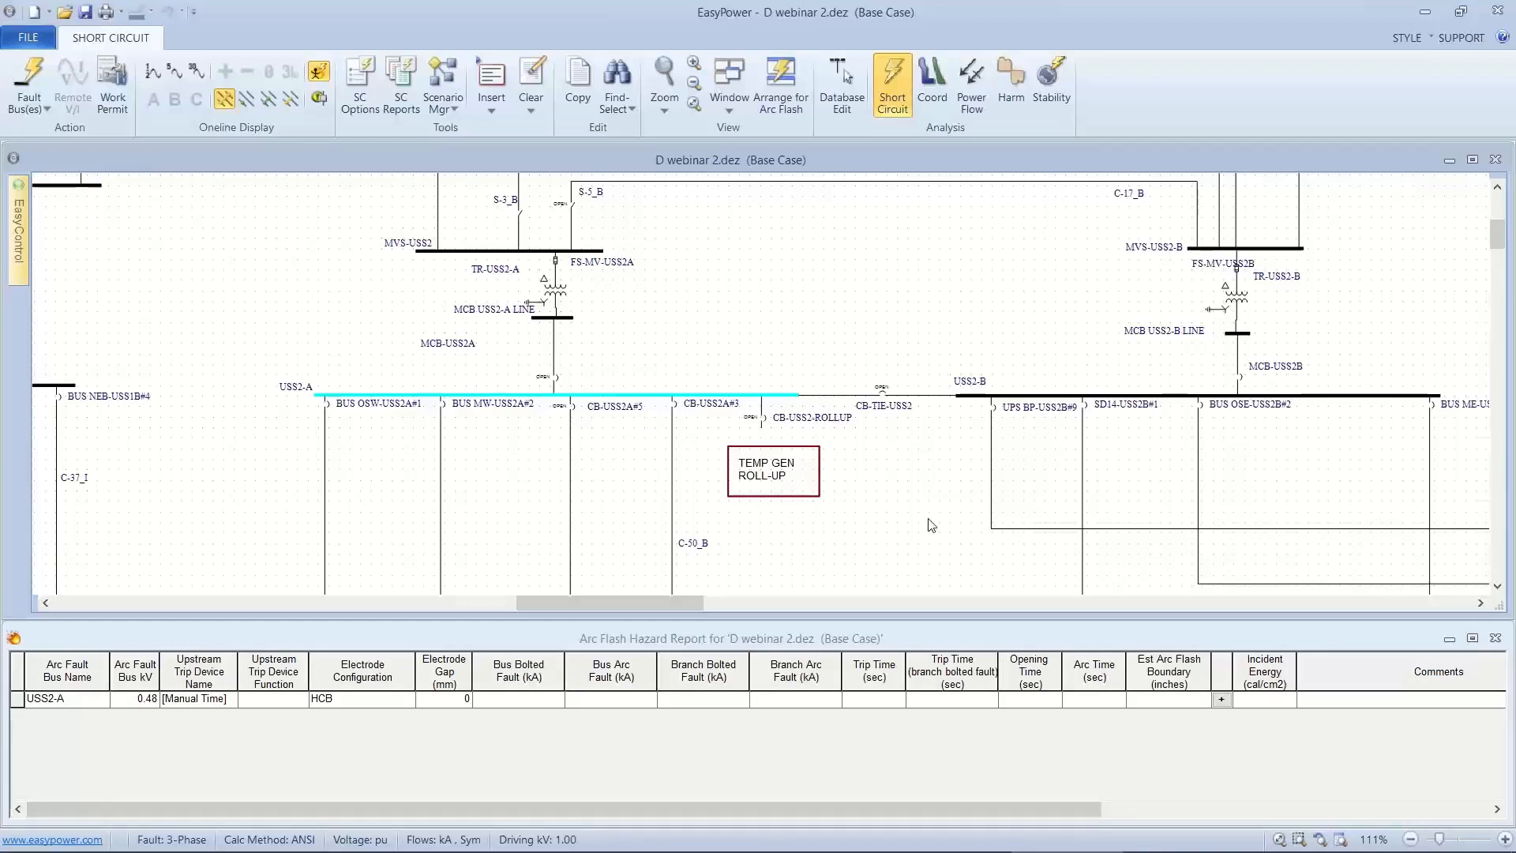
drag(924, 517, 847, 561)
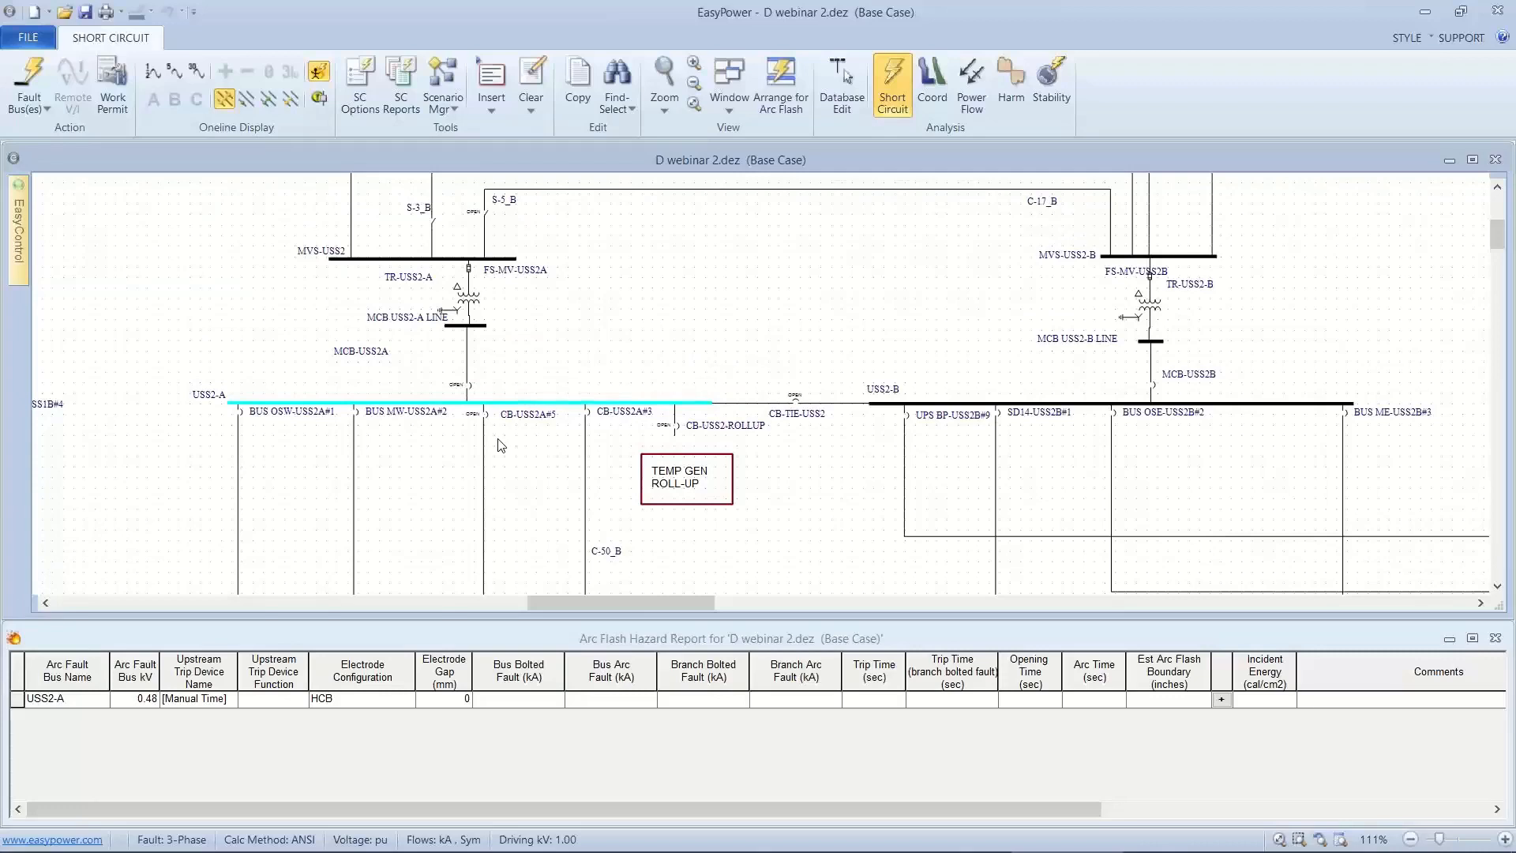
scroll(500, 444, up, 3)
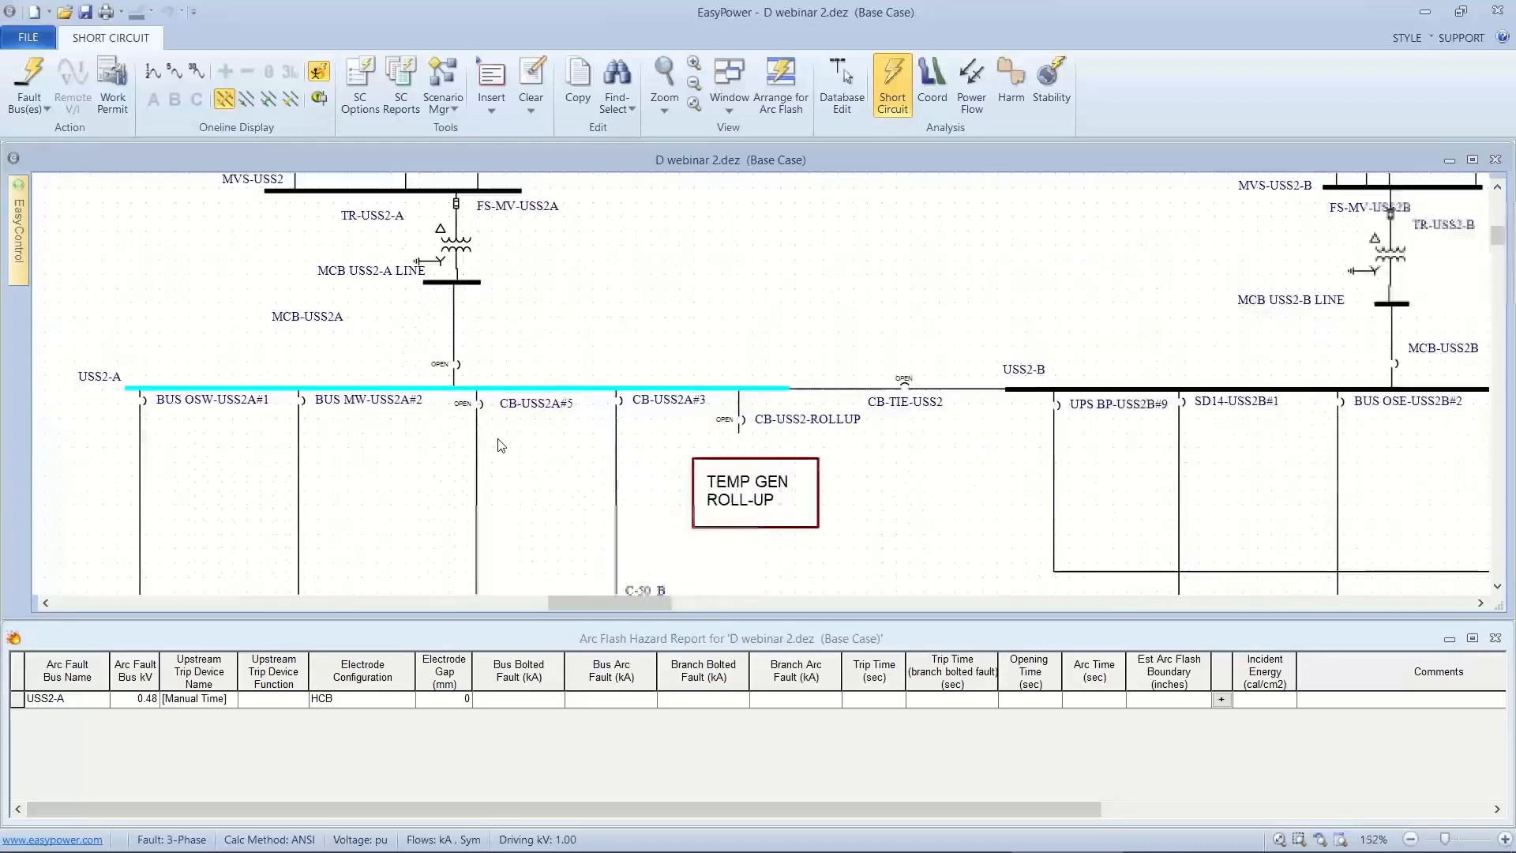
Close main breaker MCB-USS2A and set its maintenance mode on.
click(452, 358)
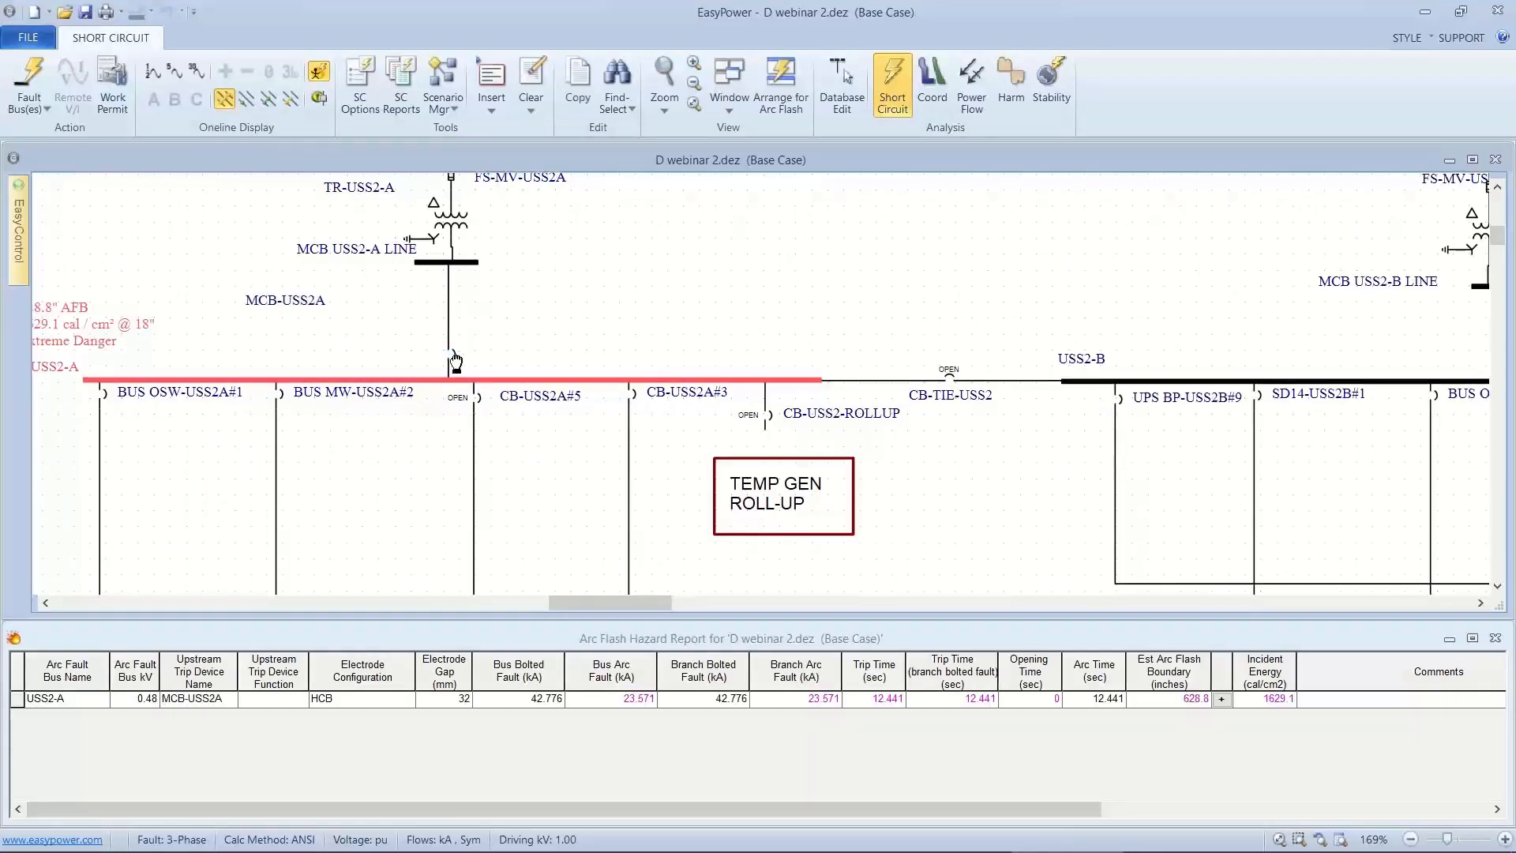
drag(455, 361, 528, 399)
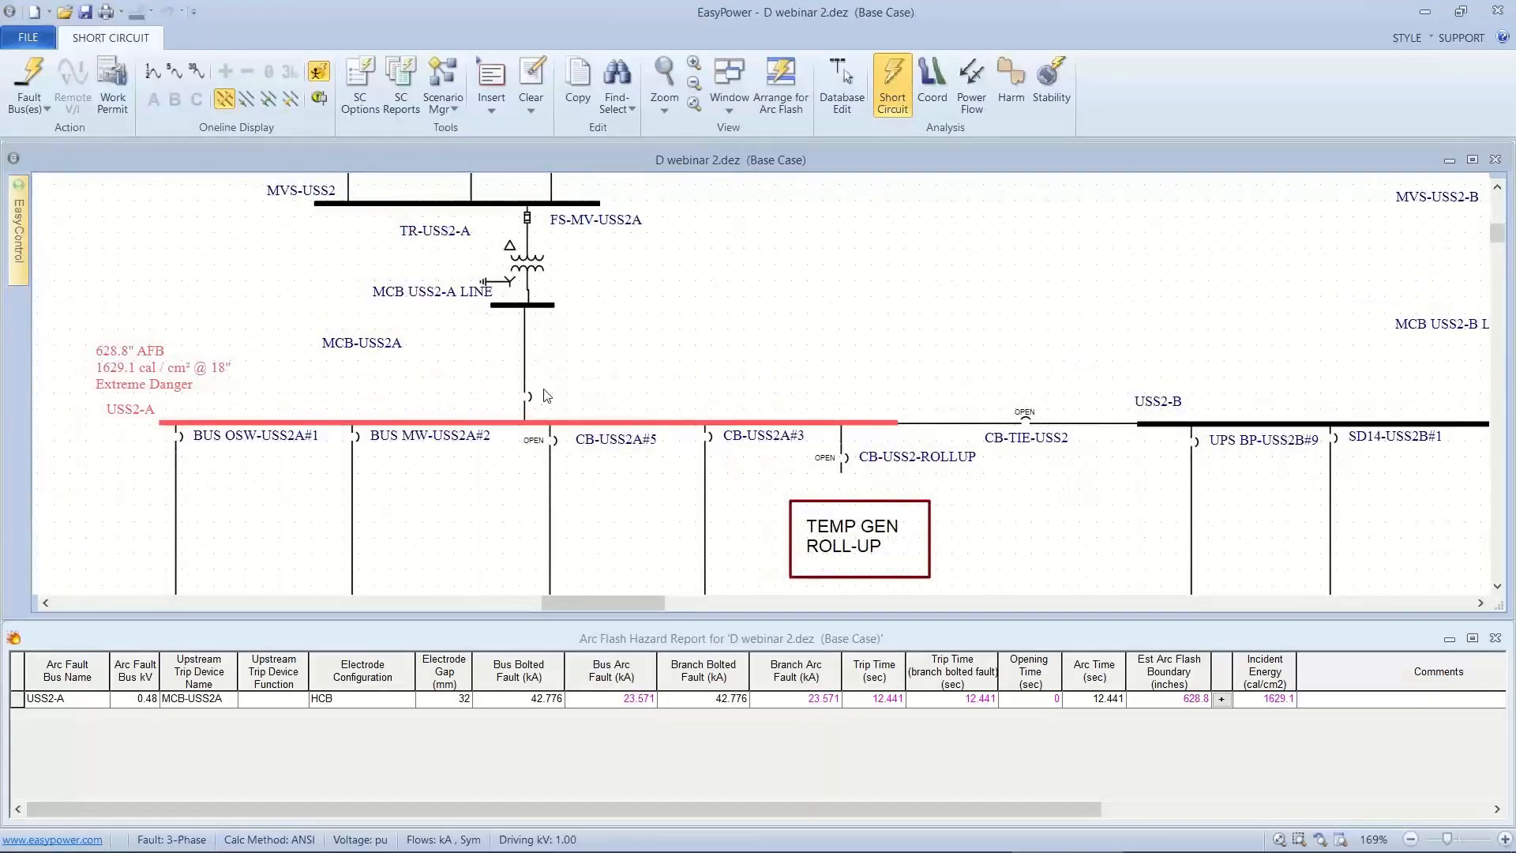
click(526, 398)
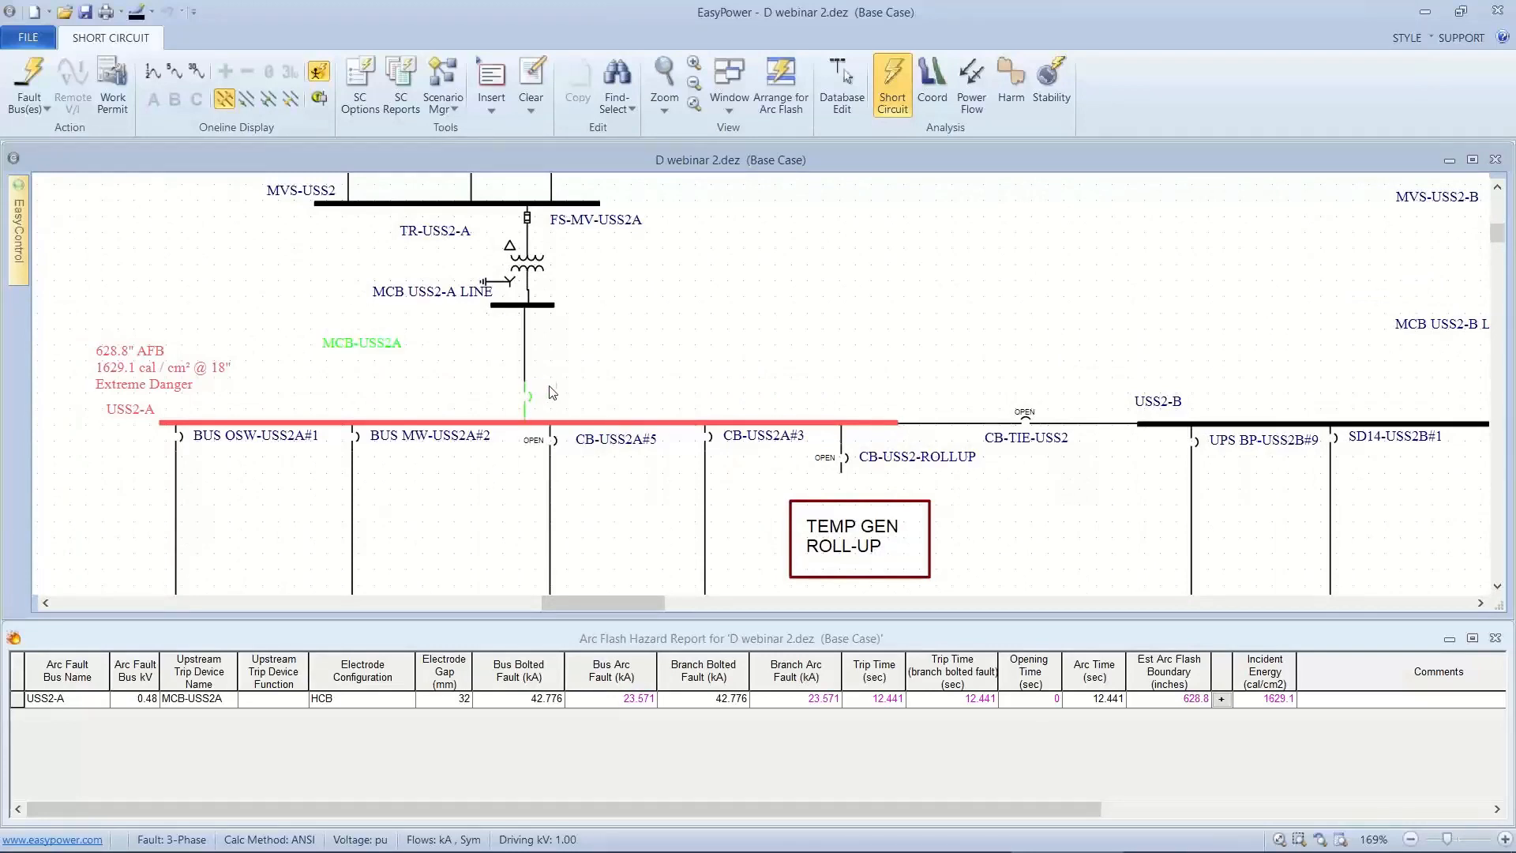
right_click(551, 390)
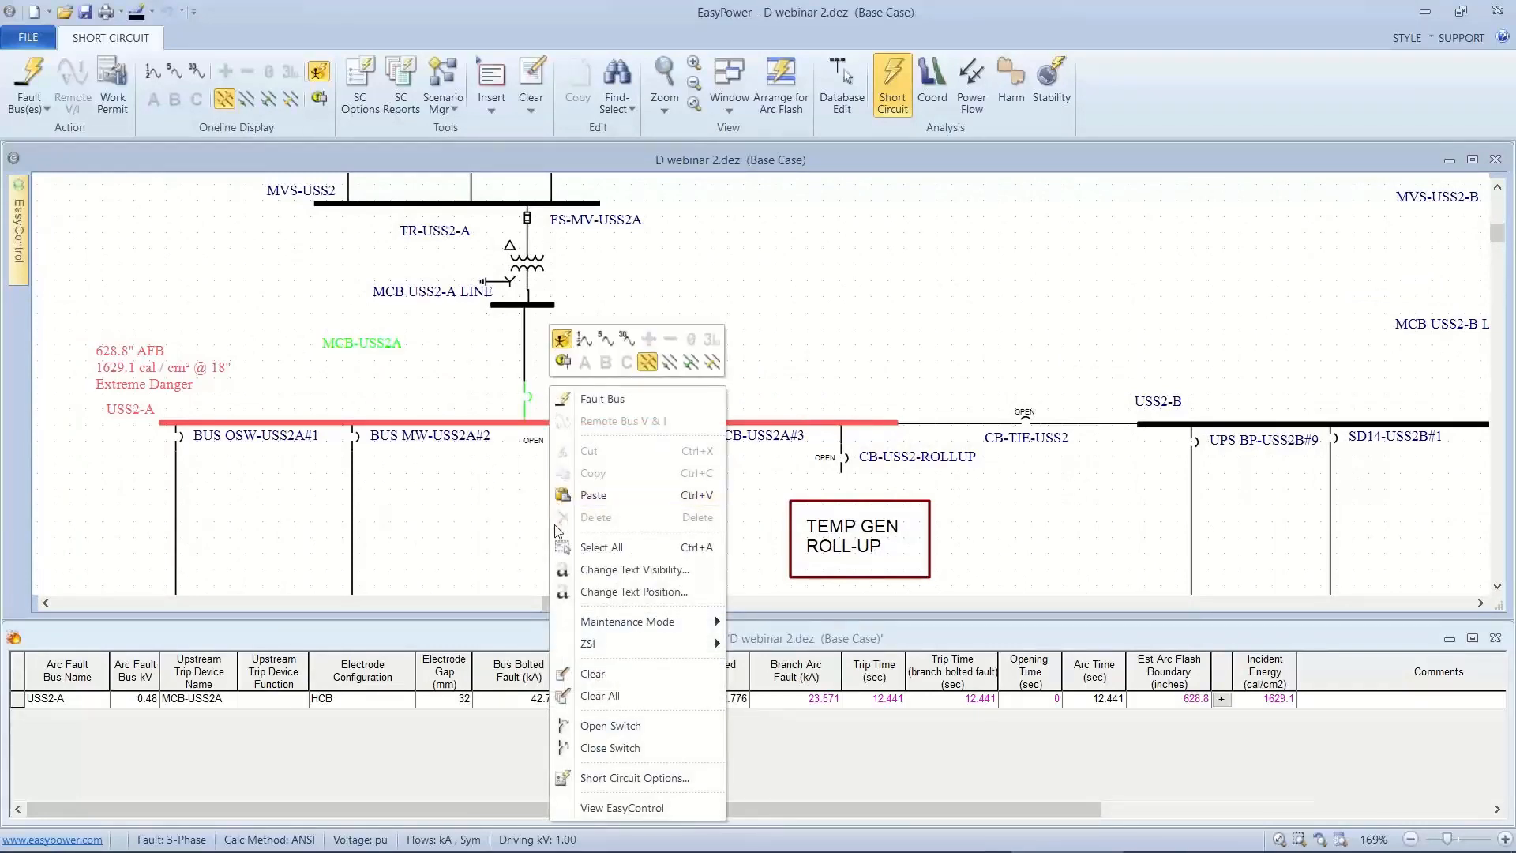
mouse_move(570, 620)
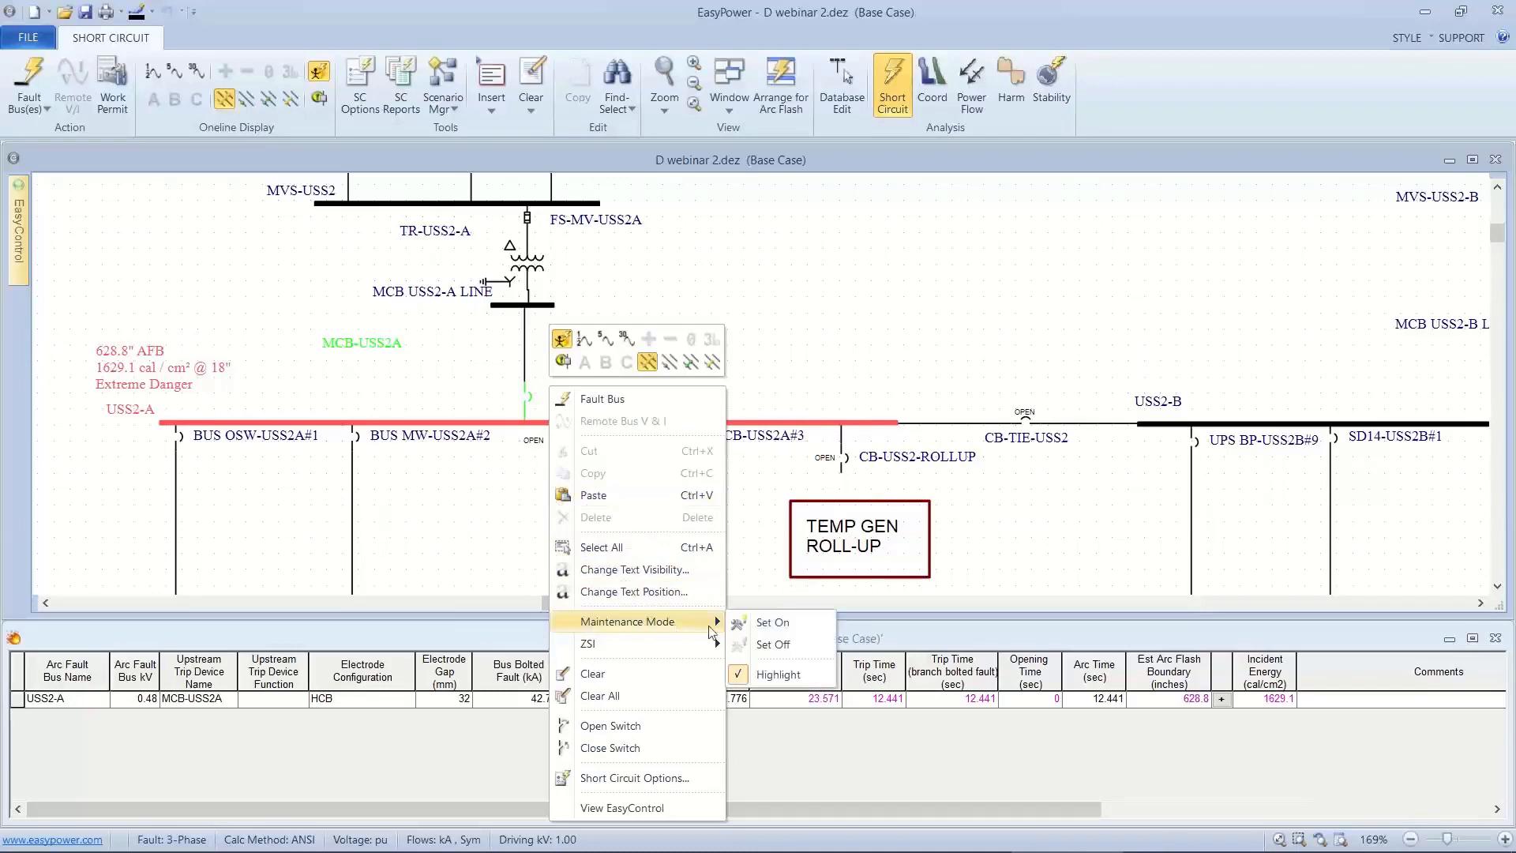
click(764, 621)
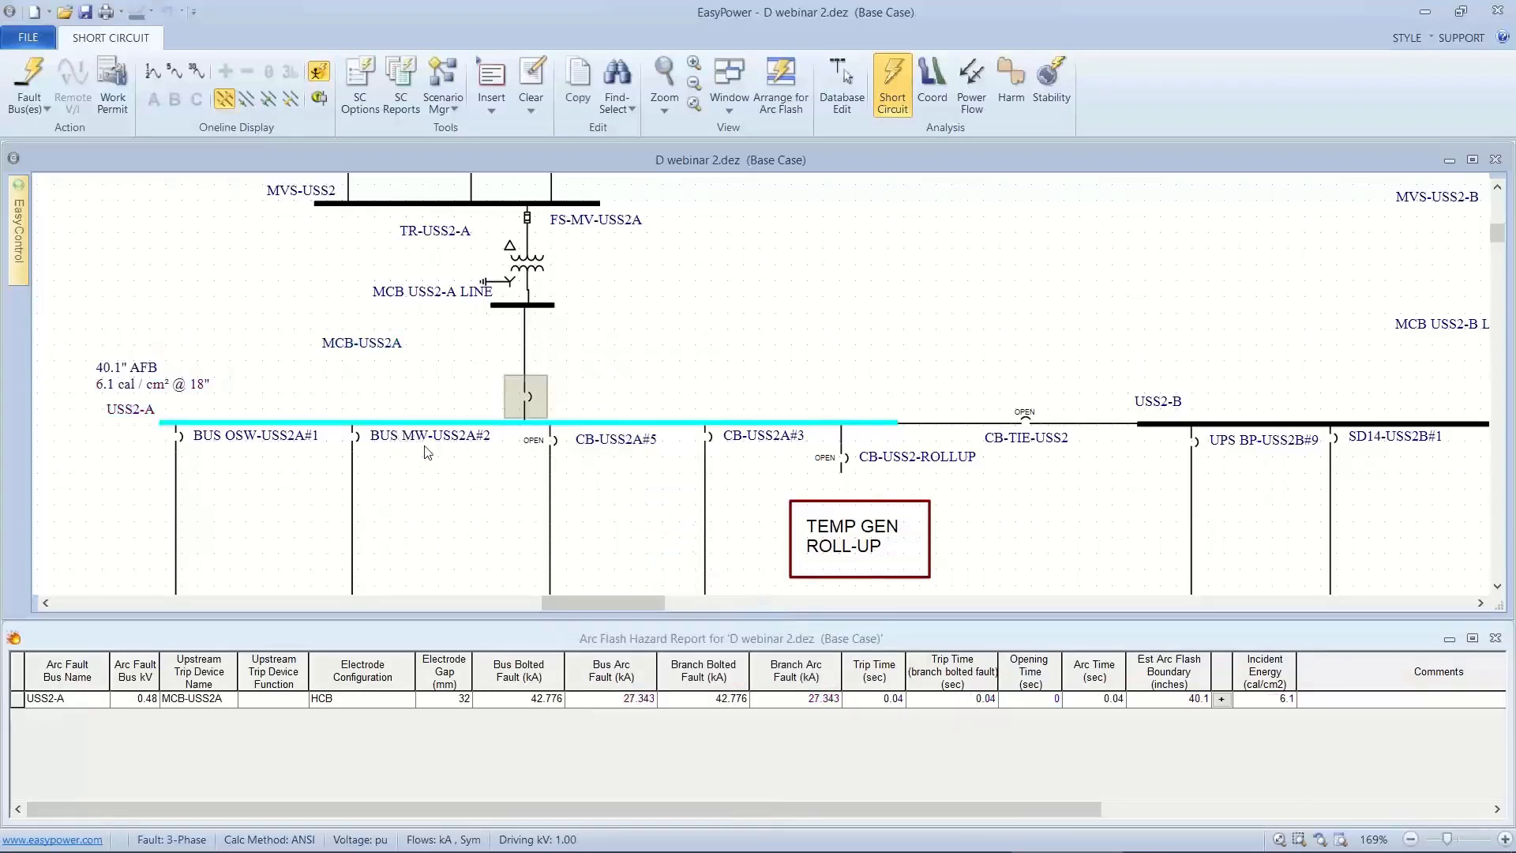
Close feeder breaker CB-USS2A#5 to compare the arc flash hazard at USS2-A and reopen it.
double_click(546, 438)
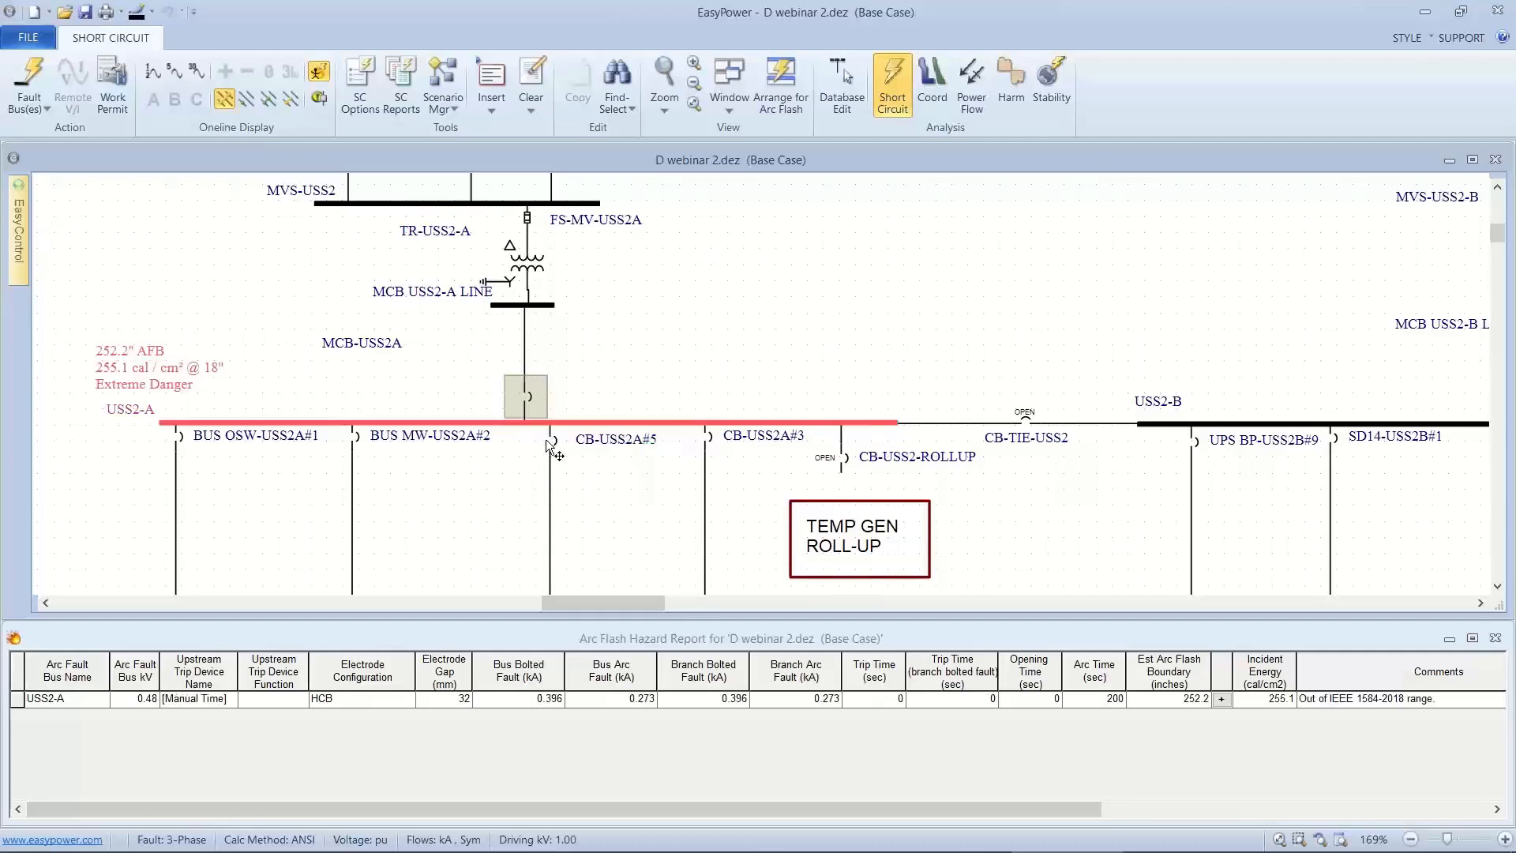
double_click(550, 442)
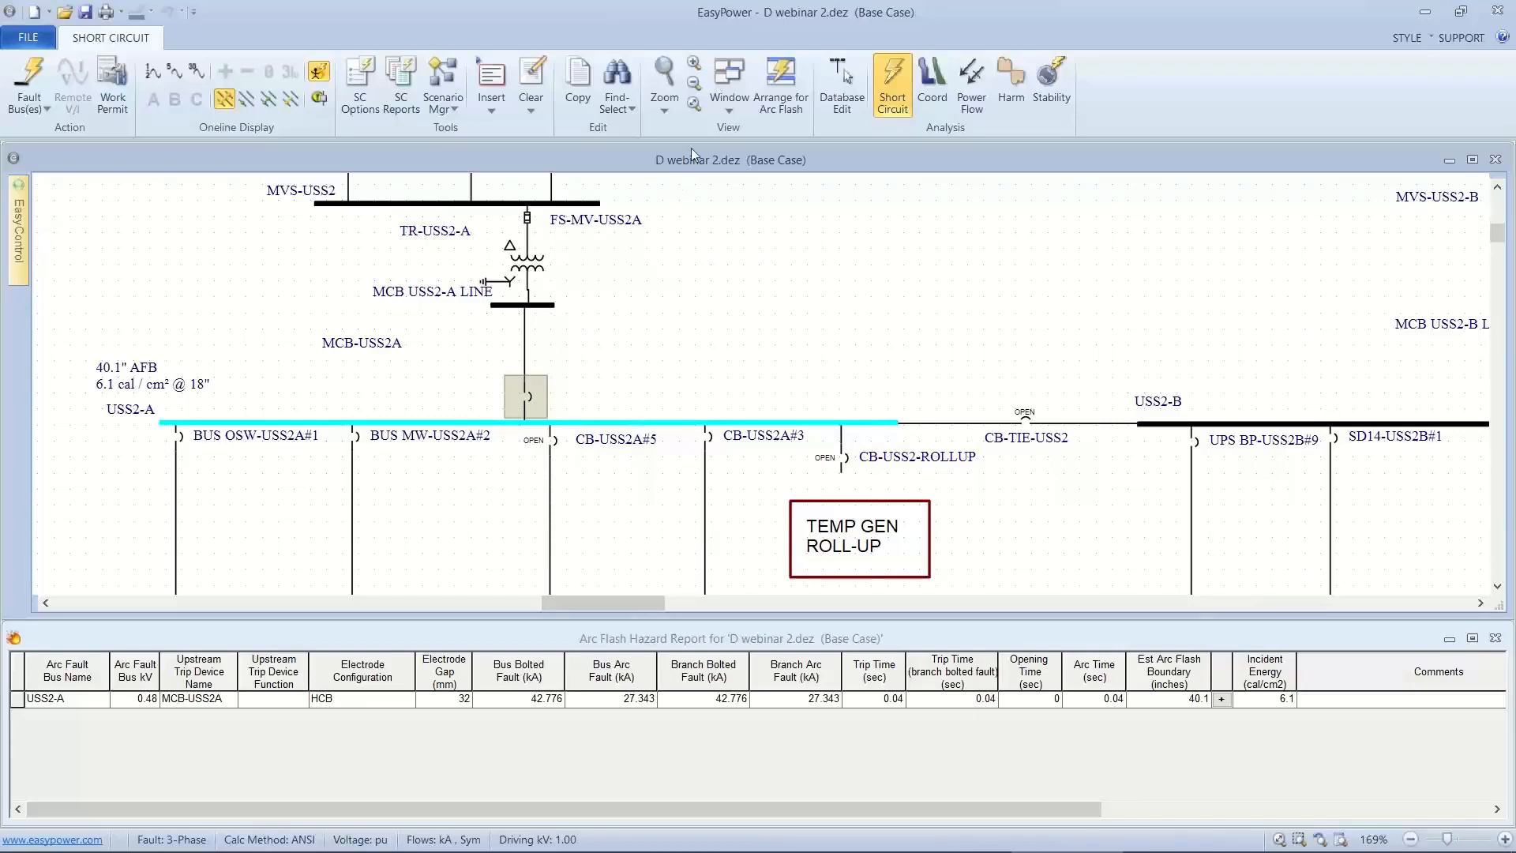
Set the arc flash maximum time for 0.25 to 1 kV to 2 seconds.
click(372, 80)
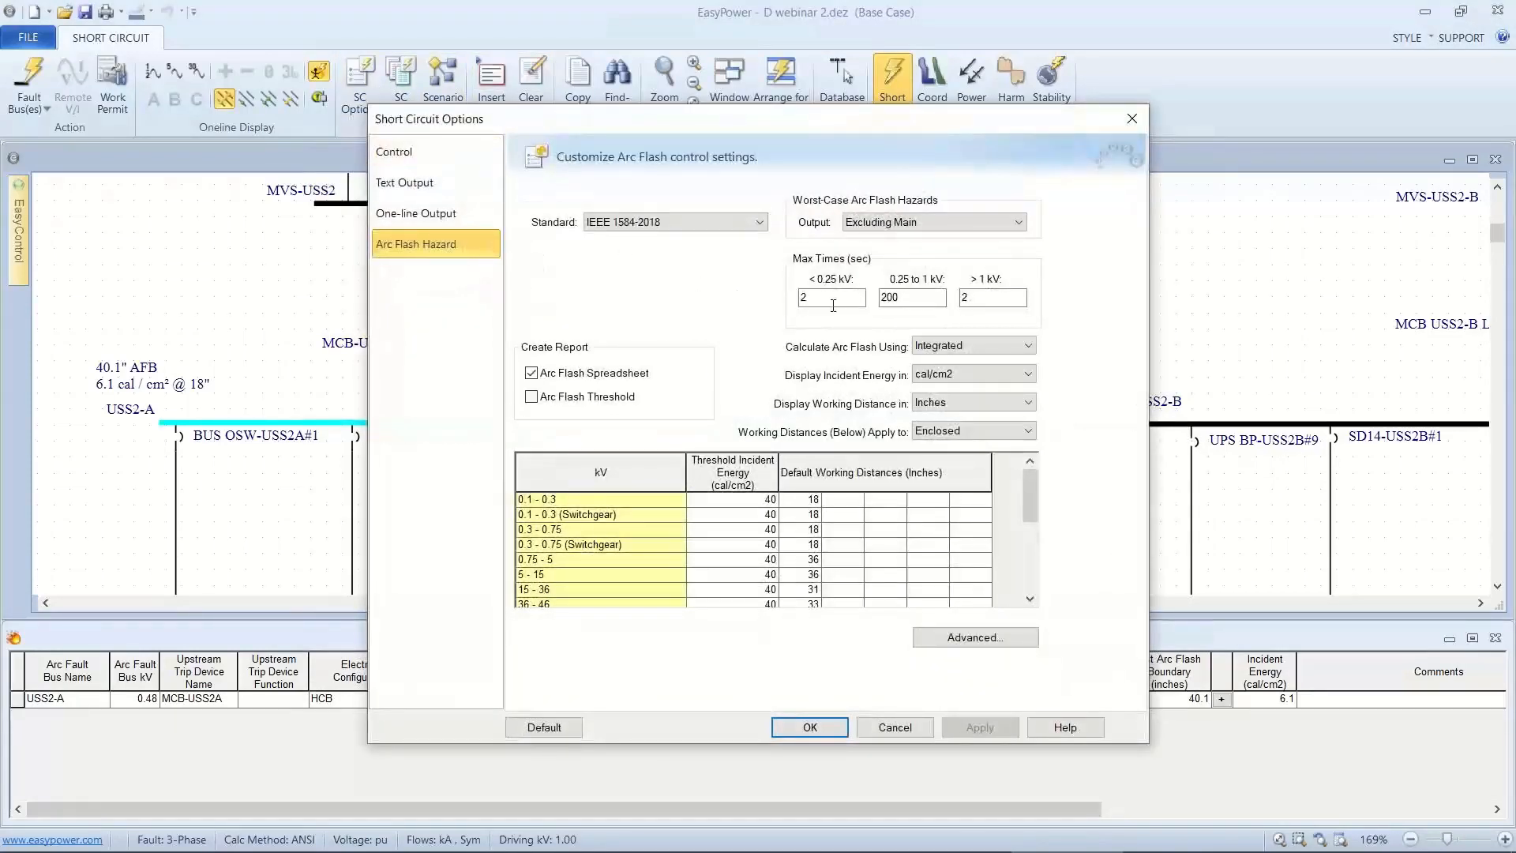
click(904, 299)
key(BackSpace)
key(BackSpace)
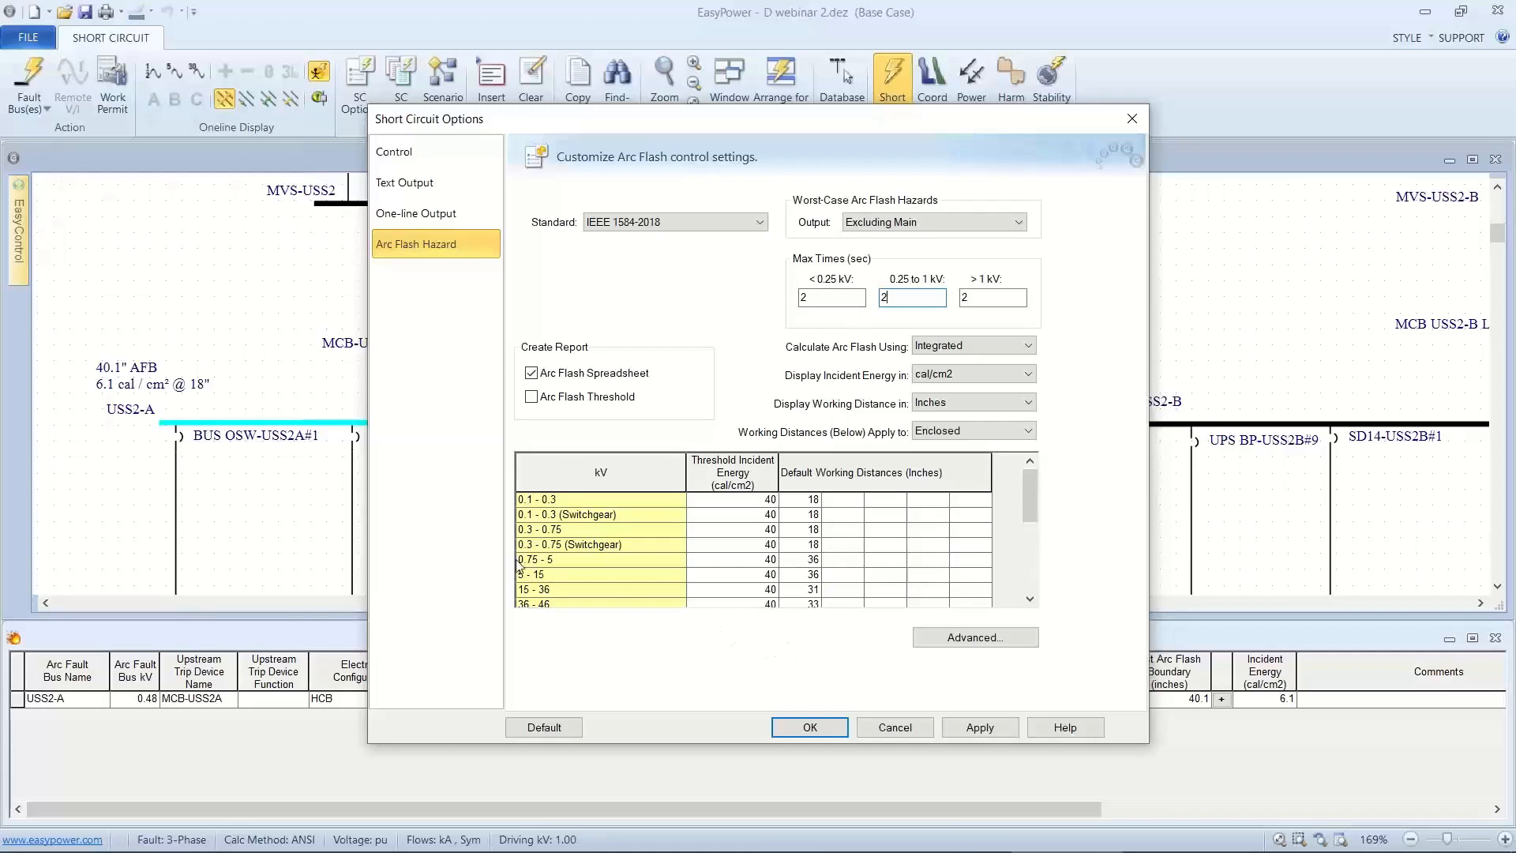
key(alt+Tab)
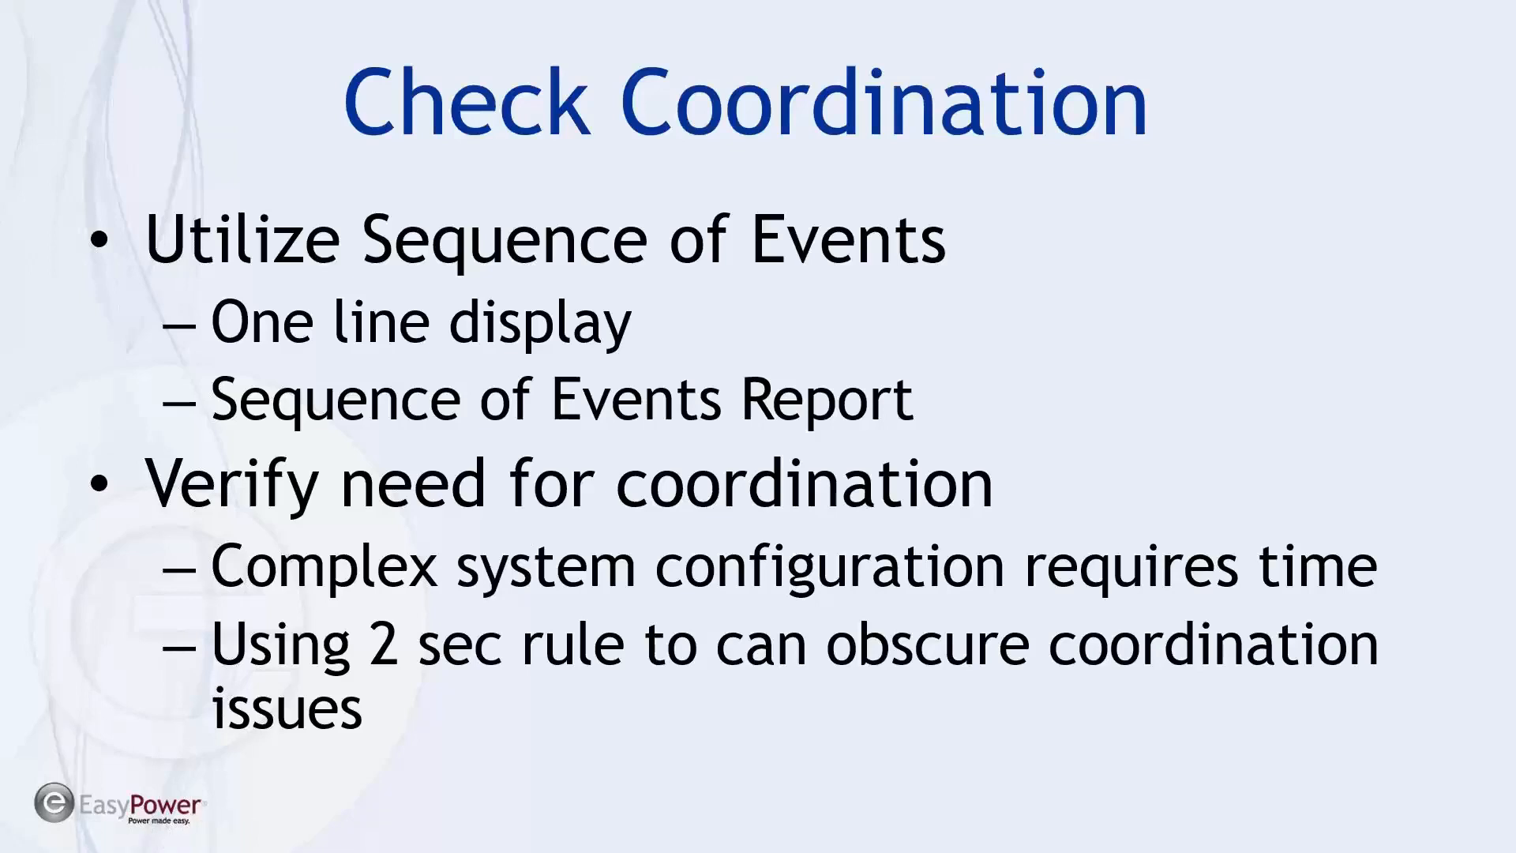
key(Right)
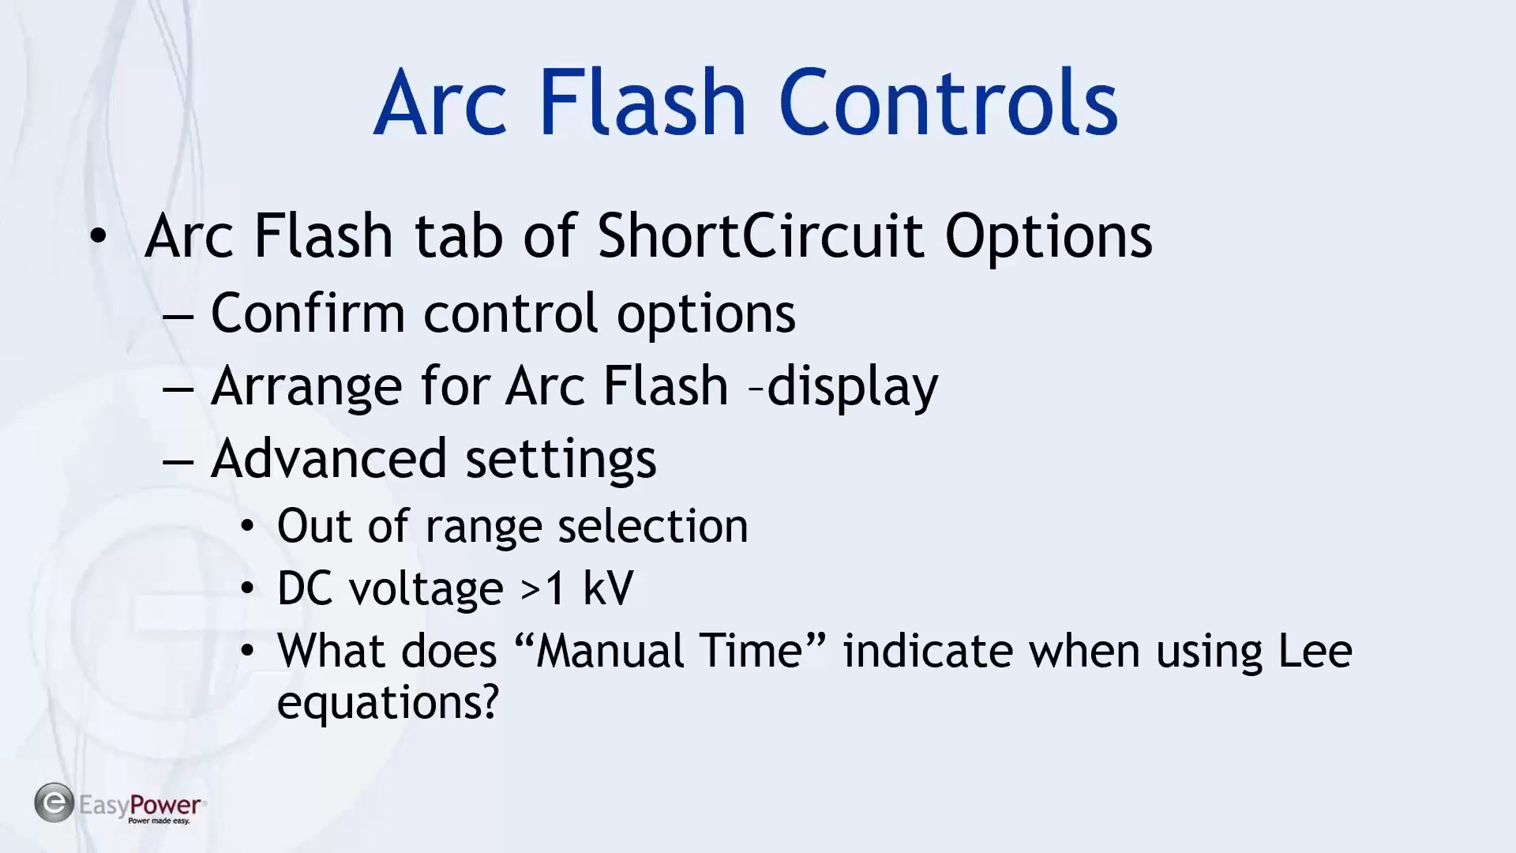
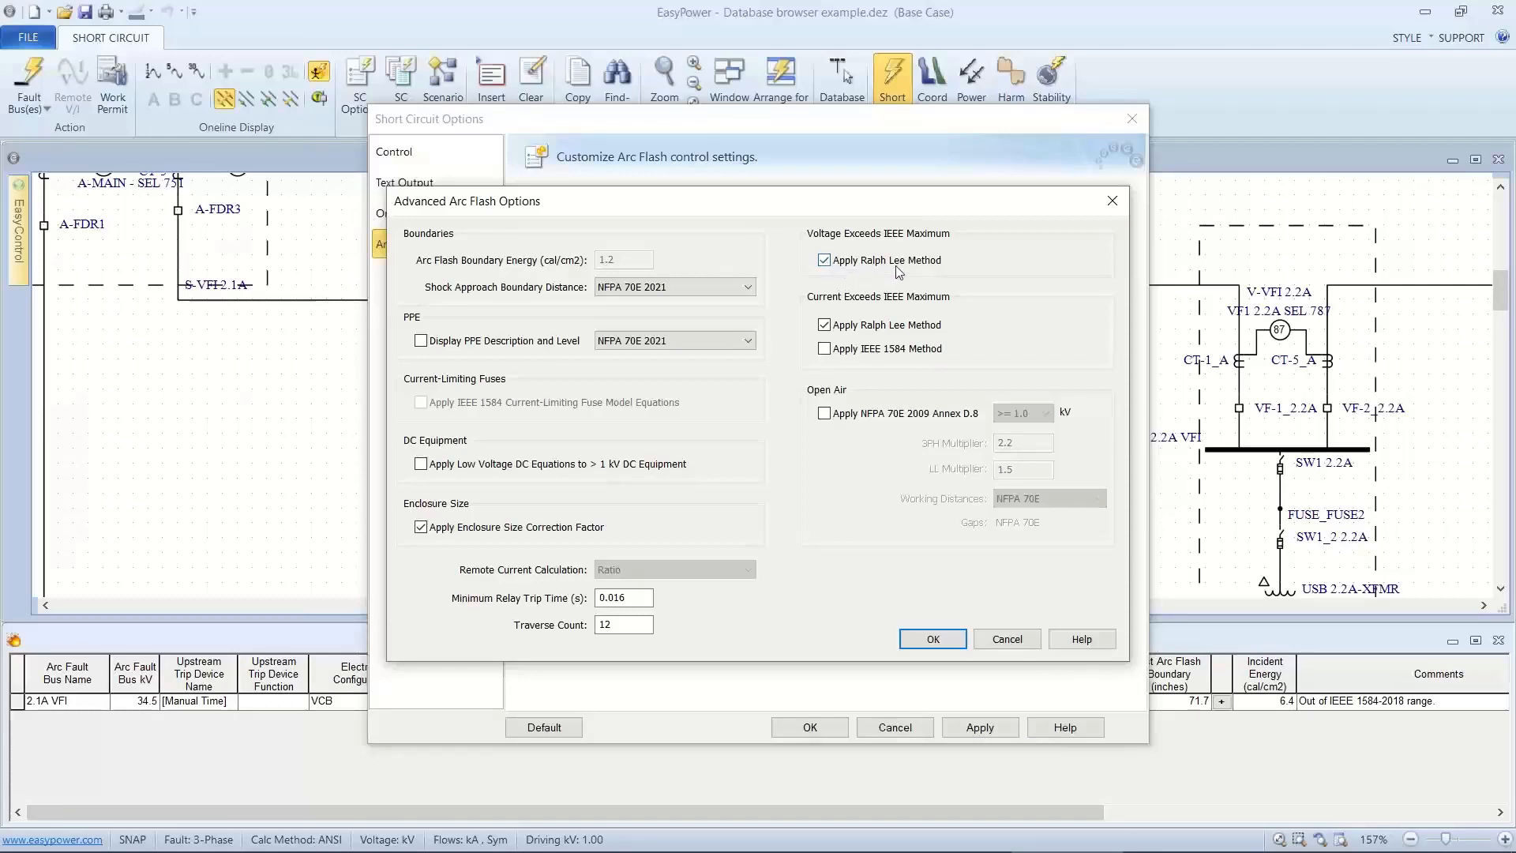
Accept the advanced arc flash options with the Ralph Lee method applied to voltages and currents exceeding the IEEE maximum.
click(912, 633)
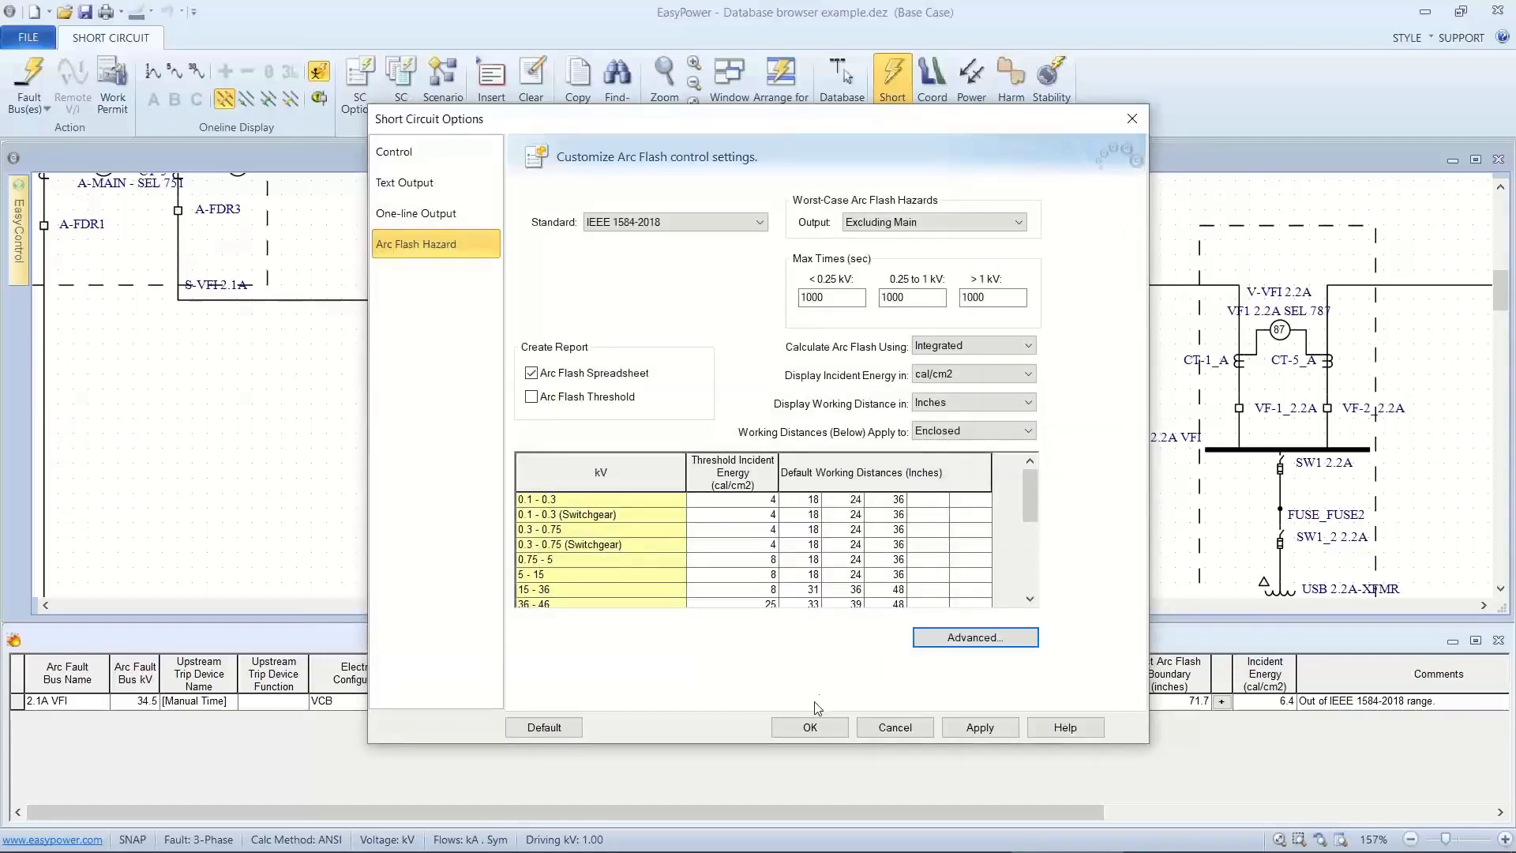
click(810, 725)
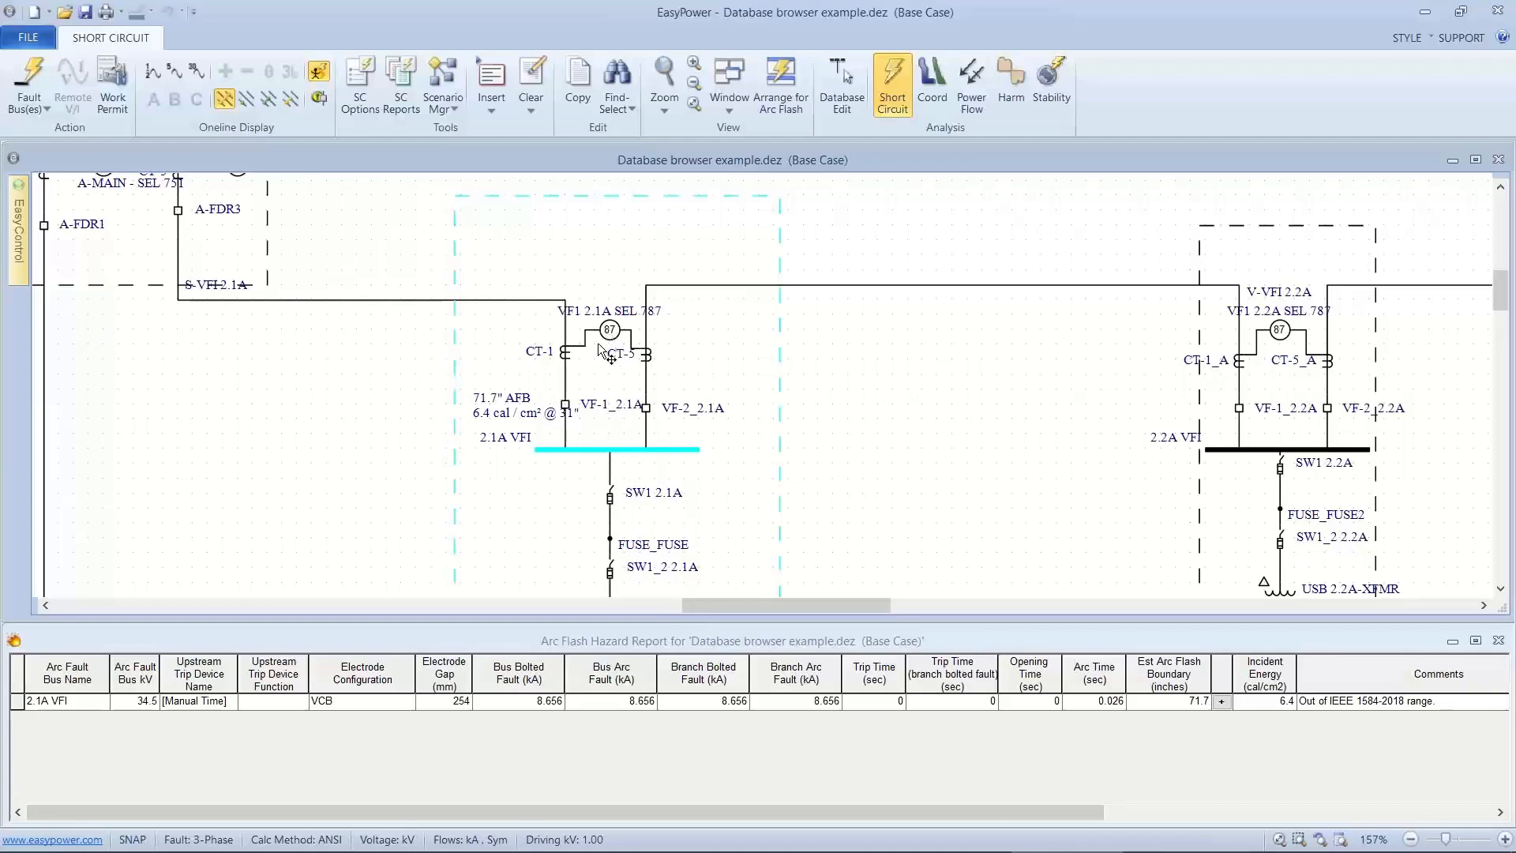
Return to database editing and examine the user-defined arc flash trip times of bus 2.1A VFI.
click(589, 447)
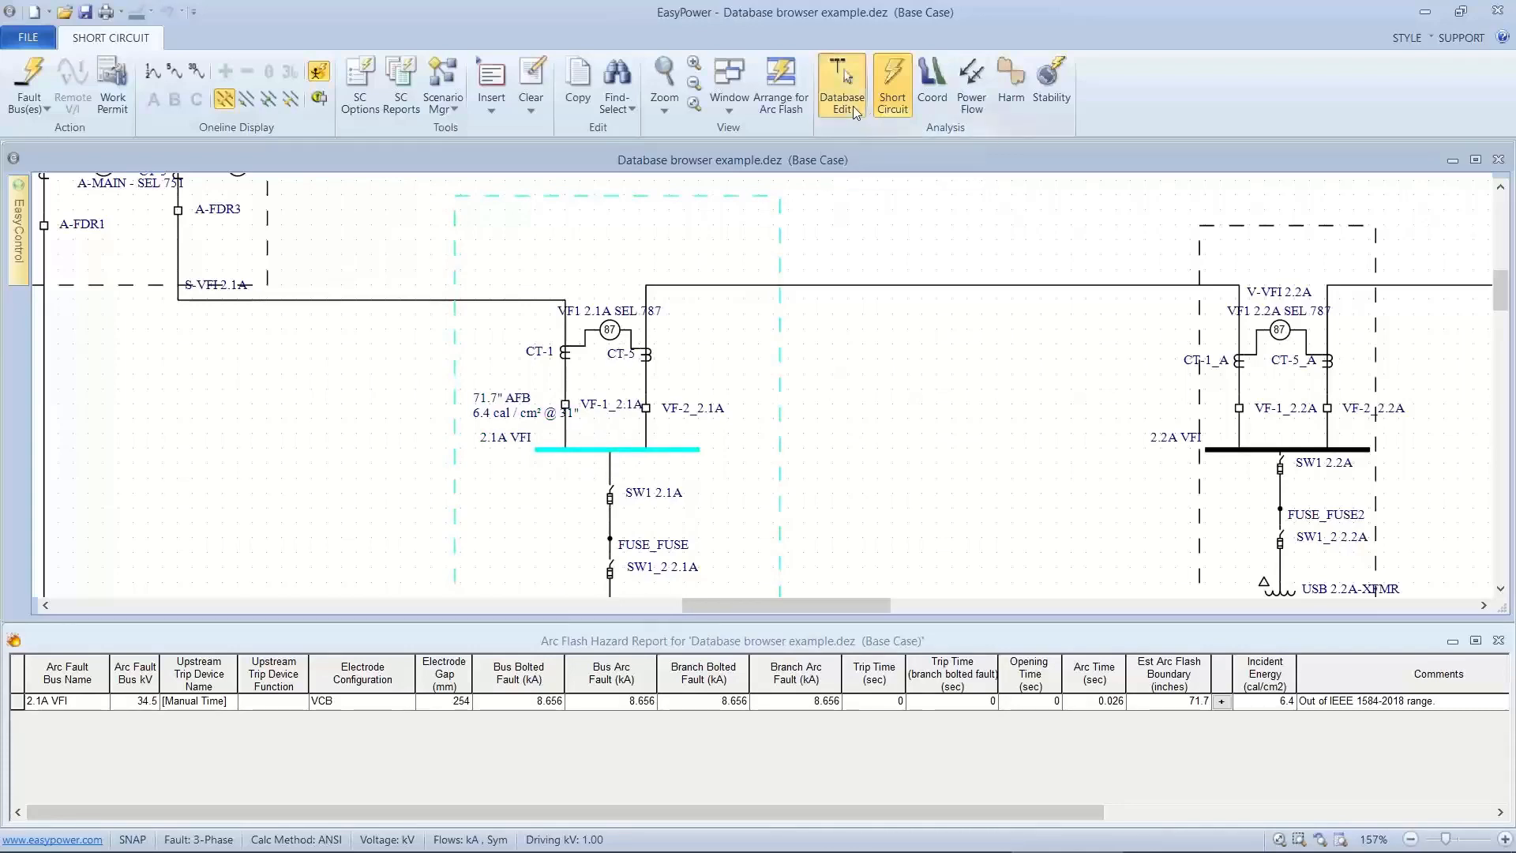
click(845, 95)
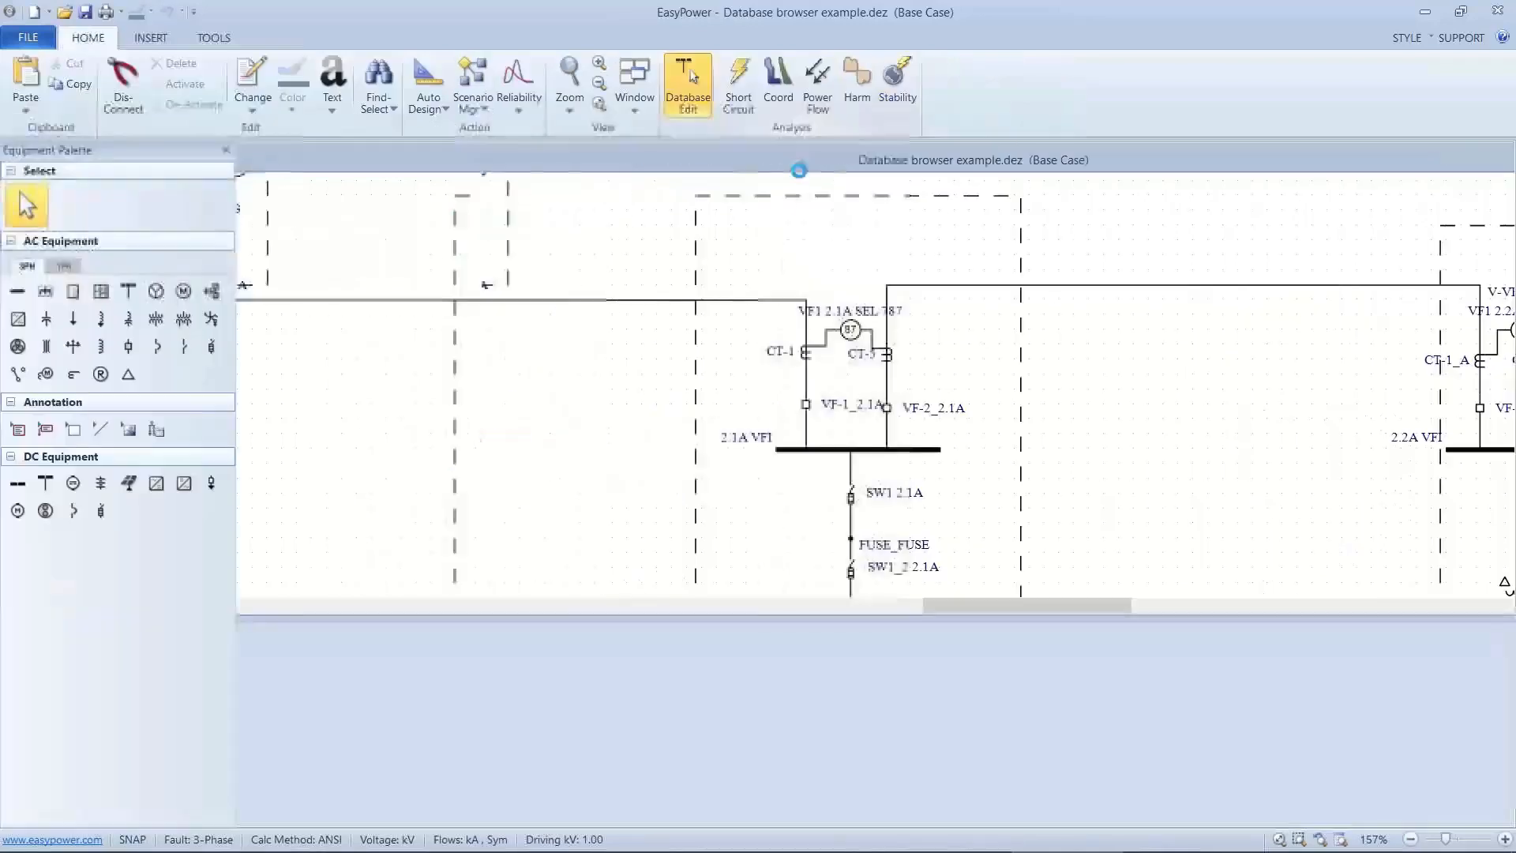
click(822, 445)
double_click(822, 445)
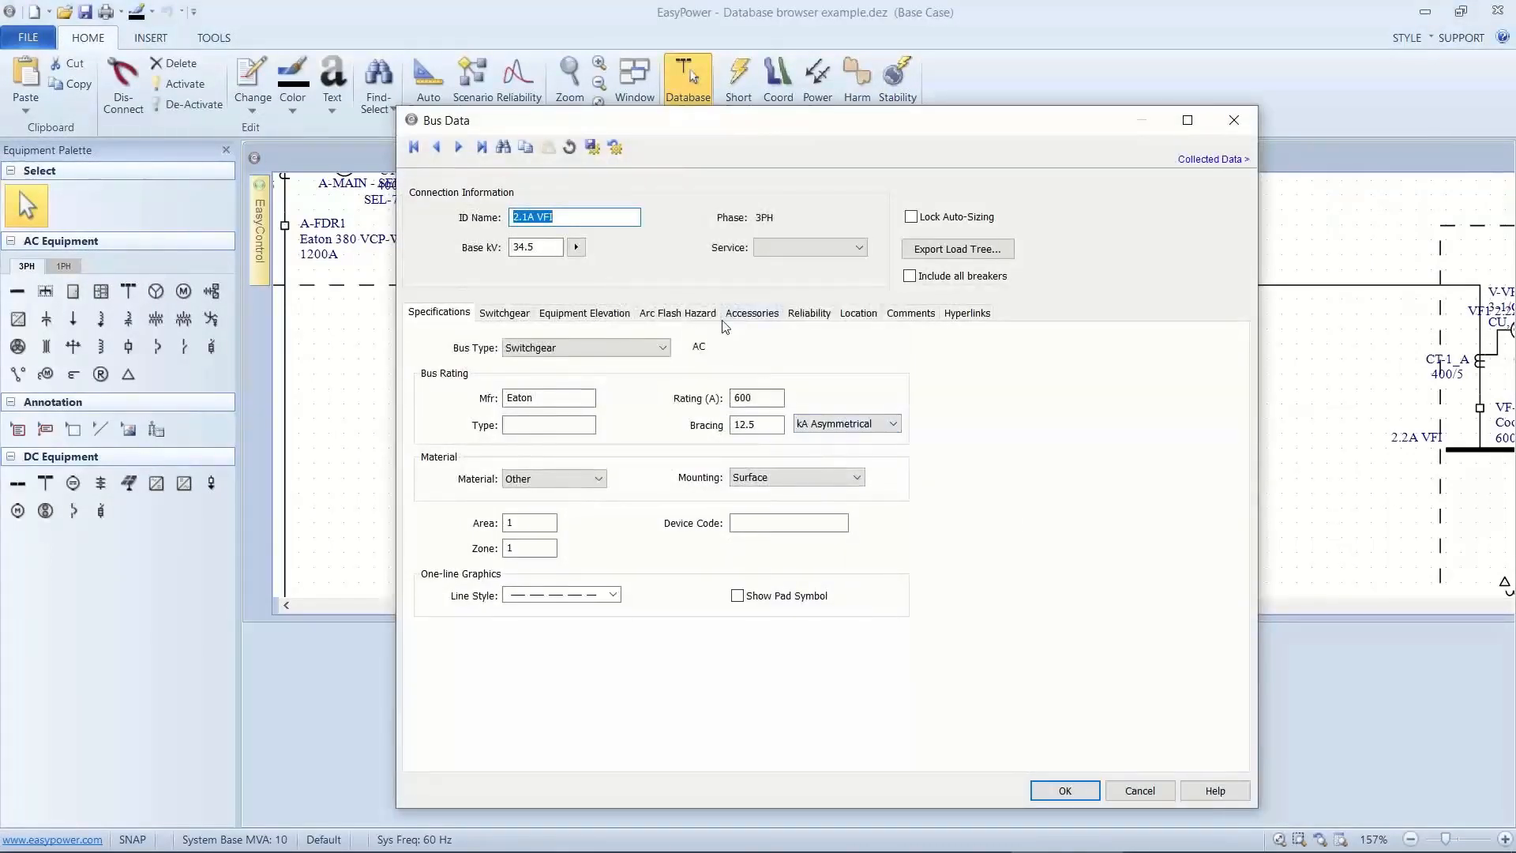
click(697, 313)
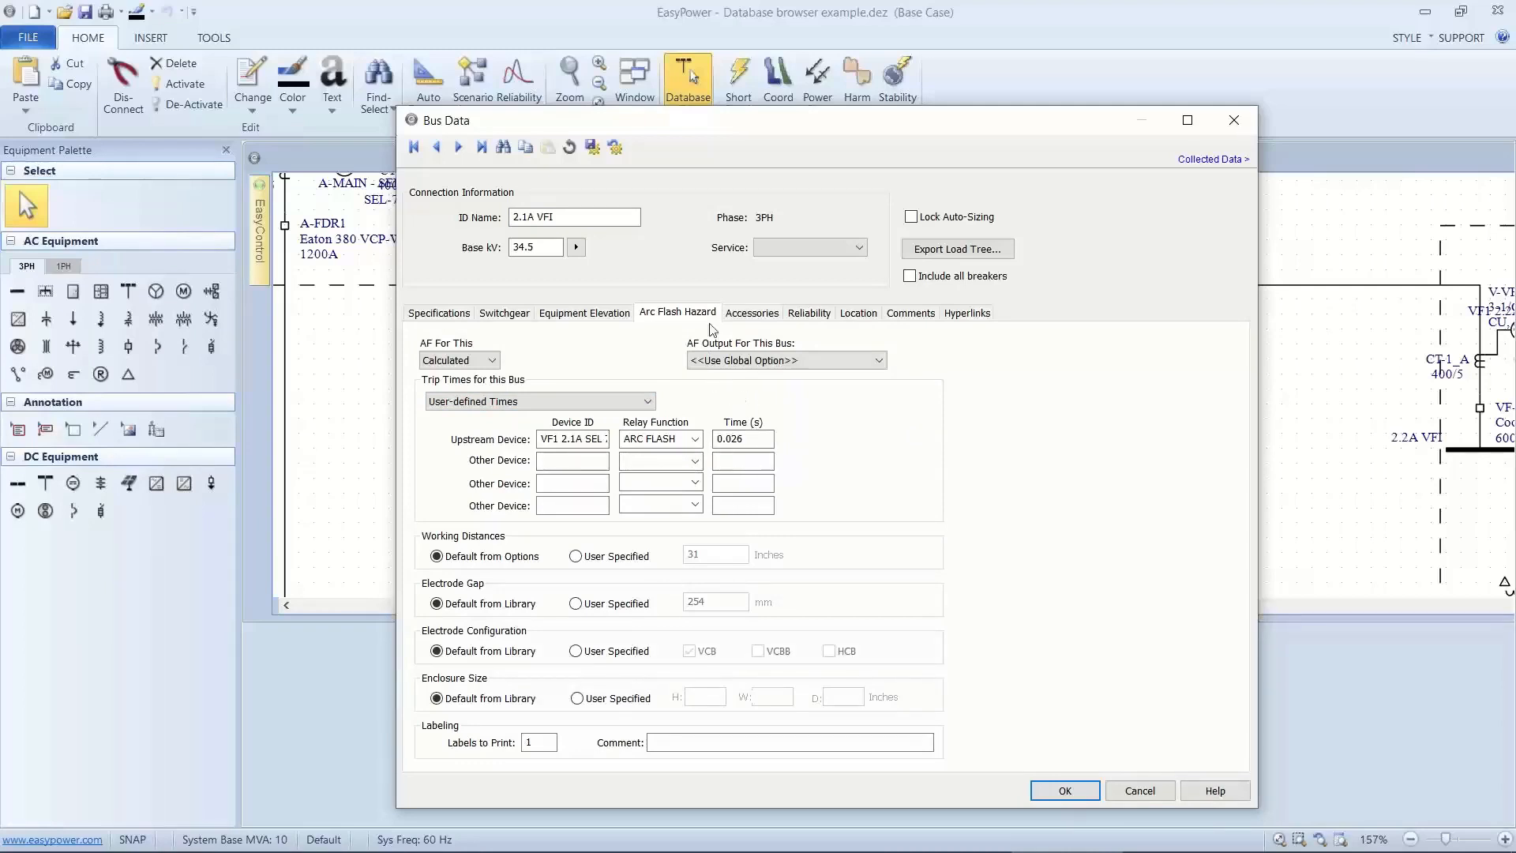
drag(722, 130, 833, 179)
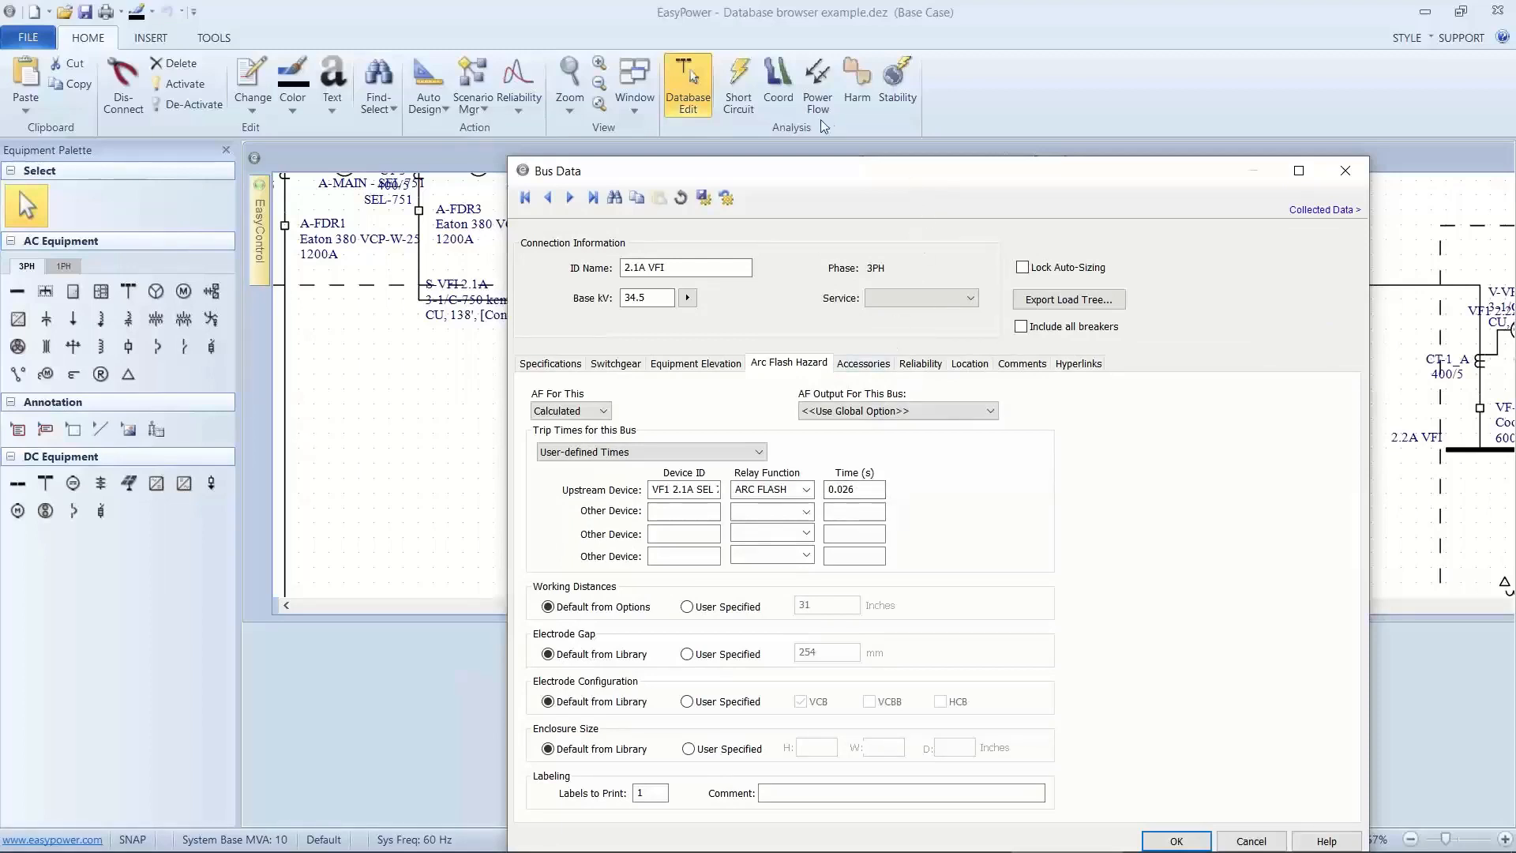
drag(814, 176, 654, 72)
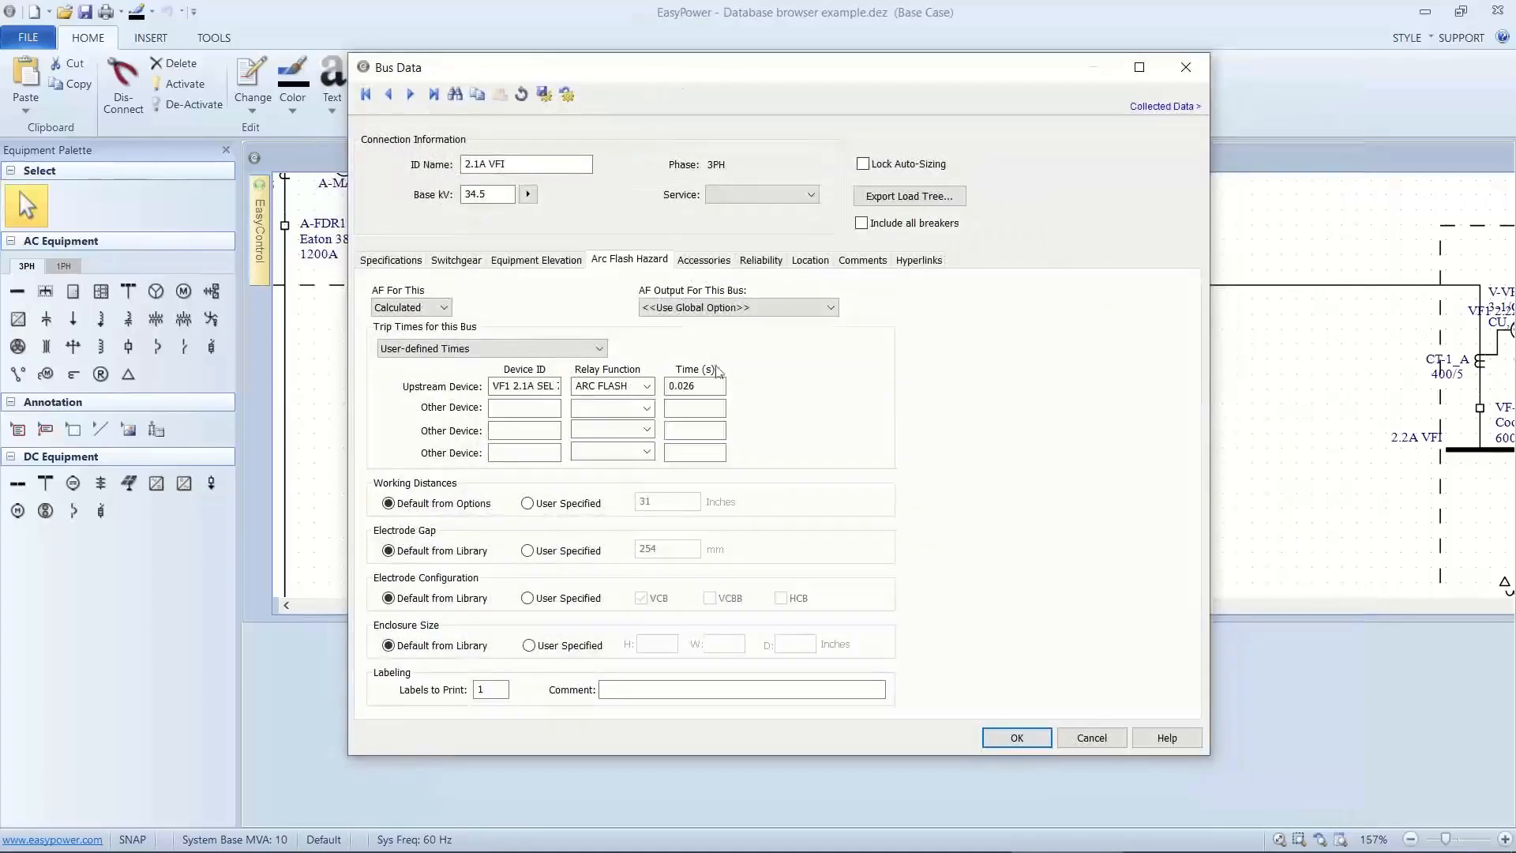
click(997, 737)
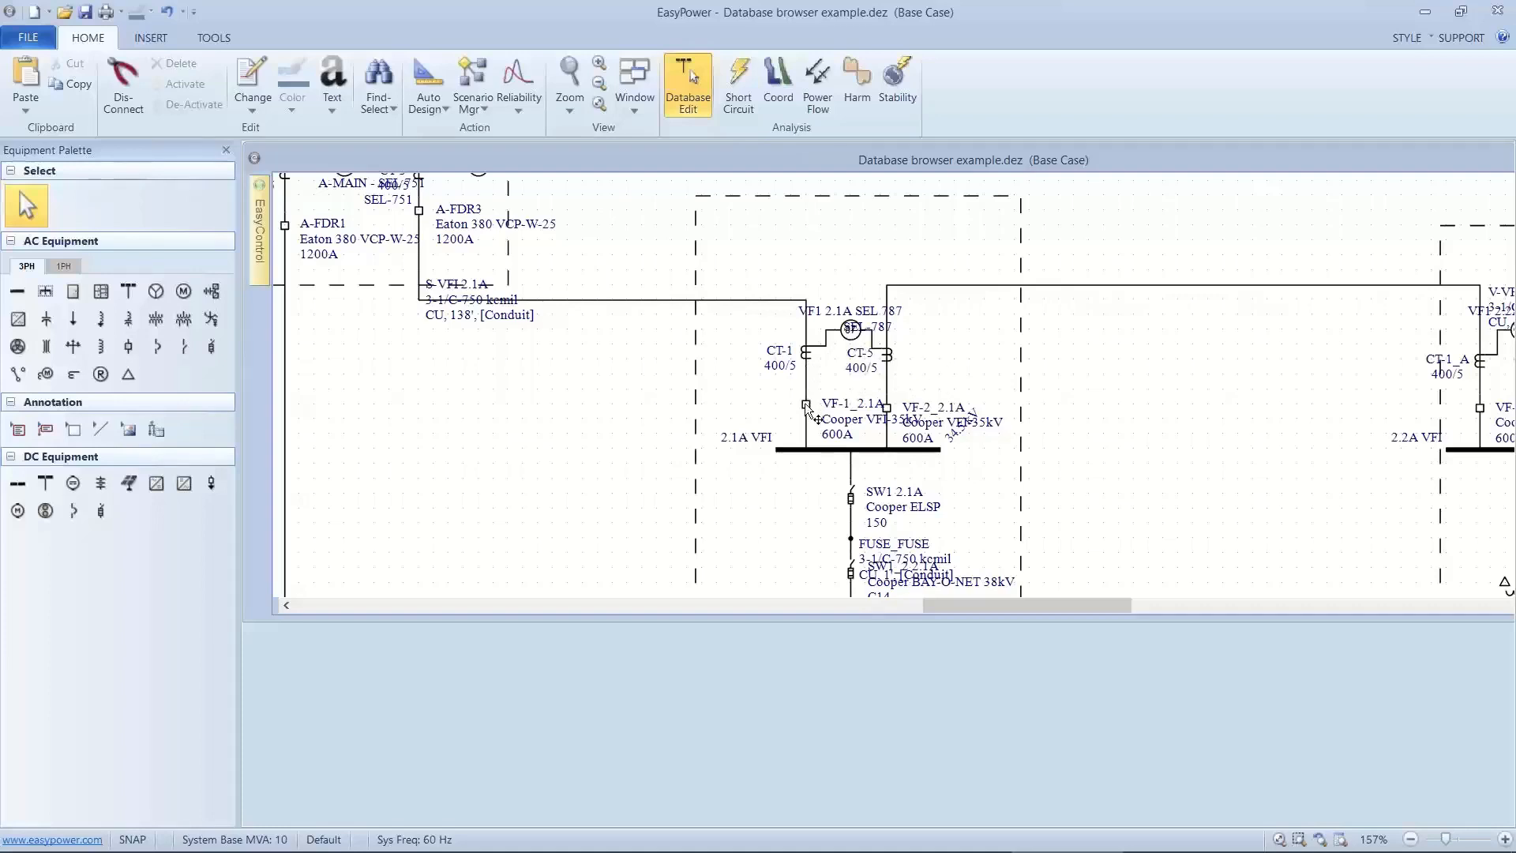
Reopen the arc flash hazard data of bus 2.1A VFI and review its upstream device's trip time.
click(812, 445)
double_click(813, 444)
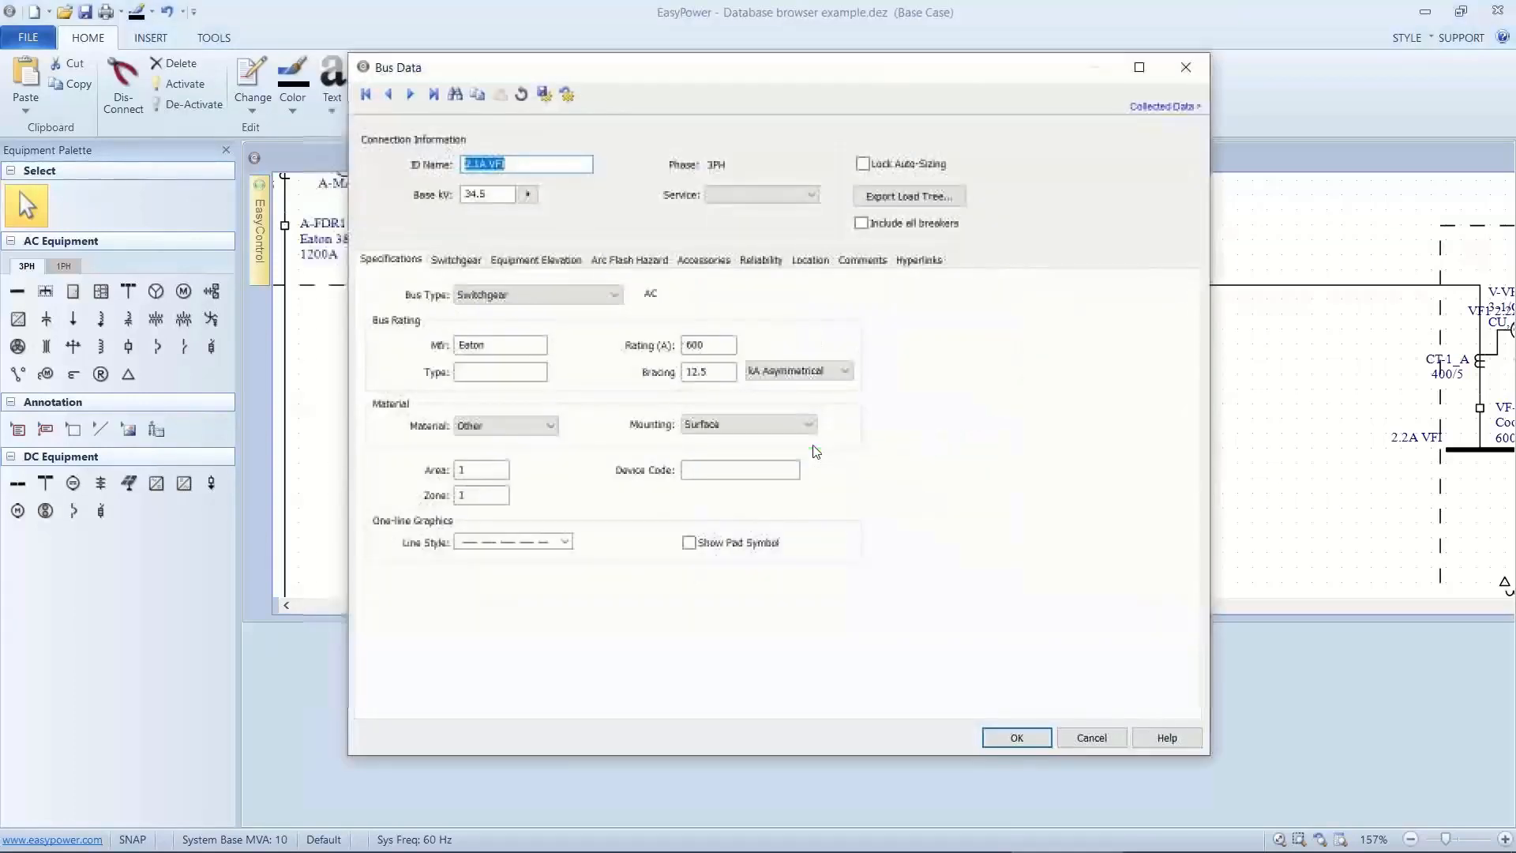
click(635, 266)
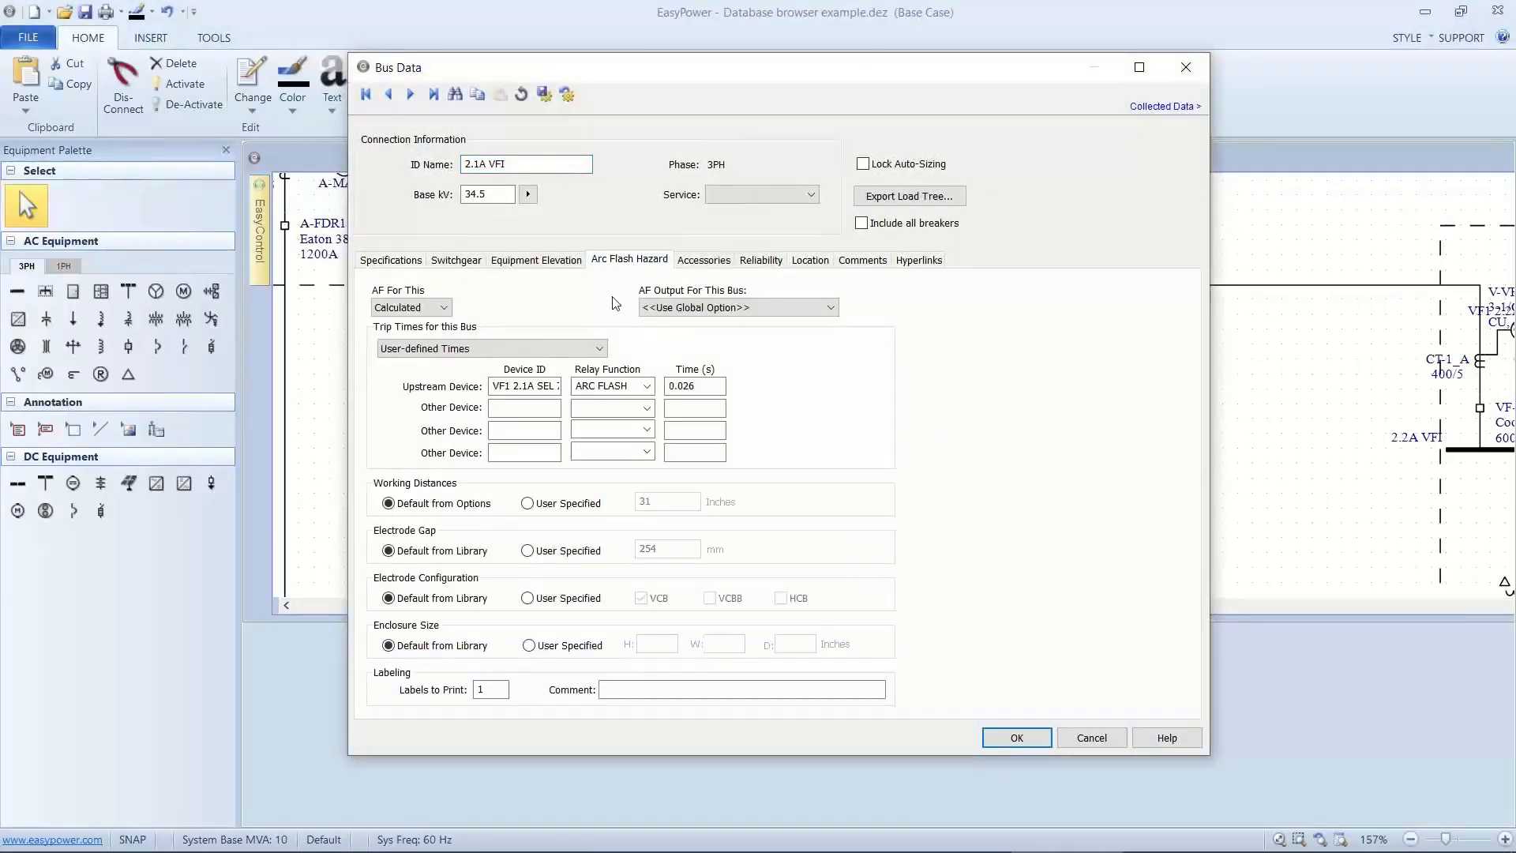
click(695, 395)
click(1026, 733)
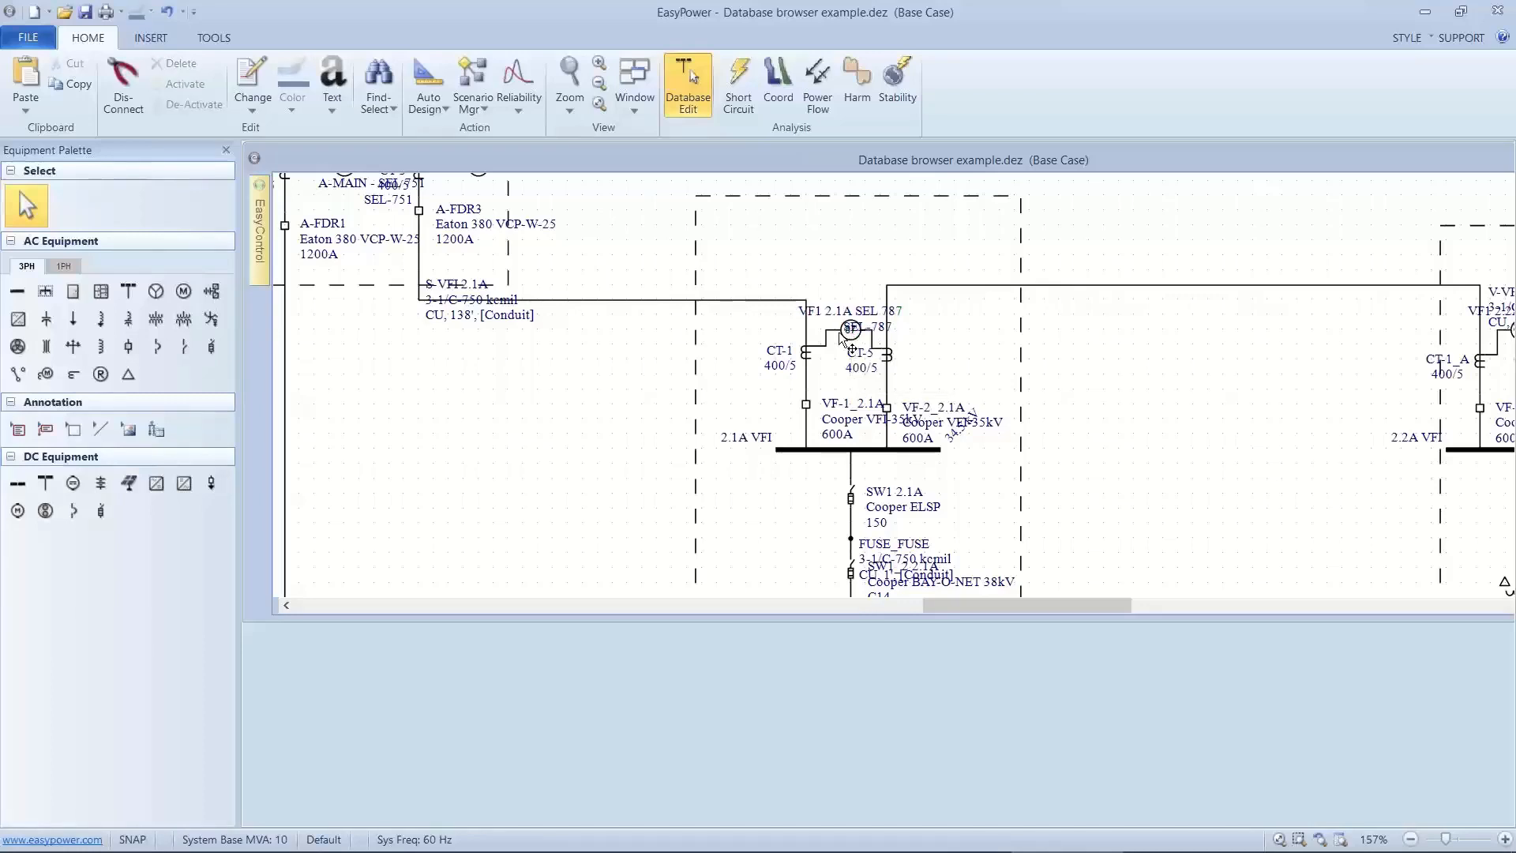
Inspect the device function and breaker trip data of relay A-FDR3 - SEL 751.
drag(683, 302, 726, 462)
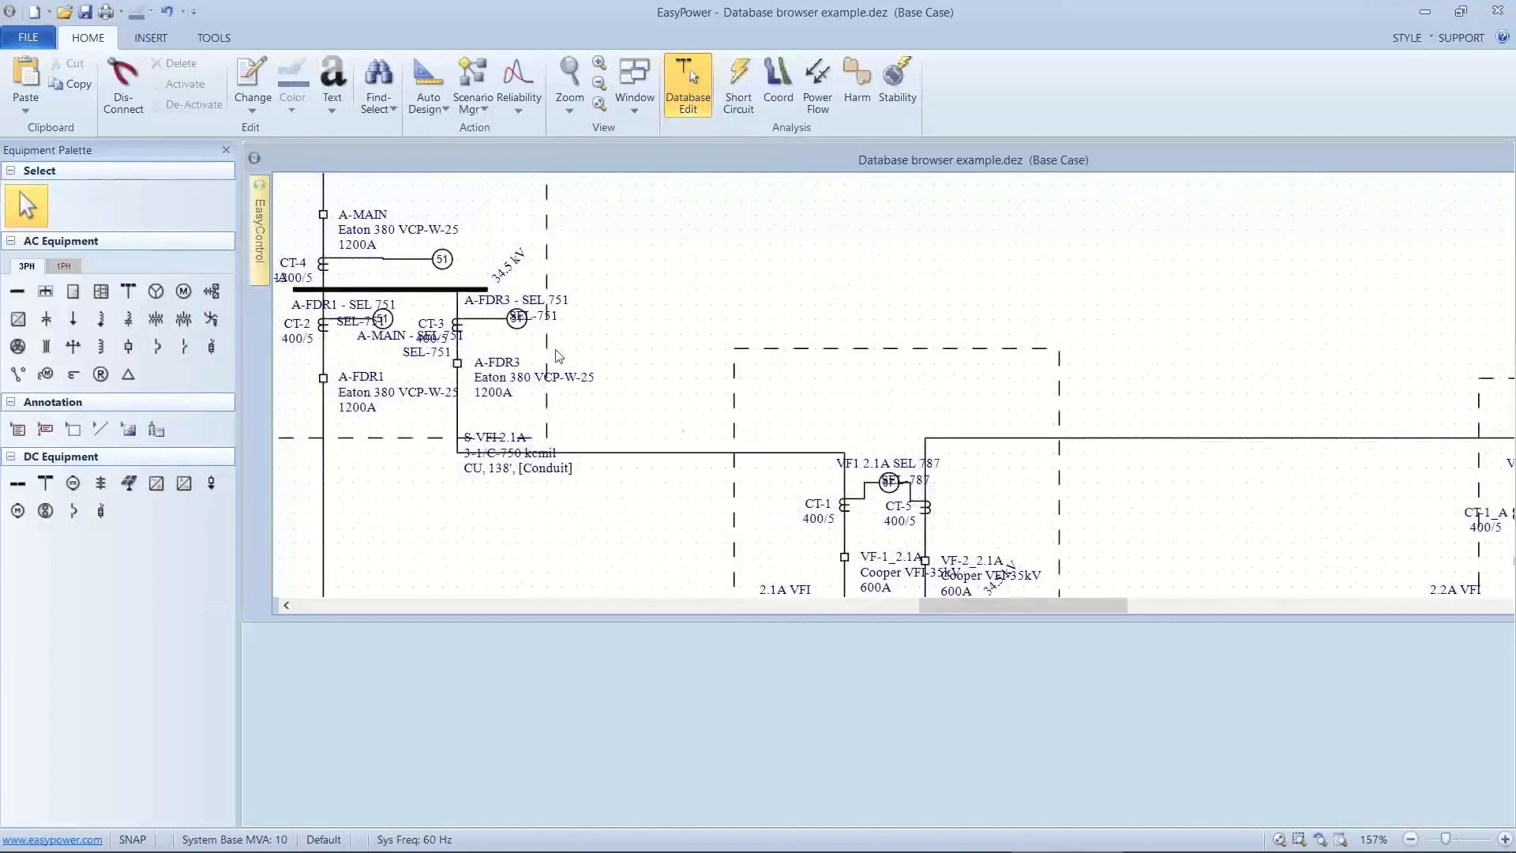
click(517, 319)
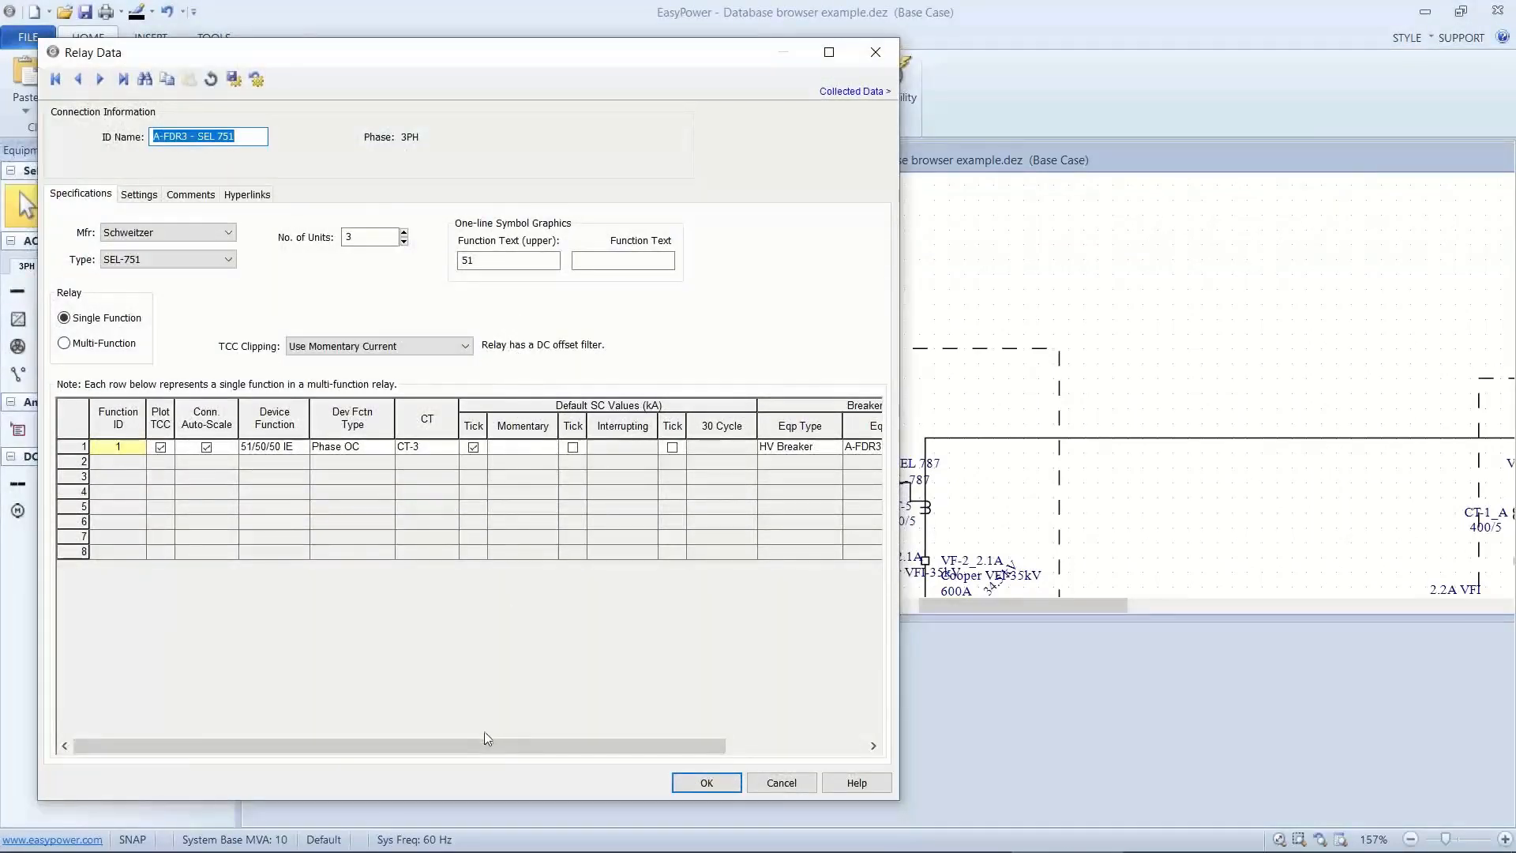
drag(485, 742, 715, 756)
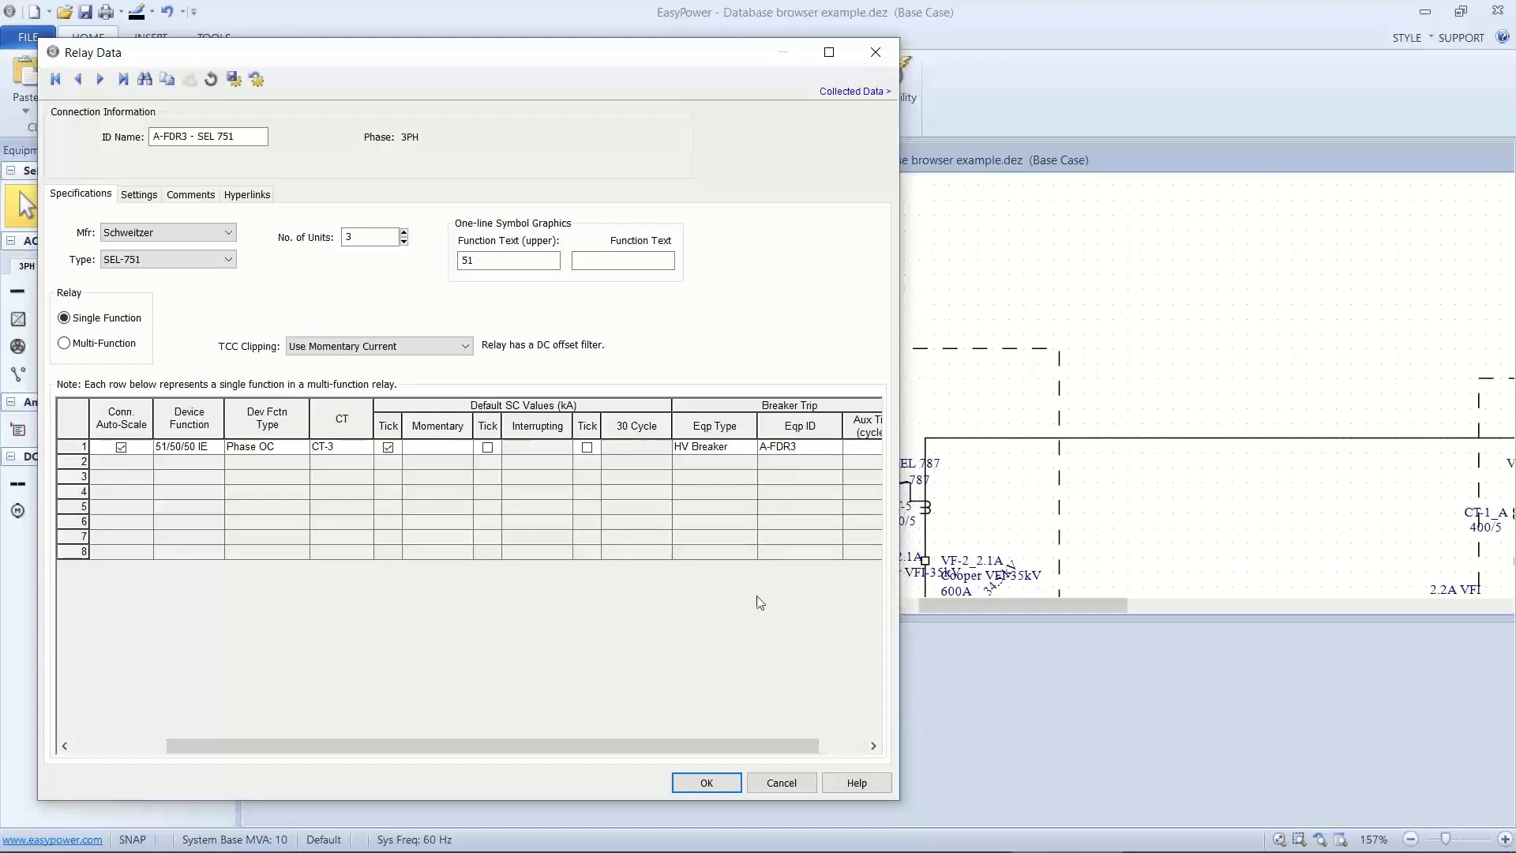
click(707, 783)
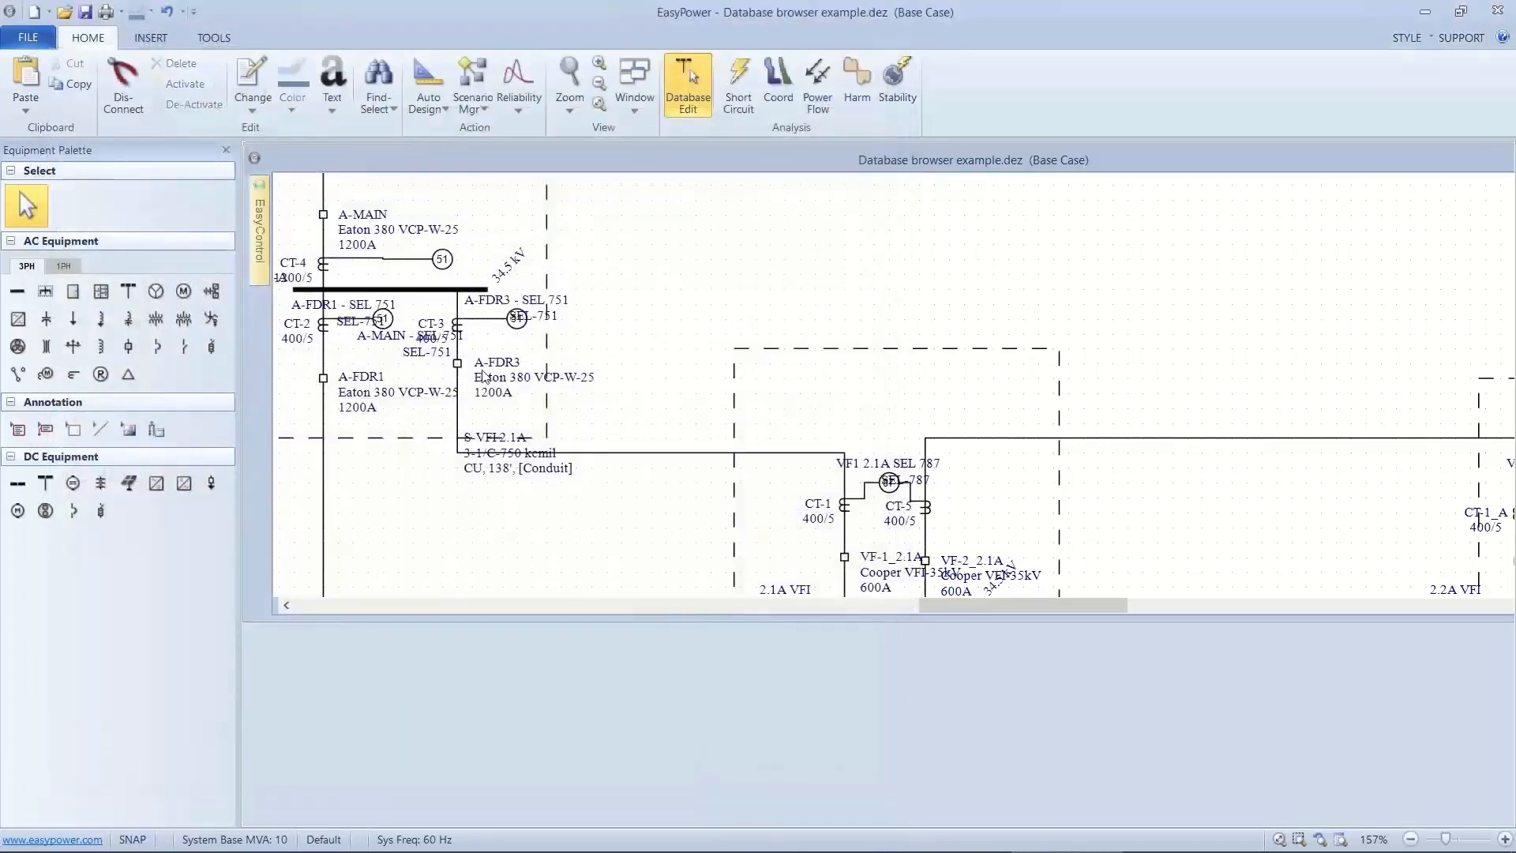
Review the short-circuit ratings and interrupting cycles of high-voltage breaker A-FDR3.
double_click(462, 370)
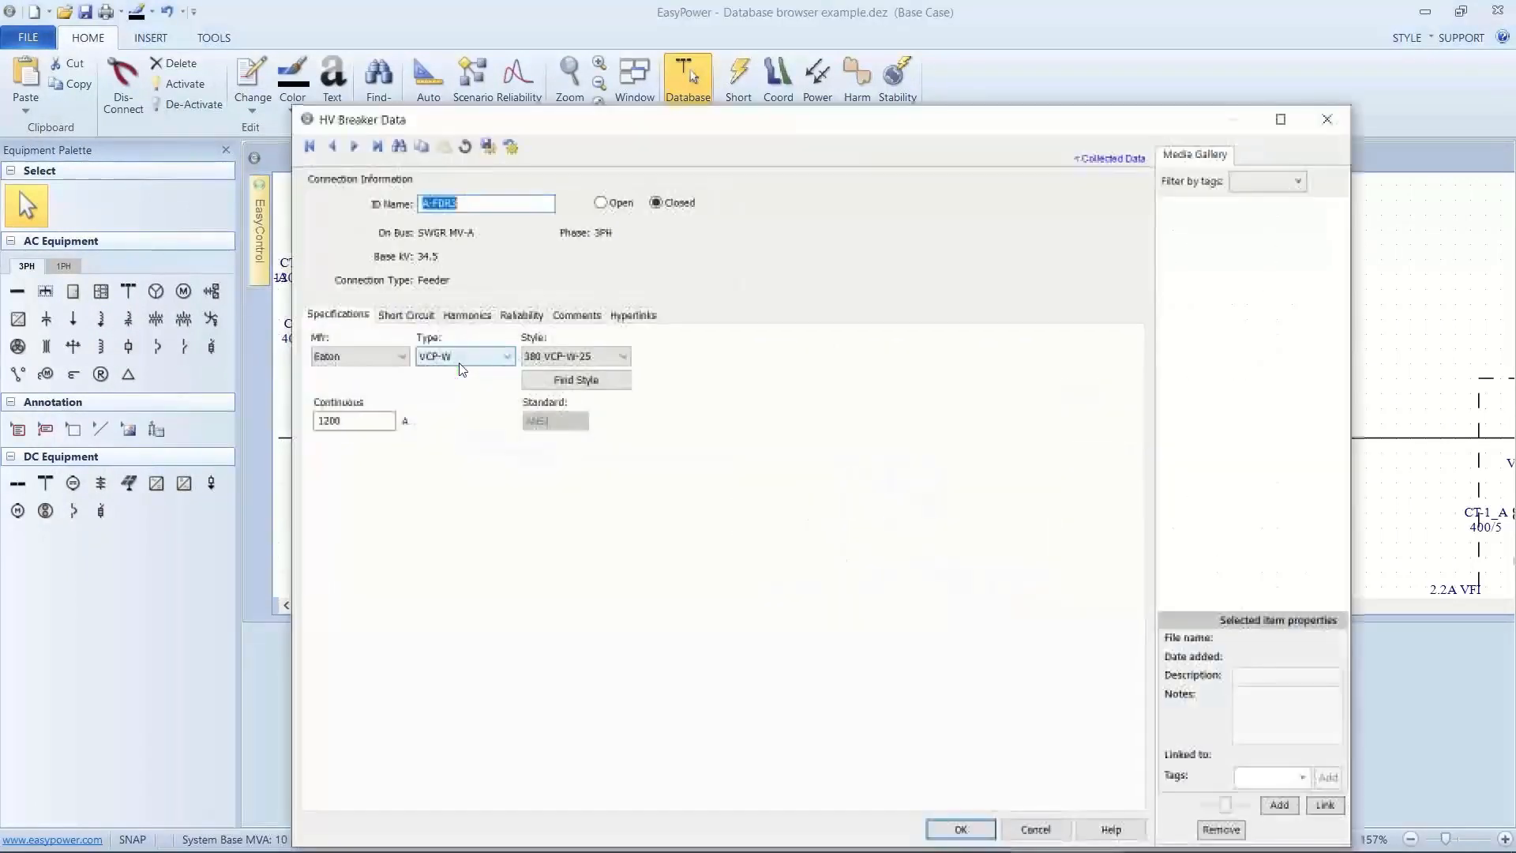
click(406, 315)
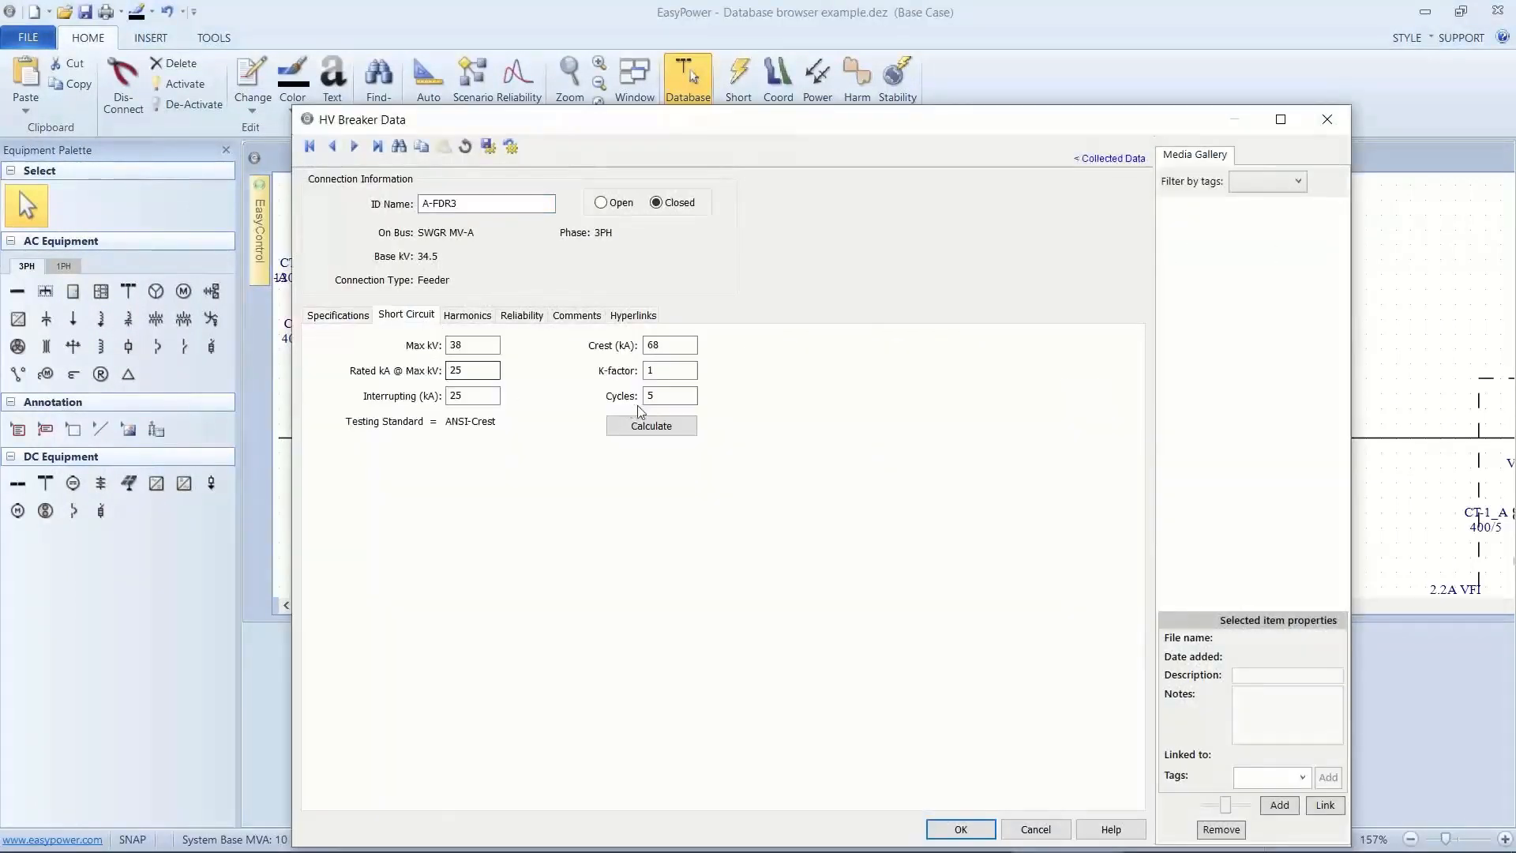
click(656, 401)
click(652, 426)
click(935, 826)
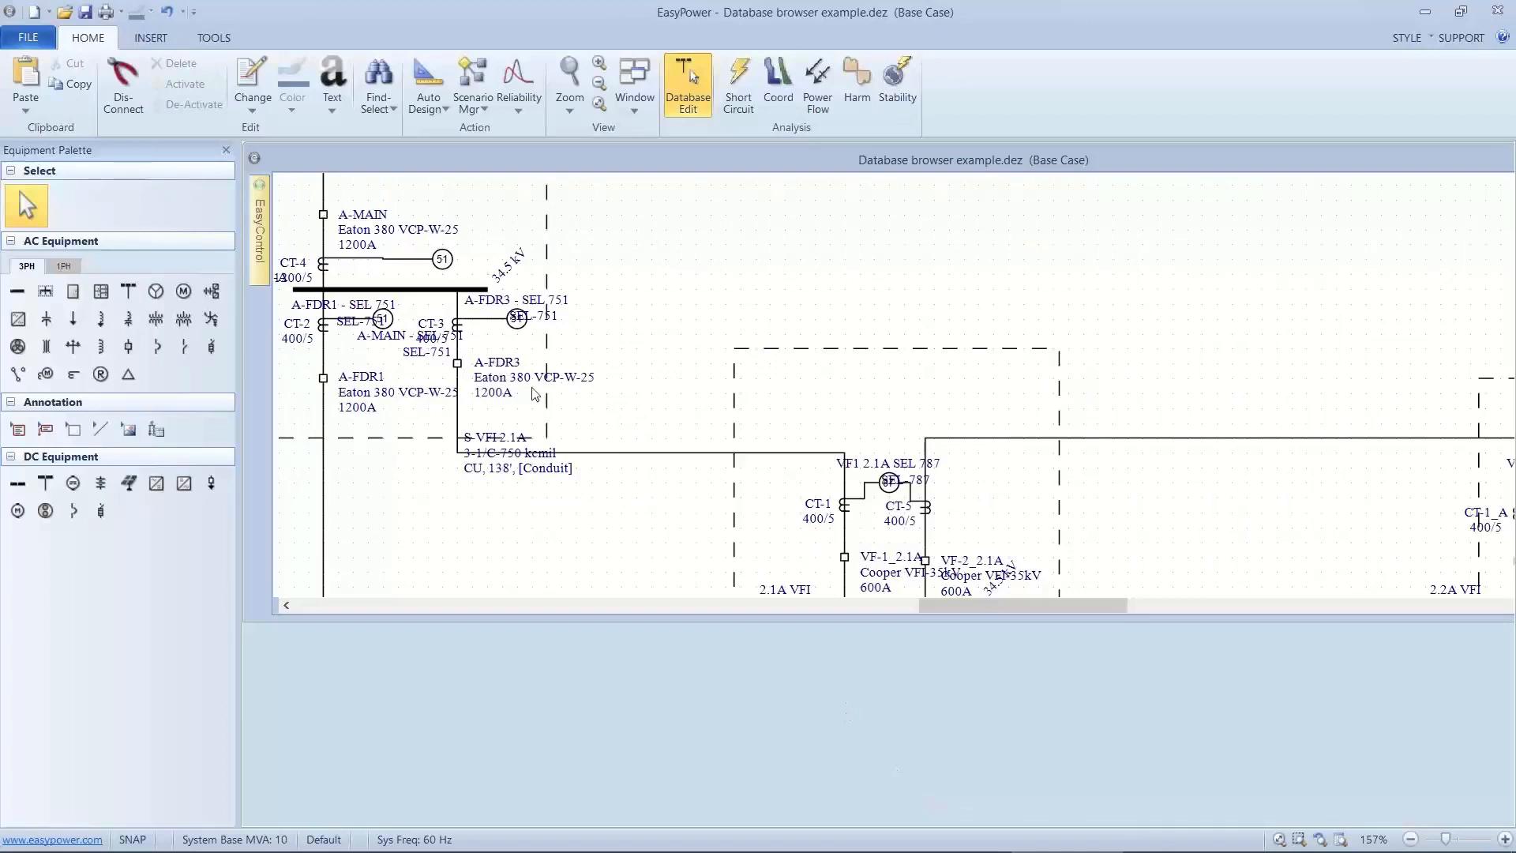
Set the arc flash trip times of bus 2.1A VFI to User-defined and TCC Times.
scroll(636, 454, down, 2)
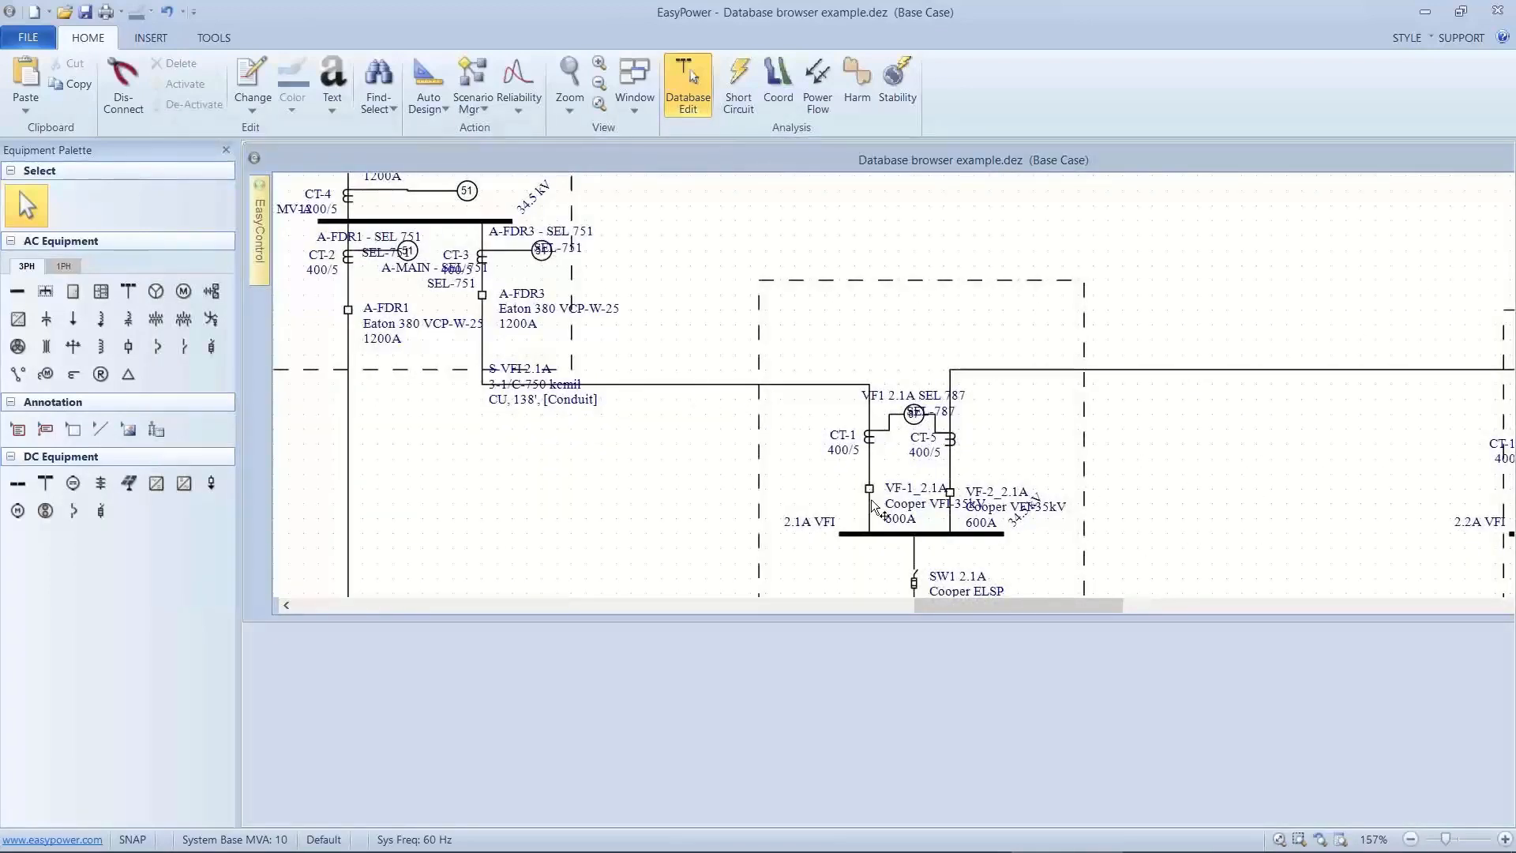
click(865, 532)
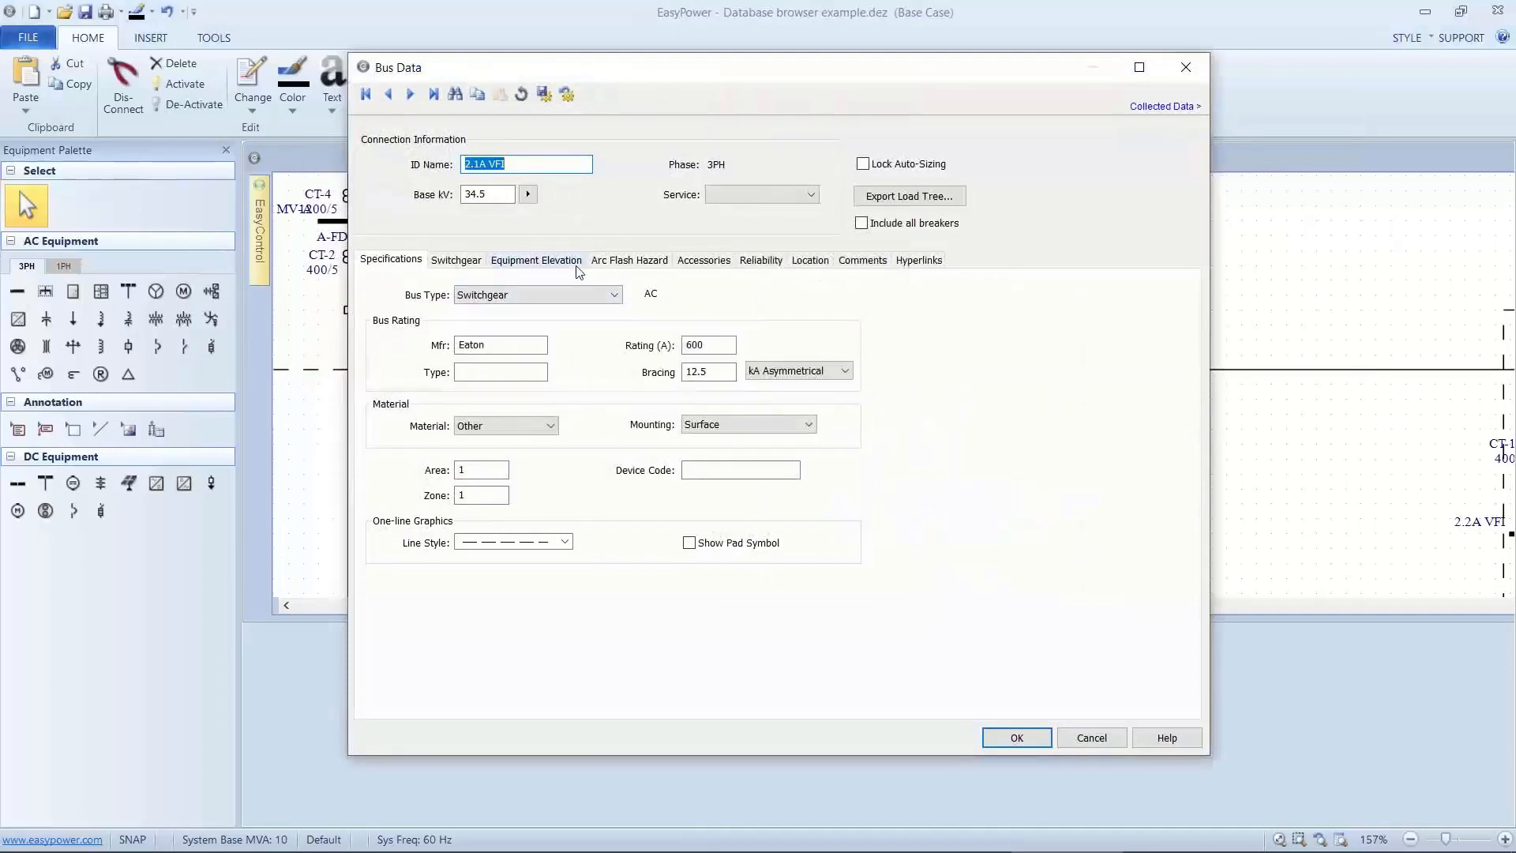
click(594, 265)
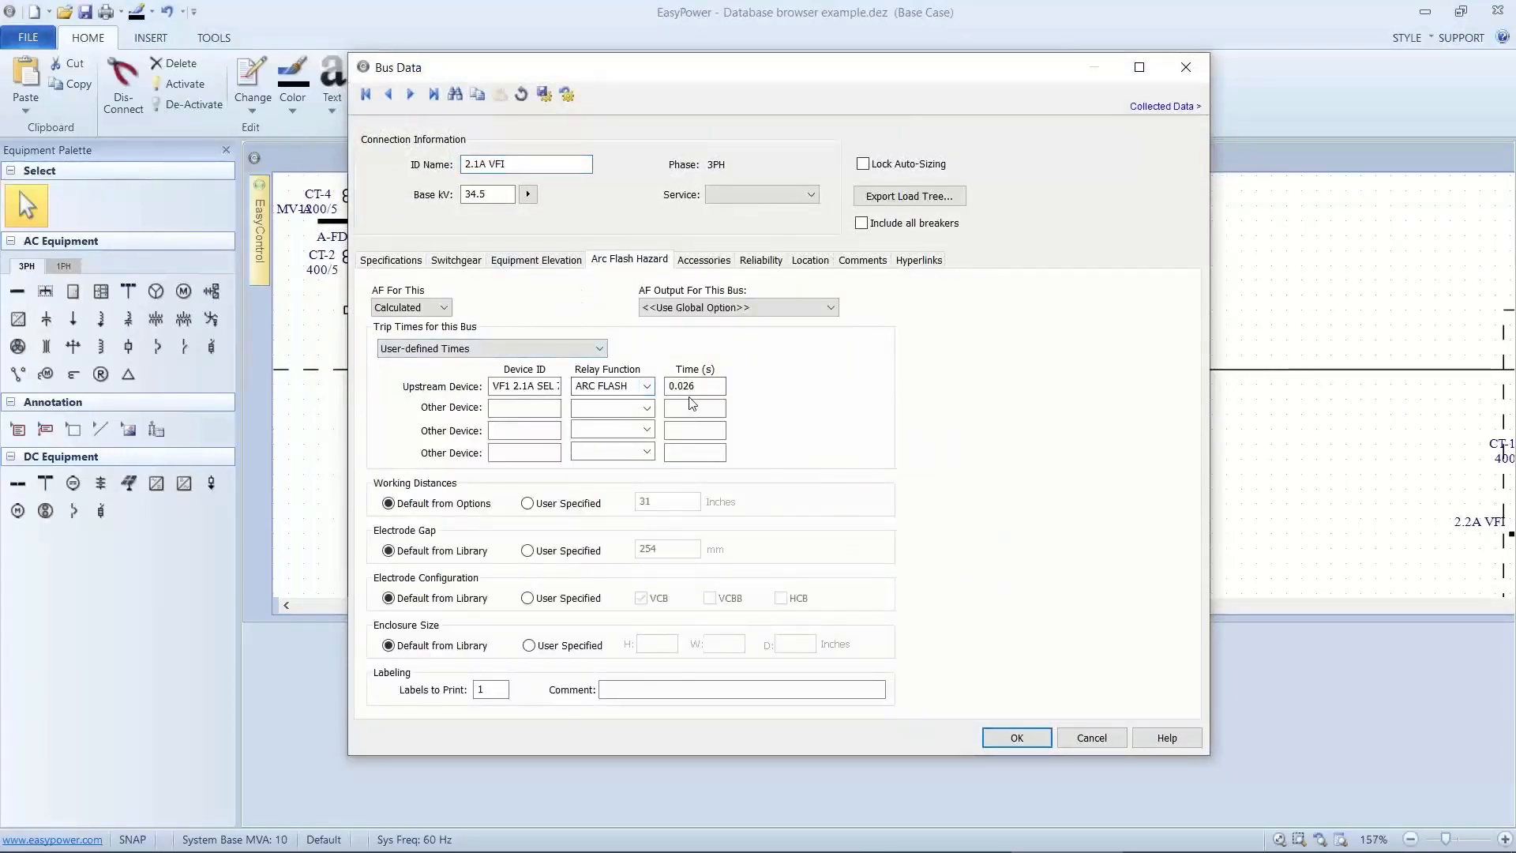
click(602, 347)
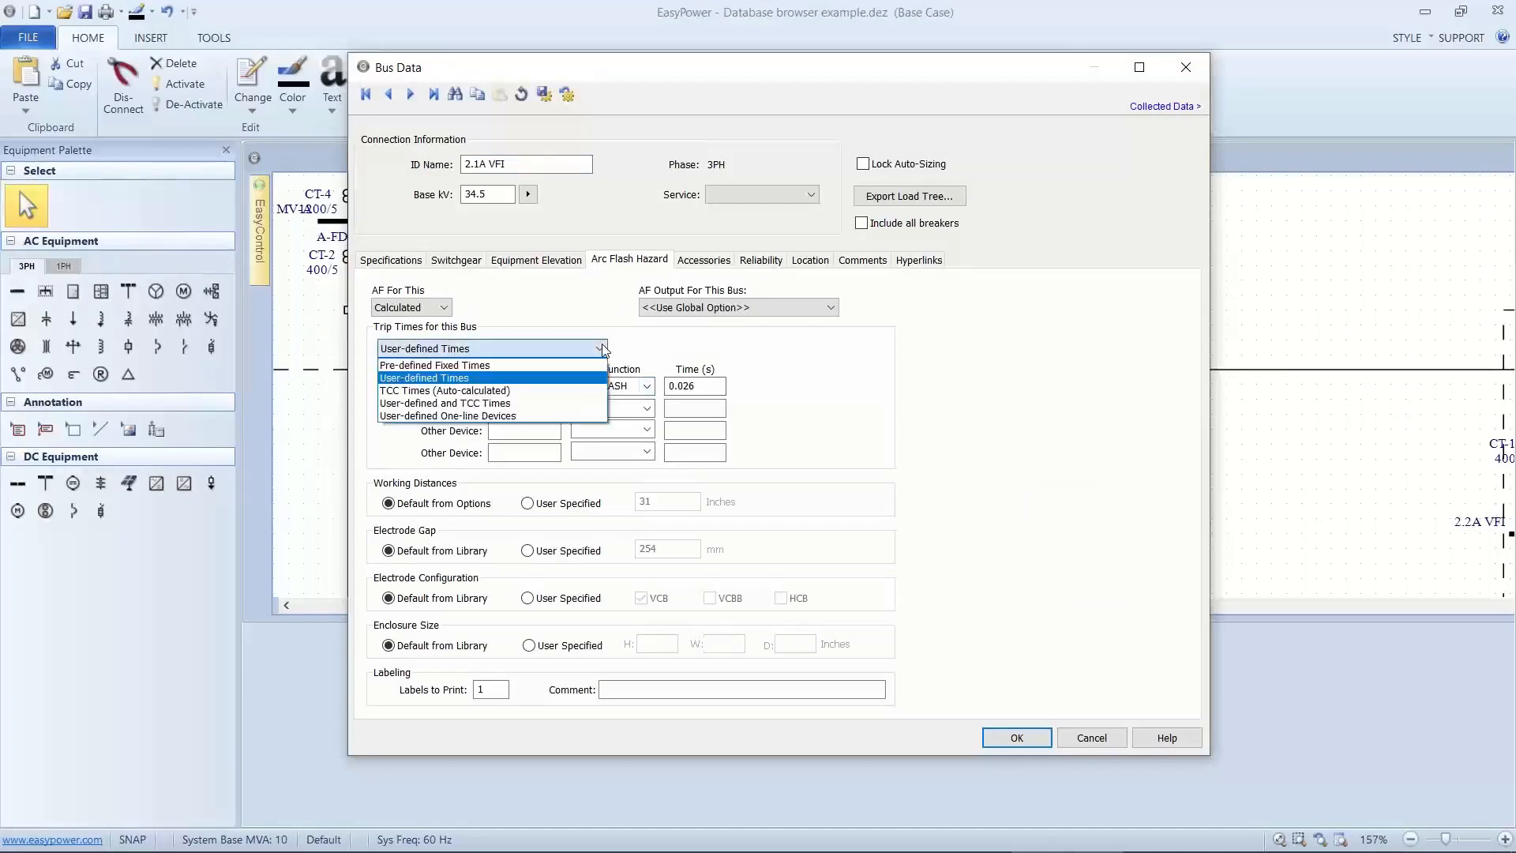
click(497, 404)
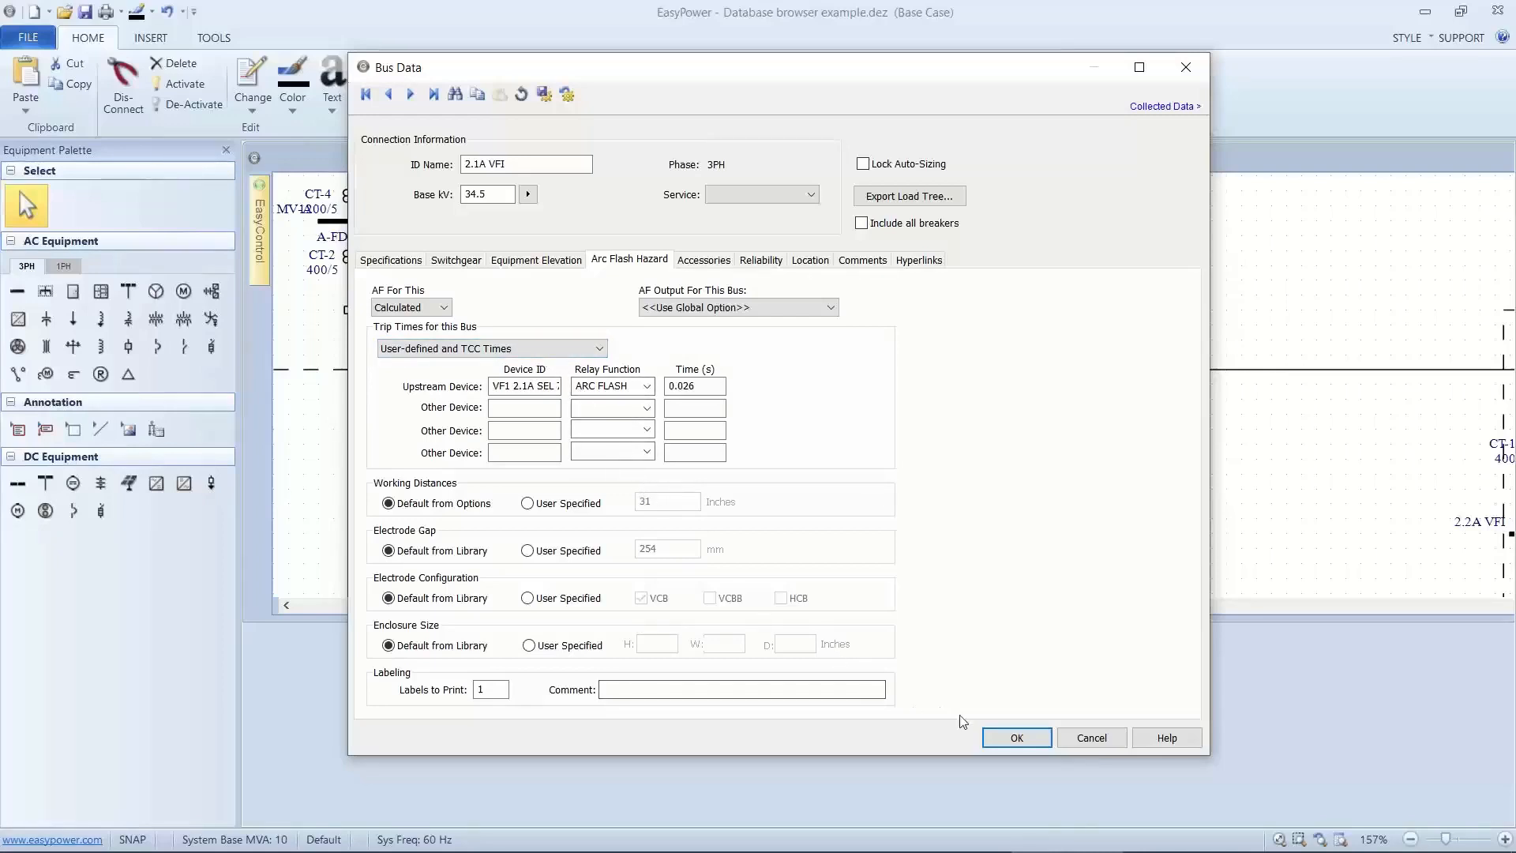
click(993, 737)
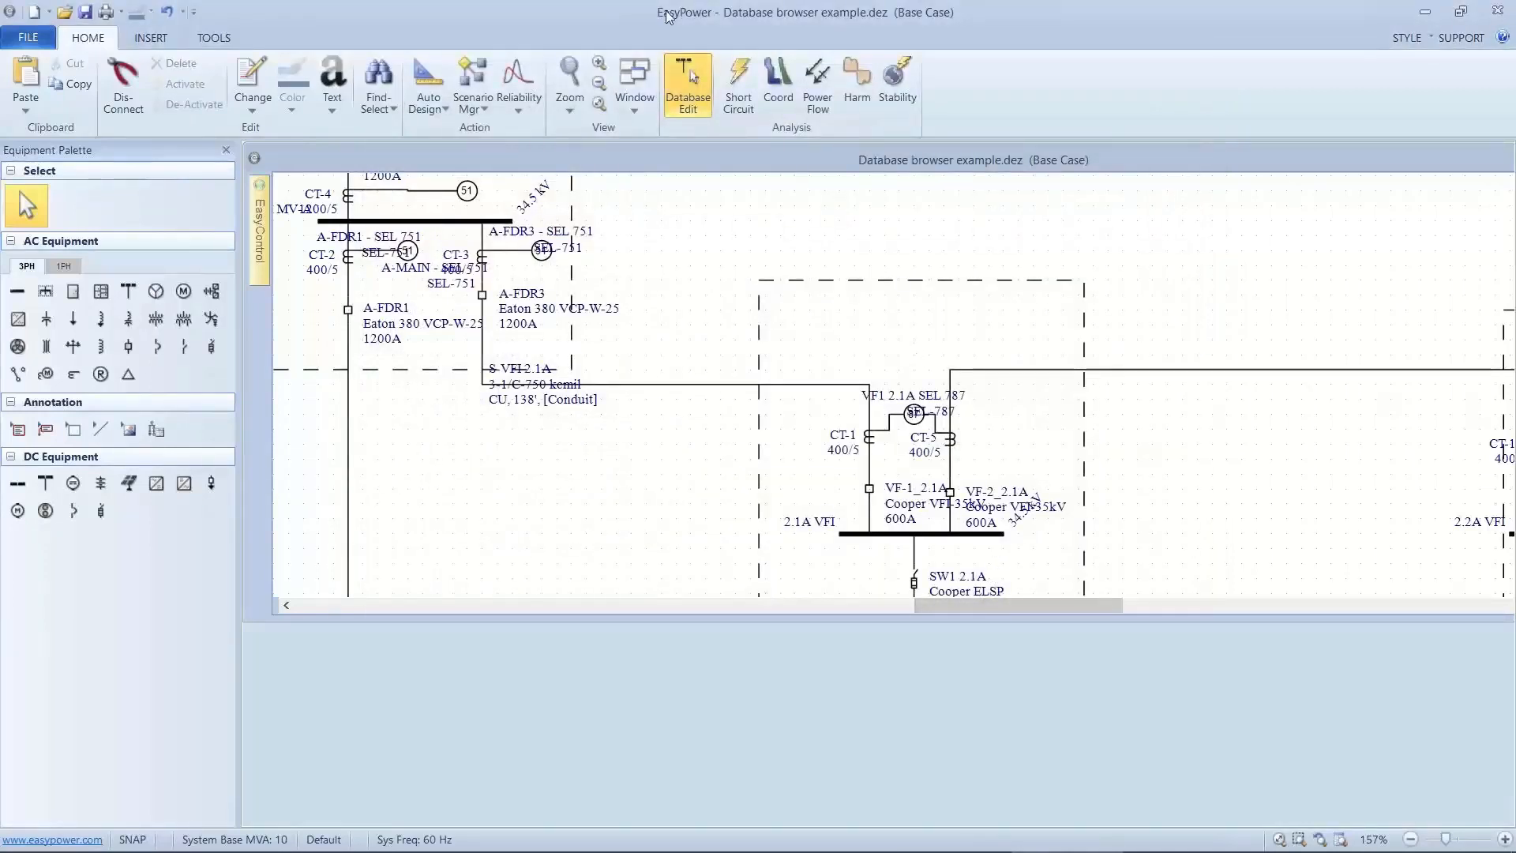
Run a short circuit fault on bus 2.1A VFI and arrange the one-line with the arc flash hazard report.
click(733, 82)
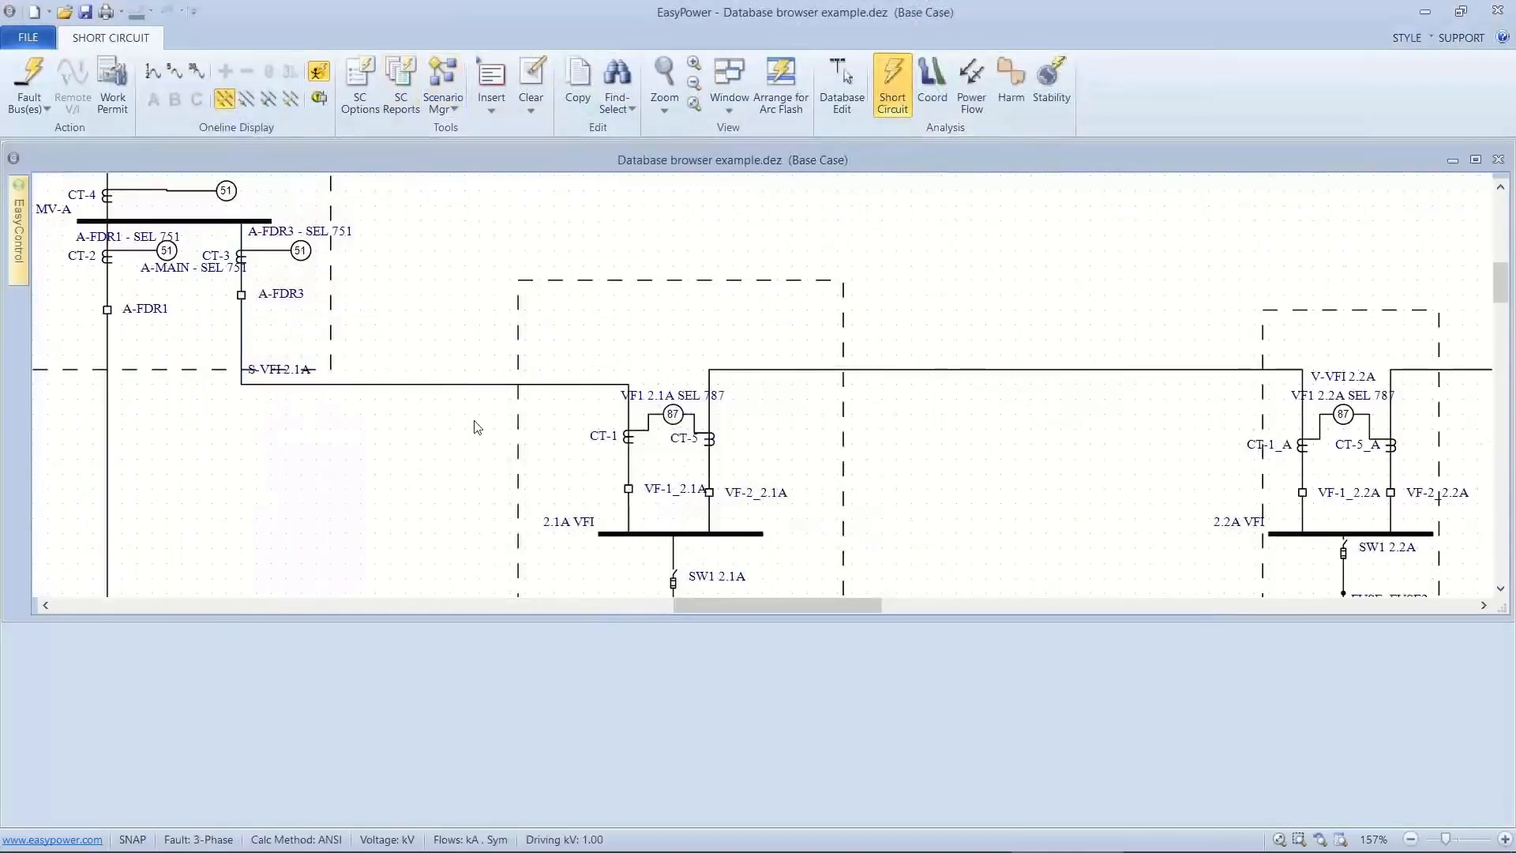
click(605, 534)
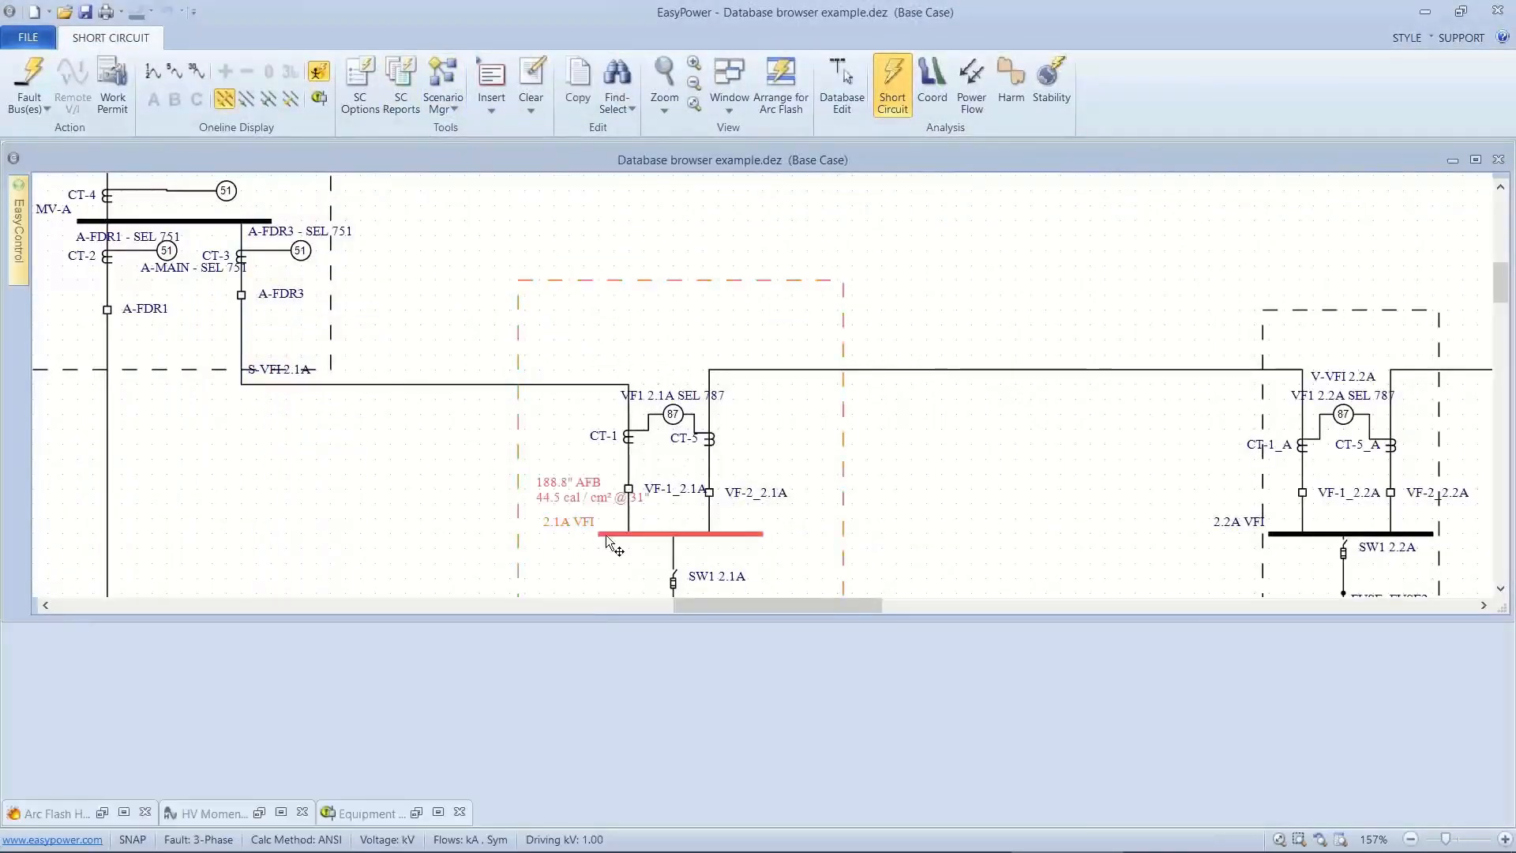
click(770, 76)
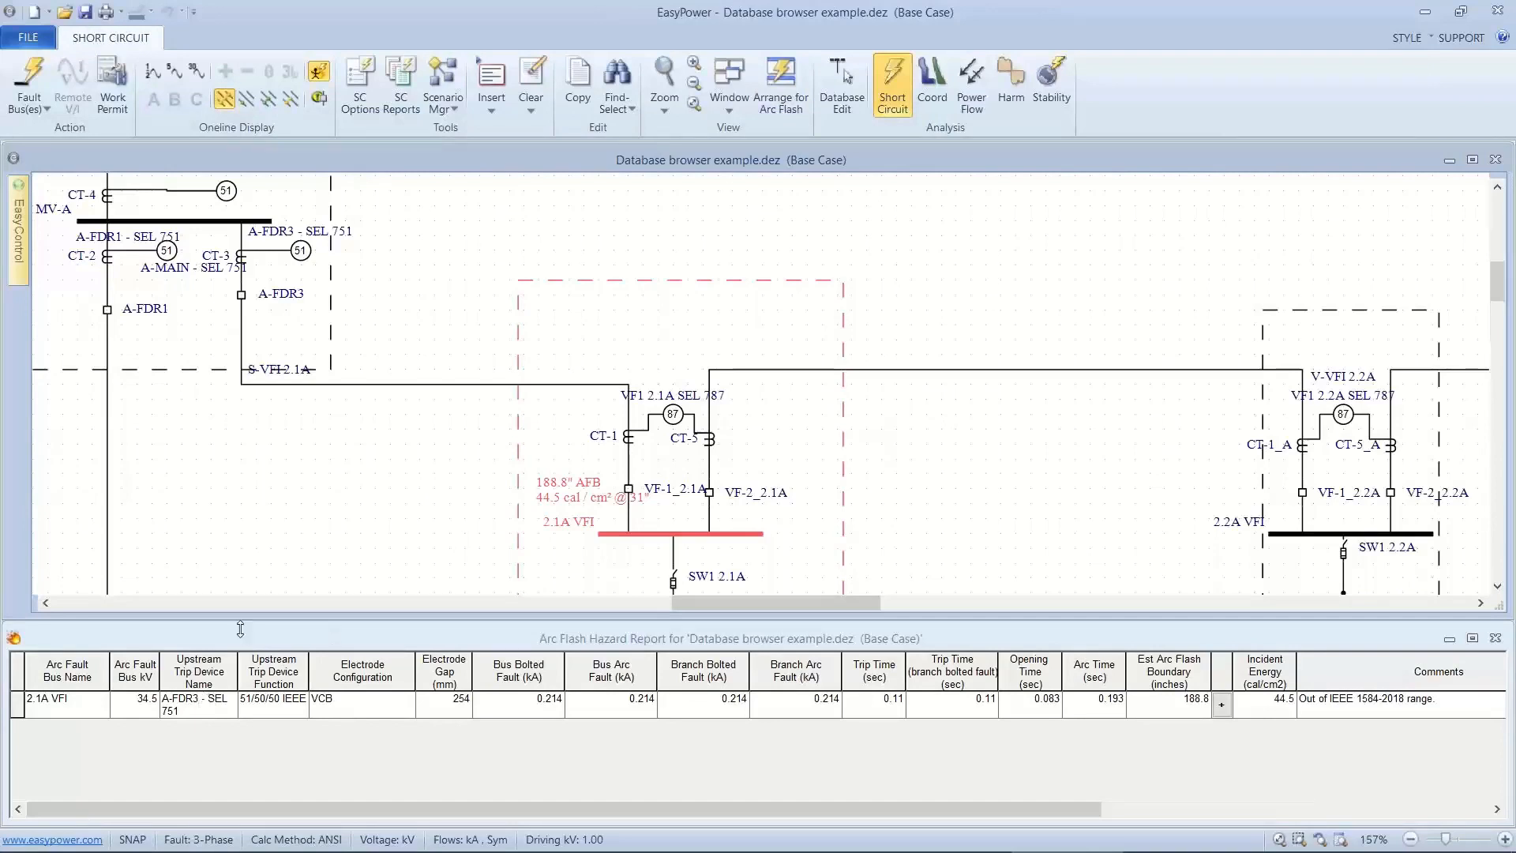
drag(309, 553, 319, 487)
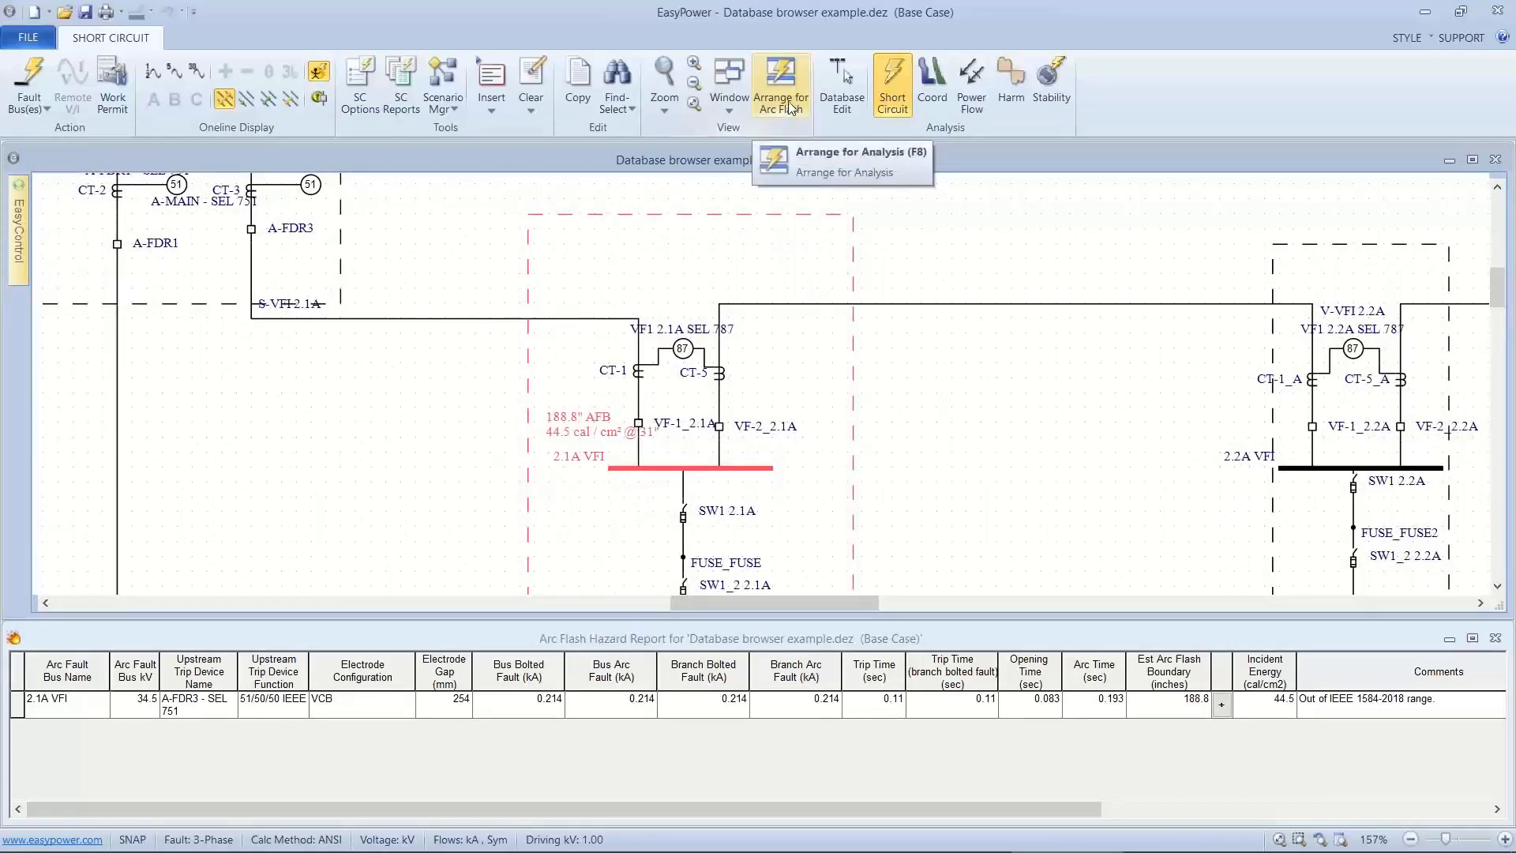
Set the arc flash hazard options to calculate arc flash using Momentary and review the updated results for bus 2.1A VFI.
click(369, 75)
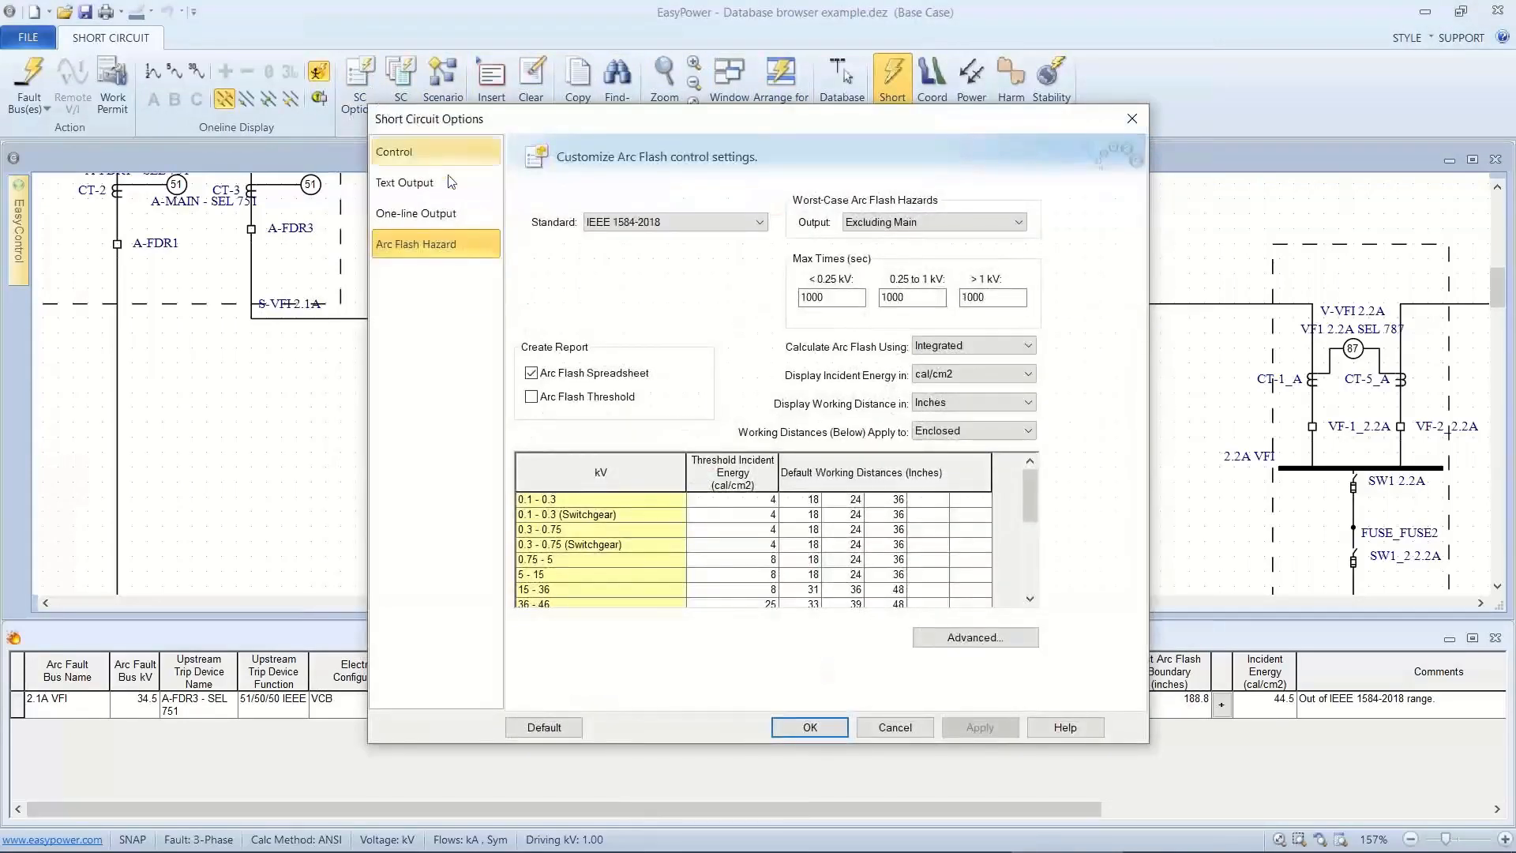
click(920, 352)
click(922, 361)
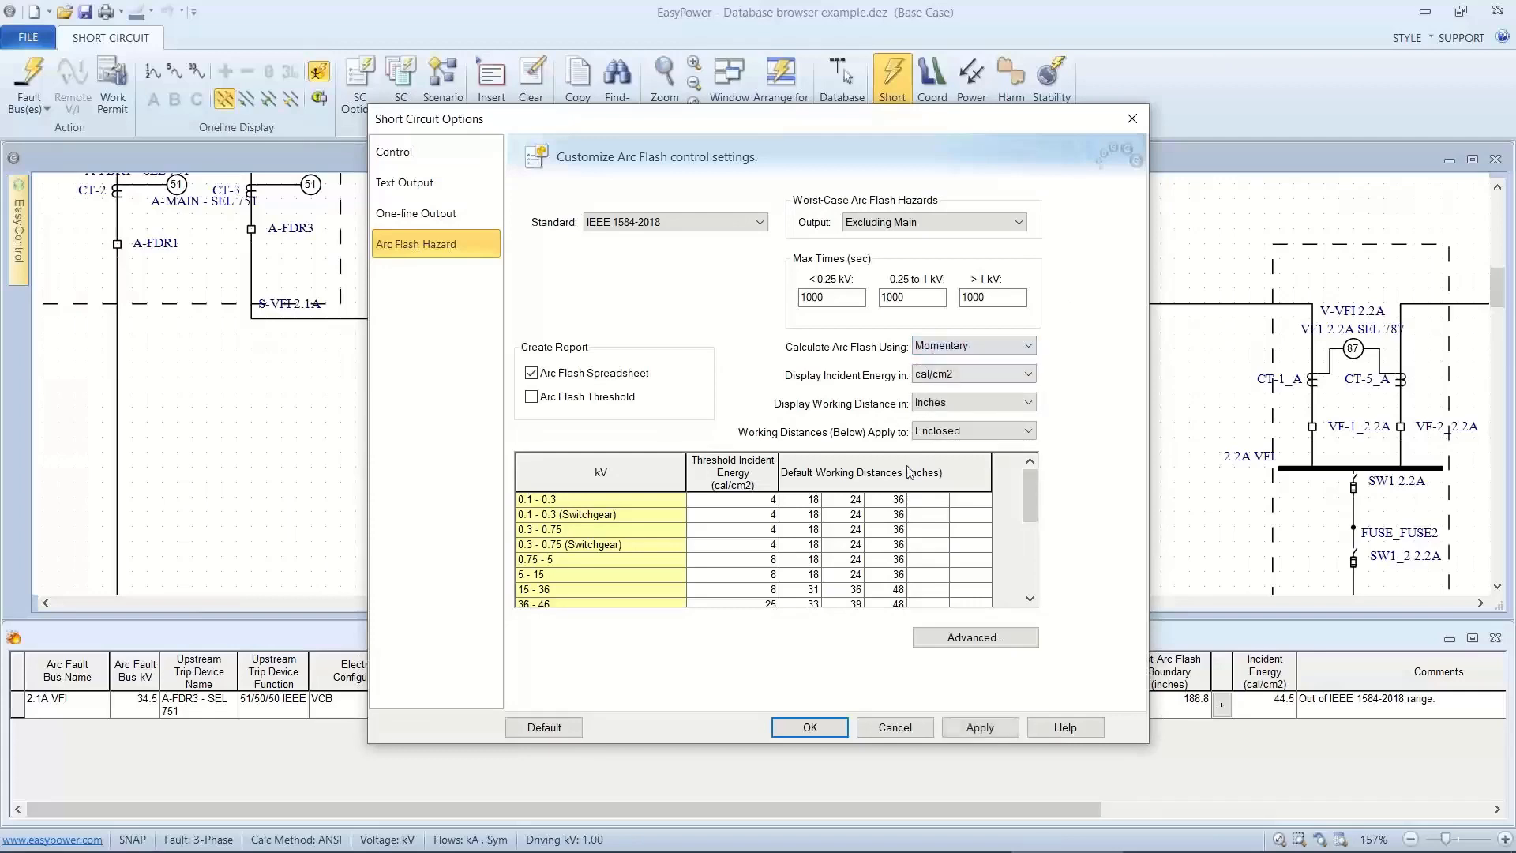
click(953, 727)
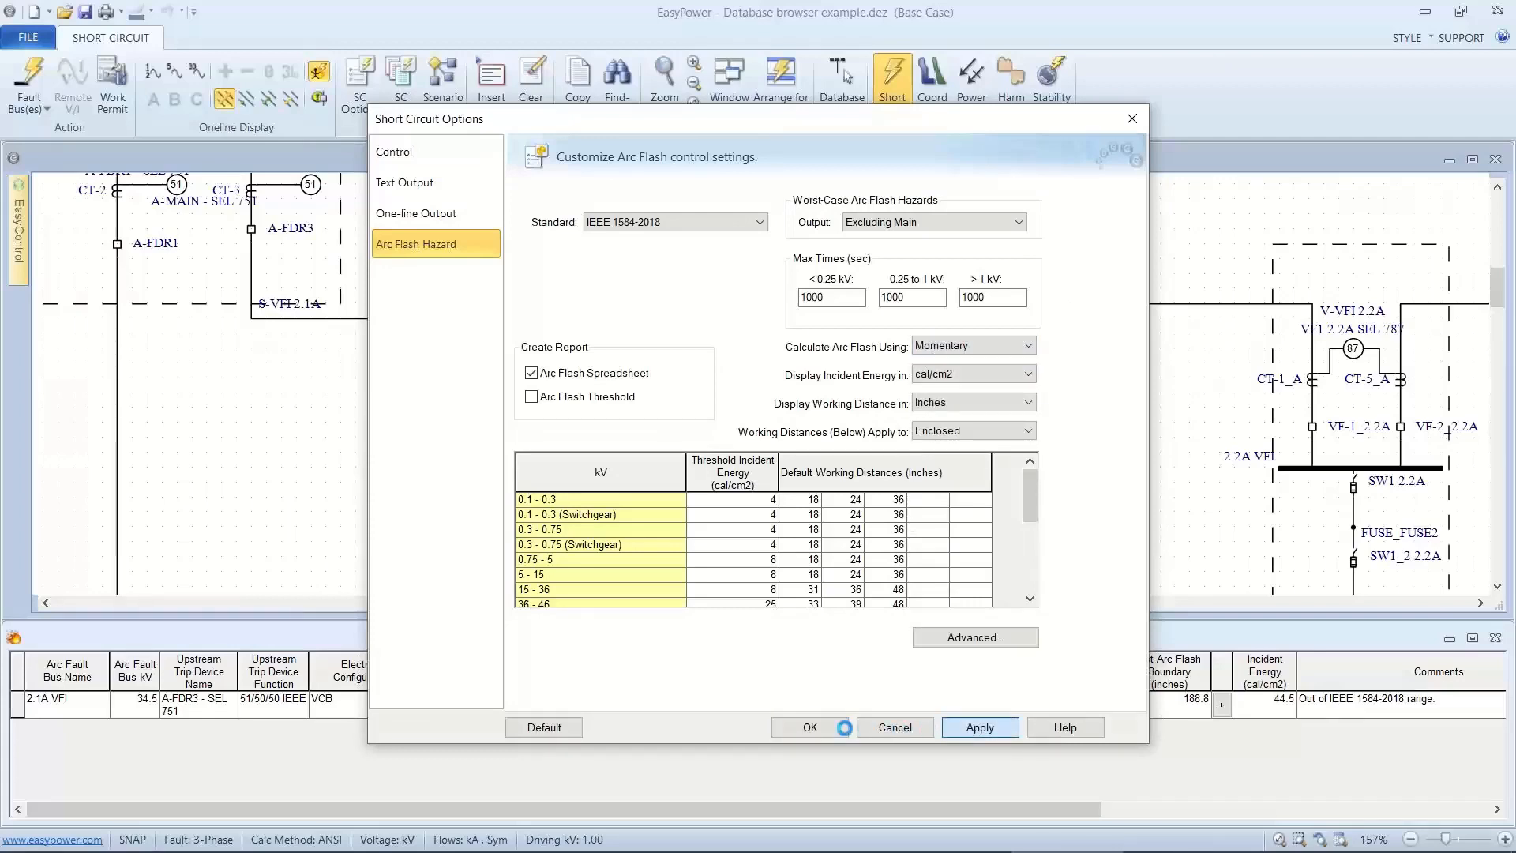
click(810, 727)
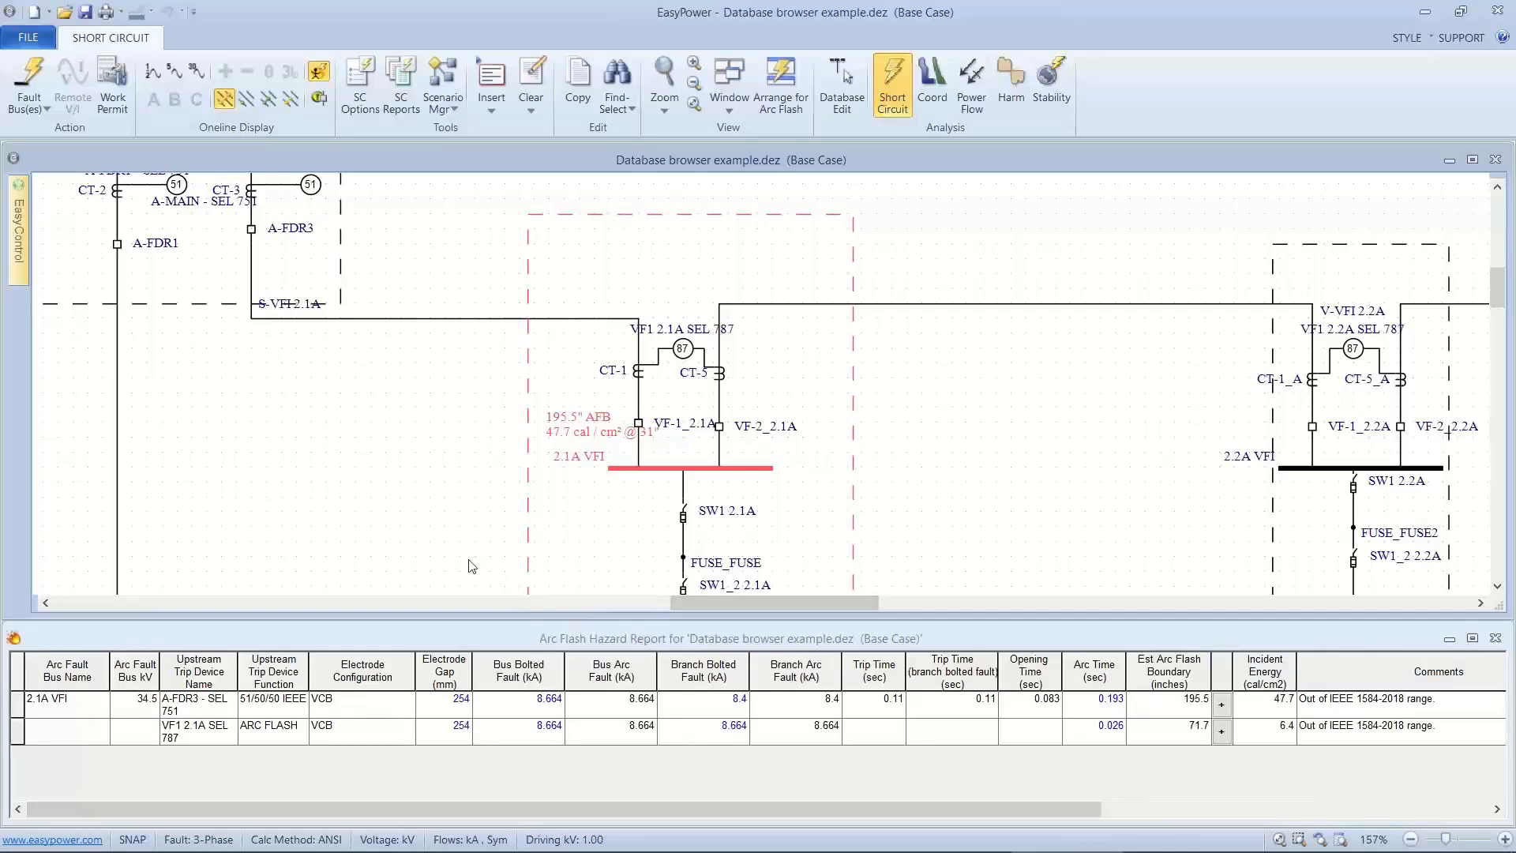
drag(470, 565, 489, 482)
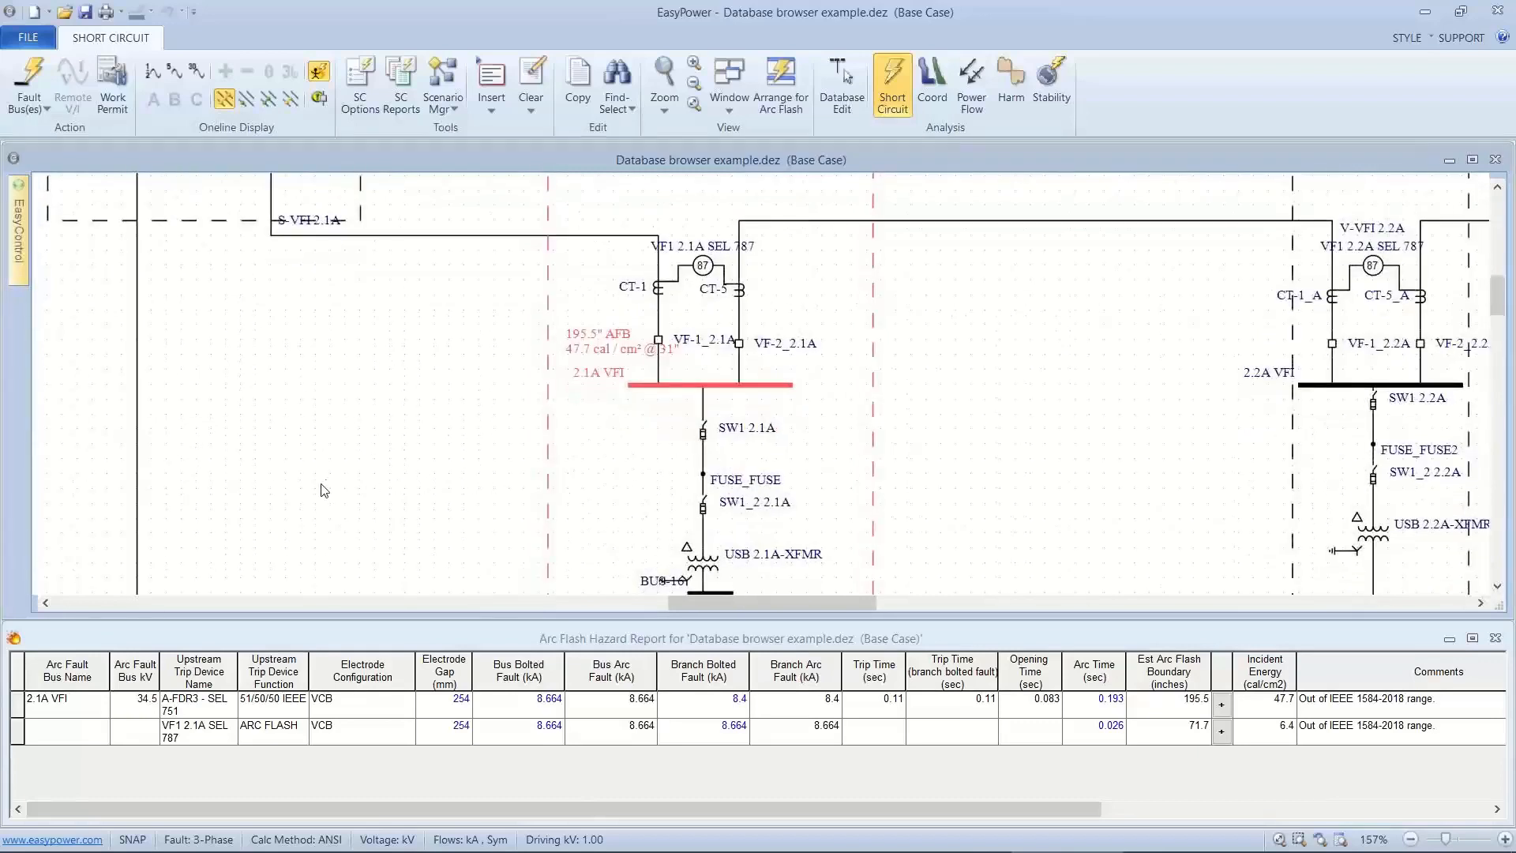